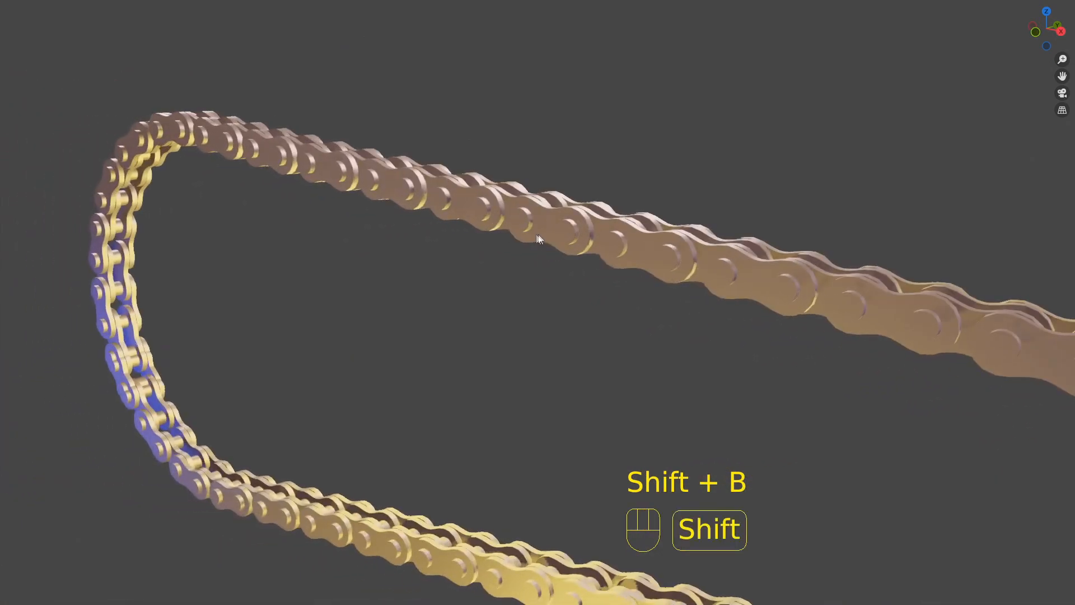
# Examine the finished roller chain loop from different angles and distances.
pyautogui.scroll(-4, 340, 216)
pyautogui.scroll(-1, 338, 215)
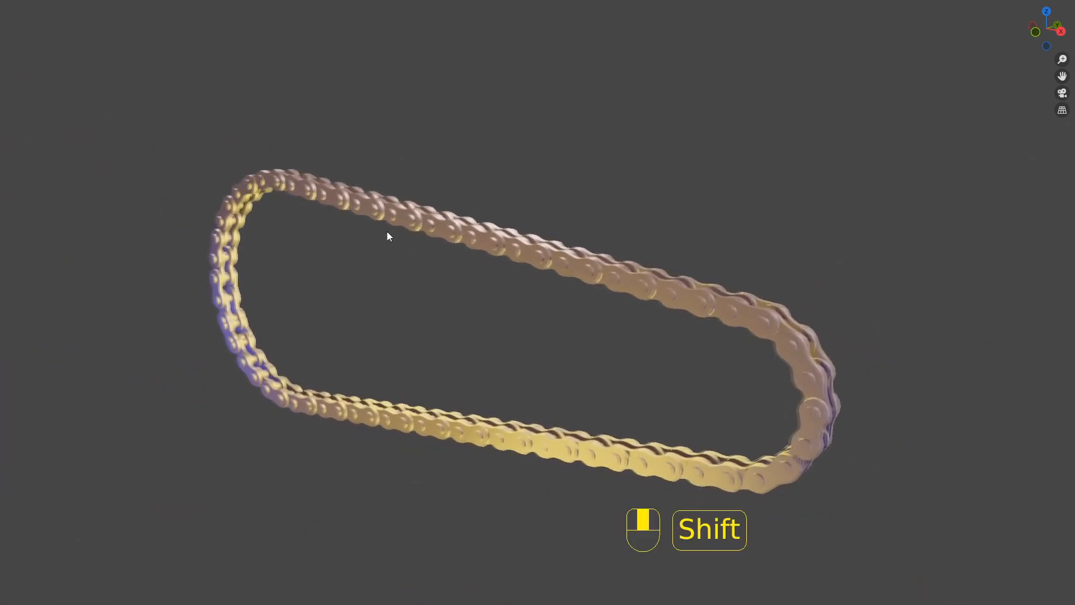
pyautogui.scroll(2, 389, 234)
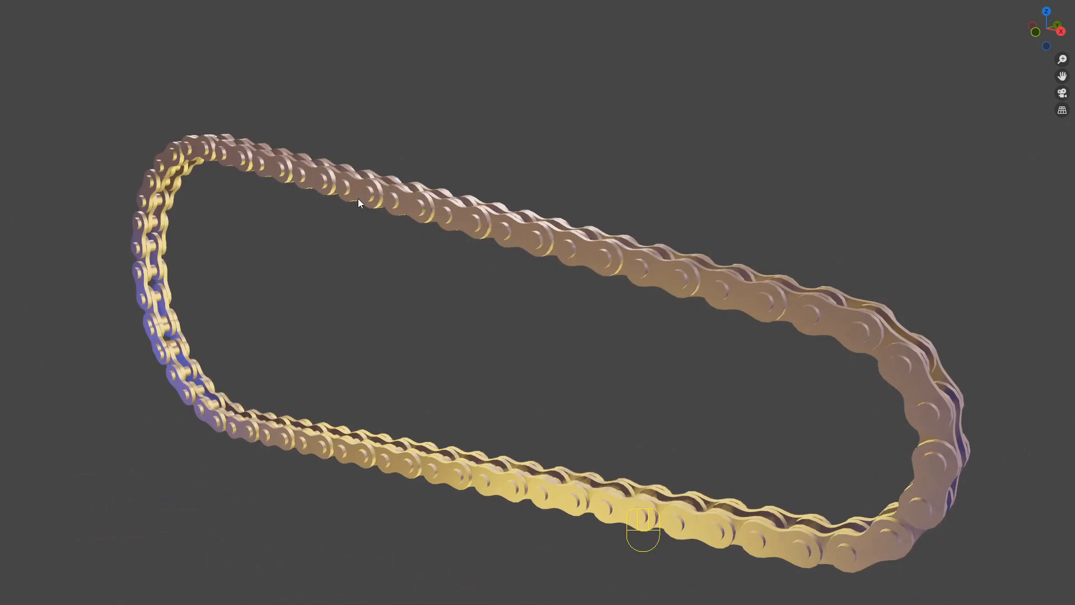
pyautogui.moveTo(415, 255); pyautogui.dragTo(451, 268, button='middle')
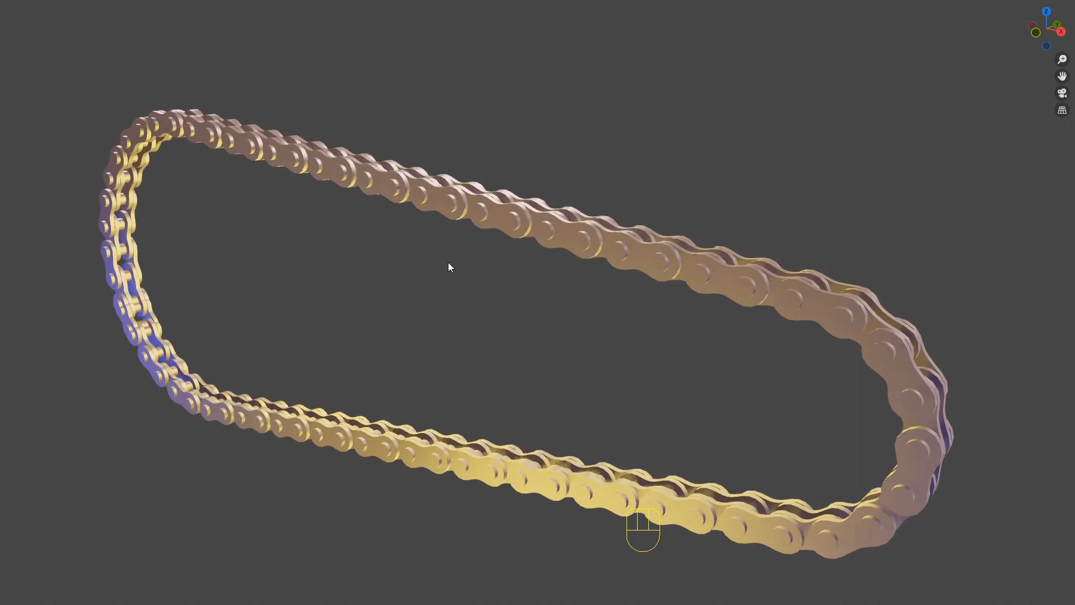
pyautogui.moveTo(406, 225); pyautogui.dragTo(504, 236, button='middle')
pyautogui.scroll(-2, 538, 244)
pyautogui.moveTo(581, 310)
pyautogui.mouseDown(button='middle')
pyautogui.moveTo(470, 247)
pyautogui.moveTo(507, 290)
pyautogui.moveTo(513, 281)
pyautogui.moveTo(475, 304)
pyautogui.moveTo(582, 296)
pyautogui.mouseUp(button='middle')
pyautogui.moveTo(582, 296); pyautogui.dragTo(470, 259, button='middle')
pyautogui.moveTo(397, 252); pyautogui.dragTo(448, 251, button='middle')
pyautogui.scroll(3, 482, 256)
pyautogui.scroll(-3, 457, 247)
pyautogui.scroll(2, 466, 243)
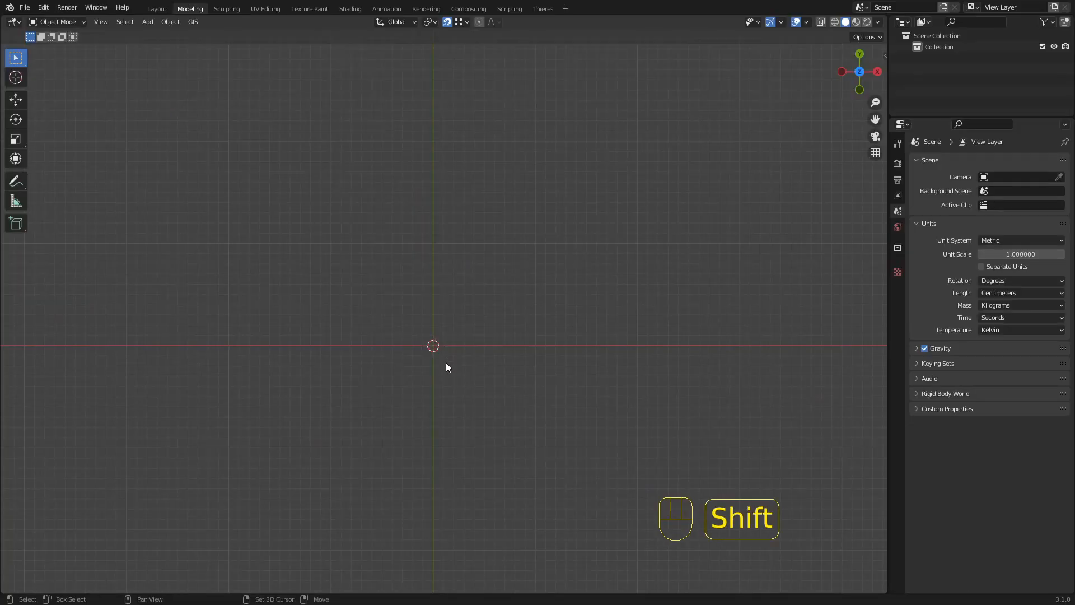
# Add an 8-vertex mesh circle with a 5 cm radius at the origin and convert it to a curve.
pyautogui.hotkey('shift', 'a')
pyautogui.moveTo(436, 364)
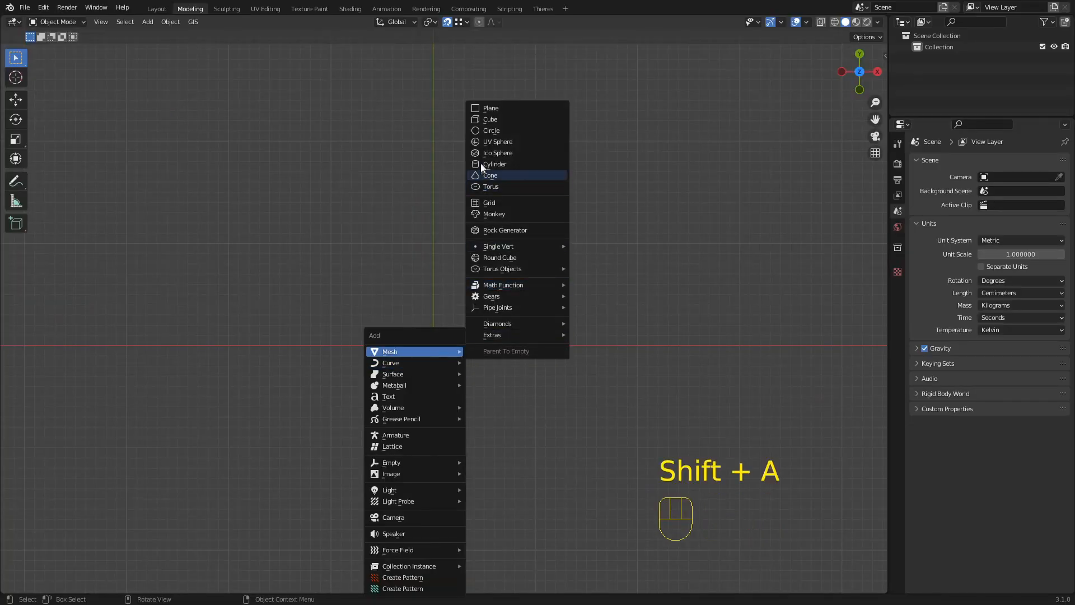
pyautogui.click(492, 131)
pyautogui.scroll(3, 385, 370)
pyautogui.scroll(4, 387, 374)
pyautogui.keyDown('shift'); pyautogui.moveTo(428, 420); pyautogui.dragTo(462, 279, button='middle'); pyautogui.keyUp('shift')
pyautogui.scroll(2, 457, 273)
pyautogui.click(174, 22)
pyautogui.moveTo(202, 329)
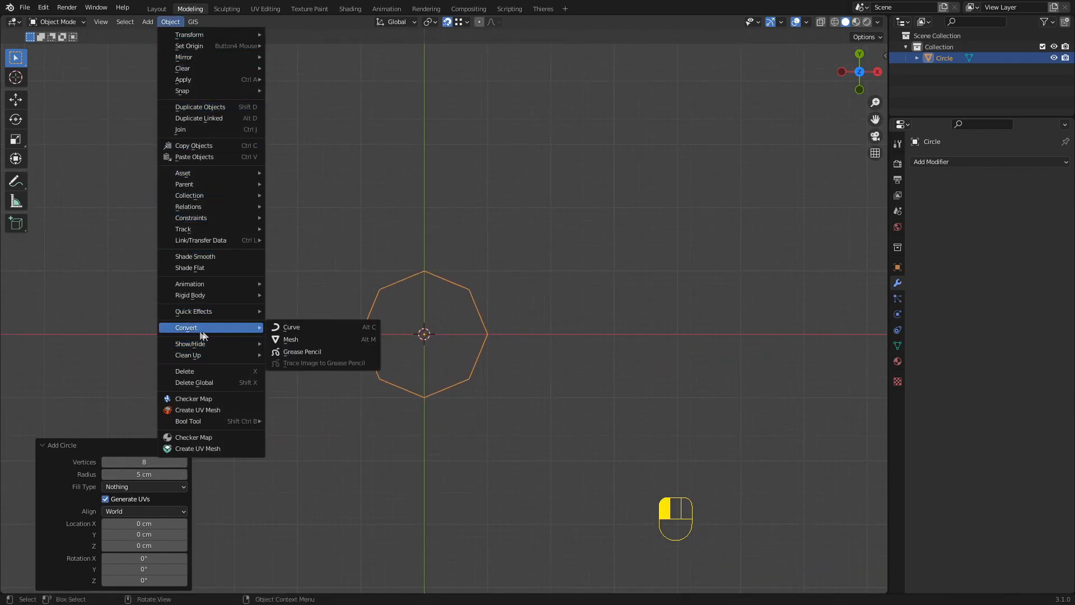
pyautogui.click(301, 329)
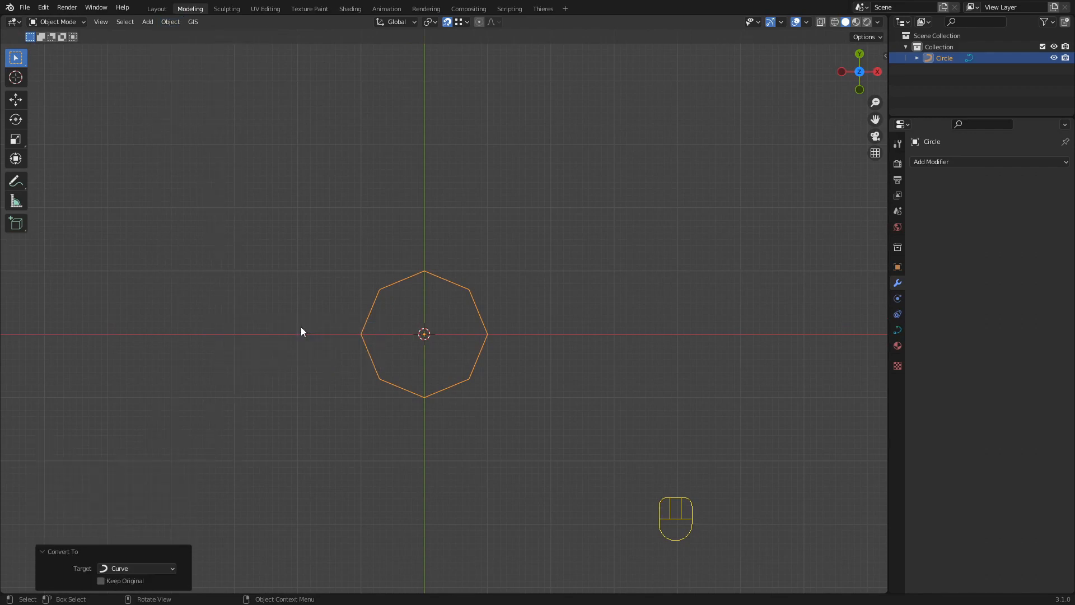
# Give the circle curve a round bevel with a depth of 1.5 cm.
pyautogui.click(898, 330)
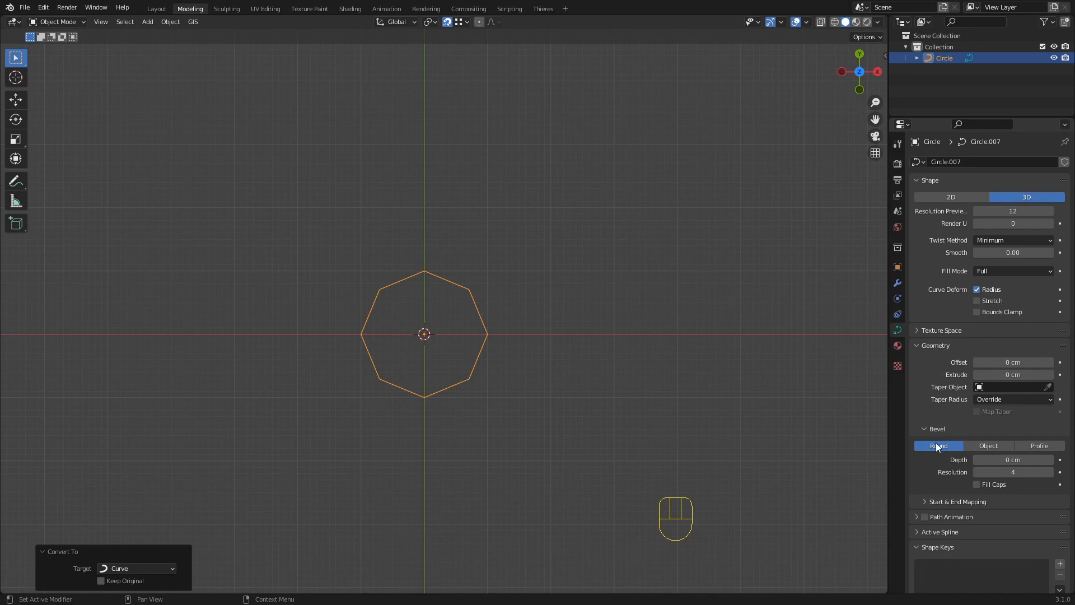
pyautogui.keyDown('shift'); pyautogui.moveTo(1002, 461); pyautogui.dragTo(1020, 460); pyautogui.keyUp('shift')
pyautogui.scroll(3, 497, 318)
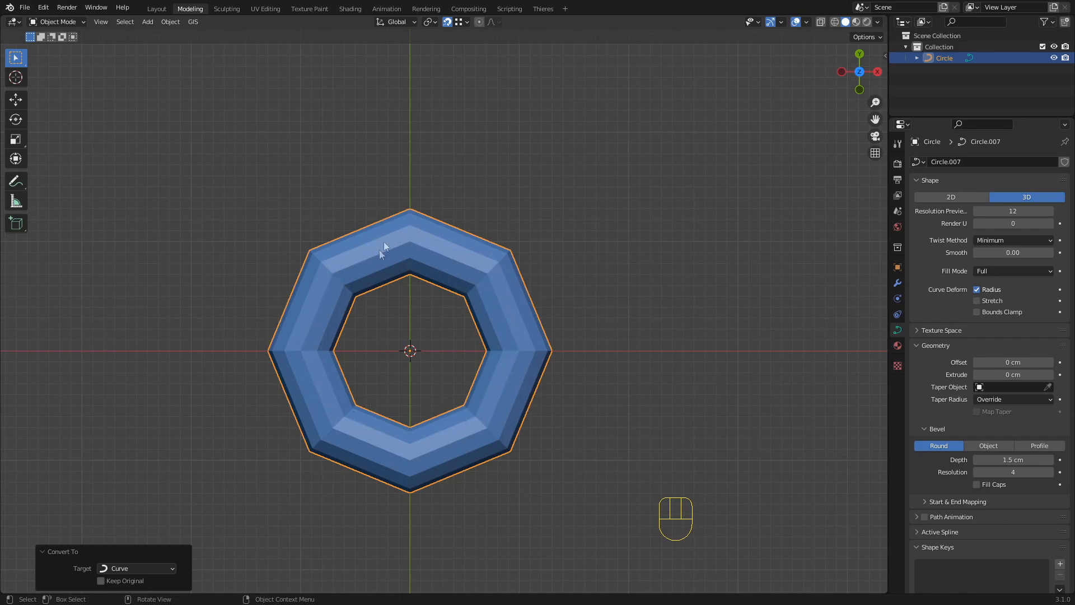
pyautogui.moveTo(1013, 459)
pyautogui.keyDown('shift'); pyautogui.mouseDown()
pyautogui.moveTo(1002, 460)
pyautogui.moveTo(1016, 460)
pyautogui.mouseUp(); pyautogui.keyUp('shift')
# Try a bevel resolution of 7 on the ring curve and return it to 4.
pyautogui.click(1051, 473)
pyautogui.click(1050, 472)
pyautogui.click(1050, 473)
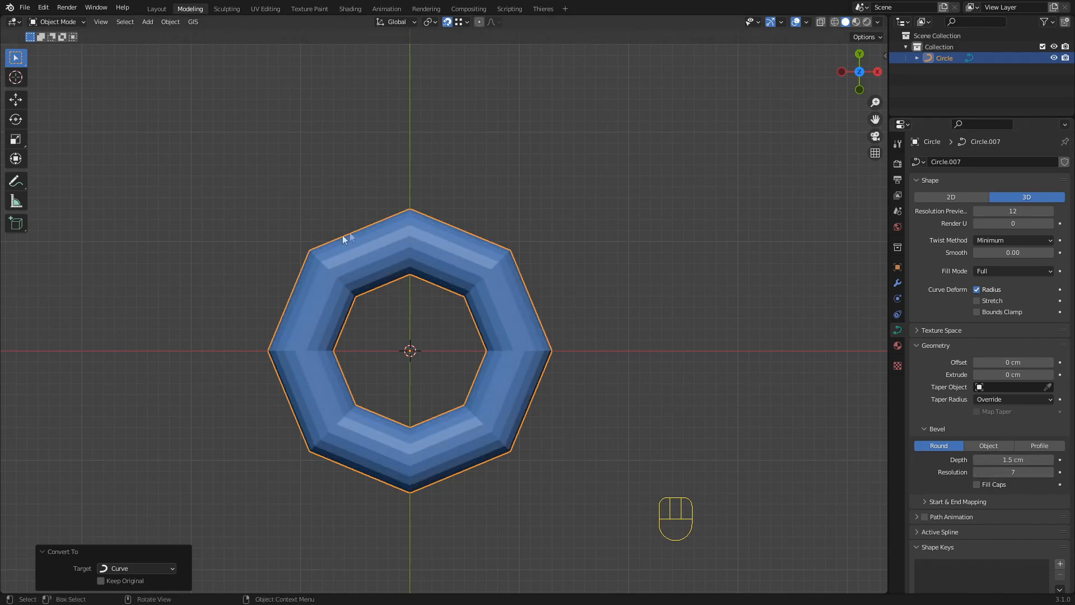
pyautogui.click(977, 472)
pyautogui.click(977, 472)
pyautogui.click(976, 472)
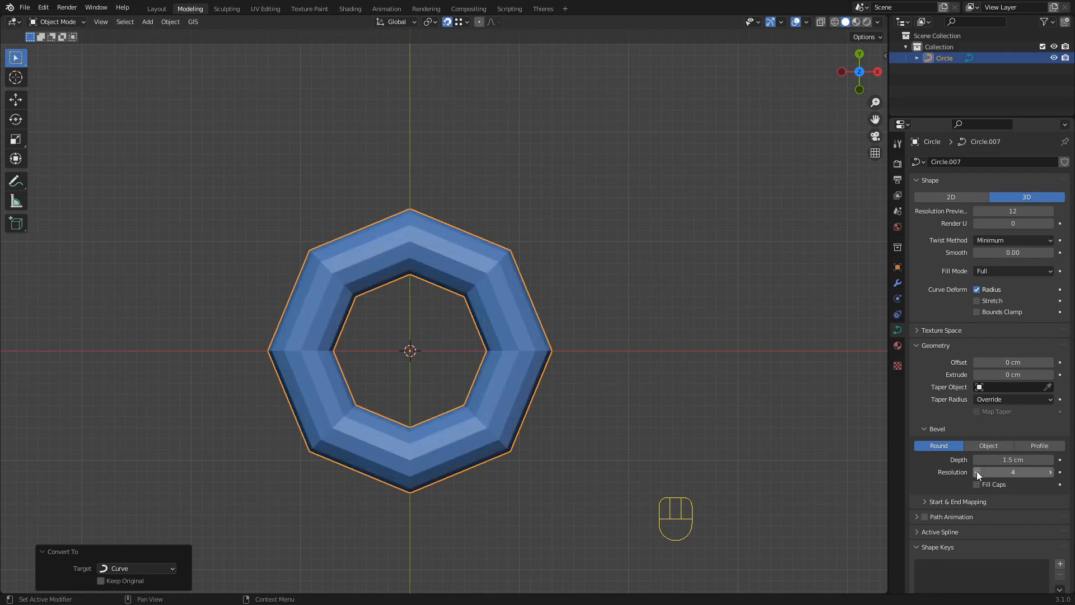
pyautogui.click(977, 472)
pyautogui.click(1049, 472)
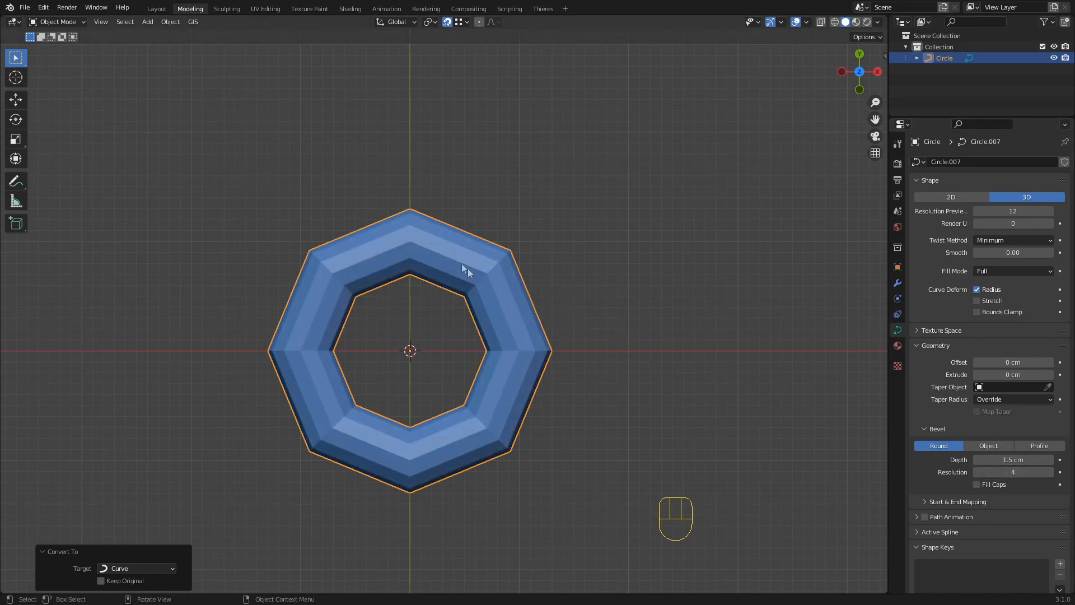
# Convert the bevelled ring curve to a mesh and enter Edit Mode.
pyautogui.click(173, 25)
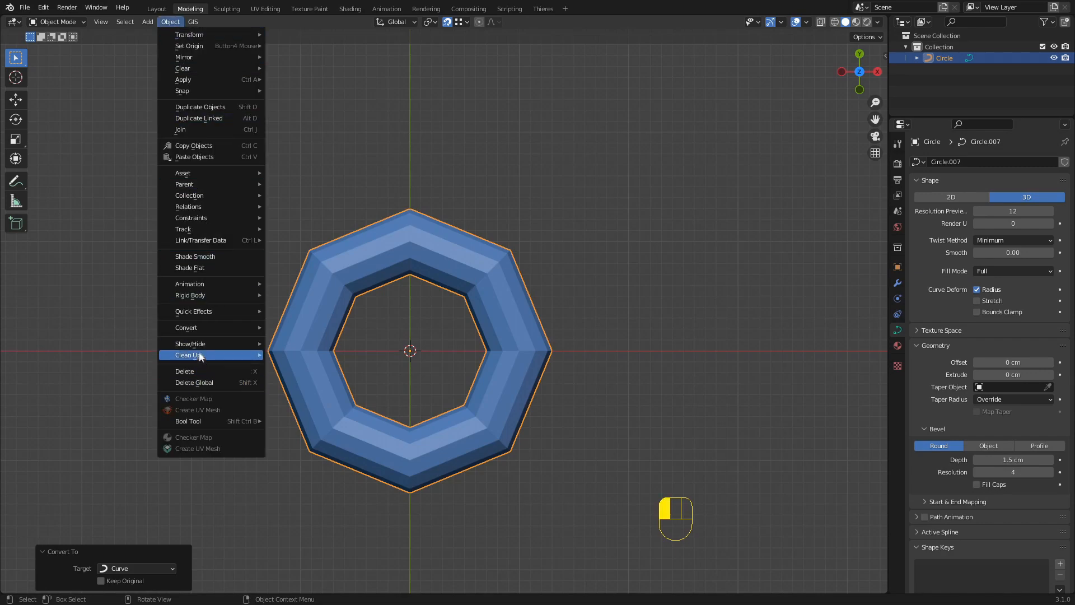
pyautogui.moveTo(195, 328)
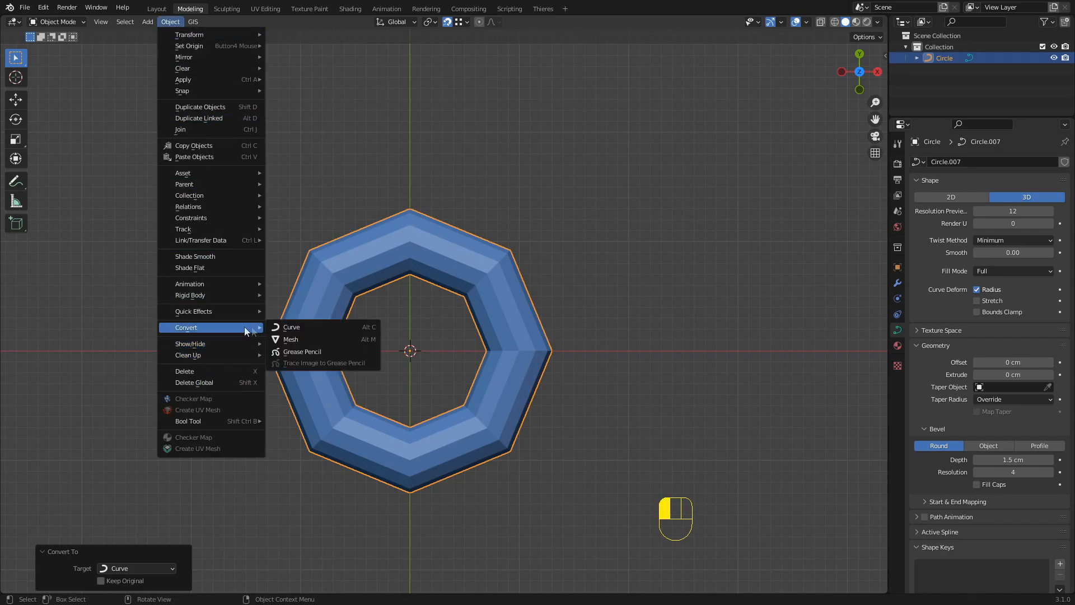
pyautogui.click(295, 340)
pyautogui.moveTo(400, 337); pyautogui.dragTo(359, 308, button='middle')
pyautogui.scroll(-2, 415, 306)
pyautogui.scroll(4, 430, 207)
pyautogui.press('Tab')
# Try moving single vertices on the ring mesh, cancelling each move.
pyautogui.scroll(-7, 446, 212)
pyautogui.keyDown('shift'); pyautogui.moveTo(455, 194); pyautogui.dragTo(445, 252, button='middle'); pyautogui.keyUp('shift')
pyautogui.press('1')
pyautogui.click(452, 269)
pyautogui.press('g')
pyautogui.press('Escape')
pyautogui.click(493, 303)
pyautogui.press('g')
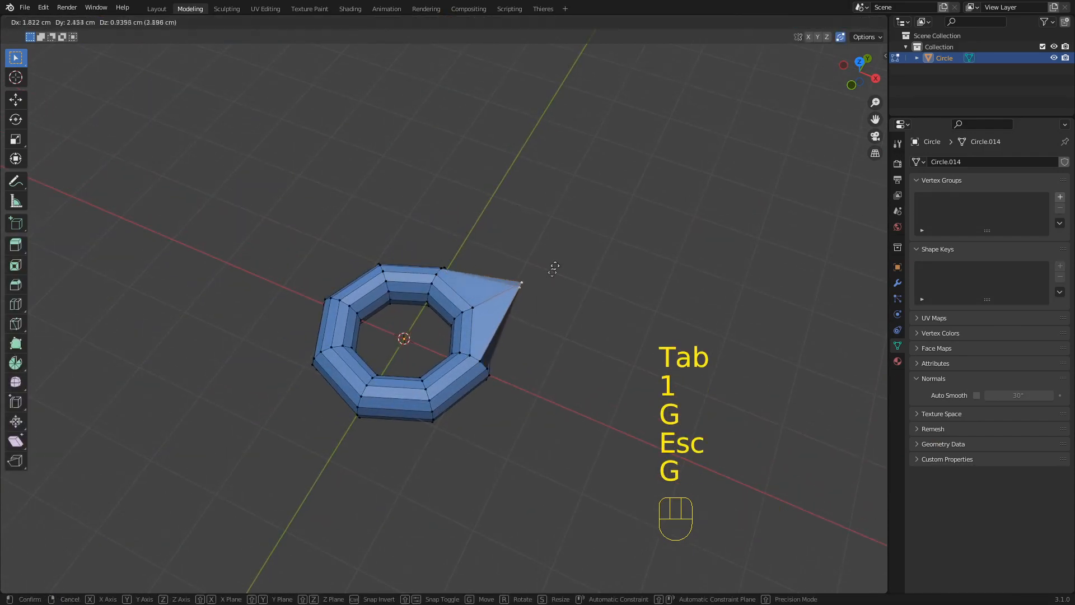
pyautogui.press('Escape')
# In top wireframe view, delete all ring vertices on the positive X side, leaving an open half ring.
pyautogui.moveTo(463, 394); pyautogui.dragTo(327, 211, button='middle')
pyautogui.scroll(3, 422, 268)
pyautogui.keyDown('shift'); pyautogui.moveTo(411, 271); pyautogui.dragTo(469, 264, button='middle'); pyautogui.keyUp('shift')
pyautogui.scroll(1, 448, 267)
pyautogui.hotkey('shift', 'z')
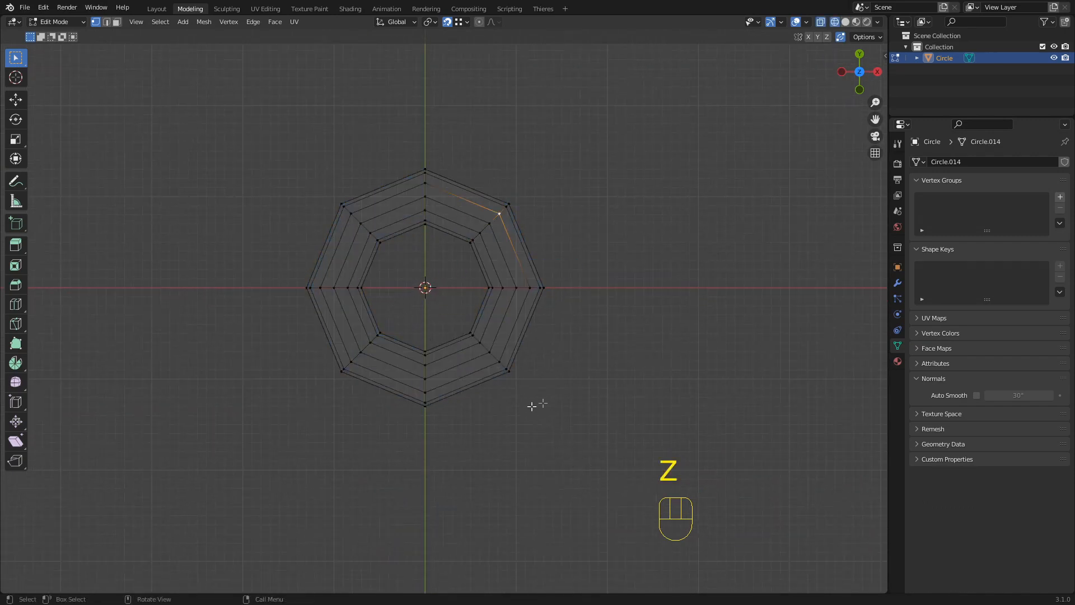
pyautogui.moveTo(594, 475); pyautogui.dragTo(435, 159)
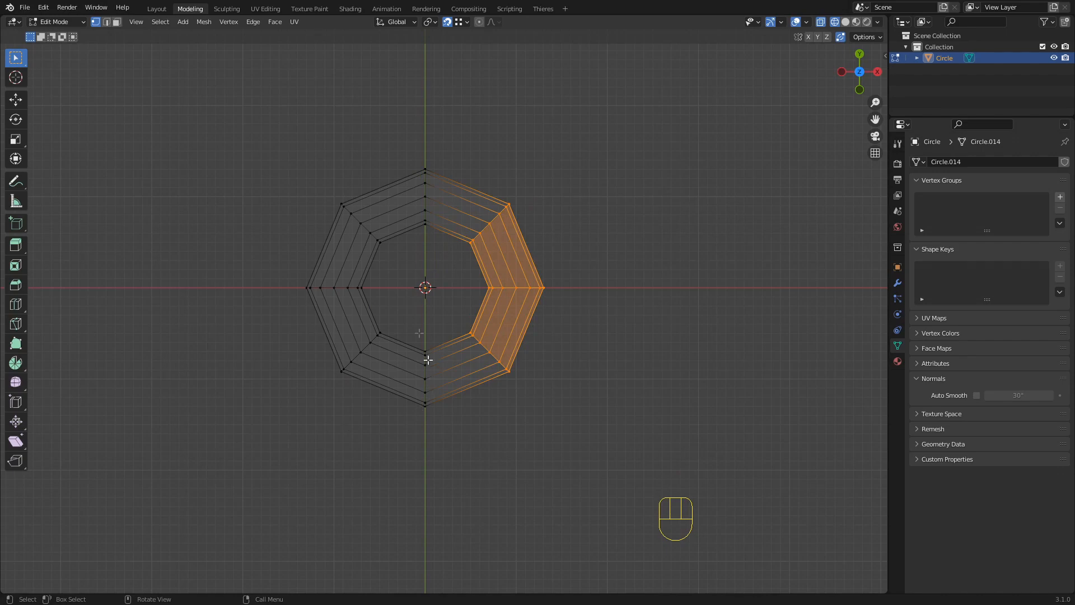
pyautogui.press('x')
pyautogui.click(317, 189)
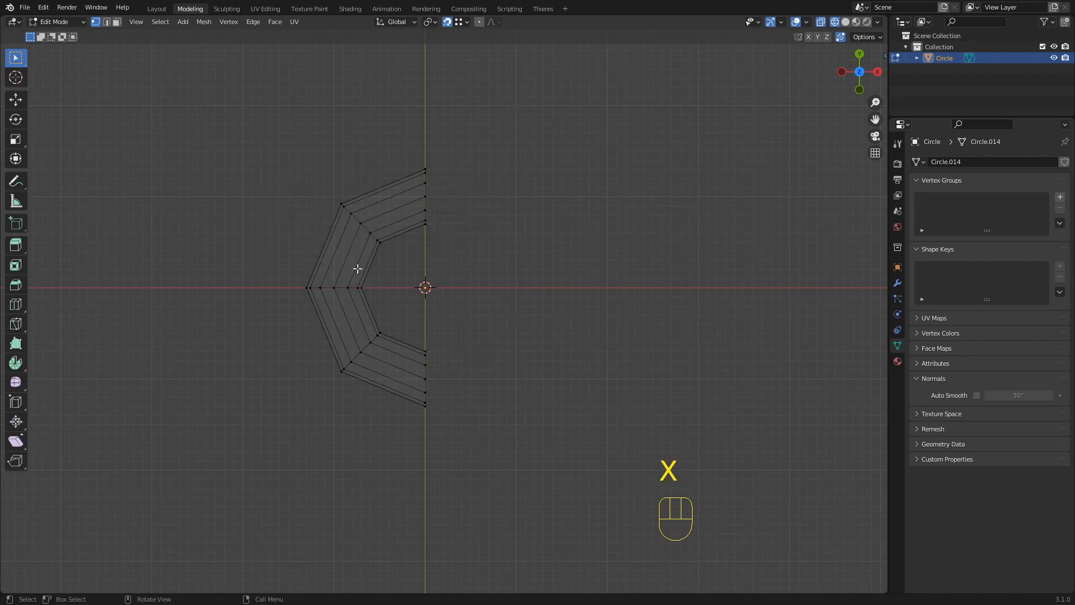
# Duplicate the whole half ring and place the copy about 10.8 cm along the X axis.
pyautogui.moveTo(229, 106); pyautogui.dragTo(496, 452)
pyautogui.hotkey('shift', 'd')
pyautogui.press('x')
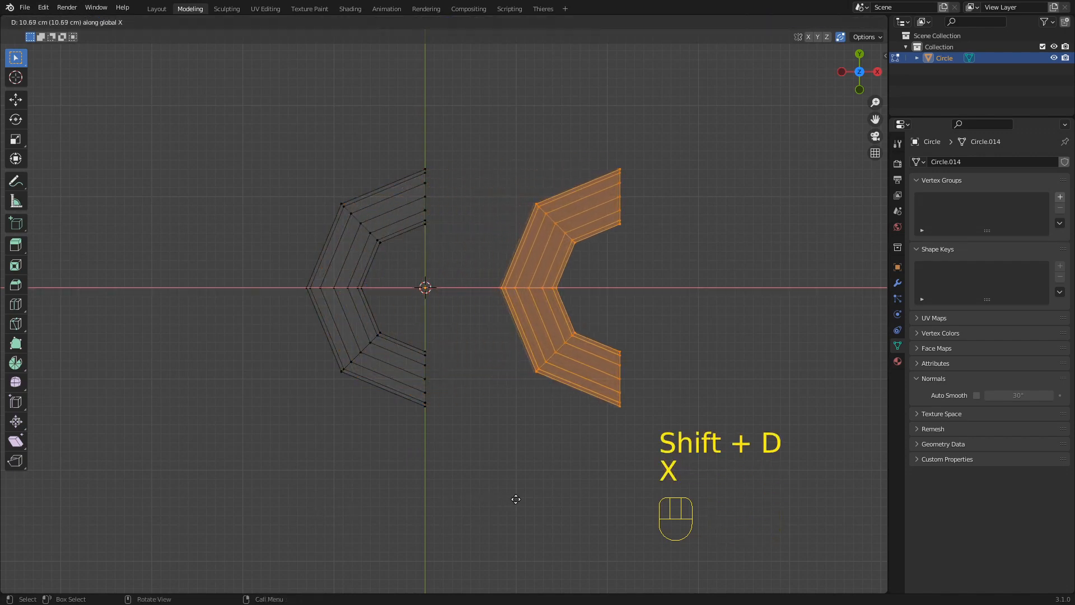
pyautogui.click(513, 499)
# Rotate the duplicated half ring by 180° and shift it about 1.2 cm along X, facing the original half.
pyautogui.write('r')
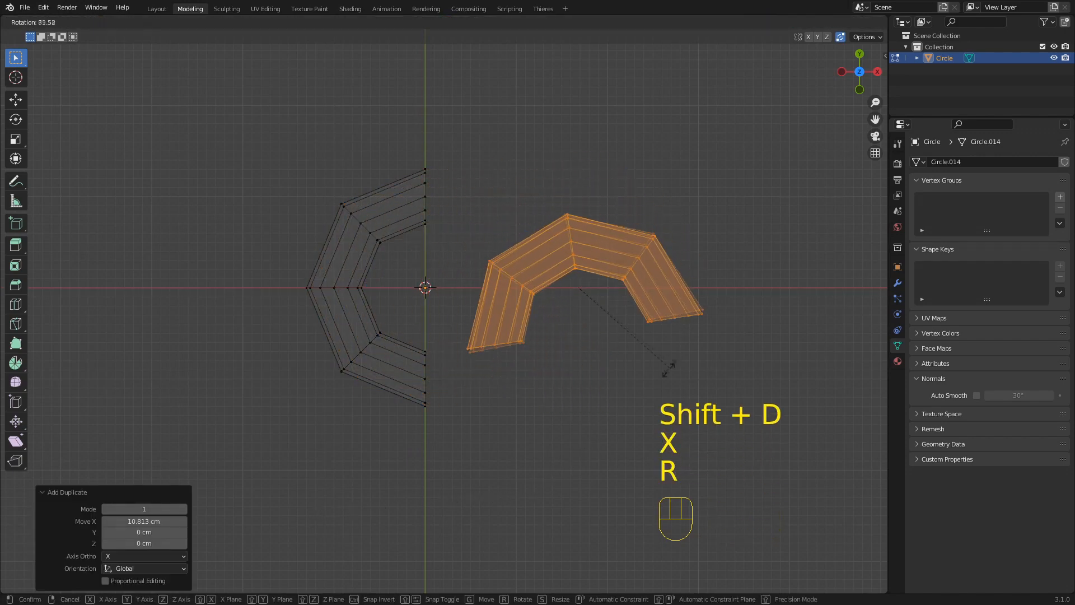
pyautogui.write('180')
pyautogui.press('Return')
pyautogui.press('g')
pyautogui.press('x')
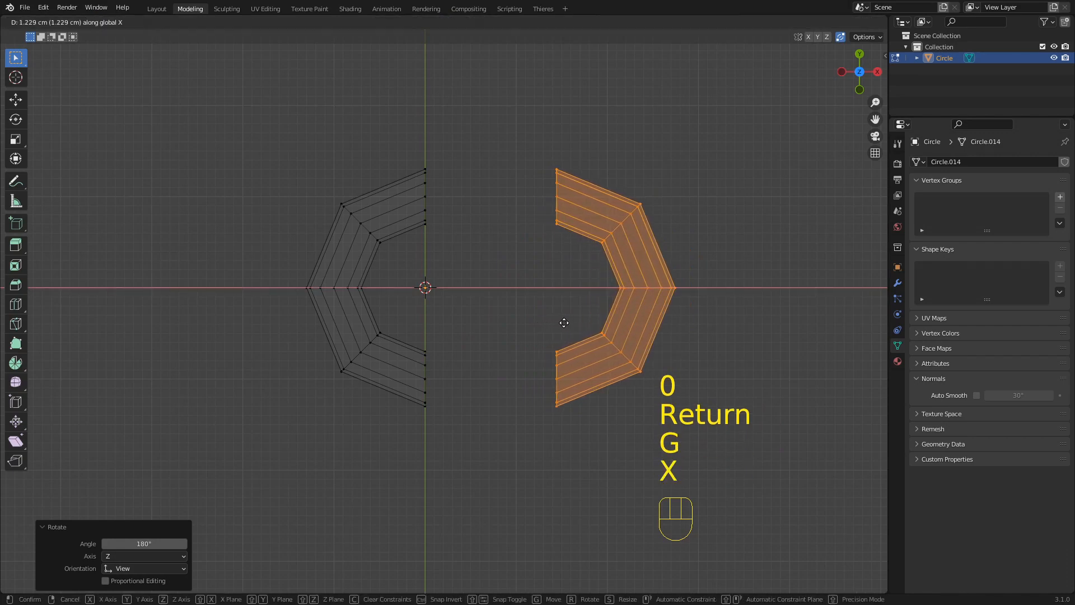
pyautogui.click(562, 319)
# Examine the two facing half rings in solid and wireframe shading.
pyautogui.keyDown('shift'); pyautogui.moveTo(533, 312); pyautogui.dragTo(457, 442, button='middle'); pyautogui.keyUp('shift')
pyautogui.scroll(-6, 482, 296)
pyautogui.moveTo(483, 295); pyautogui.dragTo(480, 319, button='middle')
pyautogui.press('z')
pyautogui.click(525, 349)
pyautogui.press('z')
pyautogui.click(403, 372)
pyautogui.keyDown('alt'); pyautogui.moveTo(403, 372); pyautogui.dragTo(416, 311, button='middle'); pyautogui.keyUp('alt')
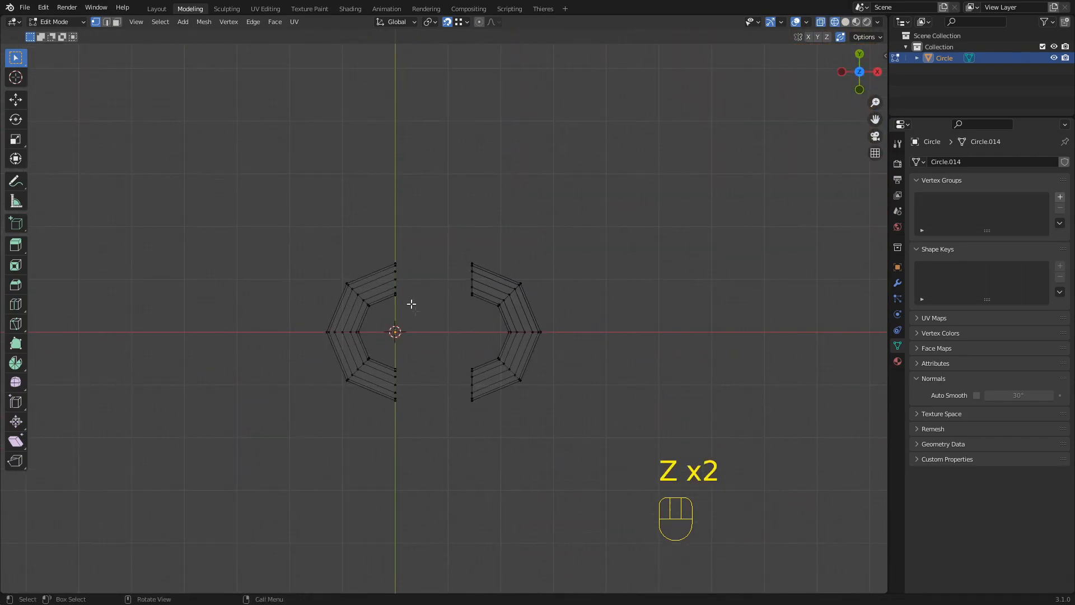
# Select the vertices around all four open tube ends and fill each end with a face.
pyautogui.moveTo(384, 227); pyautogui.dragTo(485, 485)
pyautogui.scroll(2, 442, 240)
pyautogui.moveTo(459, 218); pyautogui.dragTo(467, 253, button='middle')
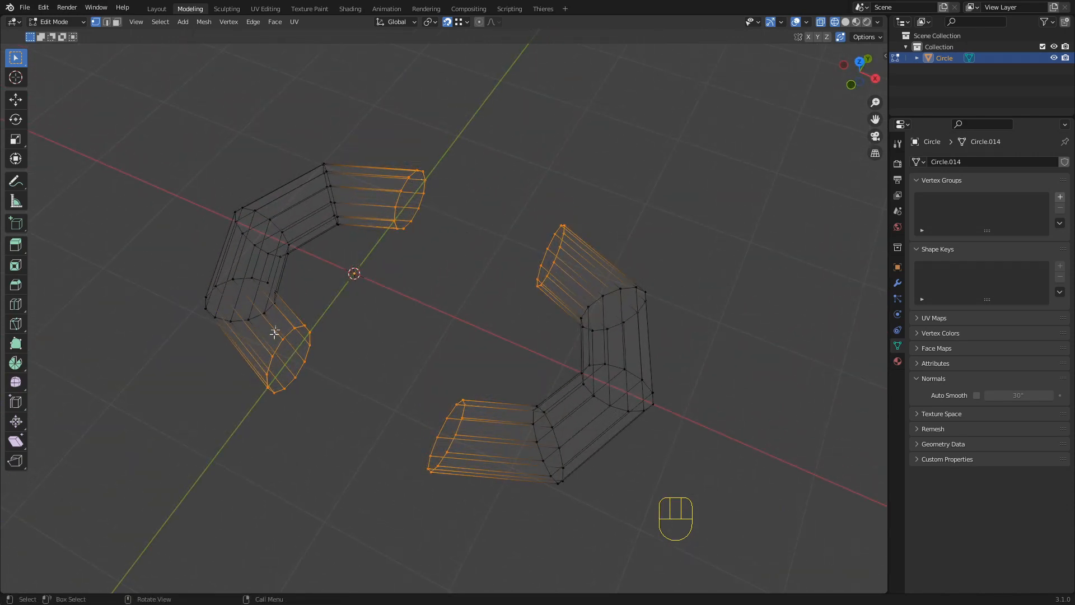
pyautogui.scroll(2, 426, 220)
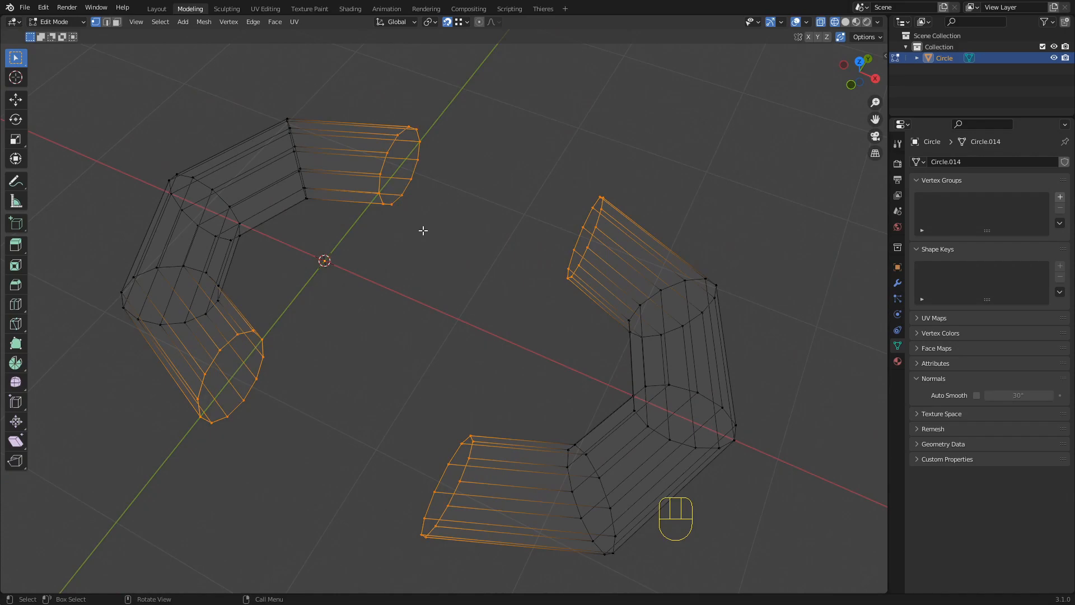
pyautogui.press('z')
pyautogui.press('f')
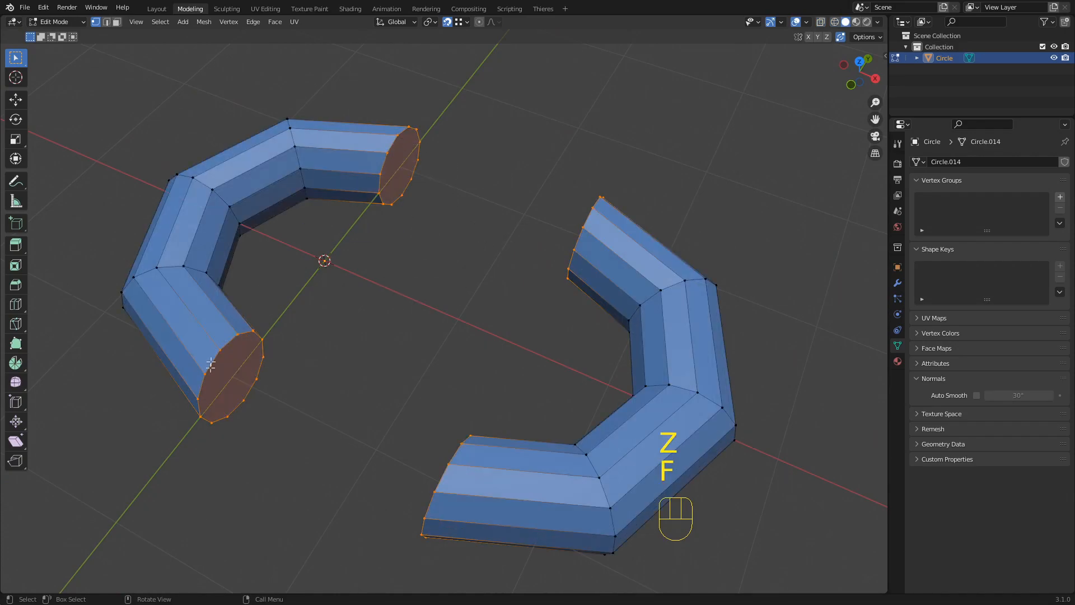
# Select the two facing end caps on the positive Y side and join them with Bridge Faces.
pyautogui.moveTo(414, 240); pyautogui.dragTo(202, 361, button='middle')
pyautogui.press('3')
pyautogui.keyDown('shift'); pyautogui.click(220, 336); pyautogui.keyUp('shift')
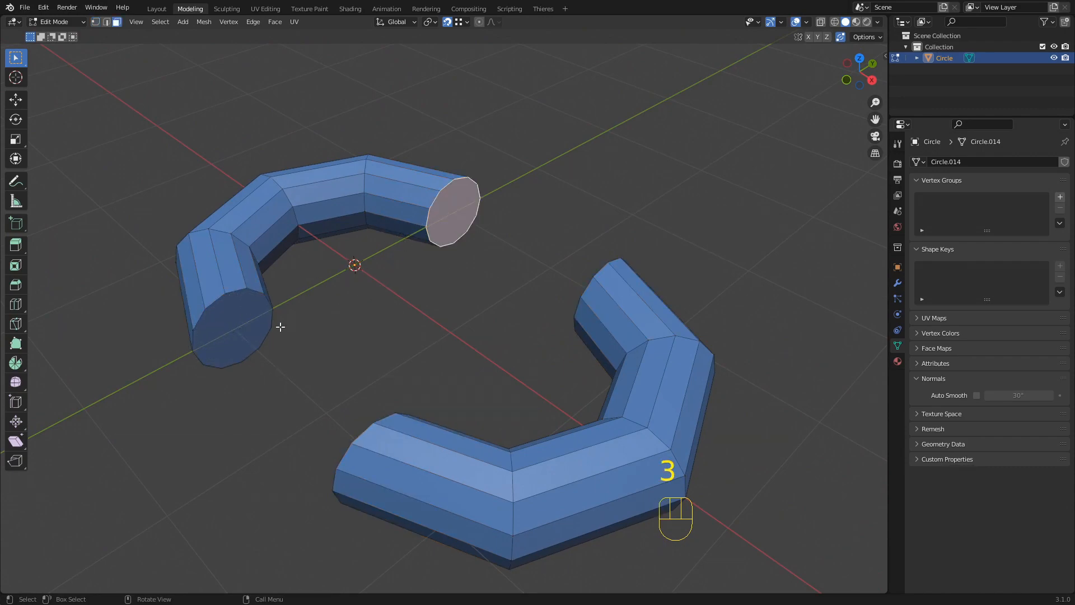
pyautogui.keyDown('shift'); pyautogui.moveTo(470, 234); pyautogui.dragTo(371, 284, button='middle'); pyautogui.keyUp('shift')
pyautogui.scroll(2, 364, 277)
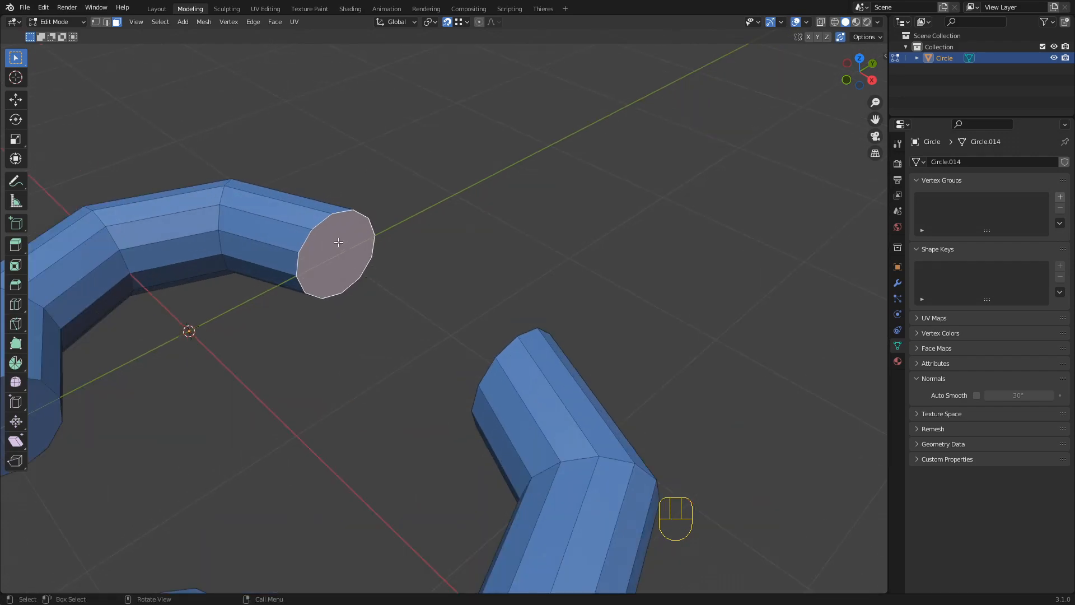
pyautogui.moveTo(437, 312); pyautogui.dragTo(560, 301, button='middle')
pyautogui.click(560, 301)
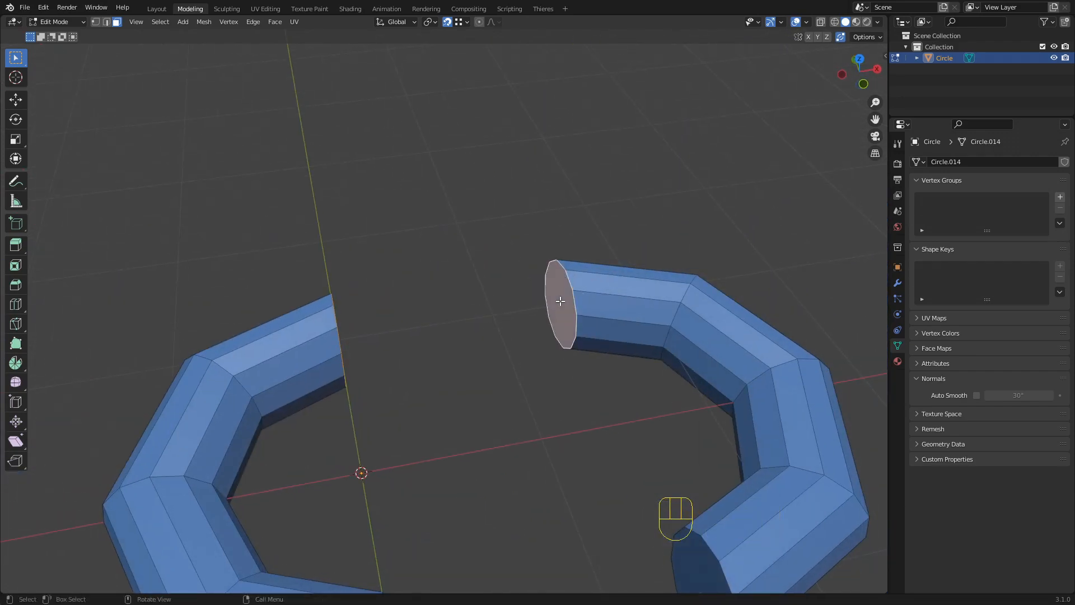
pyautogui.rightClick(560, 292)
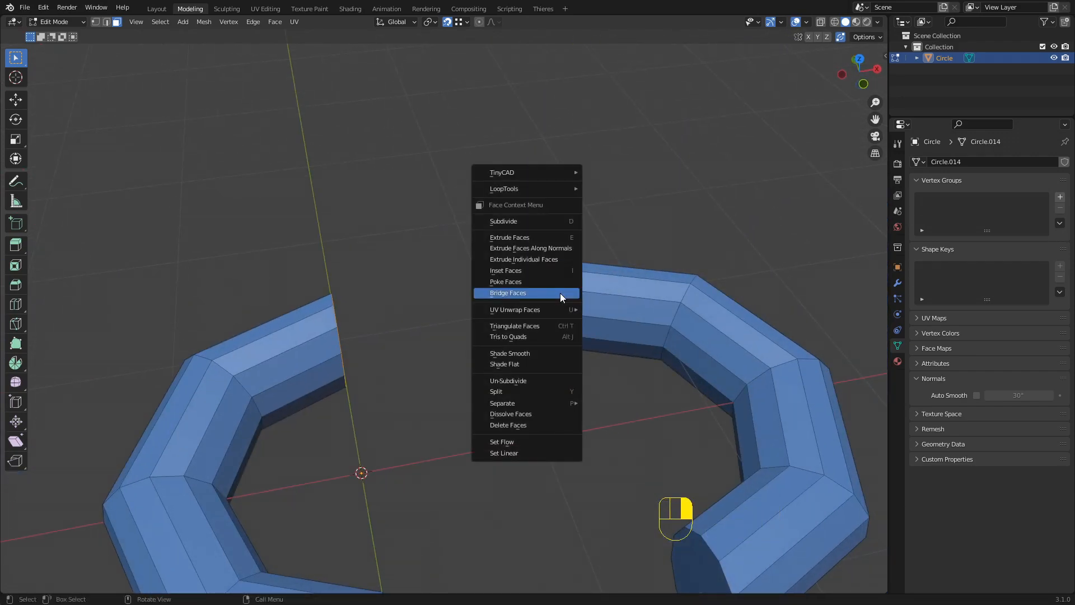
pyautogui.click(522, 294)
# Bridge the remaining pair of facing end caps on the negative Y side, closing the elongated link.
pyautogui.keyDown('shift'); pyautogui.moveTo(522, 294); pyautogui.dragTo(233, 284, button='middle'); pyautogui.keyUp('shift')
pyautogui.hotkey('ctrl', 'z')
pyautogui.keyDown('shift'); pyautogui.click(93, 243); pyautogui.keyUp('shift')
pyautogui.rightClick(95, 249)
pyautogui.click(88, 247)
pyautogui.scroll(-4, 280, 292)
pyautogui.moveTo(457, 313); pyautogui.dragTo(416, 283, button='middle')
pyautogui.click(660, 410)
# Add one centred loop cut across each of the link's two straight sections.
pyautogui.hotkey('ctrl', 'r')
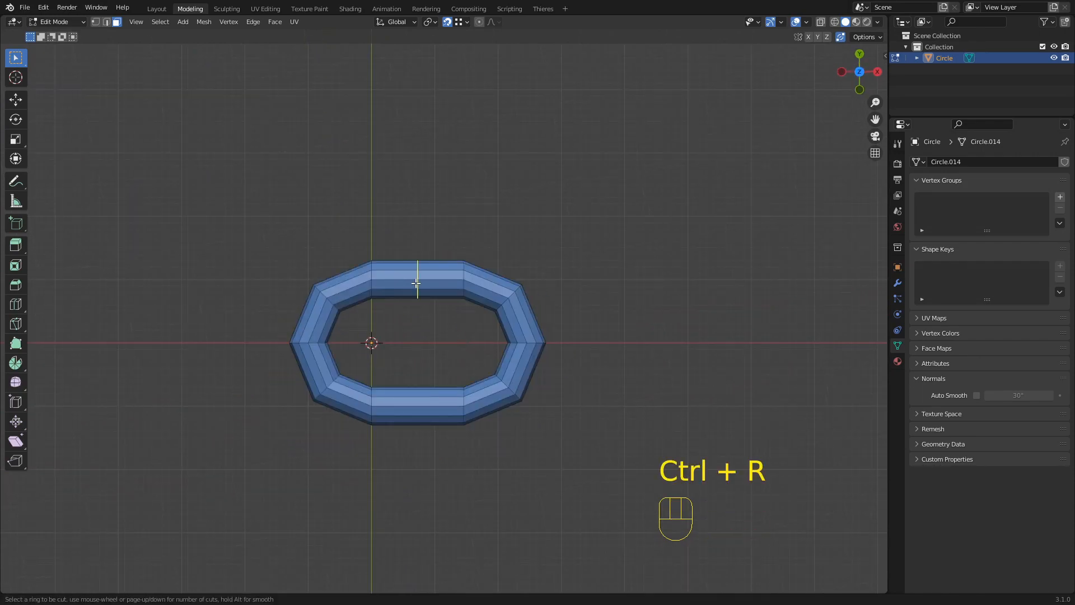
pyautogui.click(416, 283)
pyautogui.press('Escape')
pyautogui.hotkey('ctrl', 'r')
pyautogui.click(427, 396)
pyautogui.press('Escape')
# Return to Object Mode and shade the chain link smooth.
pyautogui.scroll(2, 428, 395)
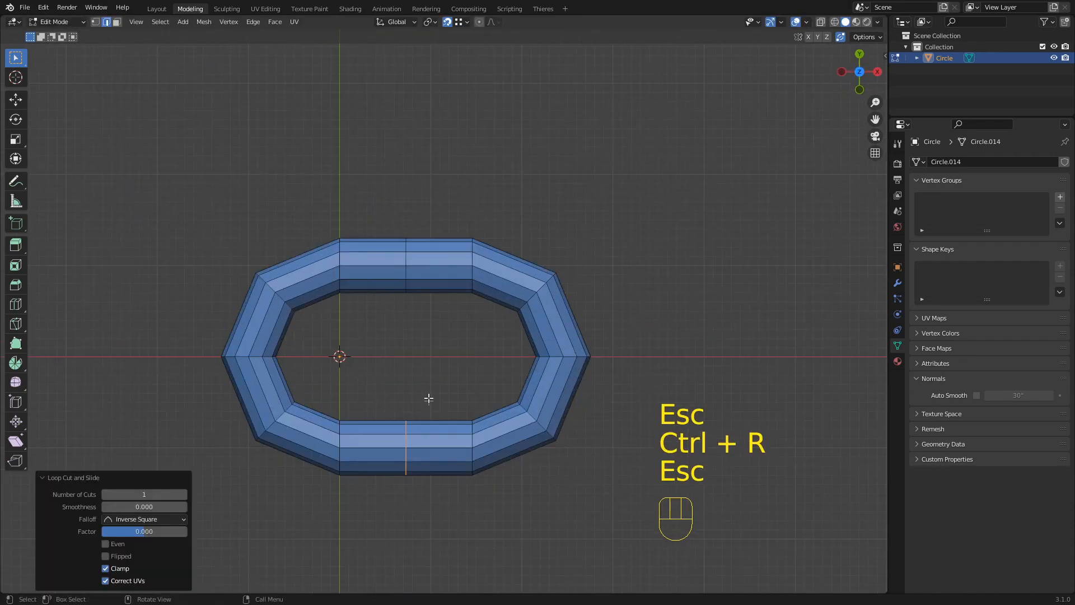
pyautogui.keyDown('shift'); pyautogui.moveTo(429, 394); pyautogui.dragTo(458, 317, button='middle'); pyautogui.keyUp('shift')
pyautogui.scroll(2, 457, 317)
pyautogui.press('Tab')
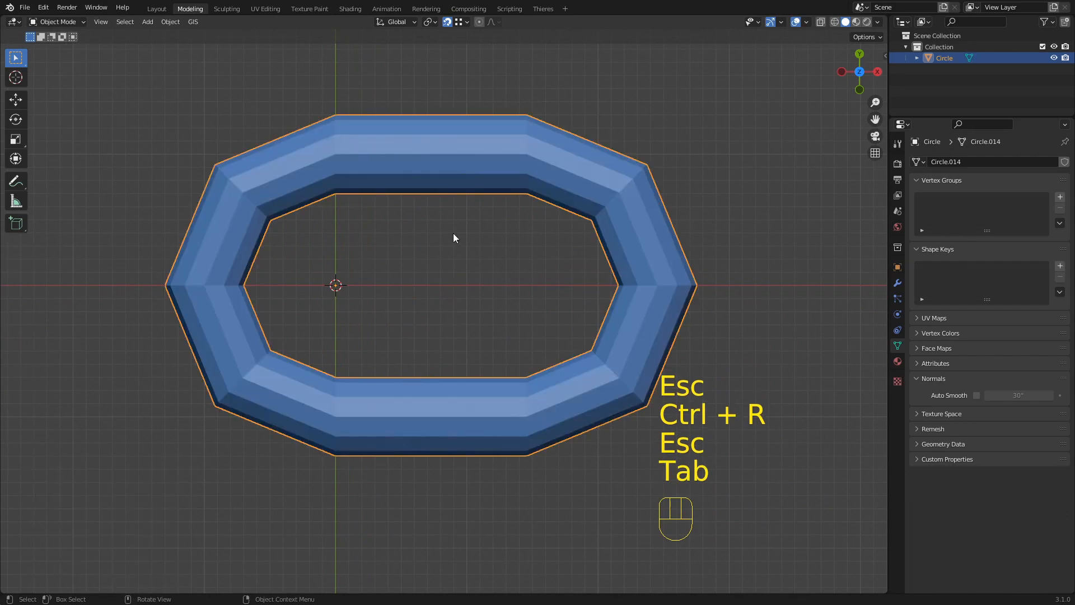
pyautogui.rightClick(486, 155)
pyautogui.click(479, 155)
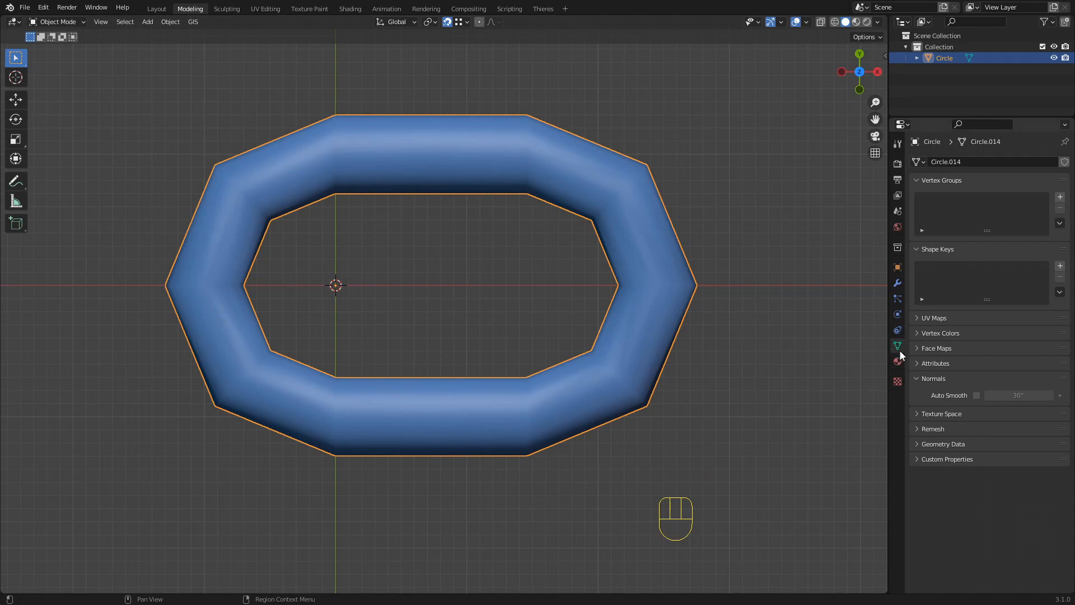
# Enable Auto Smooth on the link's normals and set its angle to 45°.
pyautogui.click(978, 395)
pyautogui.click(1023, 395)
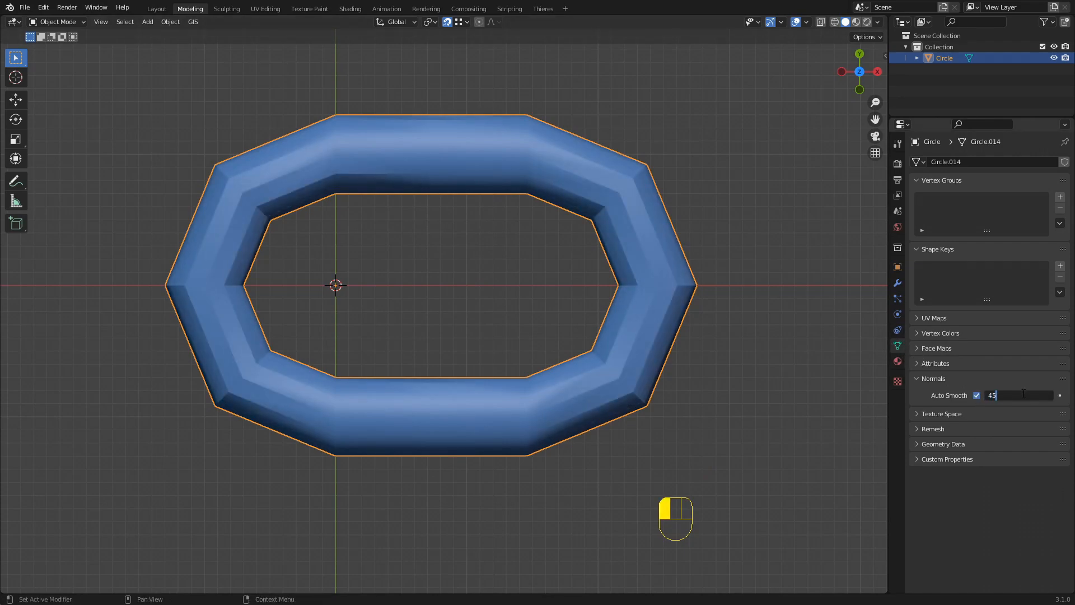
pyautogui.write('45')
pyautogui.press('Return')
pyautogui.moveTo(706, 361)
pyautogui.mouseDown(button='middle')
pyautogui.moveTo(597, 293)
pyautogui.moveTo(595, 363)
pyautogui.moveTo(499, 254)
pyautogui.moveTo(502, 328)
pyautogui.moveTo(614, 483)
pyautogui.moveTo(582, 444)
pyautogui.mouseUp(button='middle')
pyautogui.keyDown('shift'); pyautogui.moveTo(530, 328); pyautogui.dragTo(520, 308, button='middle'); pyautogui.keyUp('shift')
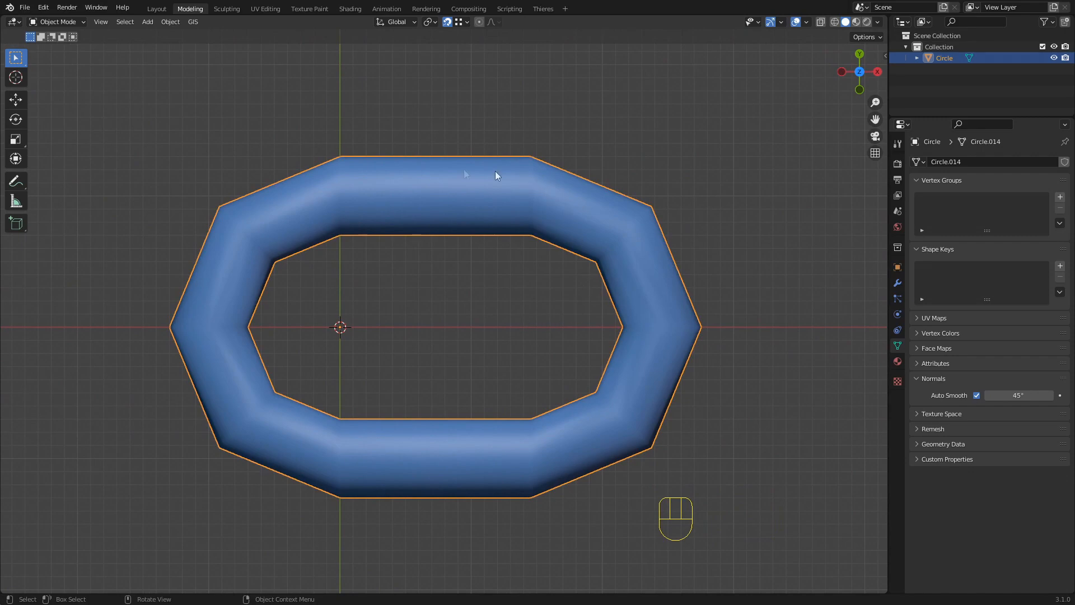
# Add a Subdivision Surface modifier to the chain link.
pyautogui.click(897, 283)
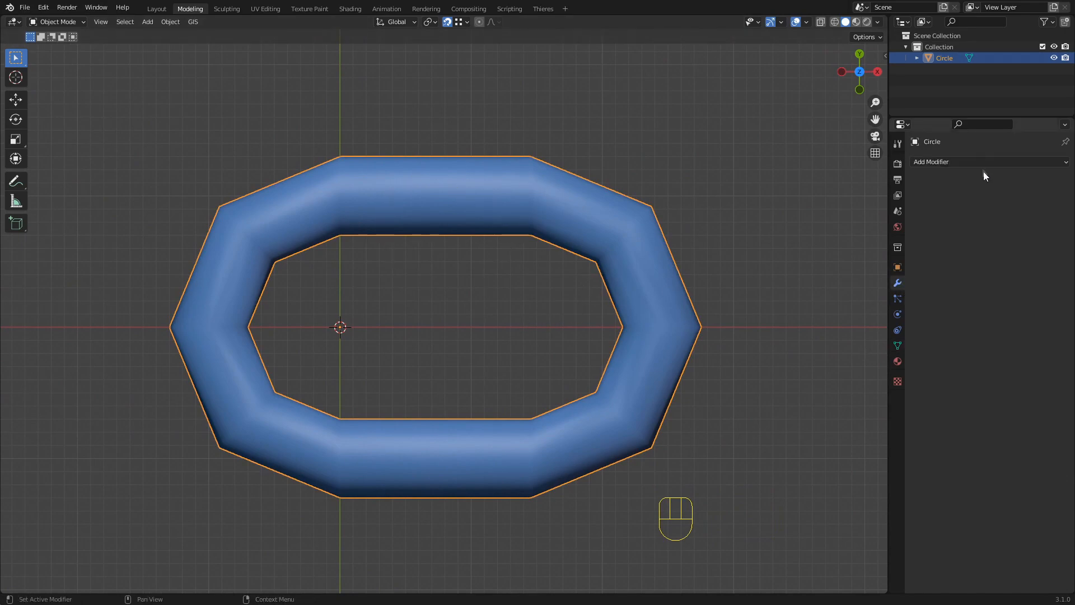
pyautogui.click(975, 162)
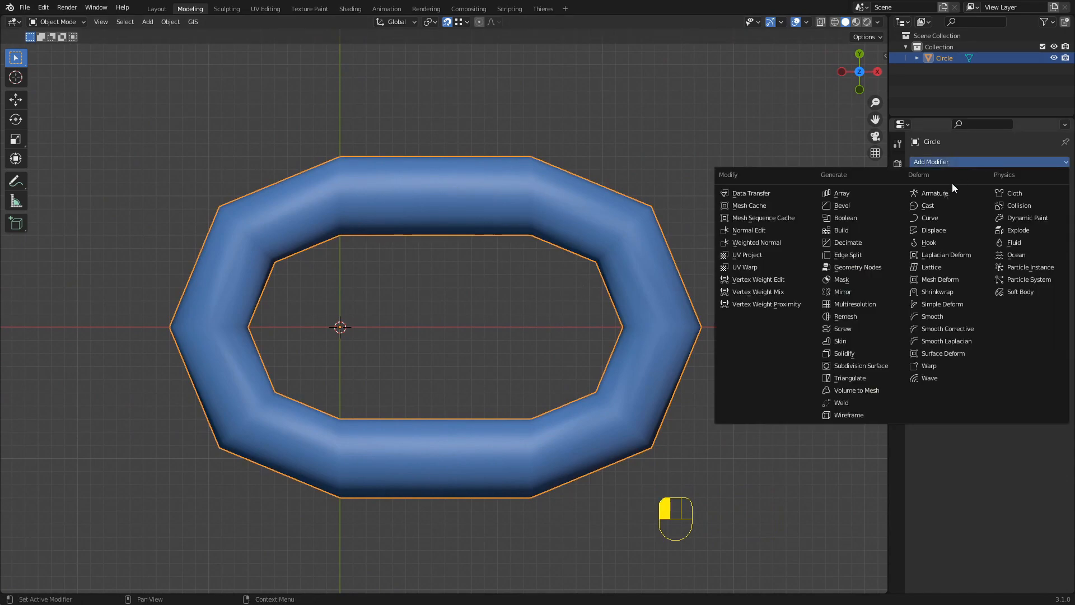
pyautogui.click(855, 365)
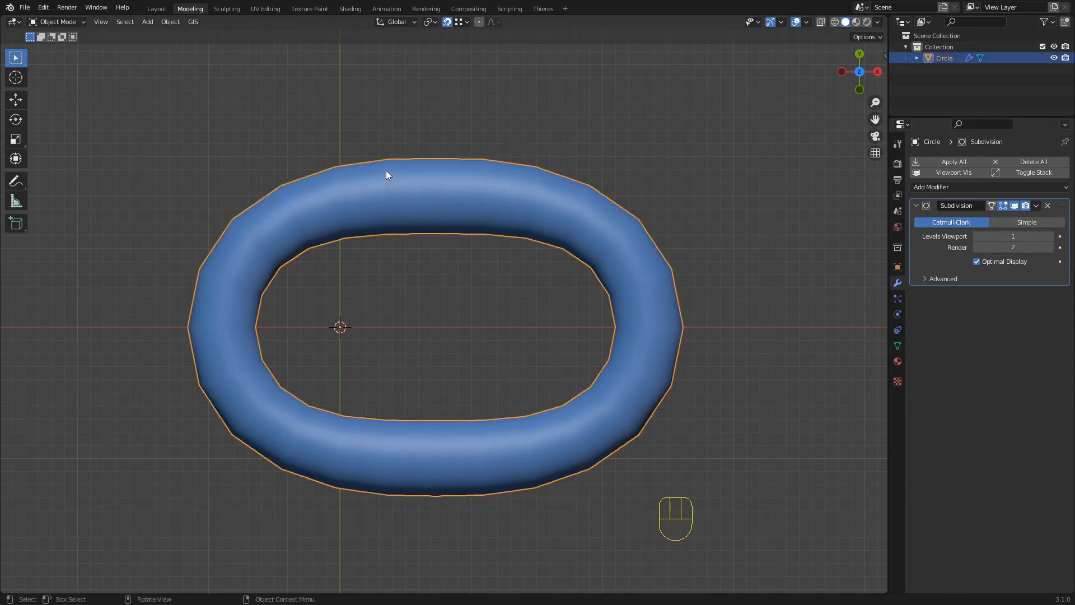
# Set the link's origin to its geometry and snap the link to the 3D cursor at the world origin.
pyautogui.click(177, 24)
pyautogui.moveTo(183, 46)
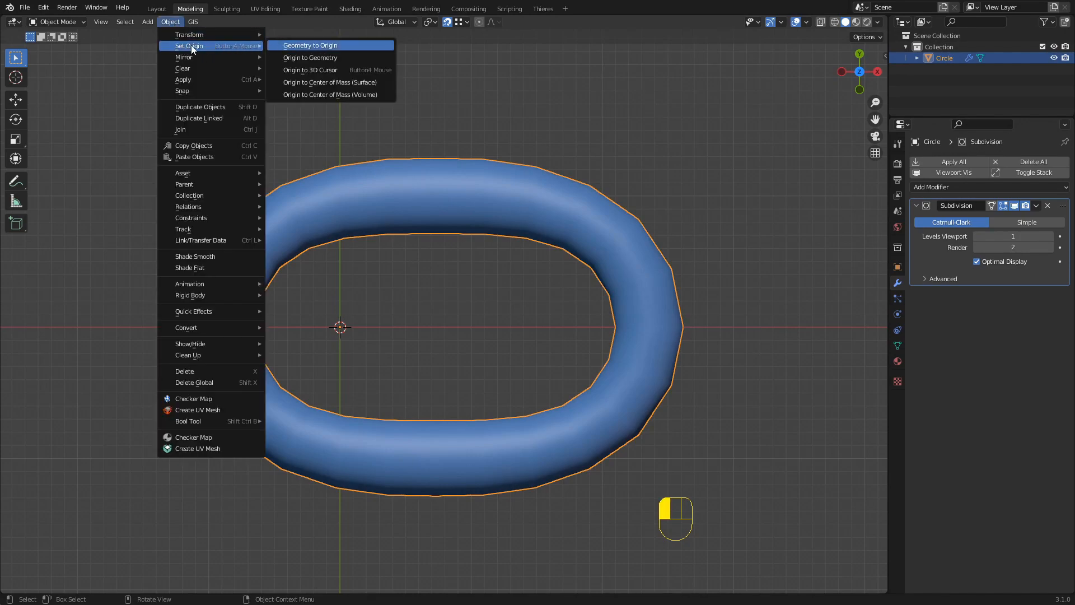
pyautogui.click(300, 58)
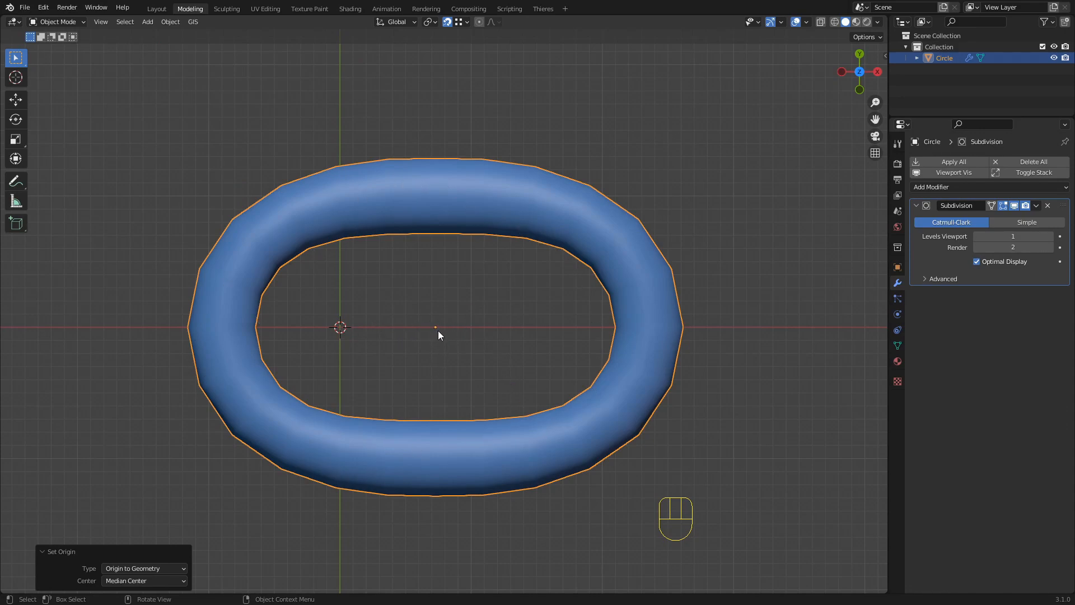
pyautogui.hotkey('shift', 's')
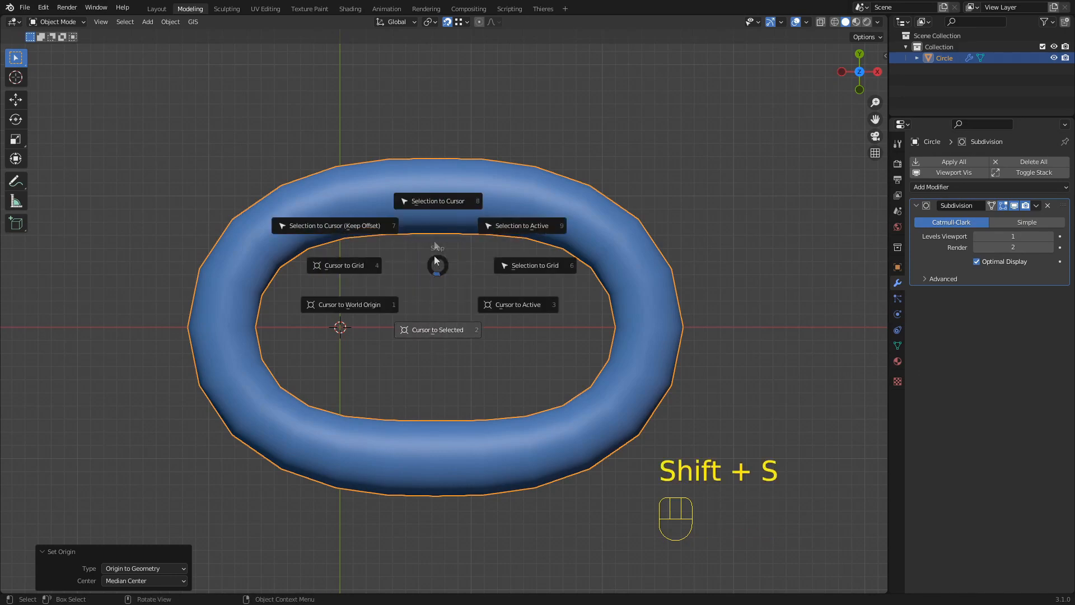
pyautogui.click(439, 202)
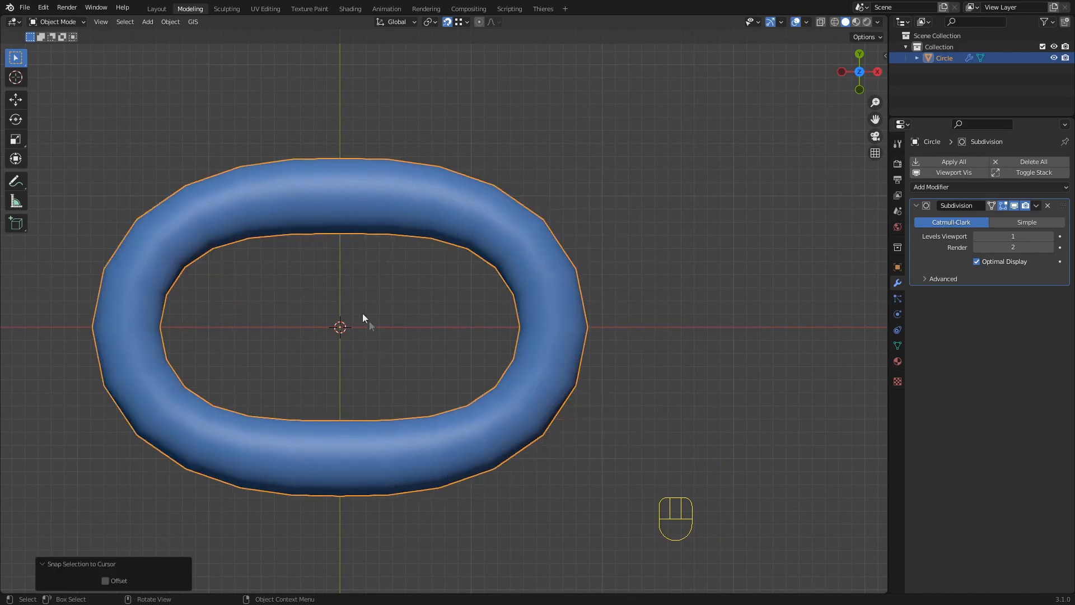
# Add an Array modifier to the chain link after the Subdivision modifier.
pyautogui.scroll(-4, 430, 343)
pyautogui.moveTo(429, 343); pyautogui.dragTo(268, 344, button='middle')
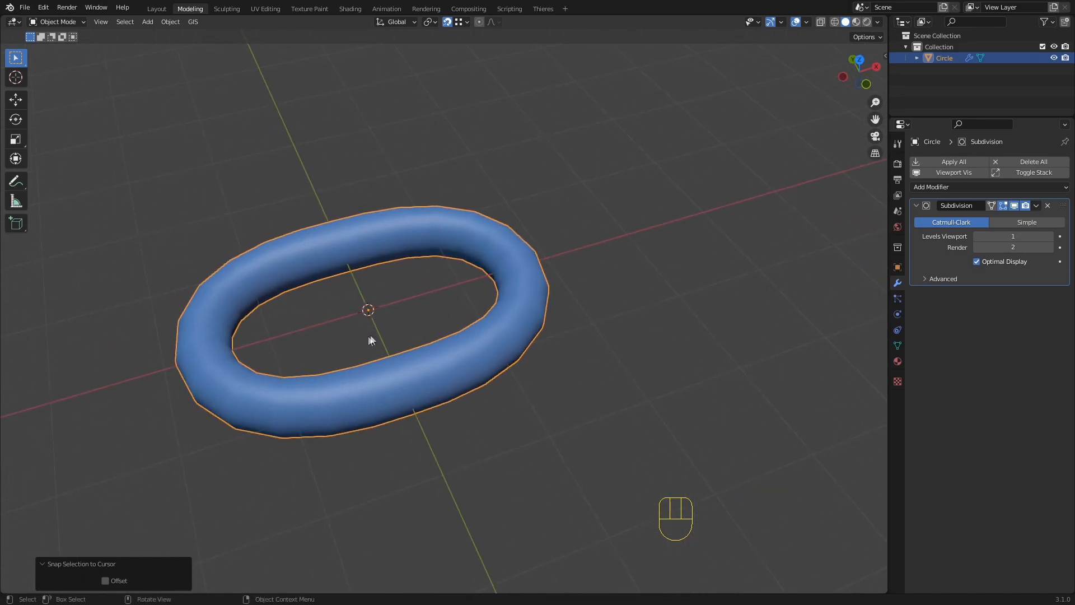
pyautogui.click(965, 187)
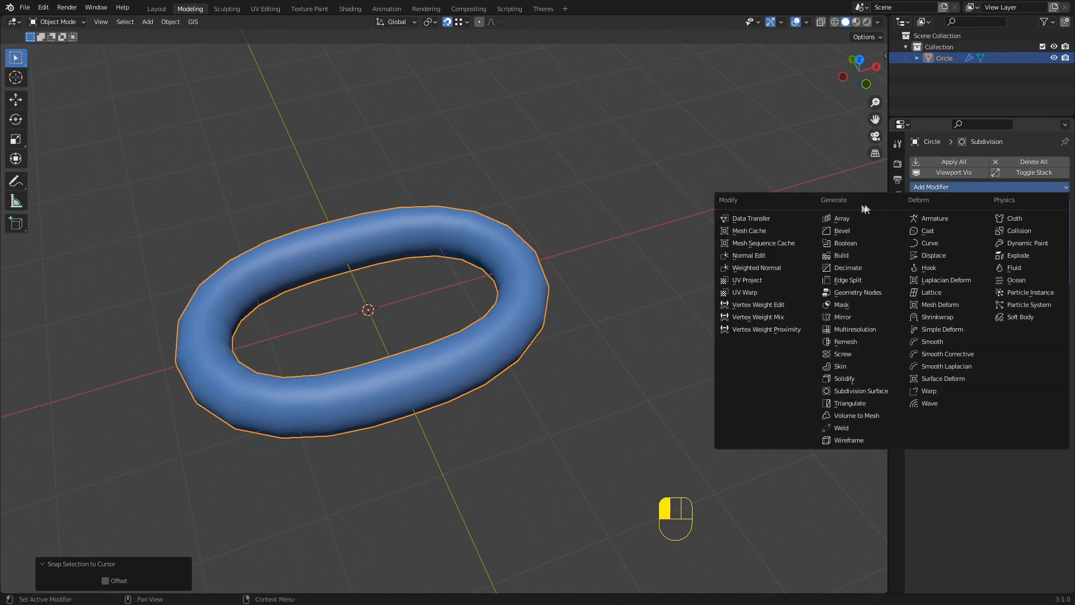
pyautogui.click(846, 219)
pyautogui.moveTo(672, 252); pyautogui.dragTo(298, 293, button='middle')
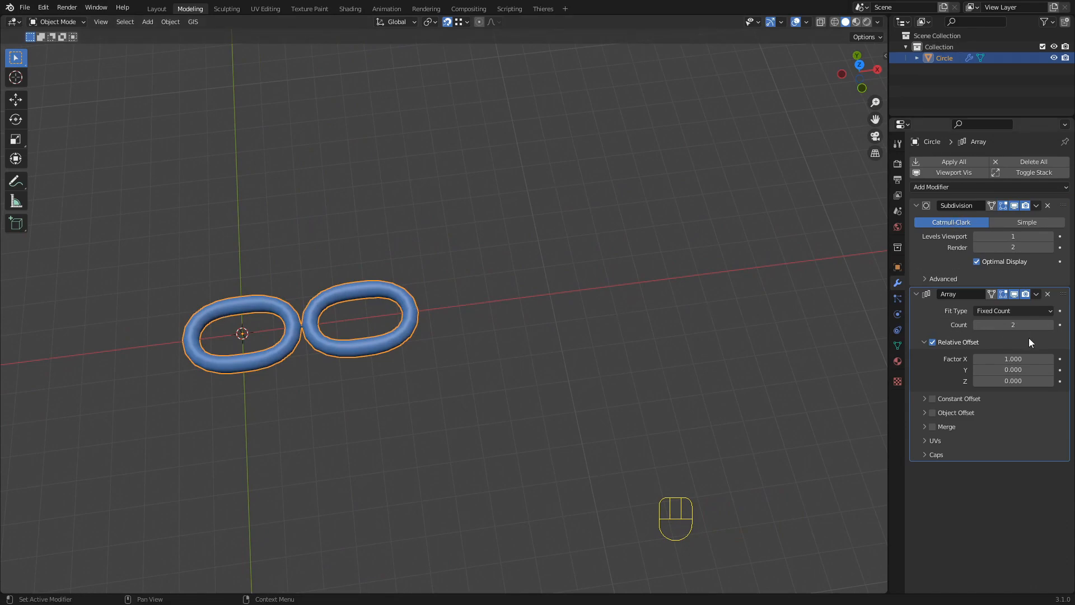
# Try larger Array counts such as 8 and 11, and set the count back to 2.
pyautogui.click(1050, 325)
pyautogui.click(1050, 324)
pyautogui.click(1050, 324)
pyautogui.click(1050, 325)
pyautogui.click(1050, 324)
pyautogui.click(1050, 325)
pyautogui.keyDown('shift'); pyautogui.moveTo(731, 338); pyautogui.dragTo(489, 330, button='middle'); pyautogui.keyUp('shift')
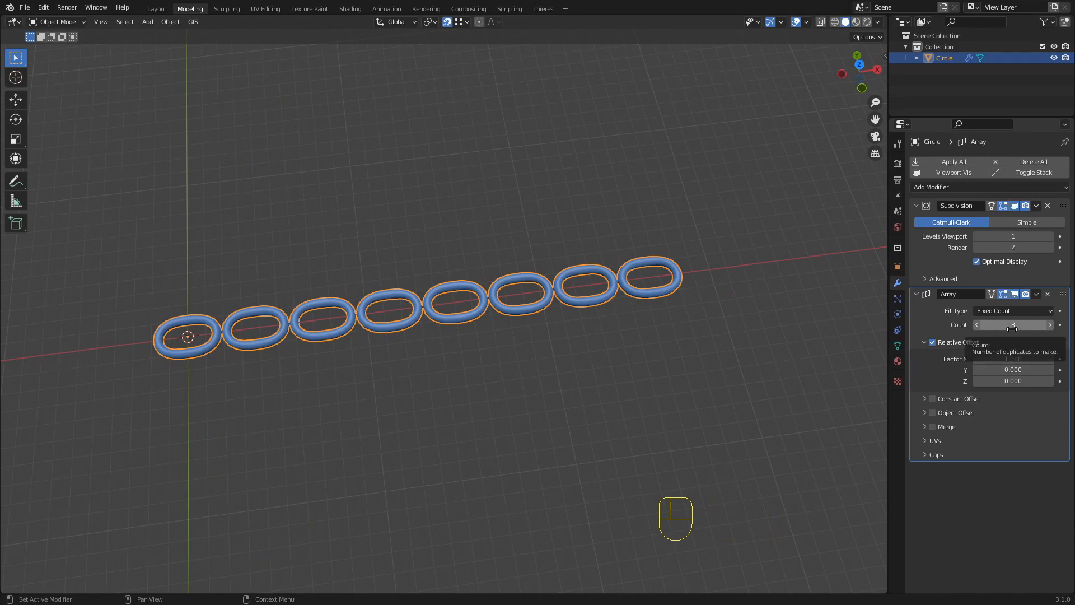
pyautogui.keyDown('shift'); pyautogui.moveTo(601, 333); pyautogui.dragTo(452, 346, button='middle'); pyautogui.keyUp('shift')
pyautogui.click(1050, 325)
pyautogui.click(1050, 326)
pyautogui.click(1051, 326)
pyautogui.click(1050, 326)
pyautogui.click(977, 326)
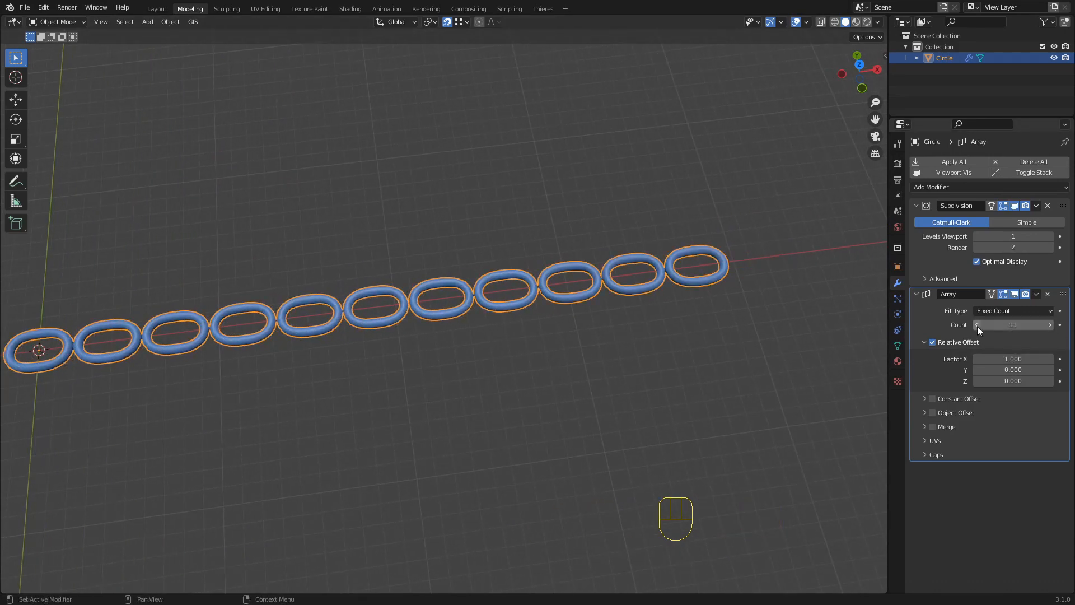
pyautogui.click(977, 326)
pyautogui.click(977, 326)
pyautogui.click(977, 326)
pyautogui.keyDown('shift'); pyautogui.moveTo(647, 349); pyautogui.dragTo(339, 312, button='middle'); pyautogui.keyUp('shift')
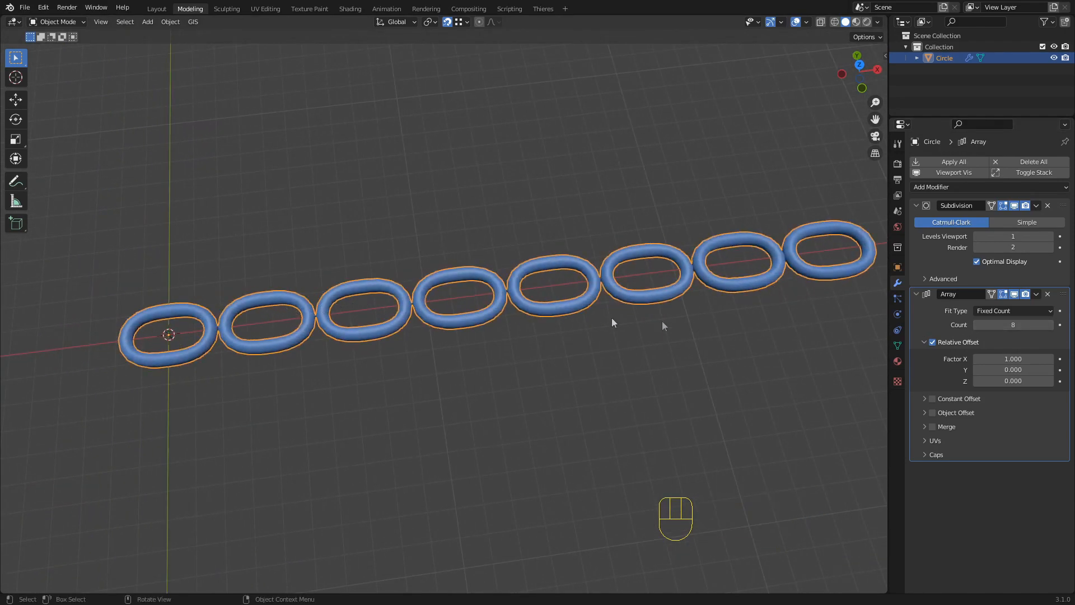
pyautogui.click(1013, 325)
pyautogui.press('Return')
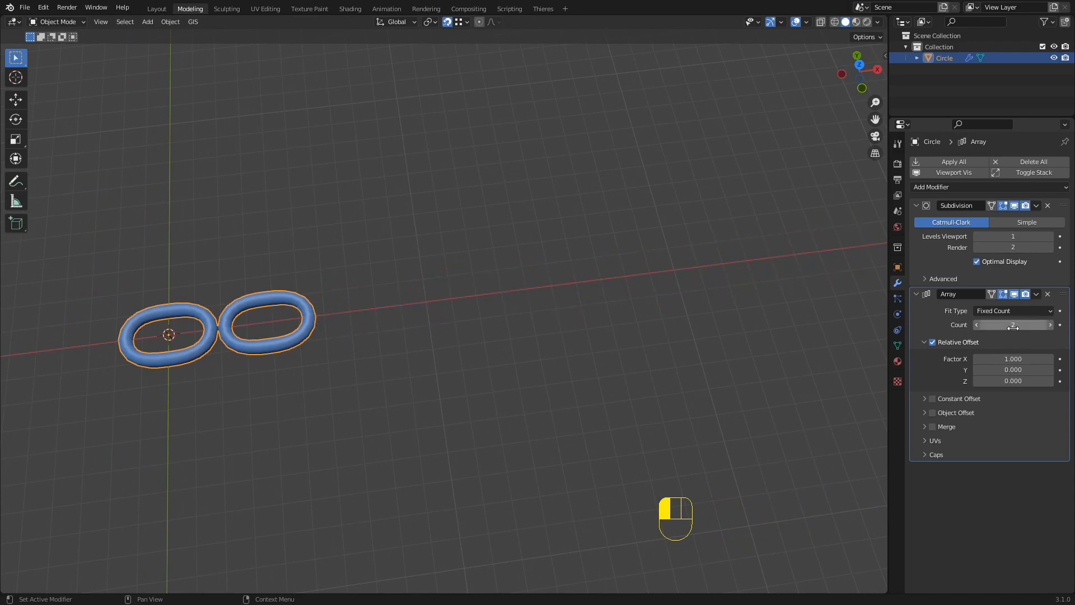
# Set the Array's relative offset Factor X to 0.710 so the ends of the two links overlap.
pyautogui.keyDown('shift'); pyautogui.moveTo(513, 387); pyautogui.dragTo(556, 379, button='middle'); pyautogui.keyUp('shift')
pyautogui.moveTo(395, 359); pyautogui.dragTo(364, 379, button='middle')
pyautogui.scroll(4, 381, 348)
pyautogui.keyDown('shift'); pyautogui.moveTo(252, 315); pyautogui.dragTo(560, 290, button='middle'); pyautogui.keyUp('shift')
pyautogui.scroll(3, 381, 347)
pyautogui.keyDown('shift'); pyautogui.moveTo(1018, 359); pyautogui.dragTo(963, 359); pyautogui.keyUp('shift')
pyautogui.scroll(3, 565, 355)
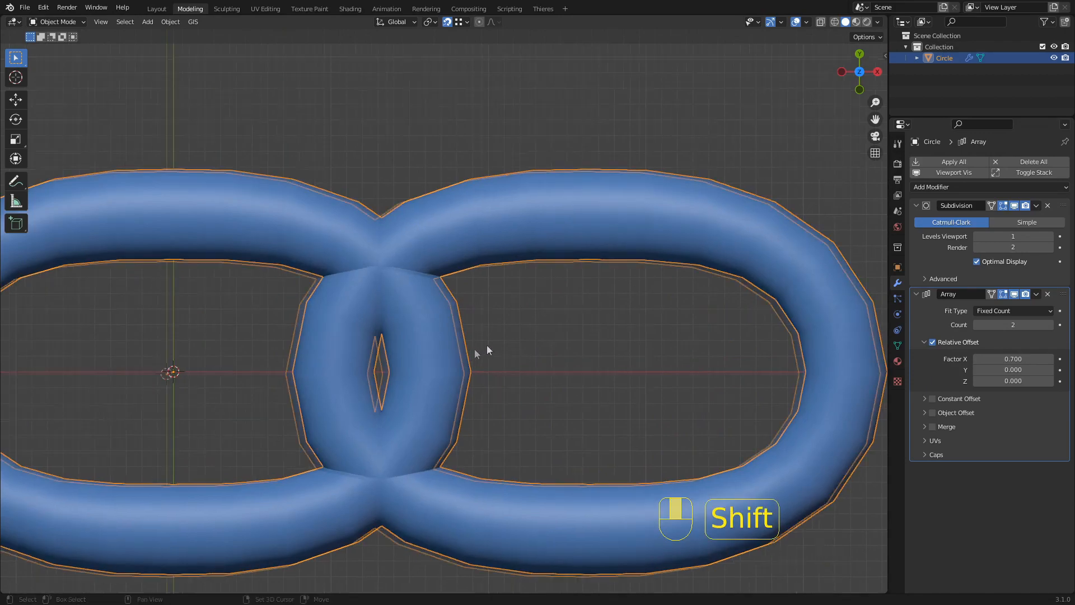
pyautogui.scroll(3, 453, 345)
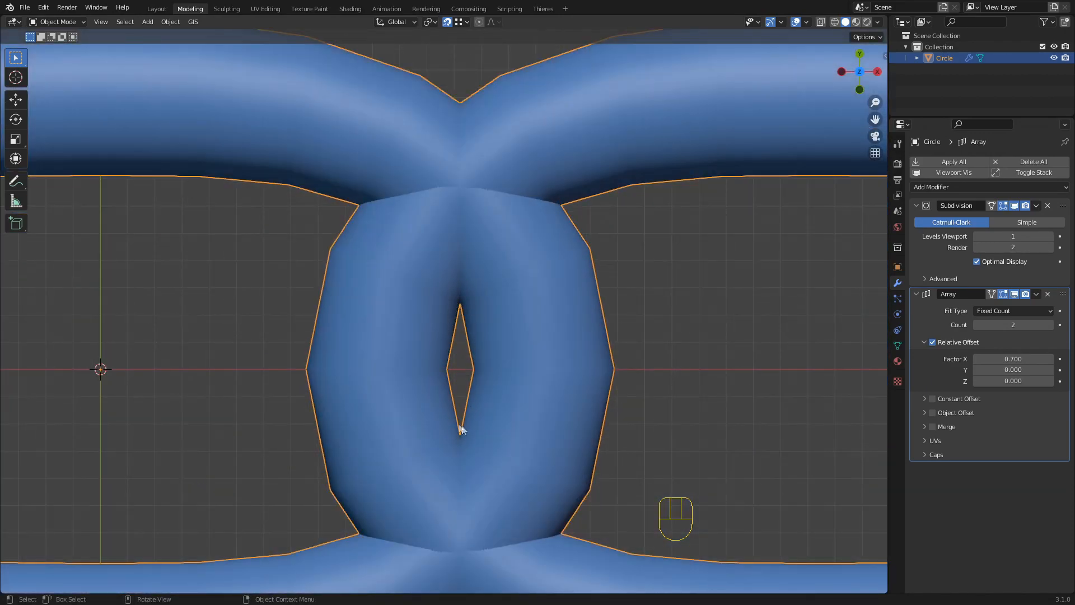
pyautogui.keyDown('shift'); pyautogui.moveTo(1011, 359); pyautogui.dragTo(1011, 359); pyautogui.keyUp('shift')
pyautogui.scroll(-5, 517, 348)
pyautogui.moveTo(517, 349); pyautogui.dragTo(525, 247, button='middle')
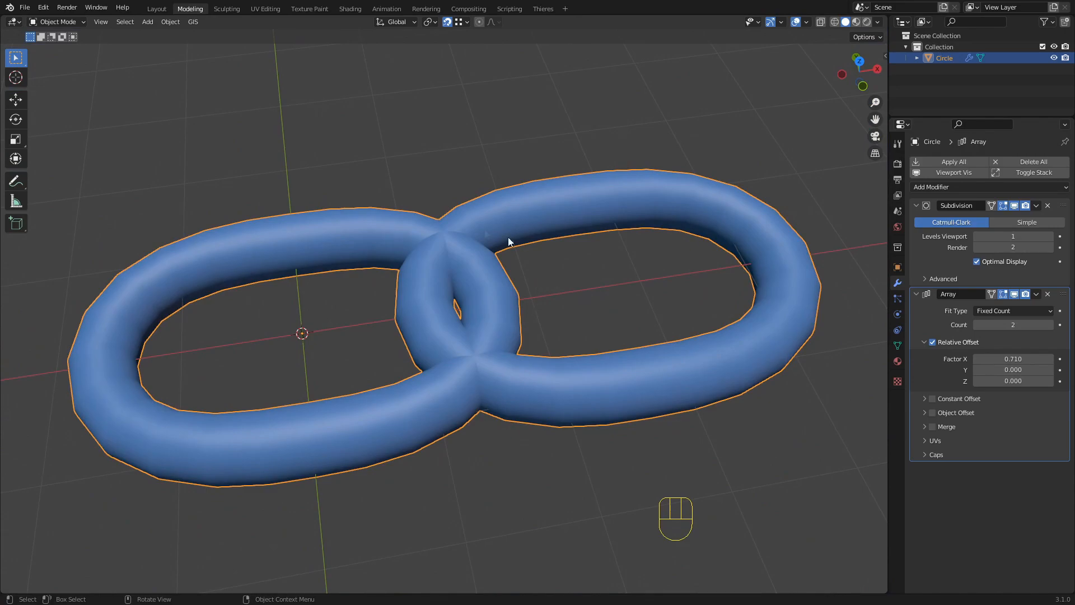
# Change the Array modifier's fit type to Fit Curve.
pyautogui.keyDown('shift'); pyautogui.moveTo(497, 327); pyautogui.dragTo(479, 341, button='middle'); pyautogui.keyUp('shift')
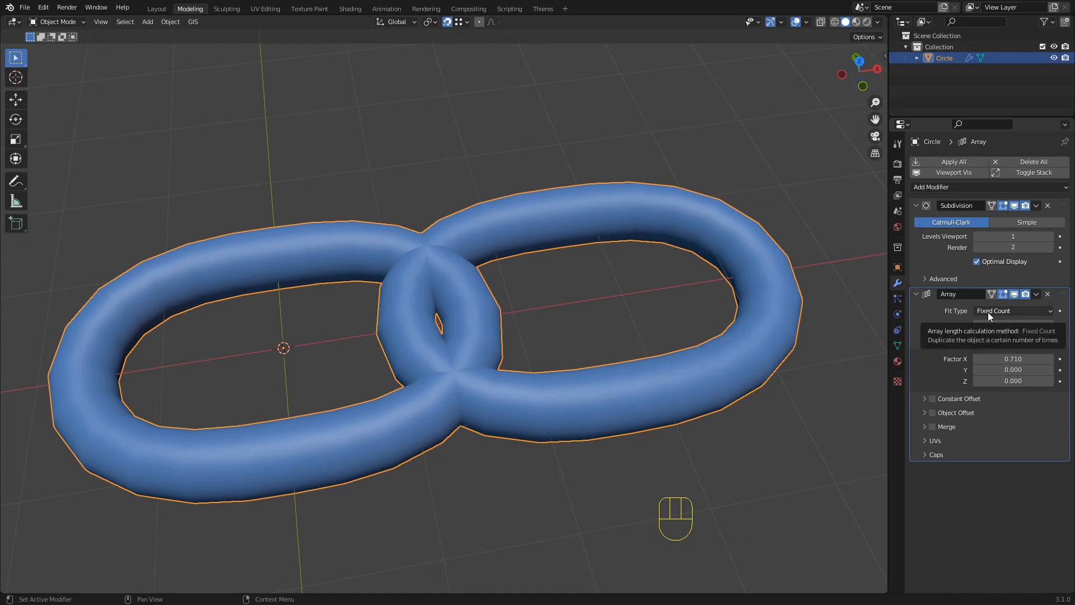
pyautogui.click(1020, 312)
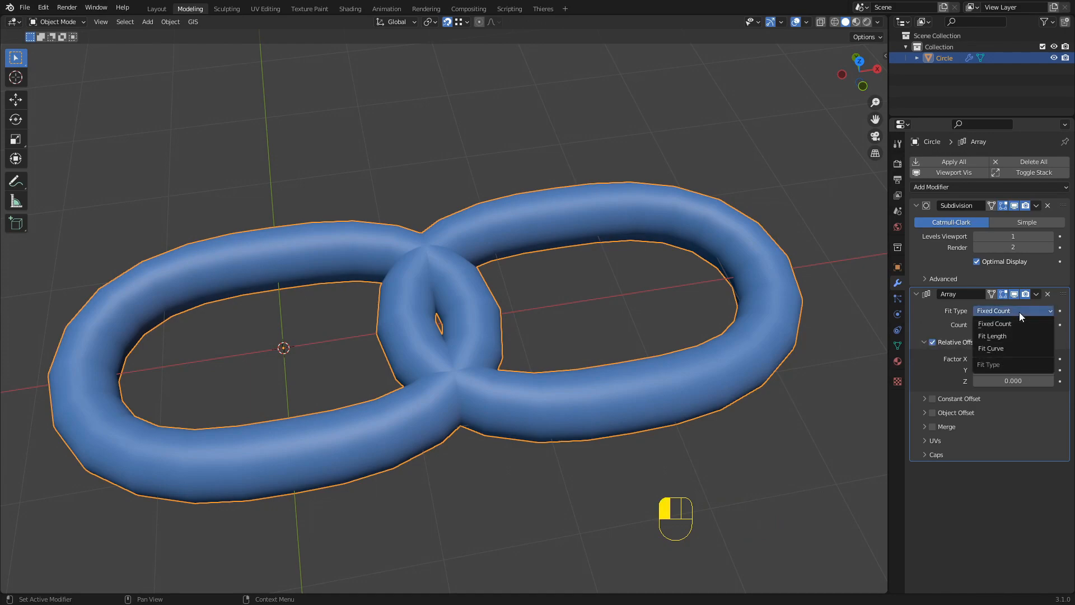
pyautogui.click(997, 349)
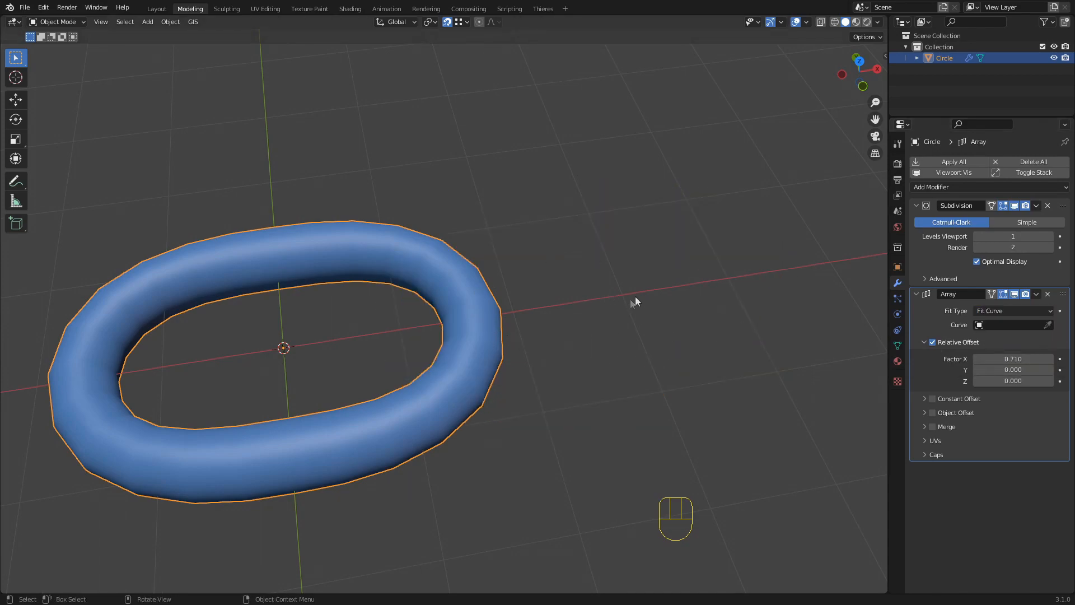
# Deselect the link and add a Path curve with a 5 cm radius at the world origin.
pyautogui.scroll(-3, 593, 307)
pyautogui.moveTo(593, 304); pyautogui.dragTo(668, 356, button='middle')
pyautogui.click(531, 463)
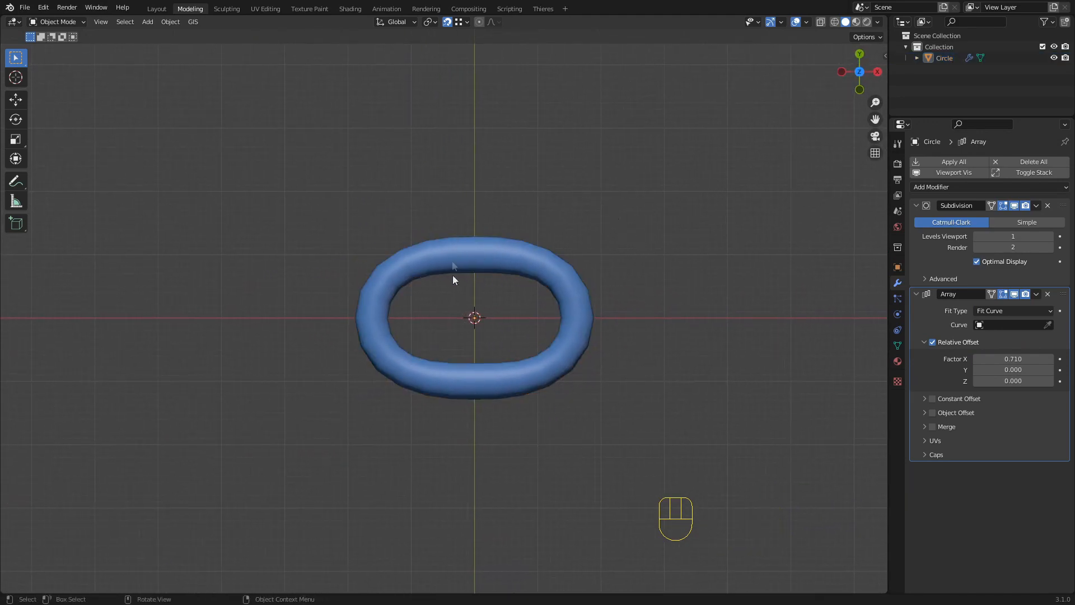
pyautogui.hotkey('shift', 'a')
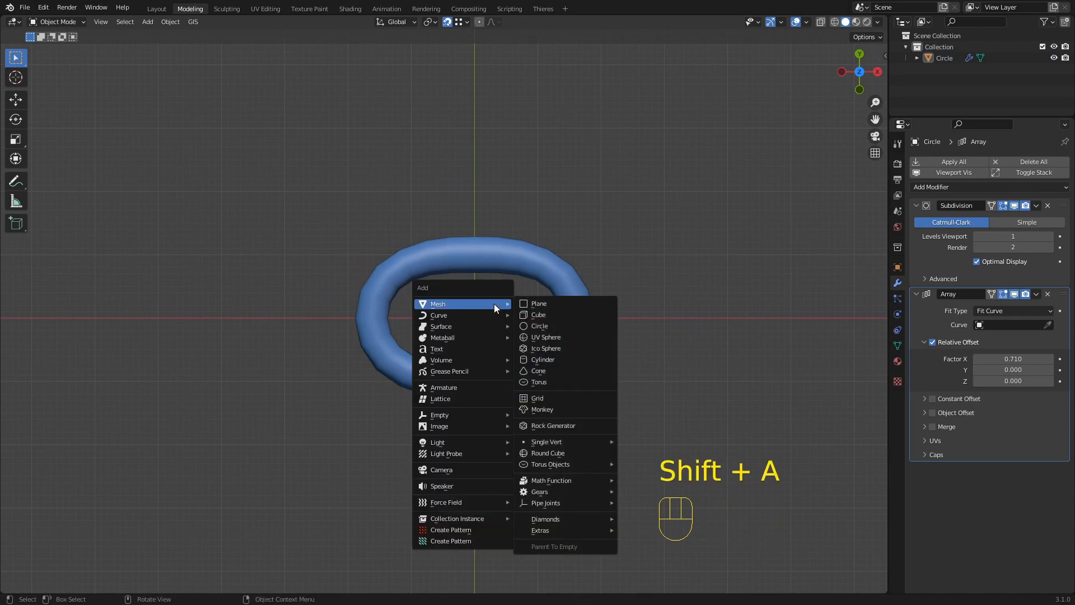
pyautogui.moveTo(452, 318)
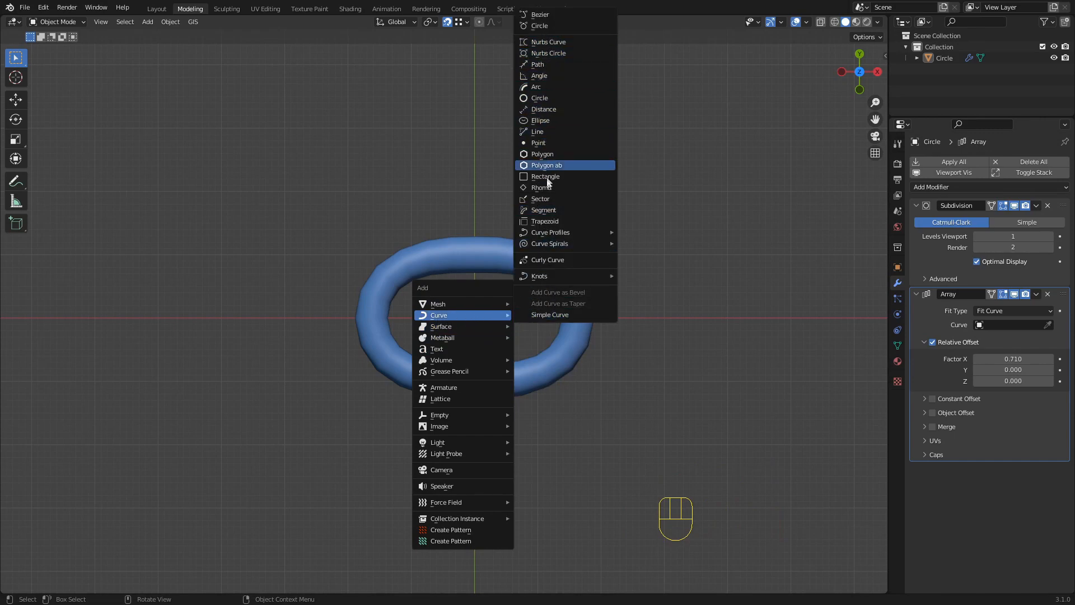
pyautogui.click(543, 66)
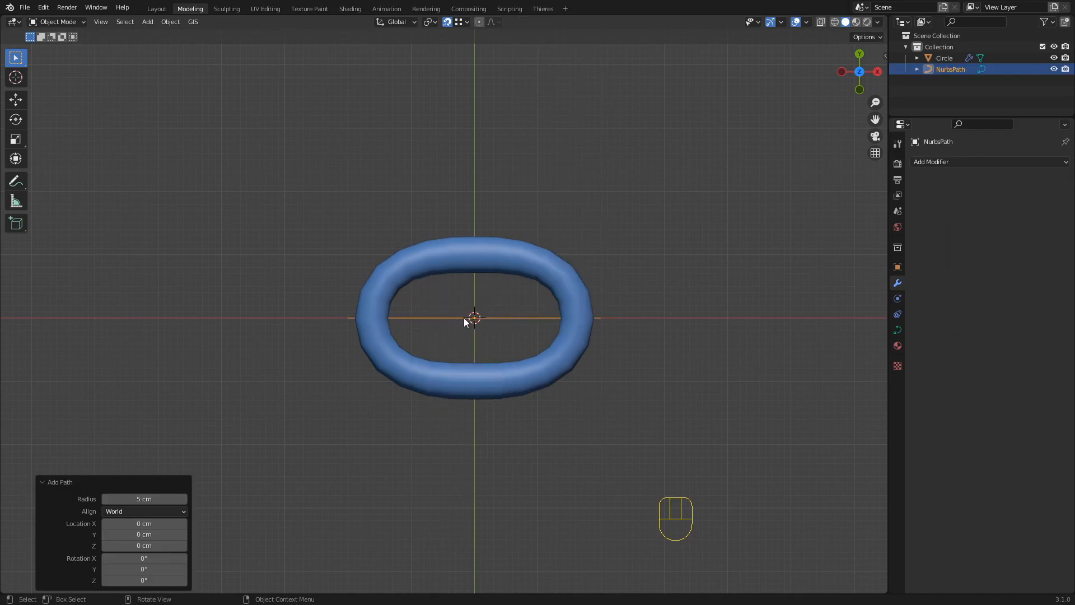
# Lengthen the path in Edit Mode by scaling it about 24.56 times along X and a further 1.75 times overall.
pyautogui.press('Tab')
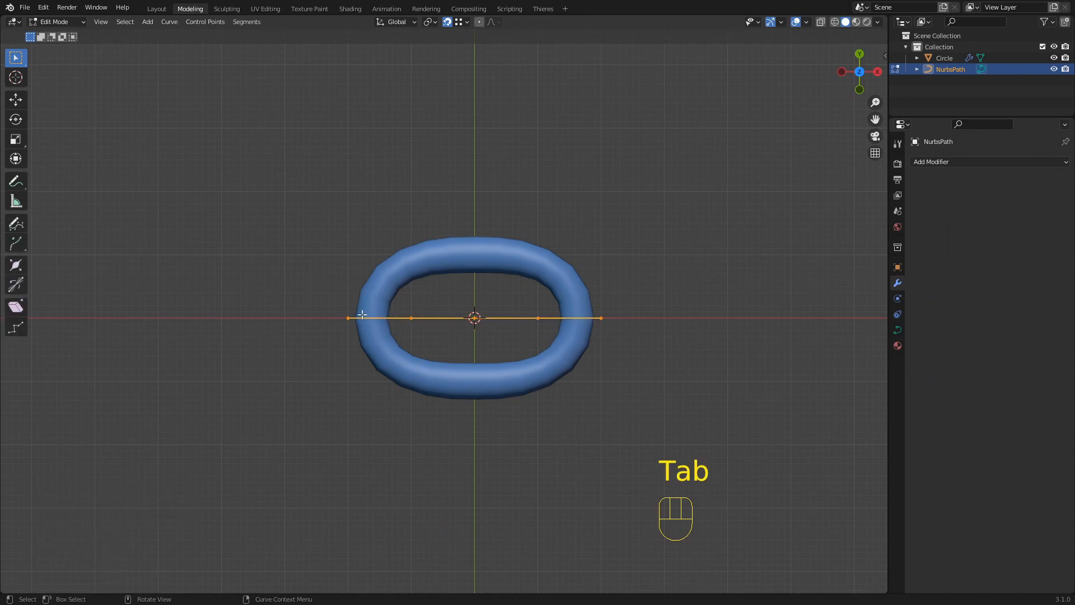
pyautogui.scroll(-14, 448, 315)
pyautogui.press('s')
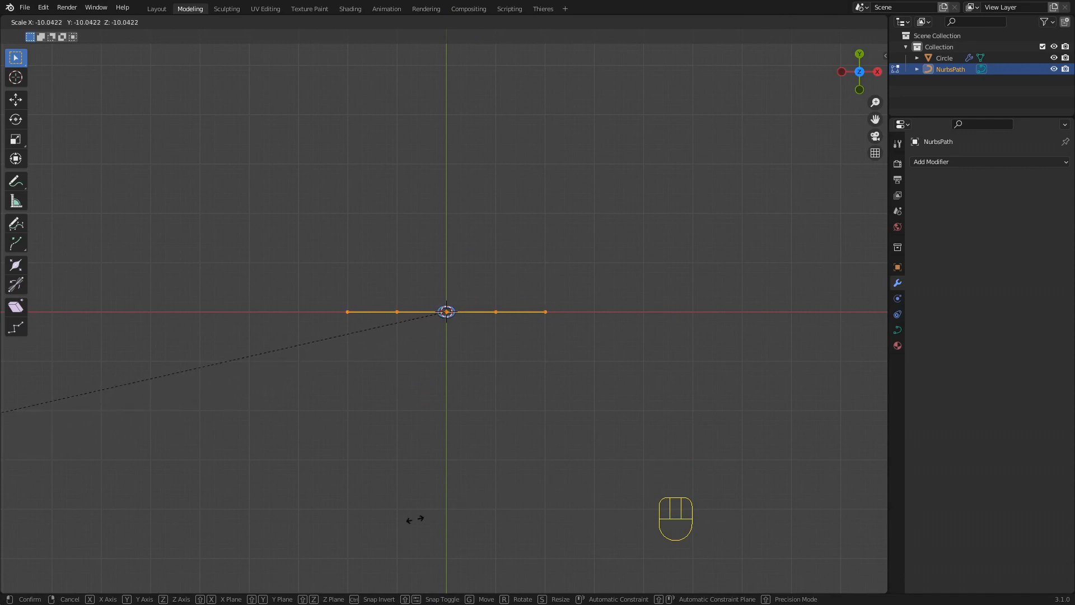
pyautogui.press('Escape')
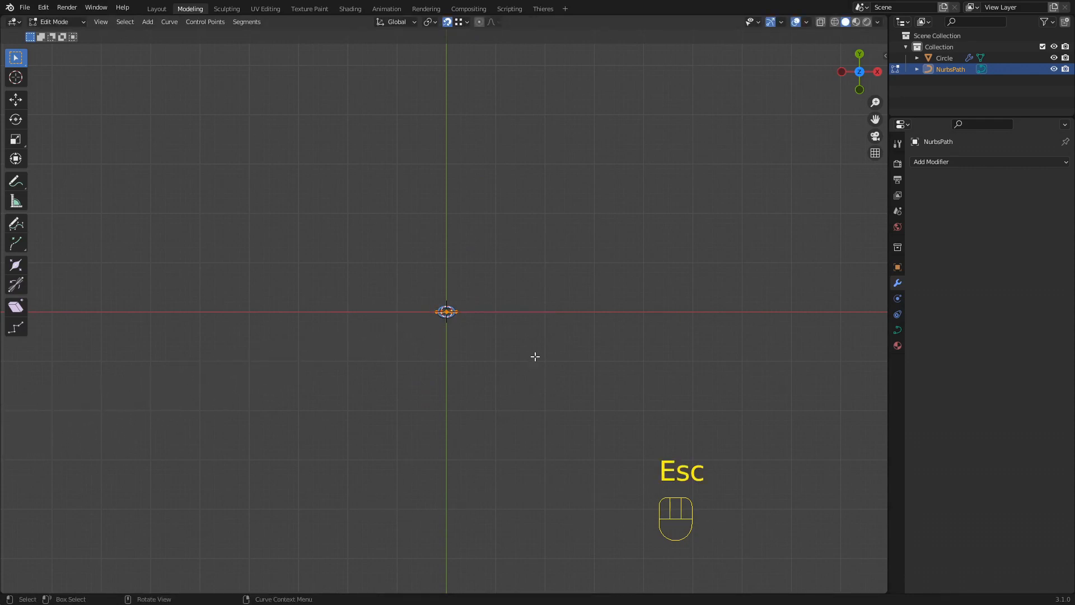
pyautogui.press('s')
pyautogui.press('x')
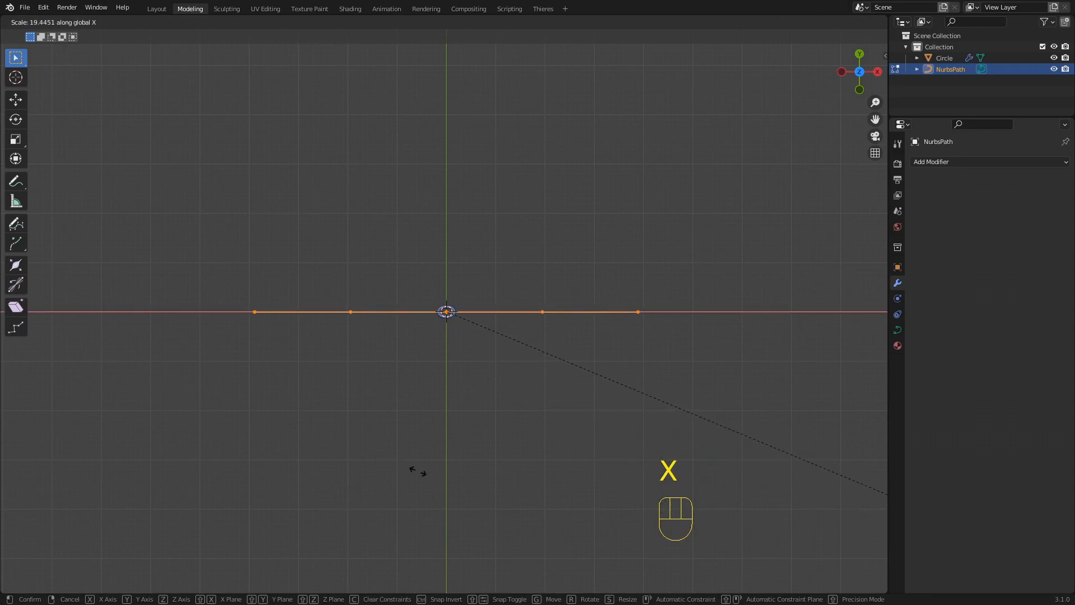
pyautogui.click(859, 529)
pyautogui.press('s')
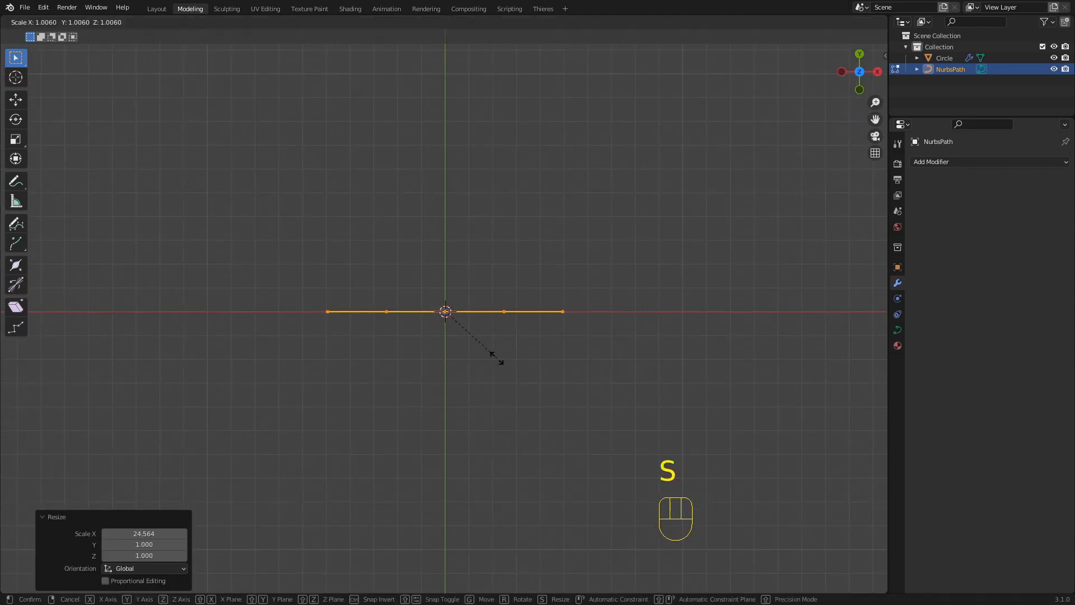
pyautogui.click(532, 395)
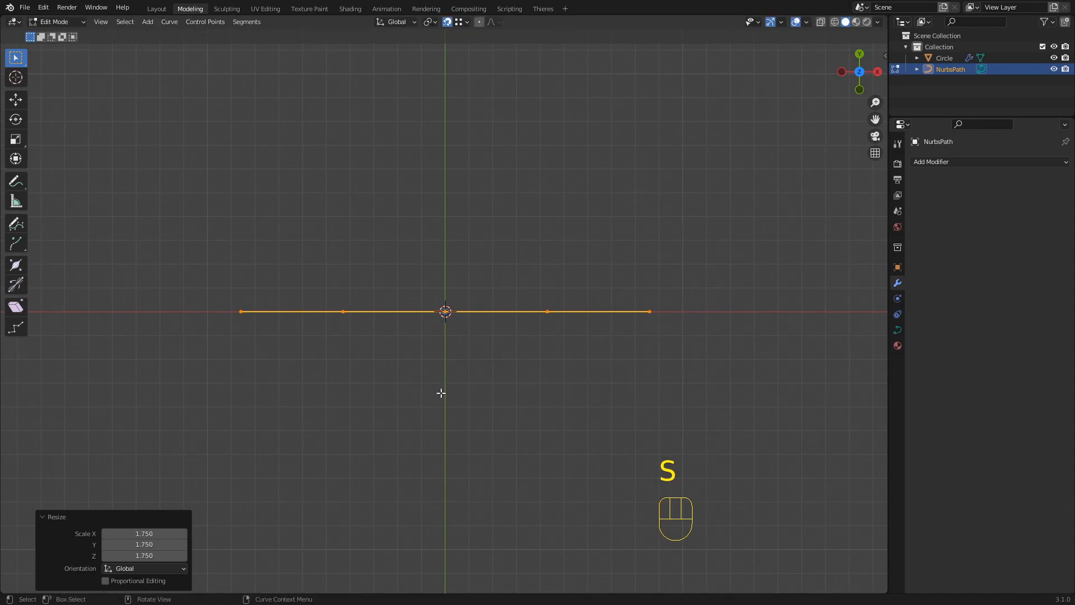
# Move the path's points about 419 cm along X so it starts just before the link, and return to Object Mode.
pyautogui.moveTo(420, 351); pyautogui.dragTo(437, 324, button='middle')
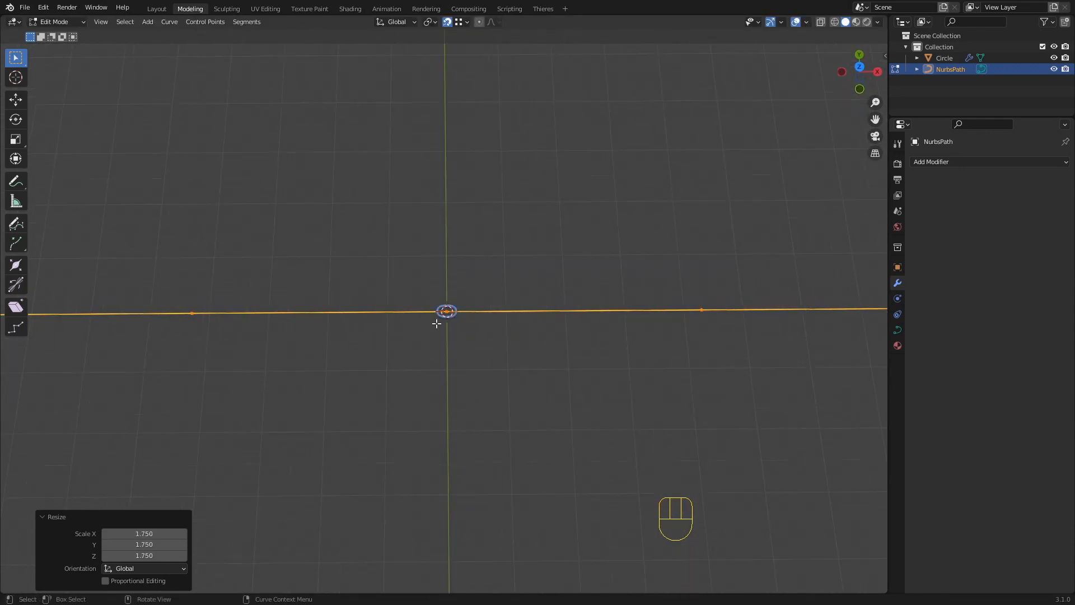
pyautogui.press('g')
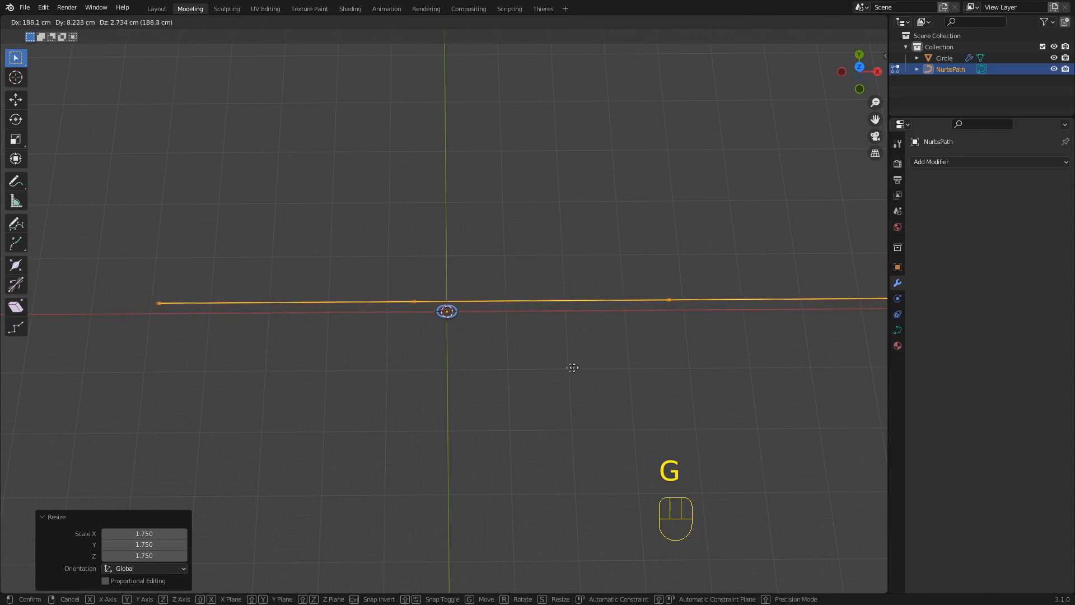
pyautogui.press('g')
pyautogui.press('x')
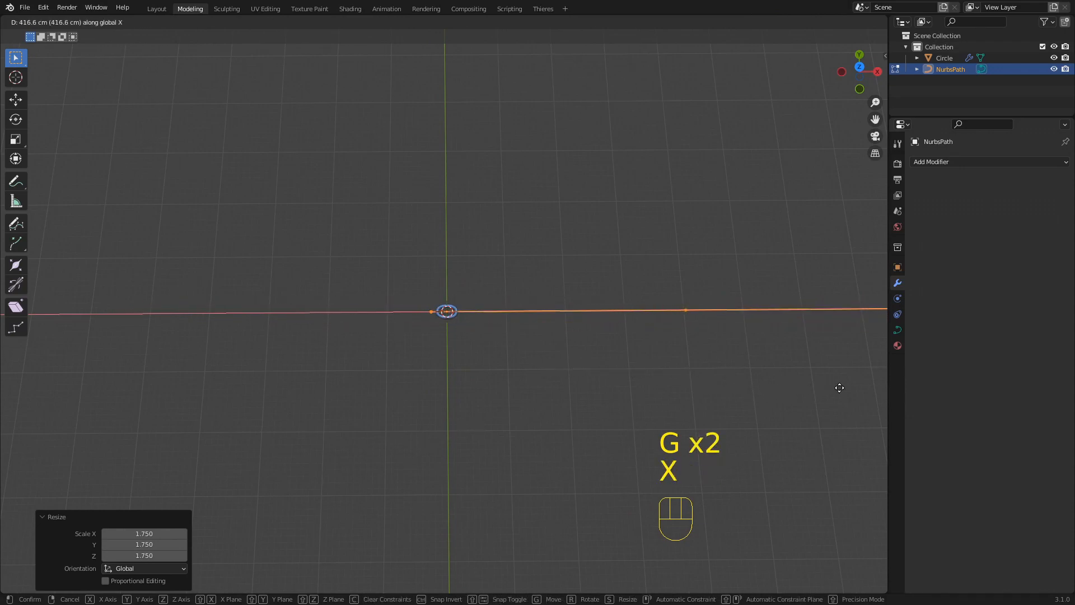
pyautogui.click(843, 389)
pyautogui.moveTo(506, 336); pyautogui.dragTo(509, 348, button='middle')
pyautogui.scroll(10, 455, 315)
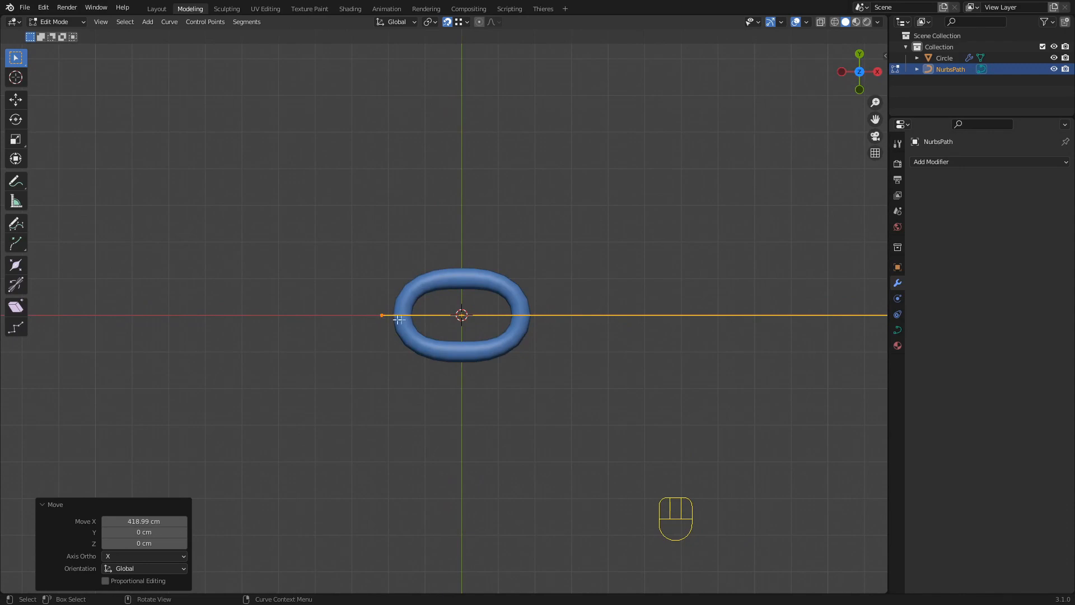
pyautogui.scroll(-4, 473, 296)
pyautogui.press('Tab')
# Select the link and assign NurbsPath as the Array modifier's fit curve.
pyautogui.moveTo(456, 326); pyautogui.dragTo(650, 275, button='middle')
pyautogui.scroll(-4, 583, 236)
pyautogui.scroll(-2, 466, 375)
pyautogui.keyDown('shift'); pyautogui.moveTo(582, 235); pyautogui.dragTo(434, 305, button='middle'); pyautogui.keyUp('shift')
pyautogui.scroll(2, 409, 341)
pyautogui.keyDown('shift'); pyautogui.moveTo(402, 398); pyautogui.dragTo(354, 355, button='middle'); pyautogui.keyUp('shift')
pyautogui.scroll(4, 328, 370)
pyautogui.scroll(2, 384, 324)
pyautogui.keyDown('shift'); pyautogui.moveTo(248, 386); pyautogui.dragTo(341, 322, button='middle'); pyautogui.keyUp('shift')
pyautogui.click(343, 325)
pyautogui.scroll(3, 366, 328)
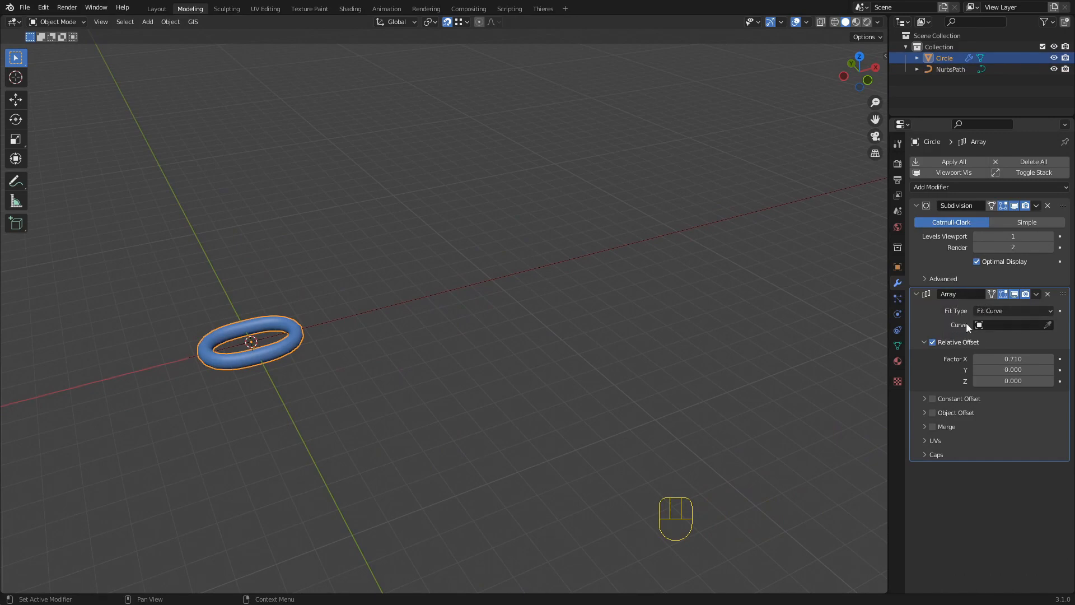
pyautogui.click(1048, 324)
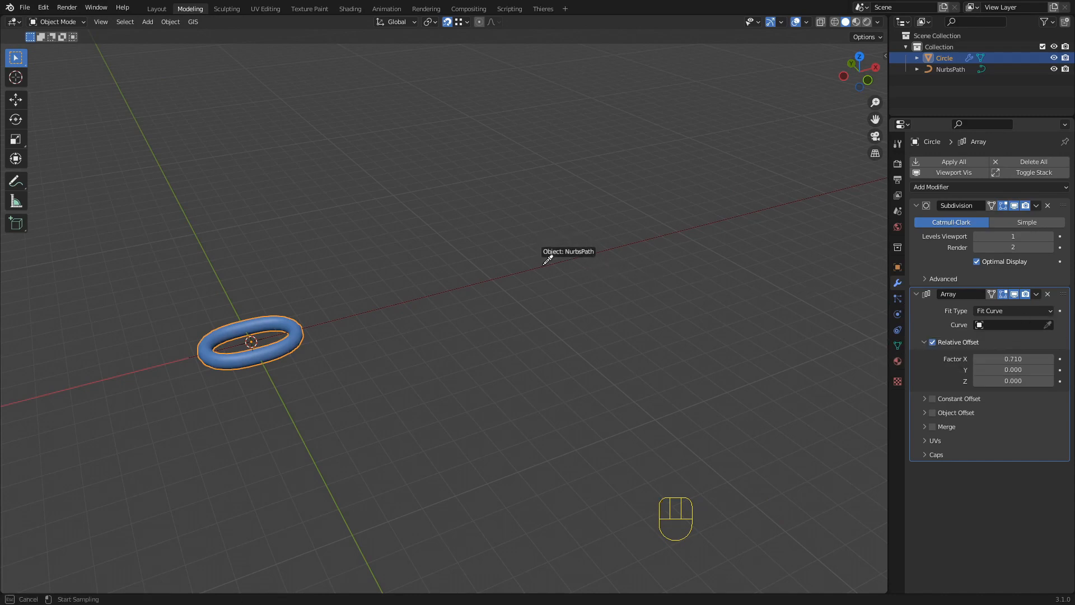
pyautogui.click(544, 267)
# Examine the arrayed chain along its whole length, from the first link to the far end.
pyautogui.scroll(-6, 476, 288)
pyautogui.keyDown('shift'); pyautogui.moveTo(576, 257); pyautogui.dragTo(464, 291, button='middle'); pyautogui.keyUp('shift')
pyautogui.scroll(6, 437, 315)
pyautogui.keyDown('shift'); pyautogui.moveTo(405, 319); pyautogui.dragTo(361, 353, button='middle'); pyautogui.keyUp('shift')
pyautogui.scroll(3, 273, 342)
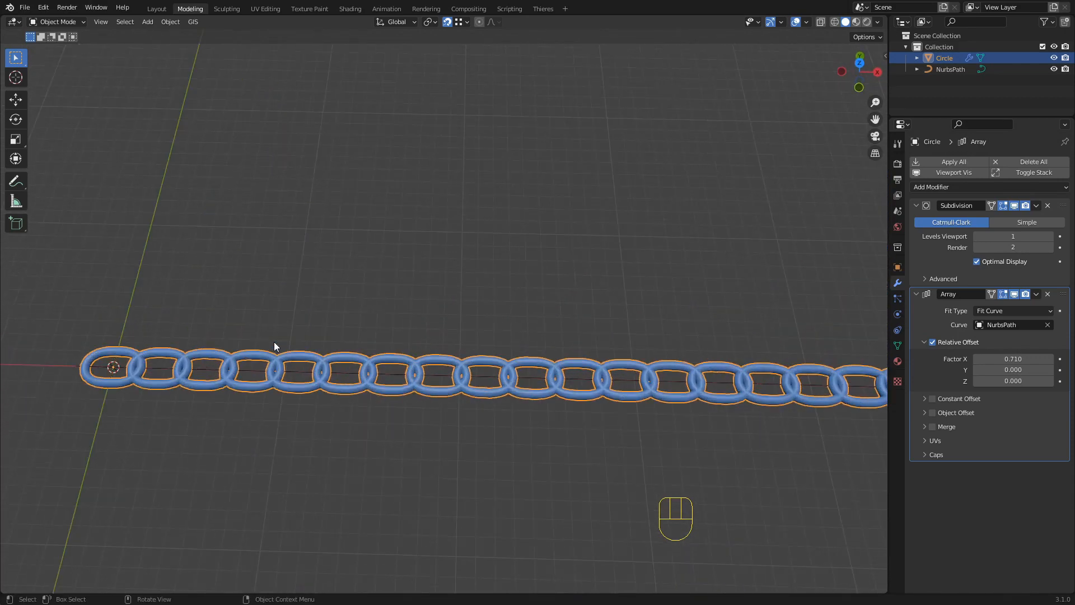
pyautogui.scroll(-3, 215, 363)
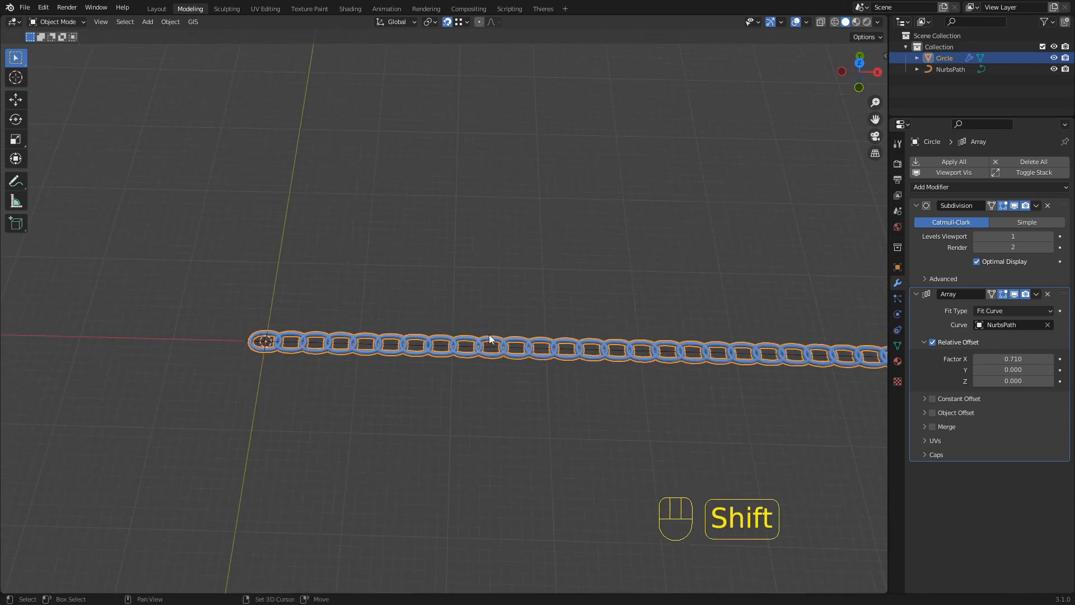
pyautogui.keyDown('shift'); pyautogui.moveTo(491, 338); pyautogui.dragTo(309, 345, button='middle'); pyautogui.keyUp('shift')
pyautogui.scroll(-2, 132, 351)
pyautogui.keyDown('shift'); pyautogui.moveTo(386, 338); pyautogui.dragTo(264, 349, button='middle'); pyautogui.keyUp('shift')
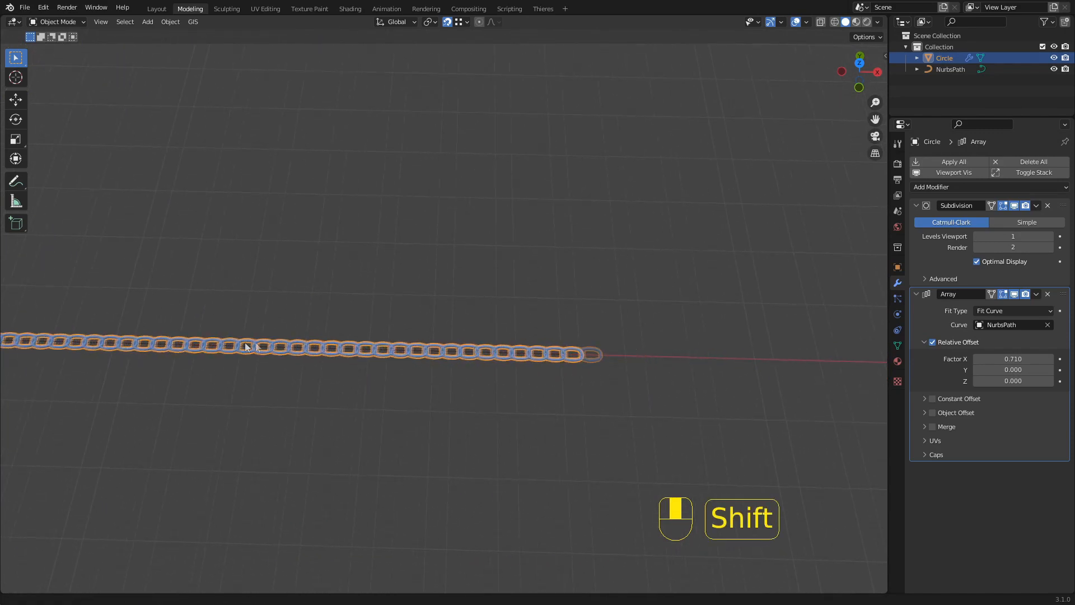
# Select the path curve at the chain's far end and check how its extent compares with the row of links.
pyautogui.scroll(4, 576, 351)
pyautogui.scroll(4, 401, 392)
pyautogui.keyDown('shift'); pyautogui.moveTo(401, 403); pyautogui.dragTo(469, 348, button='middle'); pyautogui.keyUp('shift')
pyautogui.scroll(2, 476, 362)
pyautogui.click(526, 382)
pyautogui.scroll(-4, 526, 382)
pyautogui.scroll(4, 526, 382)
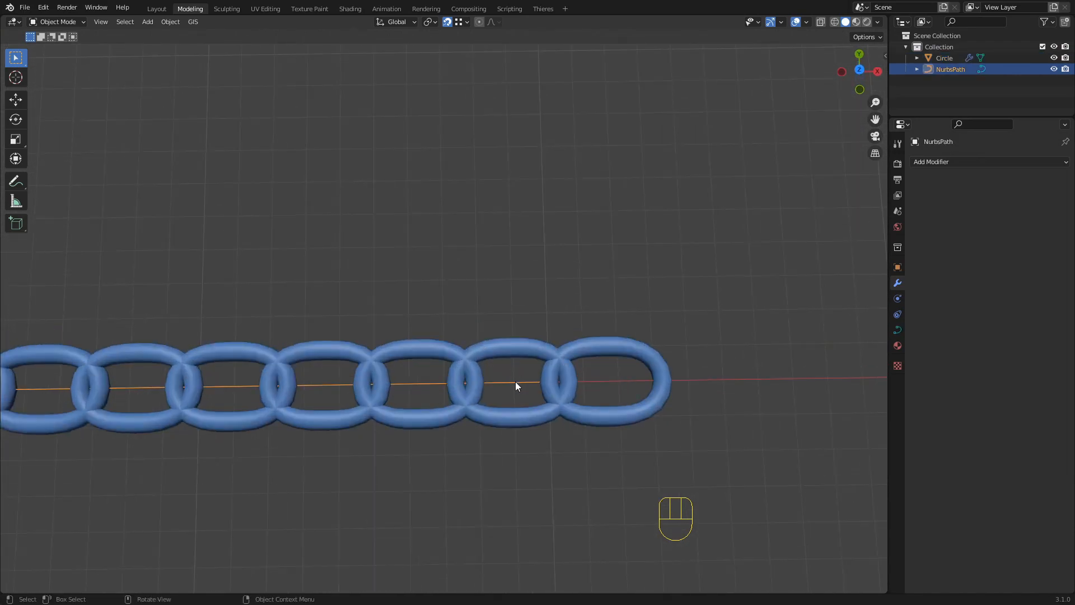
pyautogui.scroll(-3, 515, 382)
pyautogui.keyDown('shift'); pyautogui.moveTo(515, 381); pyautogui.dragTo(554, 389, button='middle'); pyautogui.keyUp('shift')
pyautogui.scroll(2, 553, 385)
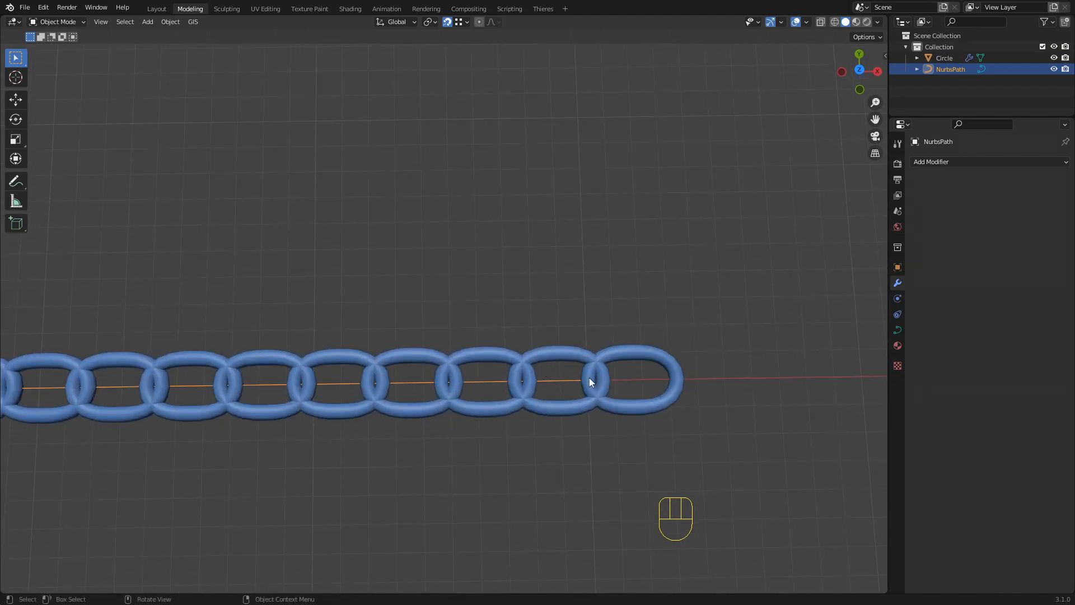
pyautogui.press('Tab')
pyautogui.scroll(-5, 563, 371)
pyautogui.keyDown('shift'); pyautogui.moveTo(563, 370); pyautogui.dragTo(639, 348, button='middle'); pyautogui.keyUp('shift')
pyautogui.press('Tab')
pyautogui.keyDown('shift'); pyautogui.moveTo(476, 338); pyautogui.dragTo(615, 336, button='middle'); pyautogui.keyUp('shift')
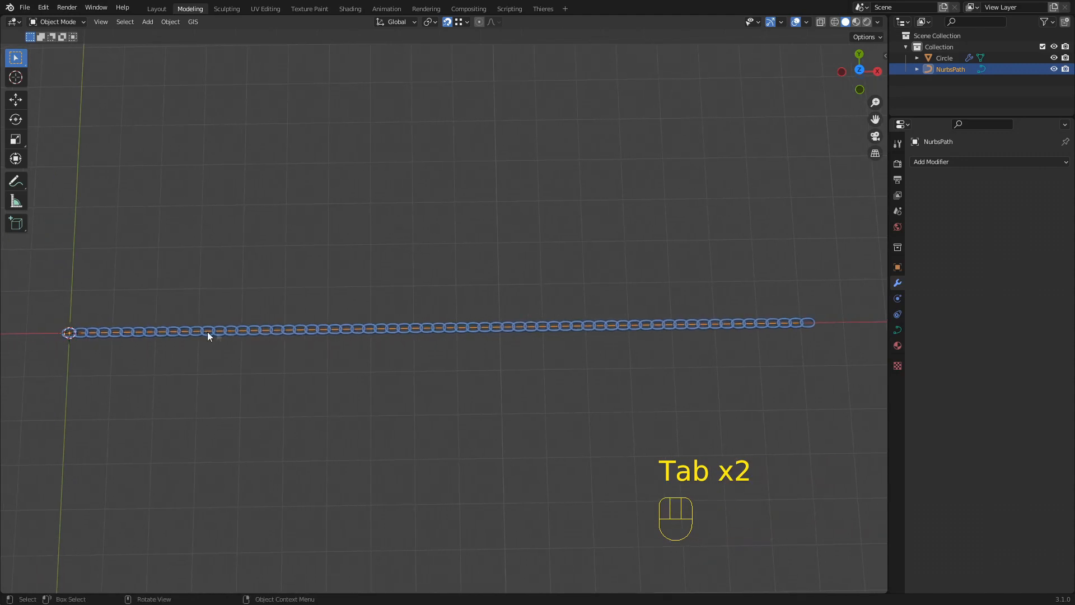
pyautogui.scroll(1, 90, 331)
pyautogui.keyDown('shift'); pyautogui.moveTo(163, 335); pyautogui.dragTo(288, 323, button='middle'); pyautogui.keyUp('shift')
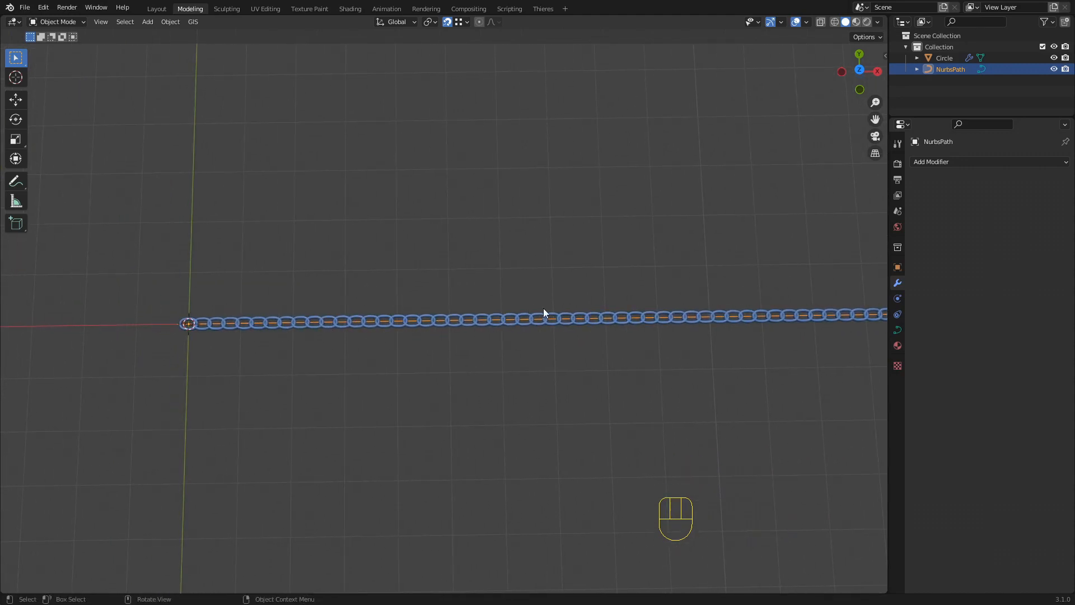
pyautogui.press('Tab')
pyautogui.press('Tab')
# Deselect the path and add a Plain Axes empty with a 100 cm radius at the world origin, inside the first link.
pyautogui.click(477, 357)
pyautogui.scroll(-3, 480, 359)
pyautogui.moveTo(483, 355); pyautogui.dragTo(528, 329, button='middle')
pyautogui.scroll(-3, 482, 335)
pyautogui.keyDown('shift'); pyautogui.moveTo(527, 329); pyautogui.dragTo(518, 351, button='middle'); pyautogui.keyUp('shift')
pyautogui.scroll(3, 493, 353)
pyautogui.keyDown('shift'); pyautogui.moveTo(431, 379); pyautogui.dragTo(452, 288, button='middle'); pyautogui.keyUp('shift')
pyautogui.scroll(4, 452, 288)
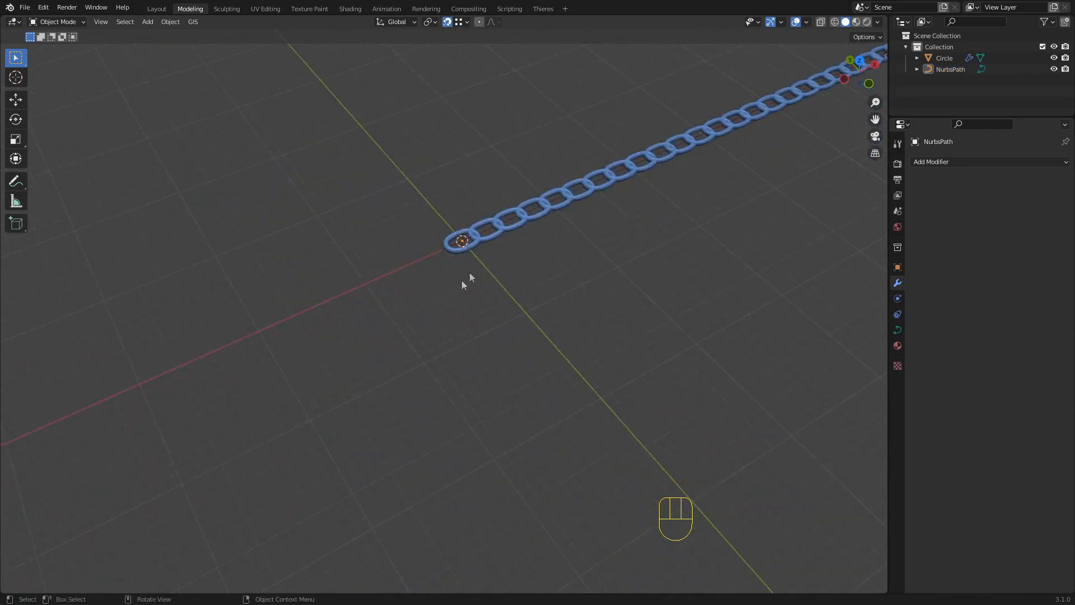
pyautogui.keyDown('shift'); pyautogui.moveTo(492, 232); pyautogui.dragTo(473, 309, button='middle'); pyautogui.keyUp('shift')
pyautogui.scroll(4, 475, 307)
pyautogui.keyDown('shift'); pyautogui.moveTo(535, 291); pyautogui.dragTo(470, 330, button='middle'); pyautogui.keyUp('shift')
pyautogui.scroll(3, 507, 312)
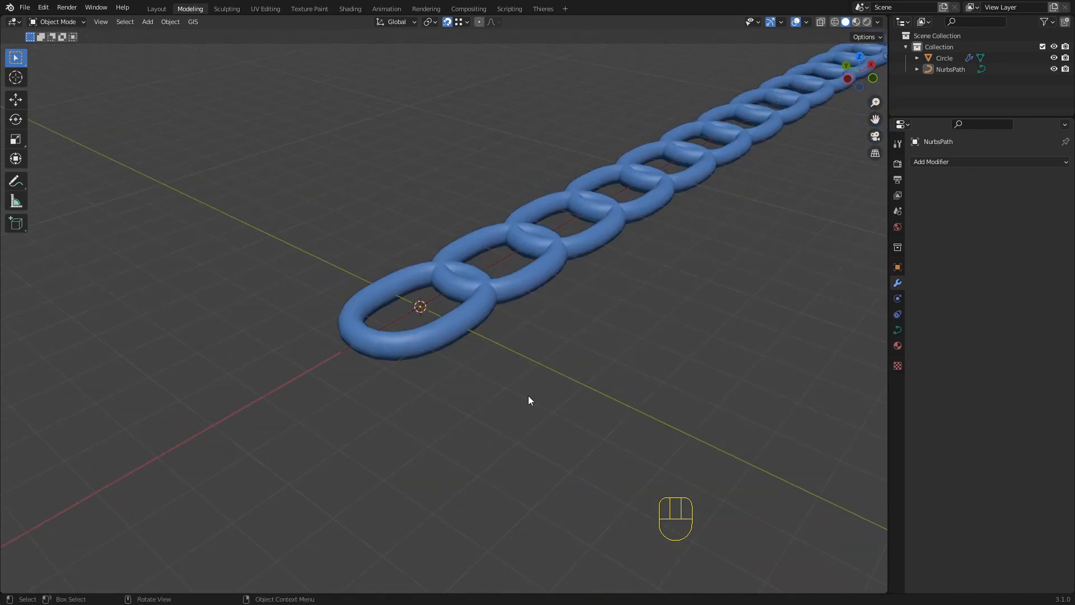
pyautogui.hotkey('shift', 'a')
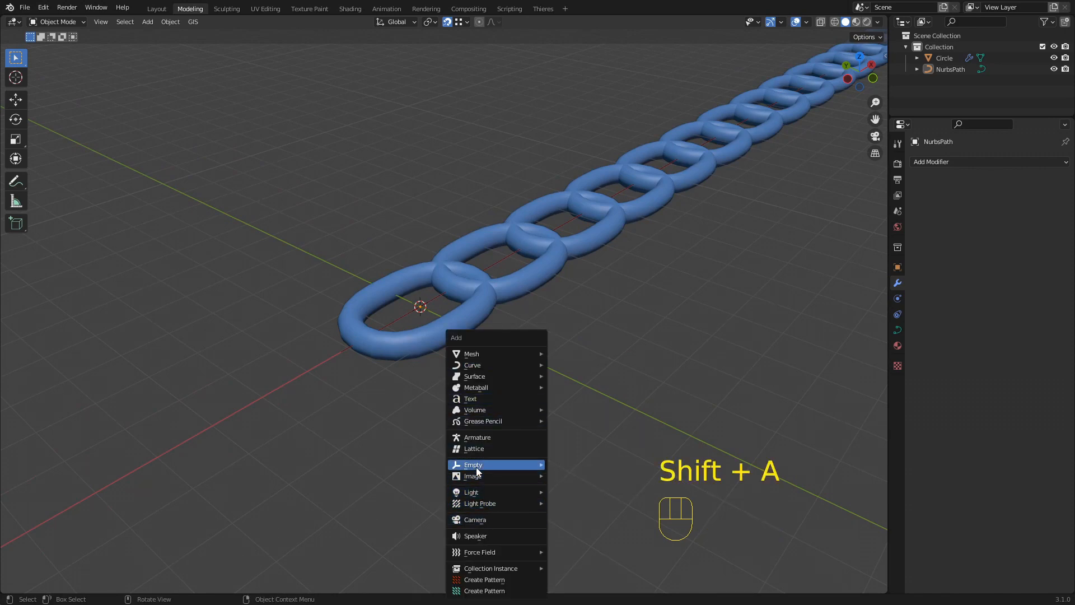
pyautogui.moveTo(477, 472)
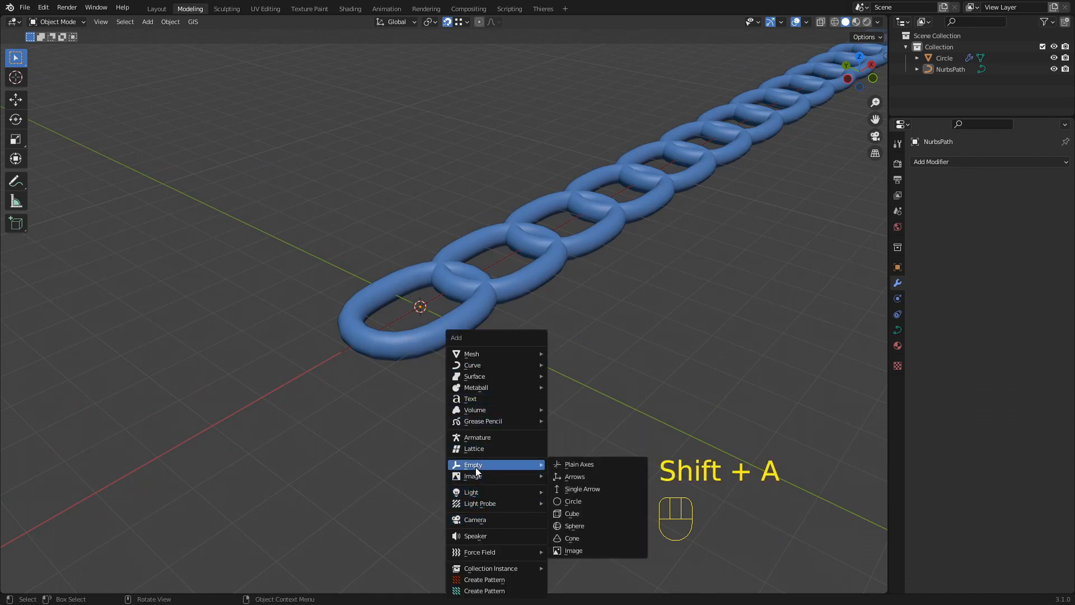
pyautogui.click(580, 465)
pyautogui.scroll(-4, 449, 323)
pyautogui.keyDown('shift'); pyautogui.scroll(2, 448, 331); pyautogui.keyUp('shift')
pyautogui.scroll(6, 447, 330)
pyautogui.scroll(-4, 425, 356)
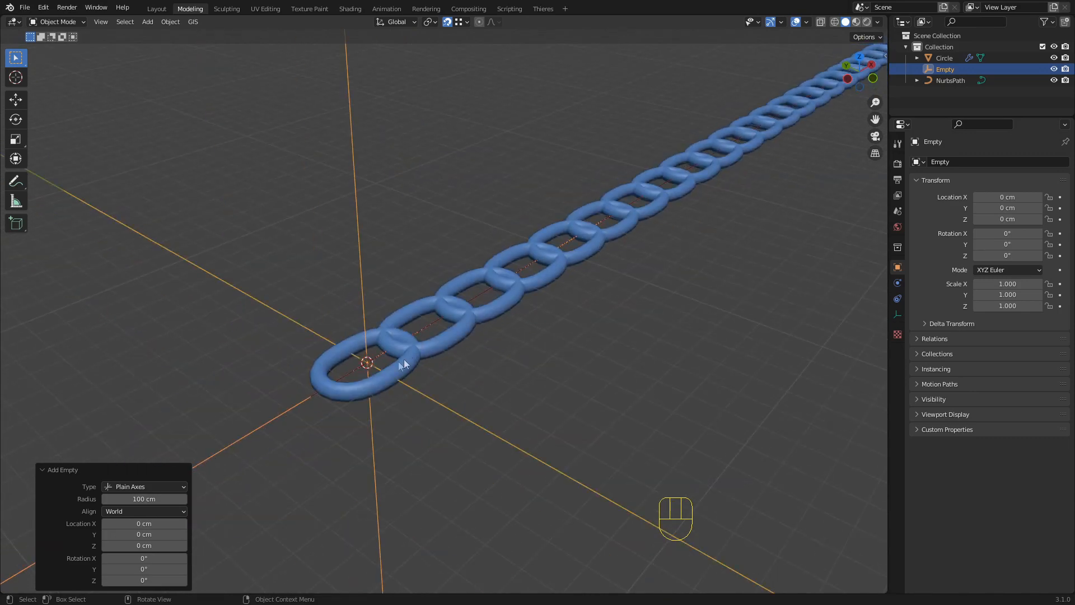
pyautogui.scroll(2, 435, 363)
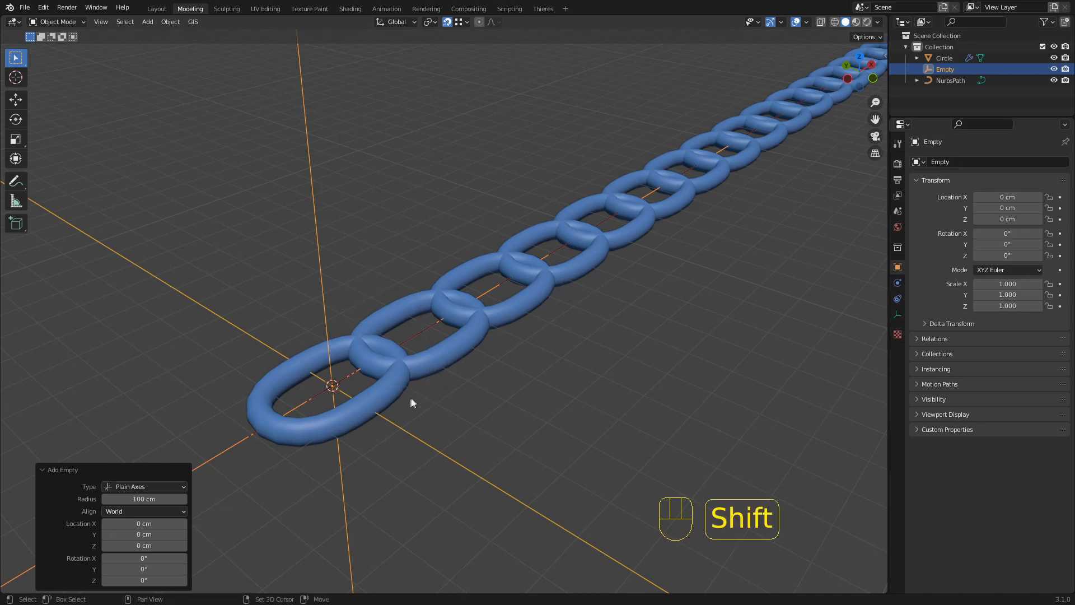
pyautogui.keyDown('shift'); pyautogui.moveTo(409, 398); pyautogui.dragTo(473, 324, button='middle'); pyautogui.keyUp('shift')
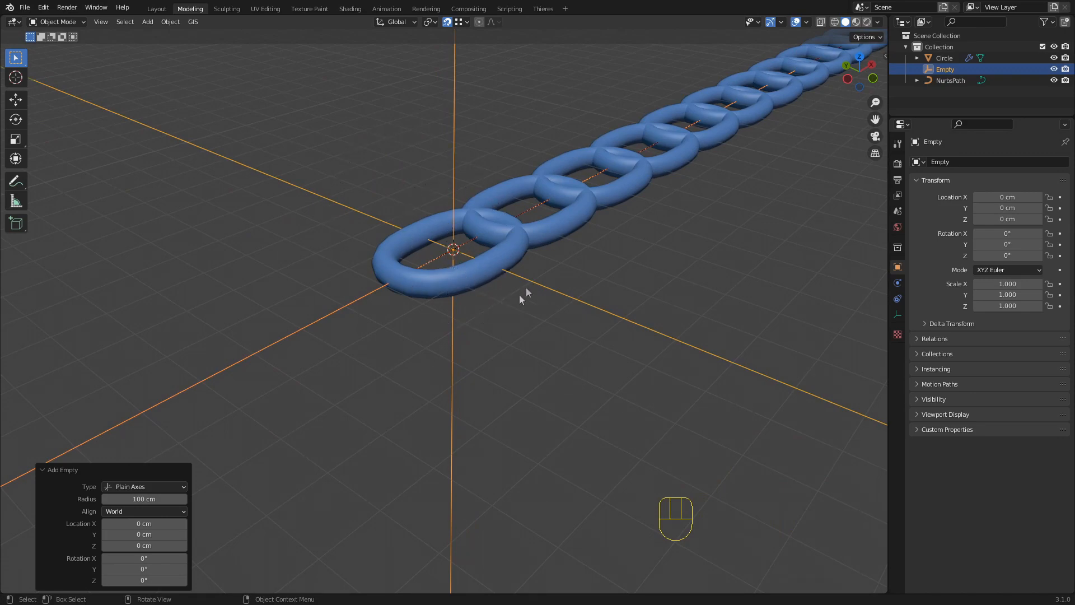
pyautogui.moveTo(451, 237)
pyautogui.keyDown('shift'); pyautogui.mouseDown(button='middle')
pyautogui.moveTo(399, 304)
pyautogui.moveTo(449, 242)
pyautogui.mouseUp(button='middle'); pyautogui.keyUp('shift')
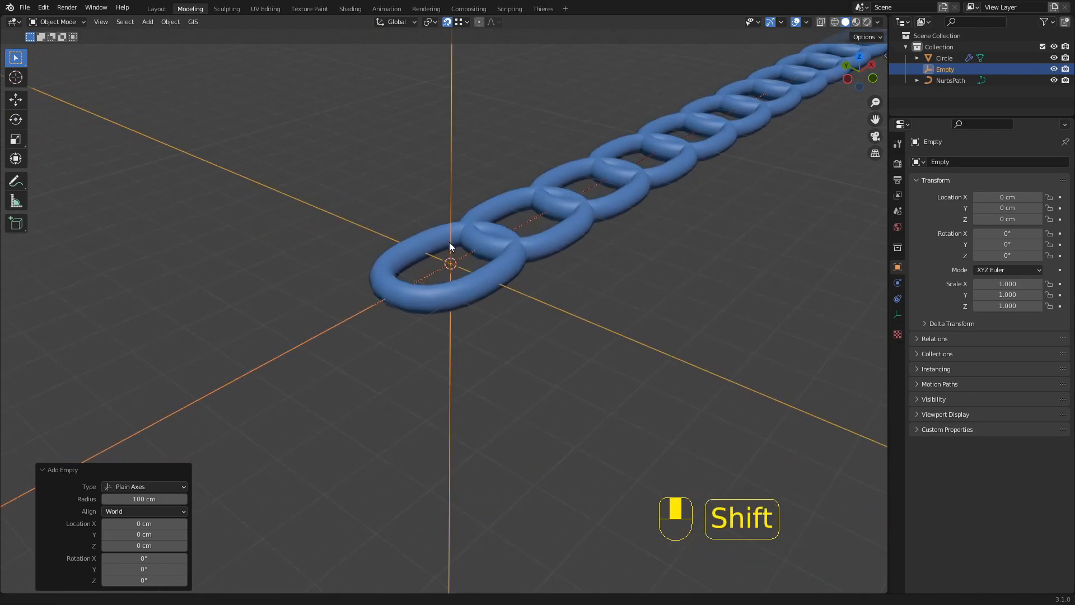
pyautogui.press('r')
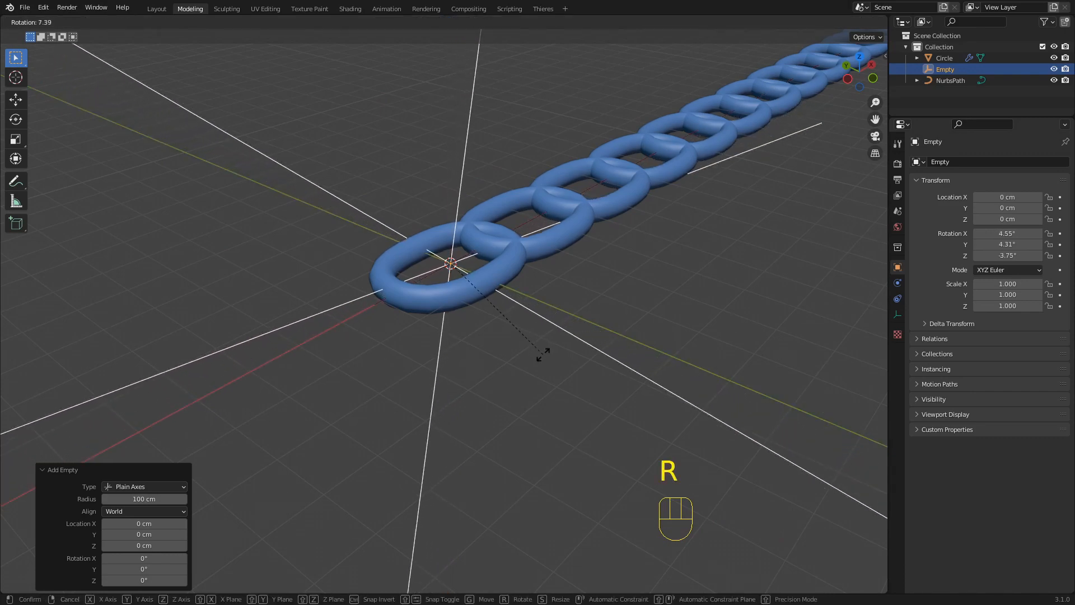
pyautogui.press('x')
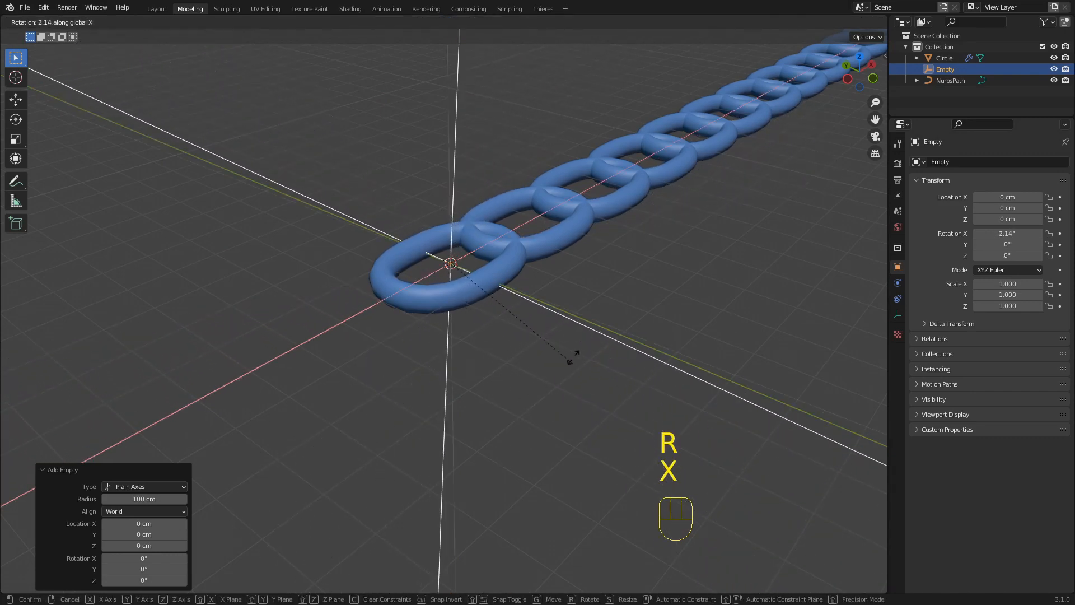
pyautogui.press('Escape')
# Rotate the empty 90° about the global X axis.
pyautogui.moveTo(519, 368); pyautogui.dragTo(590, 336, button='middle')
pyautogui.keyDown('shift'); pyautogui.moveTo(667, 259); pyautogui.dragTo(567, 333, button='middle'); pyautogui.keyUp('shift')
pyautogui.scroll(2, 518, 382)
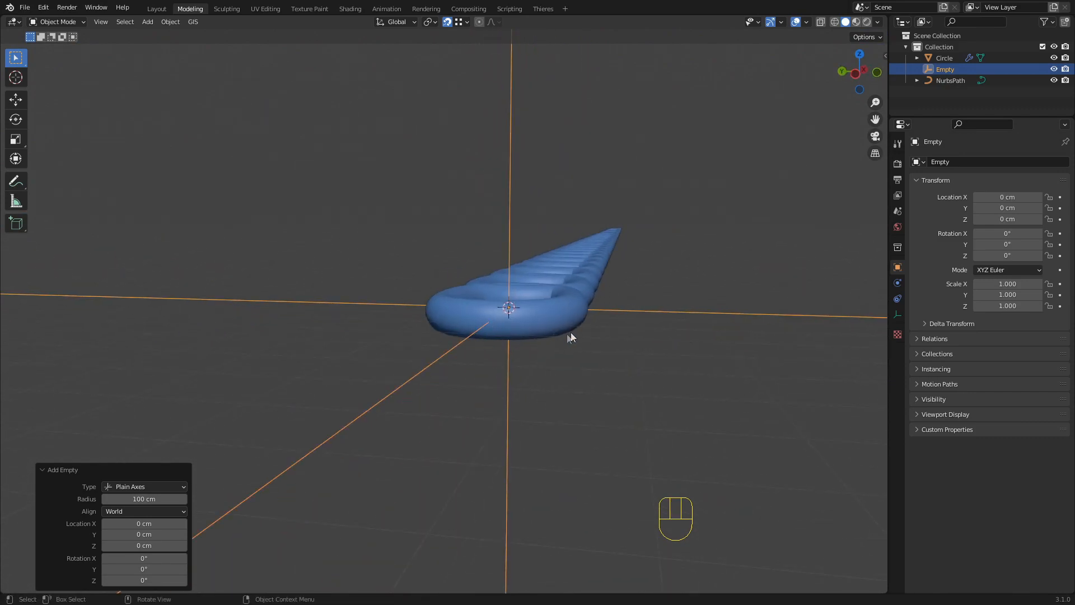
pyautogui.press('r')
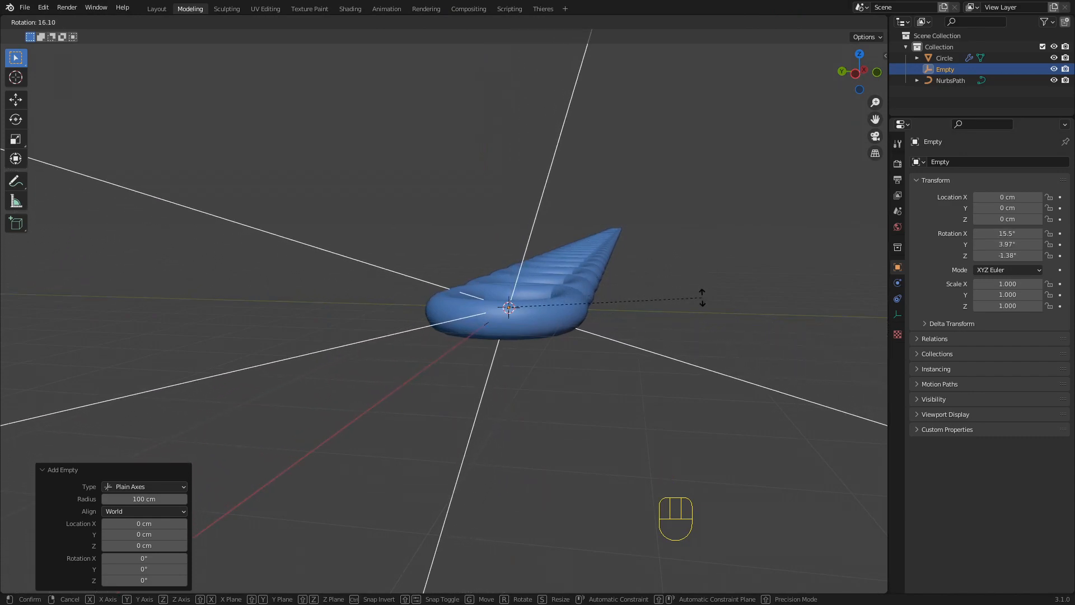
pyautogui.press('x')
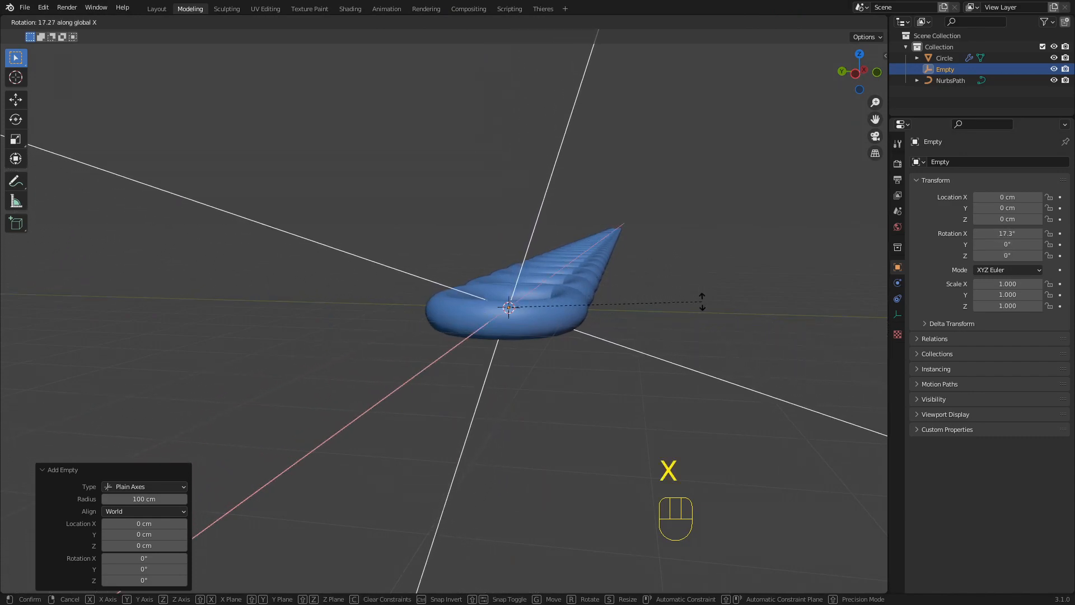
pyautogui.write('90')
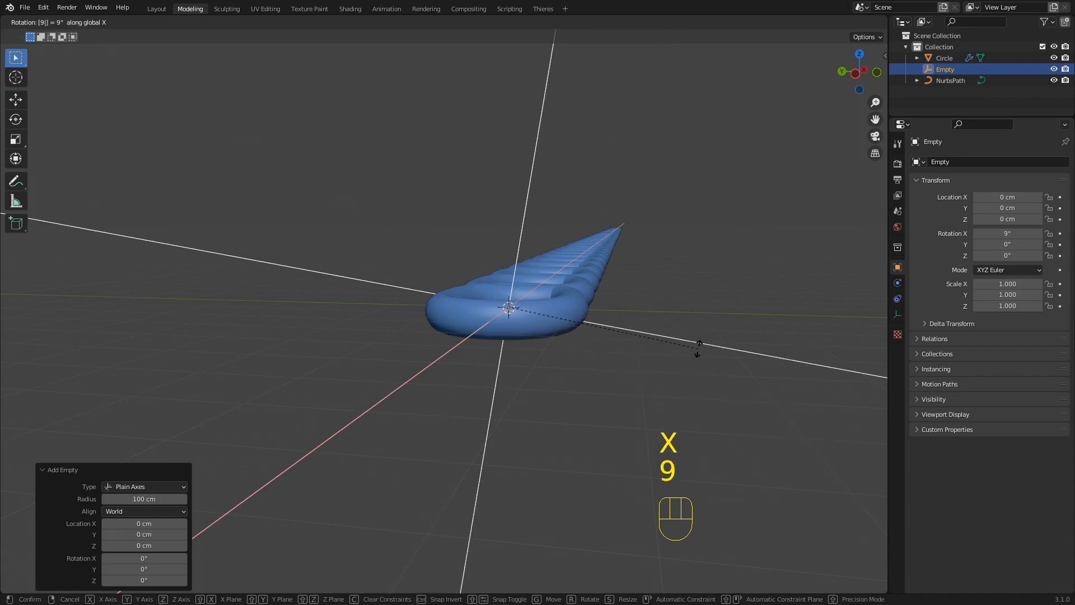
pyautogui.press('Return')
# Select the chain, enable Object Offset in its Array modifier and assign the Empty as the offset object.
pyautogui.moveTo(698, 349); pyautogui.dragTo(427, 377, button='middle')
pyautogui.scroll(2, 384, 380)
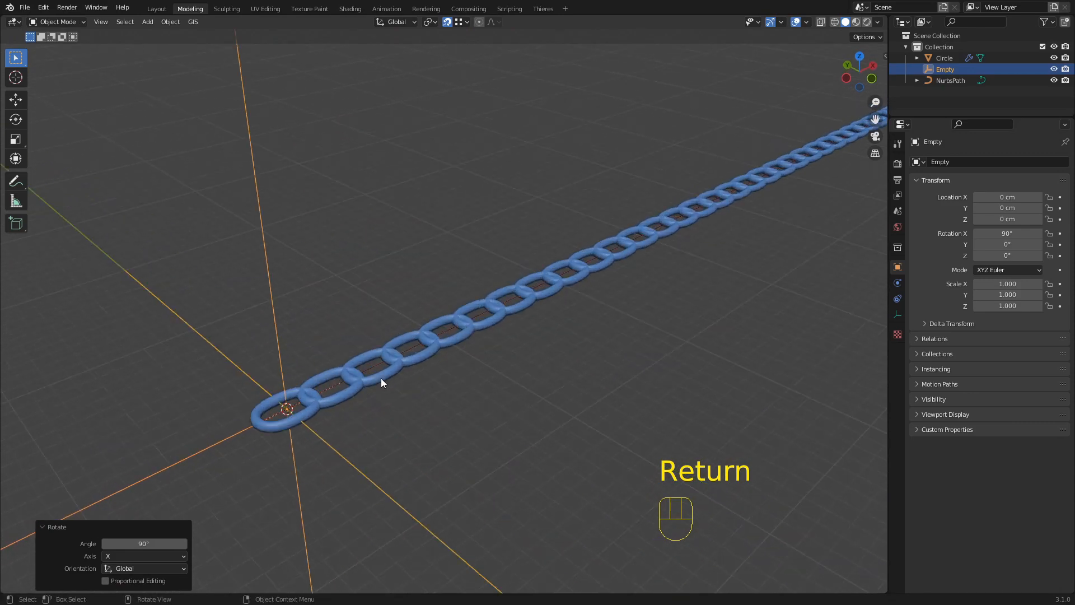
pyautogui.click(323, 415)
pyautogui.keyDown('shift'); pyautogui.moveTo(322, 411); pyautogui.dragTo(334, 374, button='middle'); pyautogui.keyUp('shift')
pyautogui.scroll(3, 334, 375)
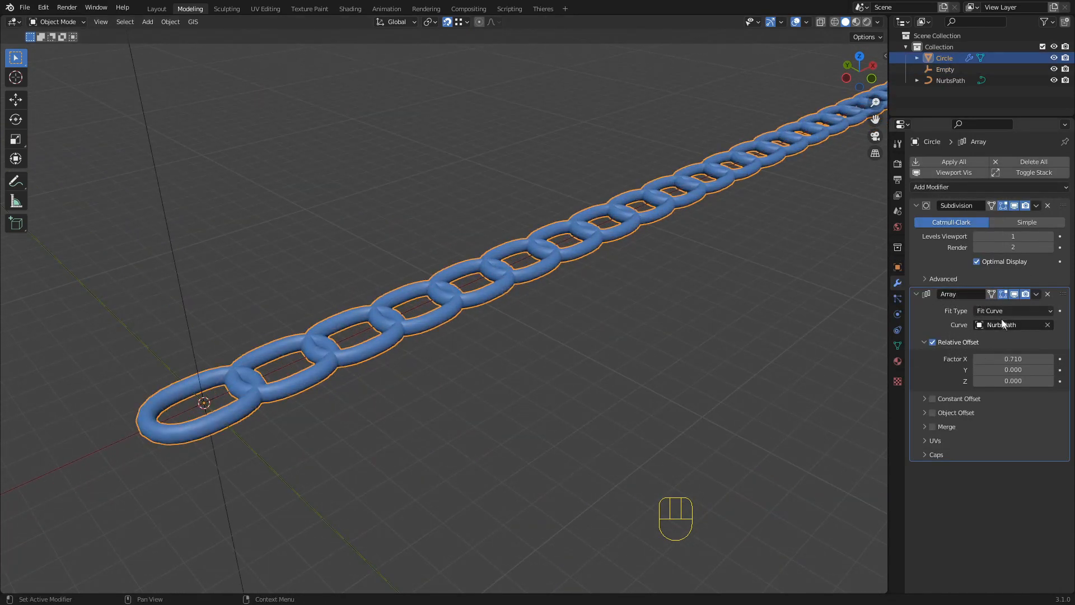
pyautogui.click(932, 413)
pyautogui.click(924, 413)
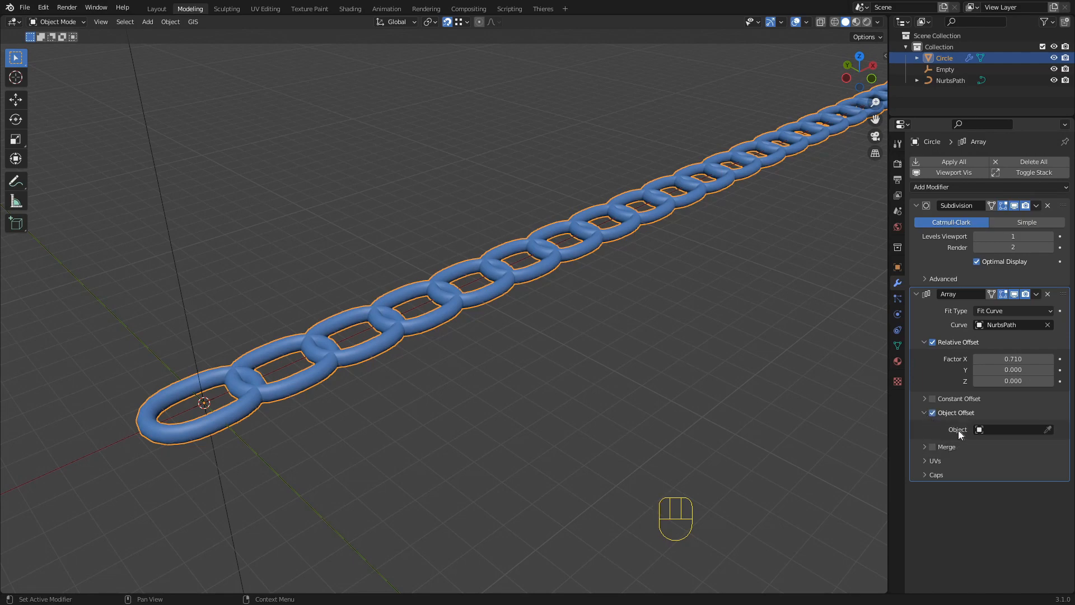
pyautogui.click(1048, 430)
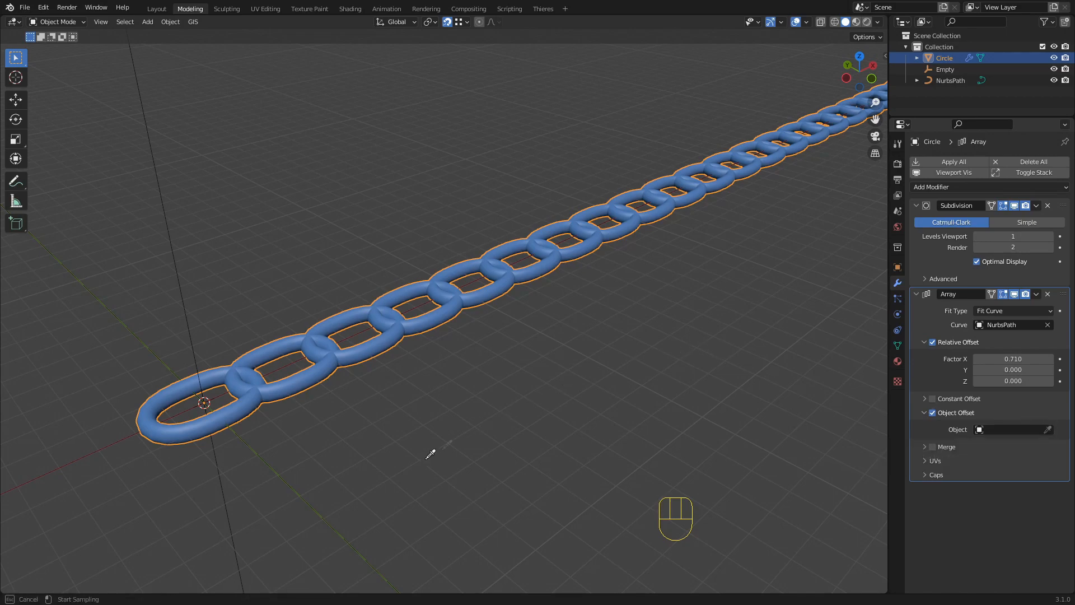
pyautogui.click(228, 491)
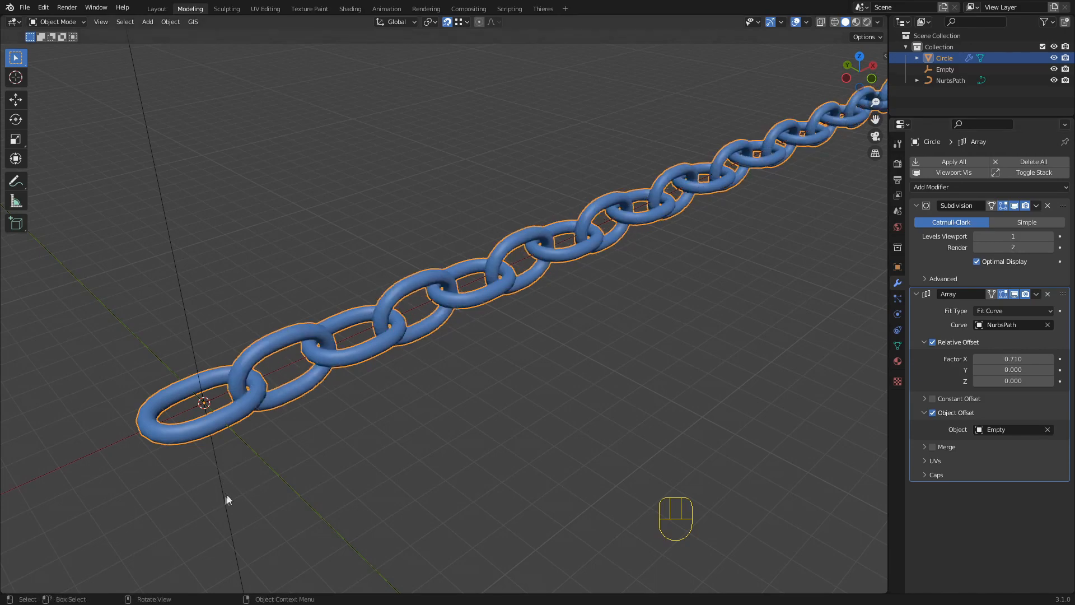
# Inspect the rotated links along the chain and add a Curve modifier below its Array modifier.
pyautogui.moveTo(345, 349); pyautogui.dragTo(266, 356, button='middle')
pyautogui.scroll(3, 290, 355)
pyautogui.keyDown('shift'); pyautogui.moveTo(266, 355); pyautogui.dragTo(446, 337, button='middle'); pyautogui.keyUp('shift')
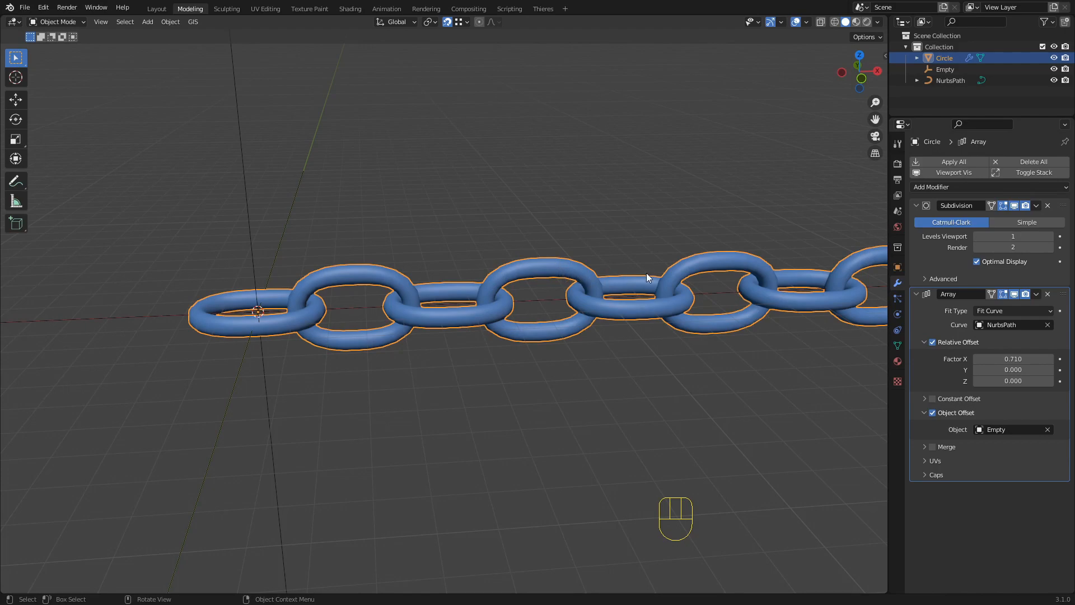
pyautogui.scroll(-8, 646, 273)
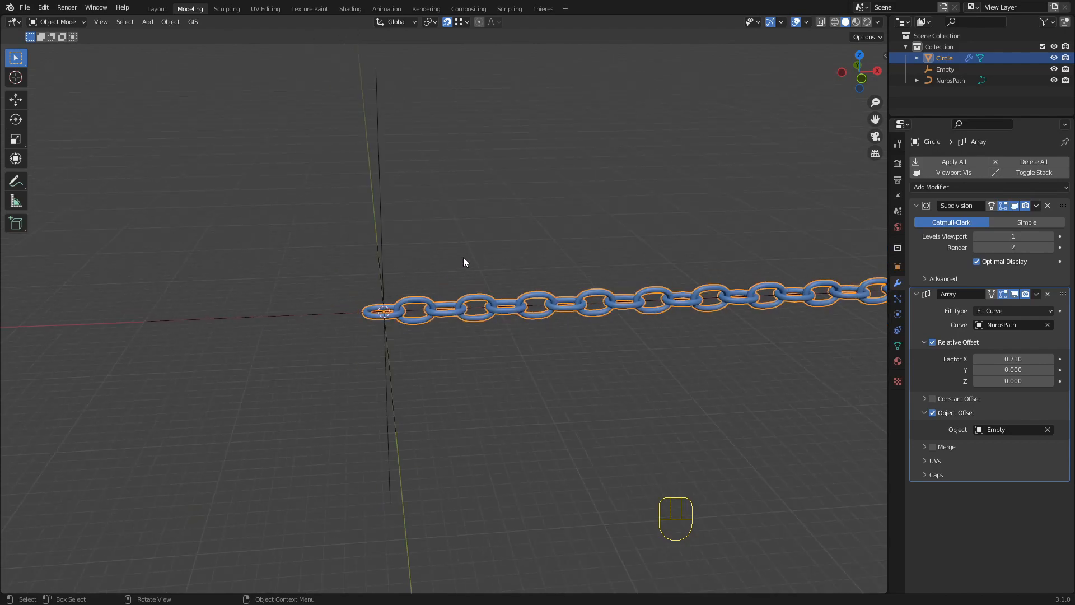
pyautogui.moveTo(404, 287); pyautogui.dragTo(375, 308, button='middle')
pyautogui.moveTo(670, 130); pyautogui.dragTo(406, 301, button='middle')
pyautogui.scroll(5, 327, 320)
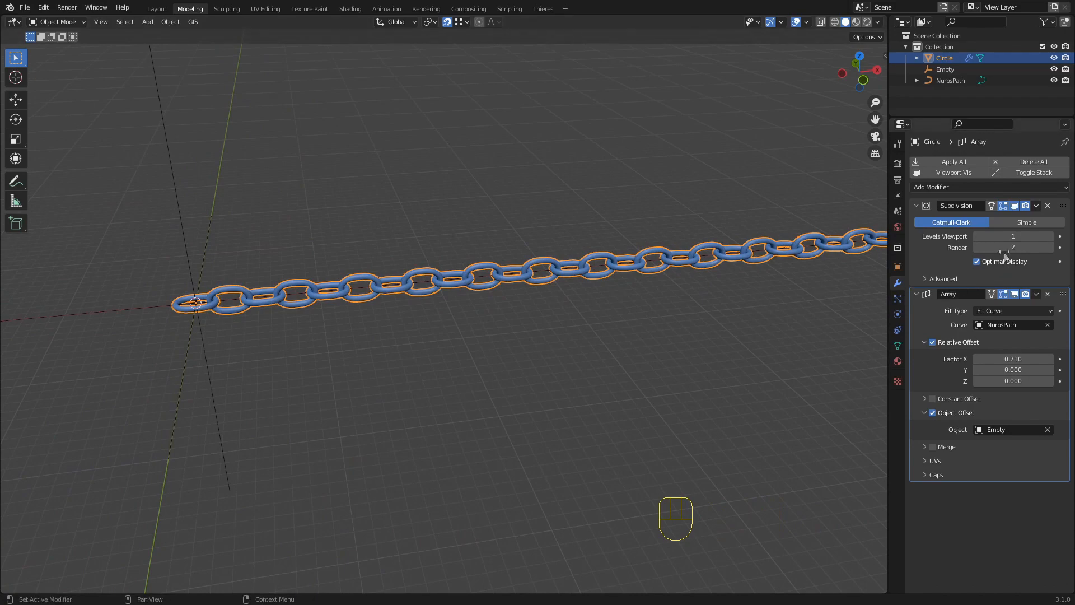
pyautogui.click(1002, 189)
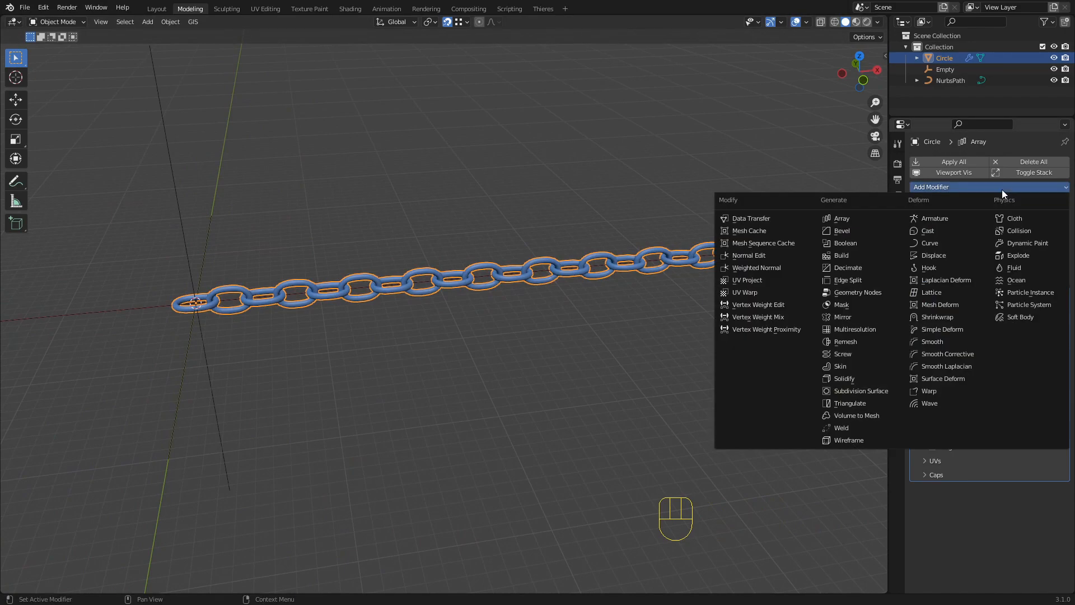
pyautogui.click(940, 243)
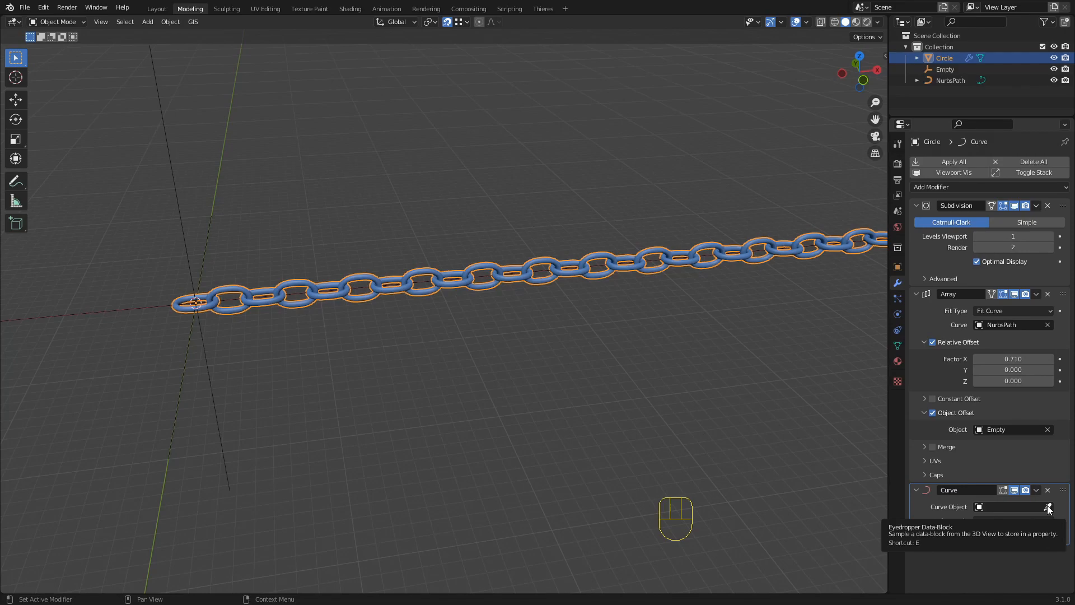
pyautogui.click(1048, 507)
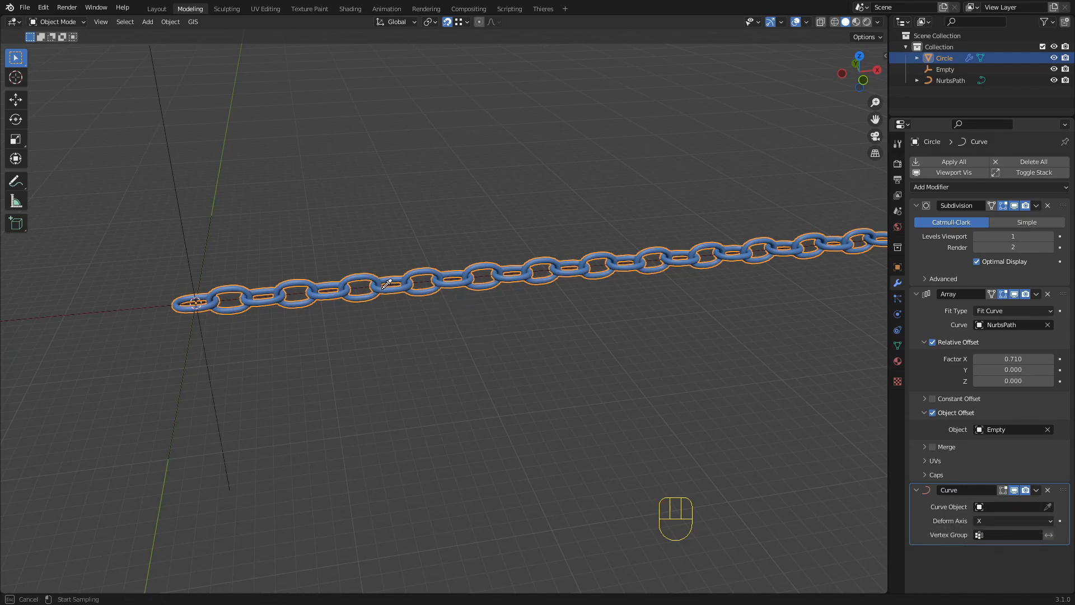
pyautogui.scroll(8, 364, 280)
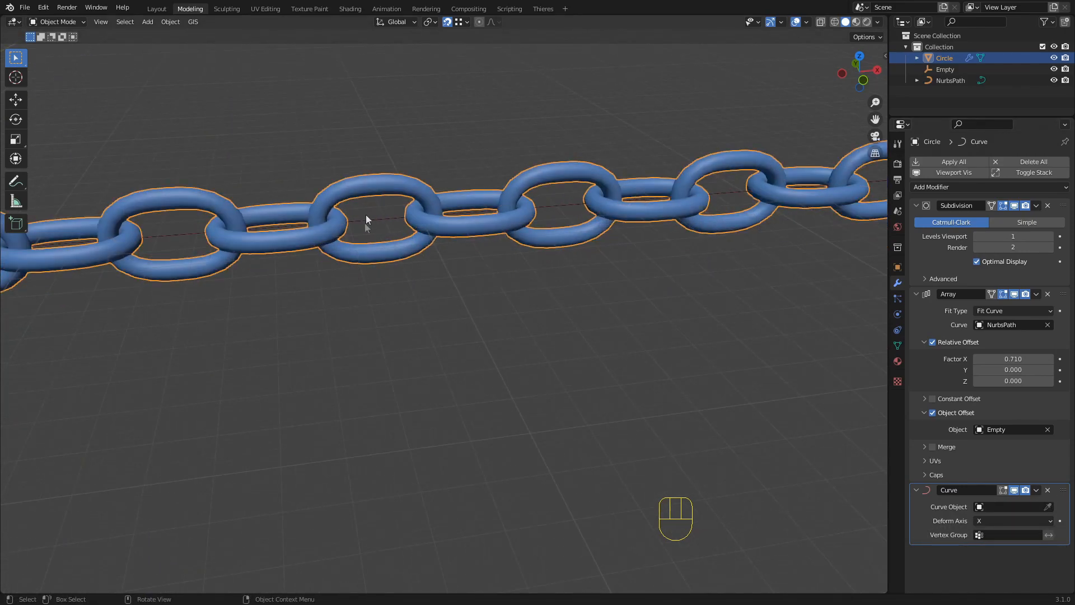
pyautogui.click(454, 317)
pyautogui.moveTo(454, 317); pyautogui.dragTo(457, 329)
pyautogui.scroll(-10, 457, 330)
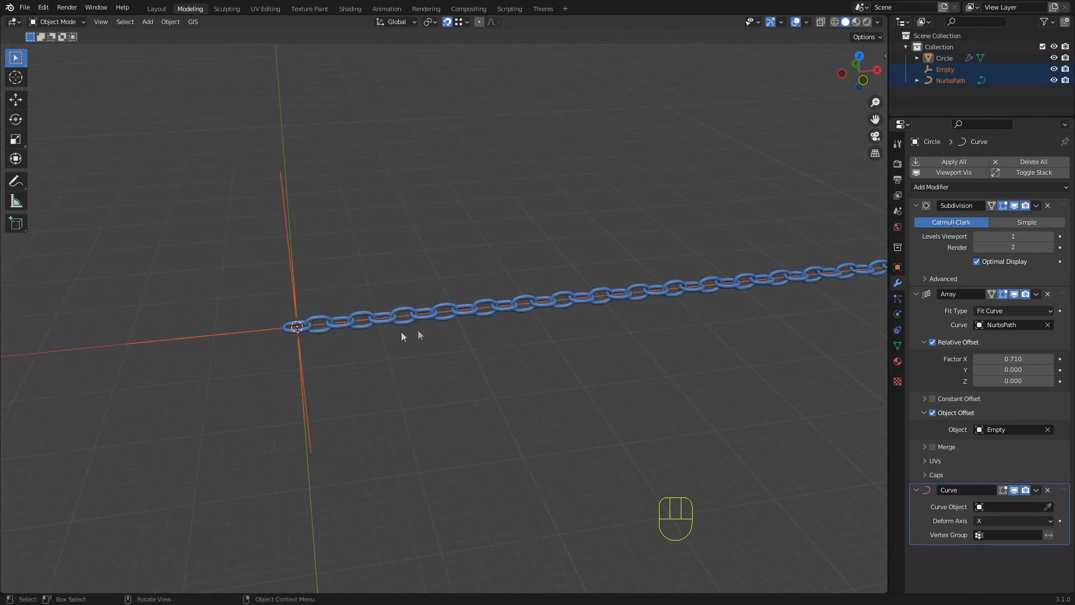
pyautogui.scroll(4, 463, 265)
pyautogui.keyDown('shift'); pyautogui.moveTo(587, 305); pyautogui.dragTo(441, 342, button='middle'); pyautogui.keyUp('shift')
pyautogui.click(473, 253)
pyautogui.scroll(-5, 354, 320)
pyautogui.scroll(8, 442, 351)
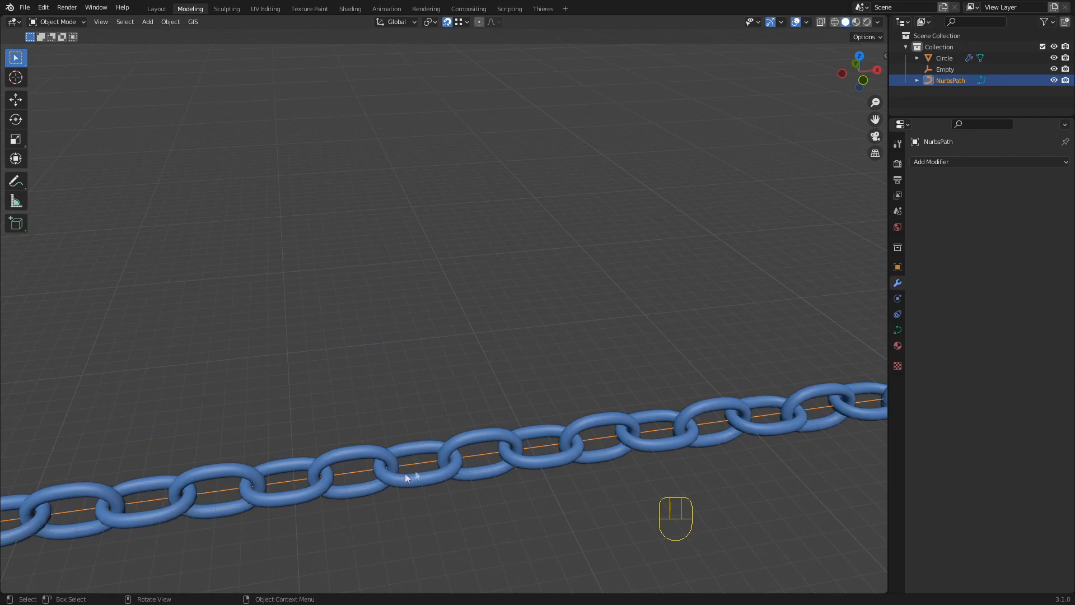
pyautogui.keyDown('shift'); pyautogui.moveTo(337, 479); pyautogui.dragTo(401, 336, button='middle'); pyautogui.keyUp('shift')
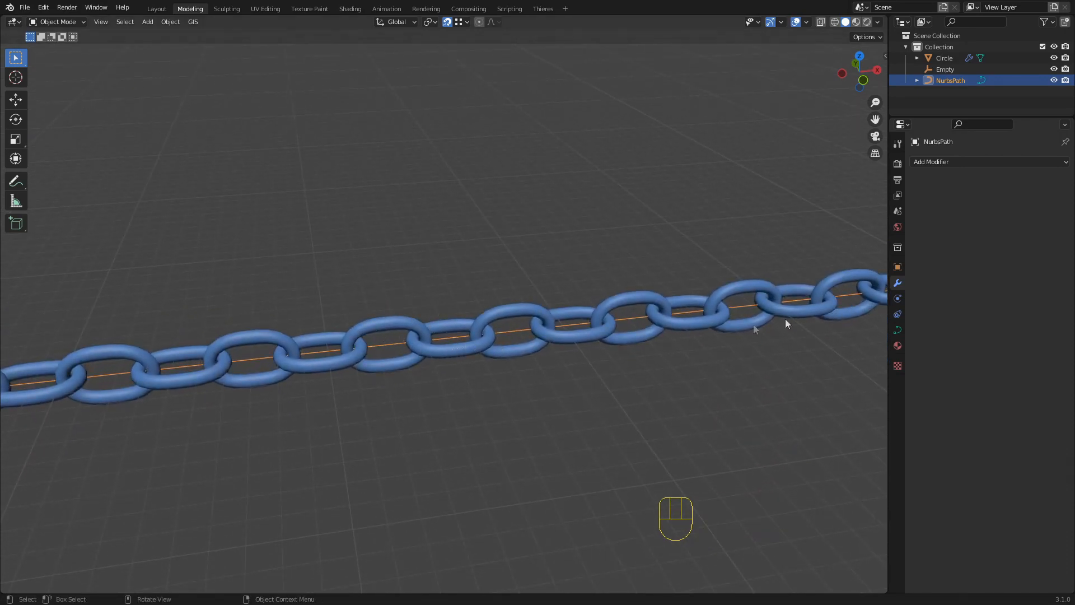
# Select the chain and assign NurbsPath as the Curve Object of its Curve modifier.
pyautogui.click(656, 298)
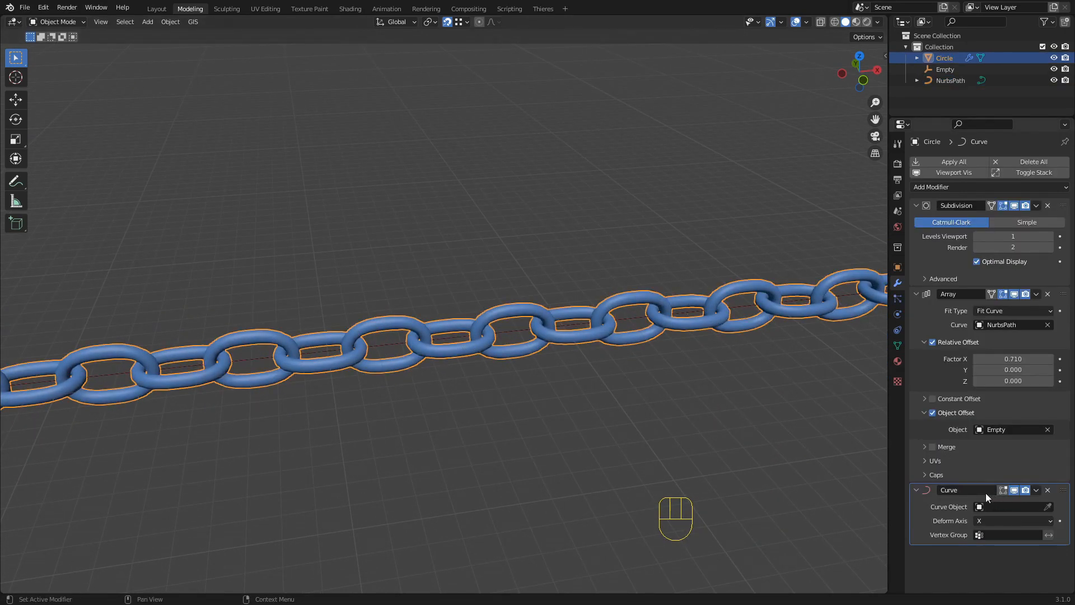
pyautogui.click(1048, 507)
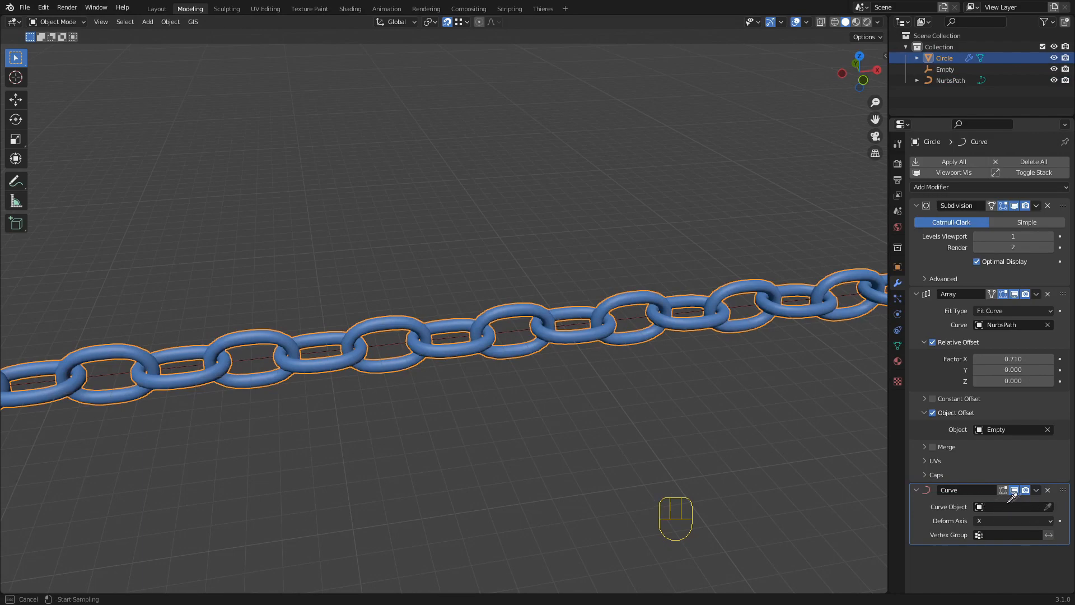
pyautogui.click(460, 332)
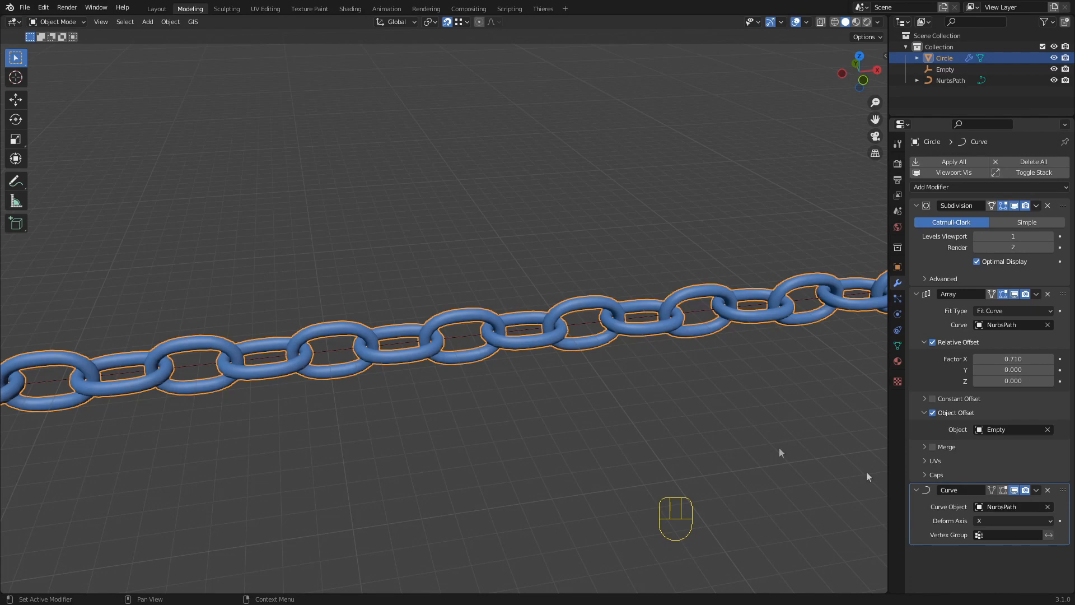
# Put the NurbsPath curve in Edit Mode and move its middle and second control points off the straight line.
pyautogui.click(700, 313)
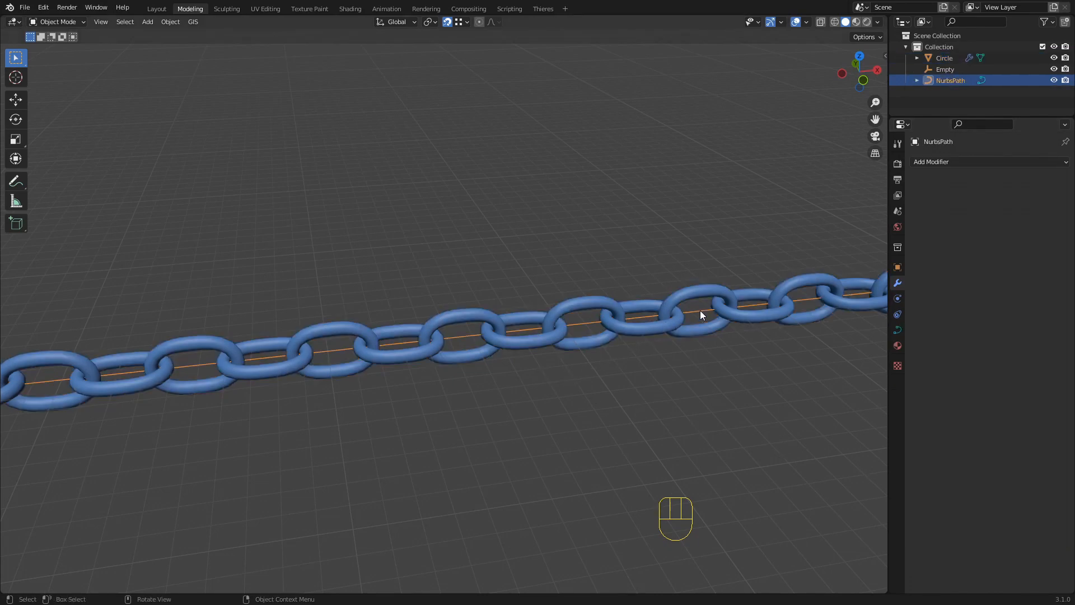
pyautogui.press('Tab')
pyautogui.scroll(-10, 356, 297)
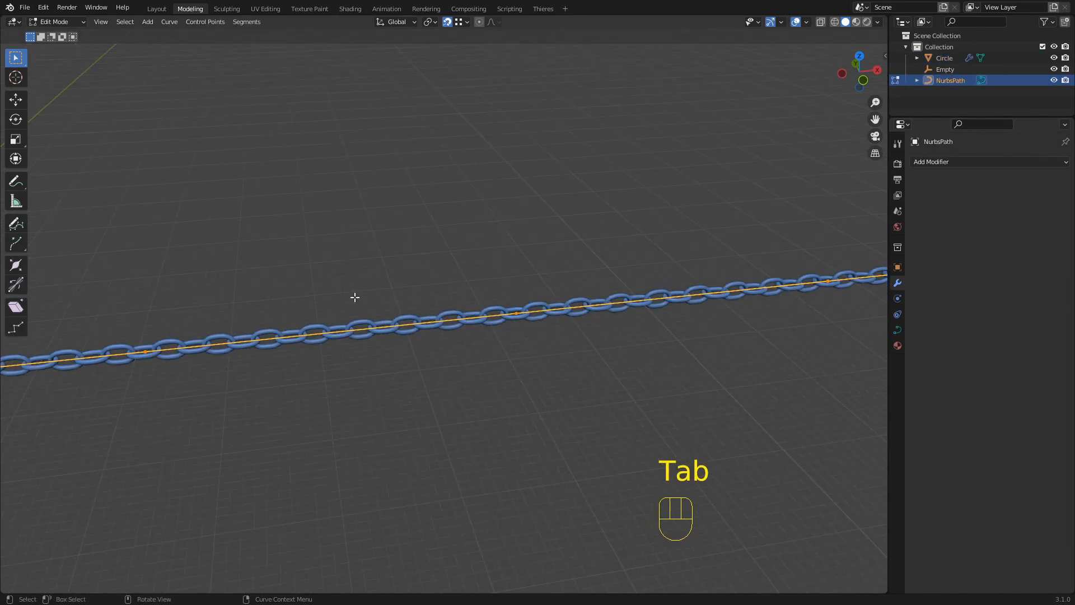
pyautogui.scroll(2, 525, 286)
pyautogui.moveTo(543, 312); pyautogui.dragTo(493, 300, button='middle')
pyautogui.moveTo(448, 293); pyautogui.dragTo(507, 362)
pyautogui.press('g')
pyautogui.click(519, 379)
pyautogui.click(328, 317)
pyautogui.press('g')
pyautogui.click(466, 468)
# Move the path's fourth and last control points, readjusting the fourth, to bend the chain's far half.
pyautogui.click(623, 317)
pyautogui.press('g')
pyautogui.click(656, 146)
pyautogui.click(770, 317)
pyautogui.press('g')
pyautogui.click(728, 432)
pyautogui.scroll(-2, 588, 284)
pyautogui.click(566, 145)
pyautogui.press('g')
pyautogui.click(654, 207)
pyautogui.moveTo(655, 208); pyautogui.dragTo(617, 318, button='middle')
# Extrude three control points from the path's end, offset about (41, 121, -77), (54, 75, 95) and (12, -29, 125) cm.
pyautogui.click(611, 332)
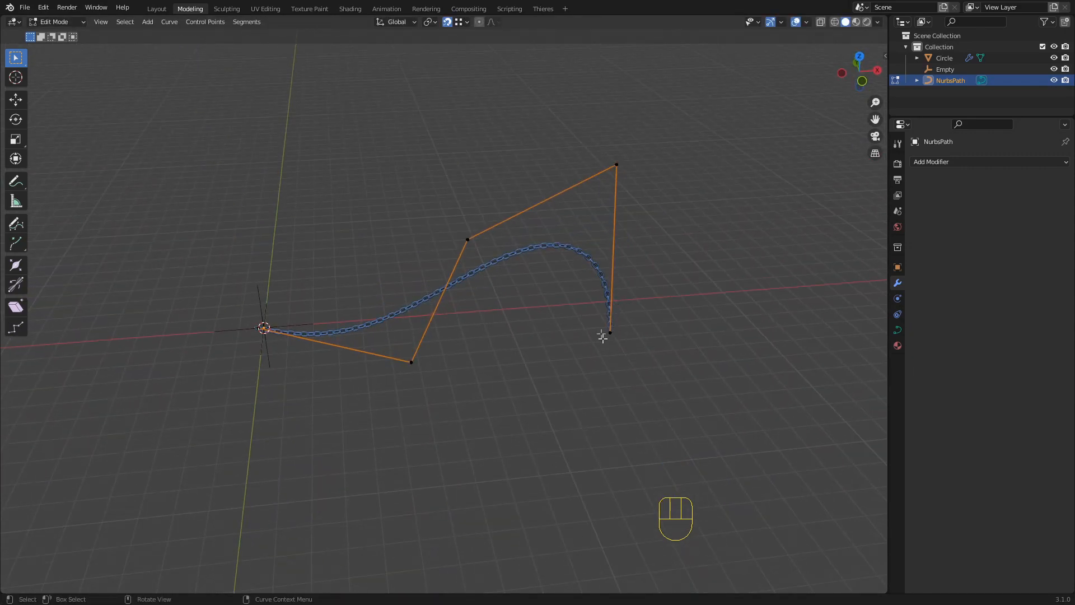
pyautogui.moveTo(622, 380); pyautogui.dragTo(506, 312, button='middle')
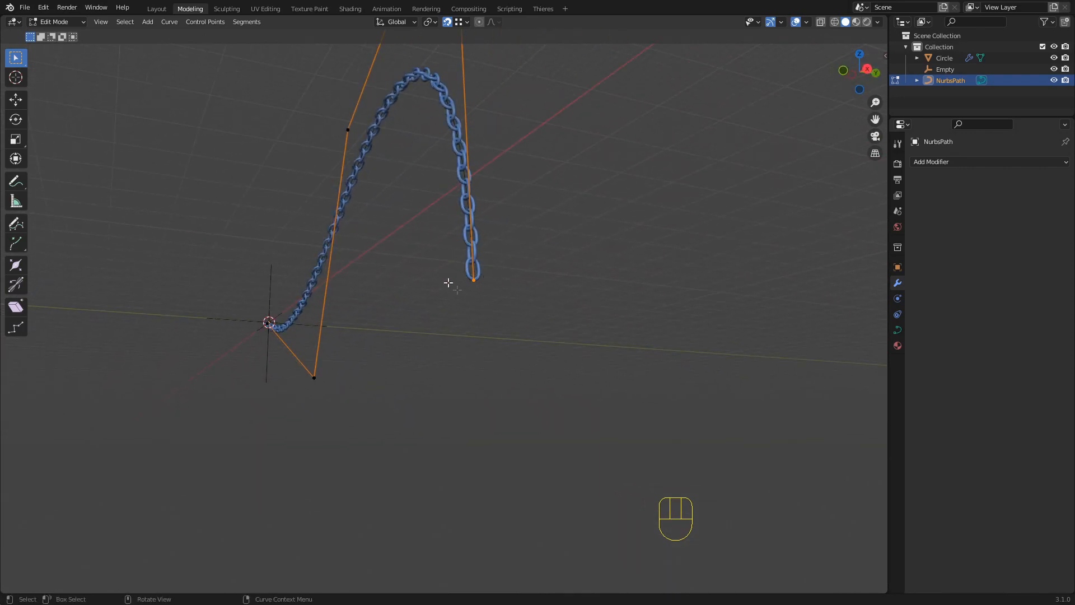
pyautogui.press('e')
pyautogui.click(665, 403)
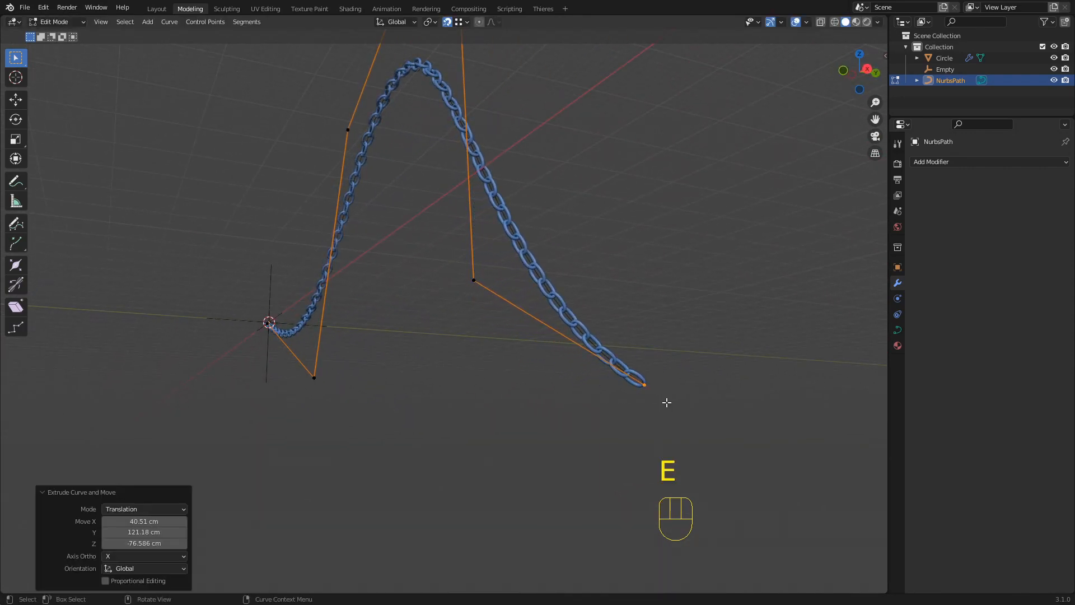
pyautogui.press('e')
pyautogui.click(818, 263)
pyautogui.press('e')
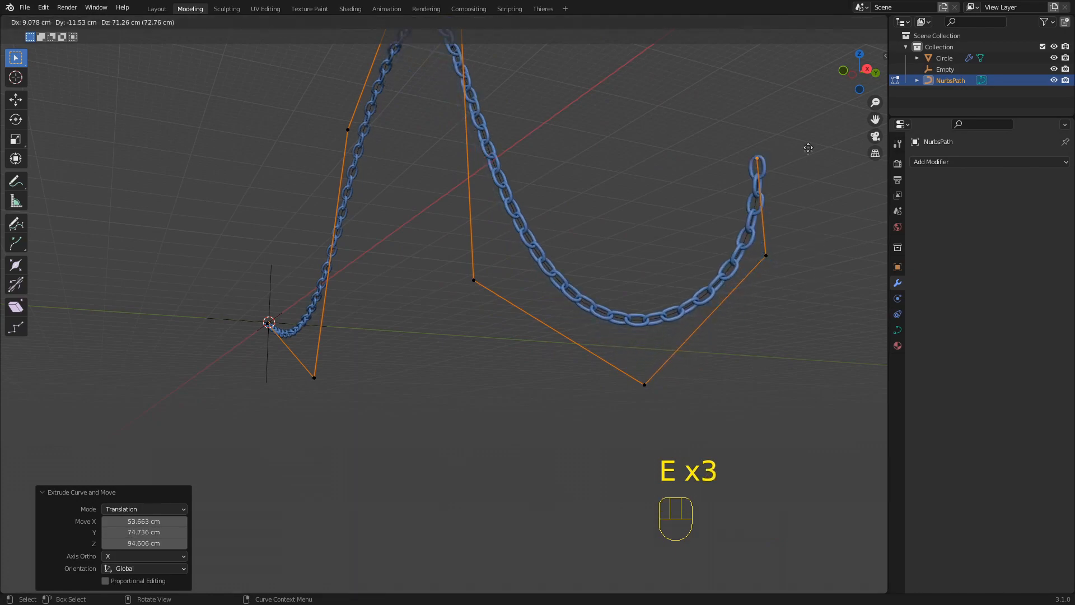
pyautogui.click(787, 90)
pyautogui.moveTo(786, 89); pyautogui.dragTo(646, 291, button='middle')
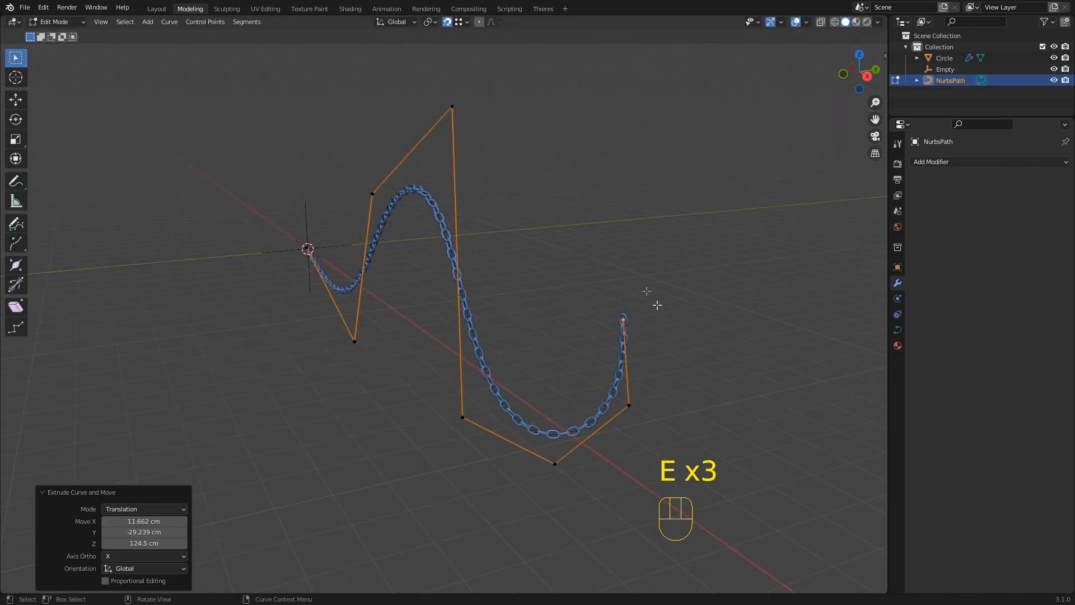
# Extrude two more control points rising from the path's end, offset about (-54, -35, 112) and (-59, -63, 88) cm.
pyautogui.press('e')
pyautogui.click(642, 235)
pyautogui.press('e')
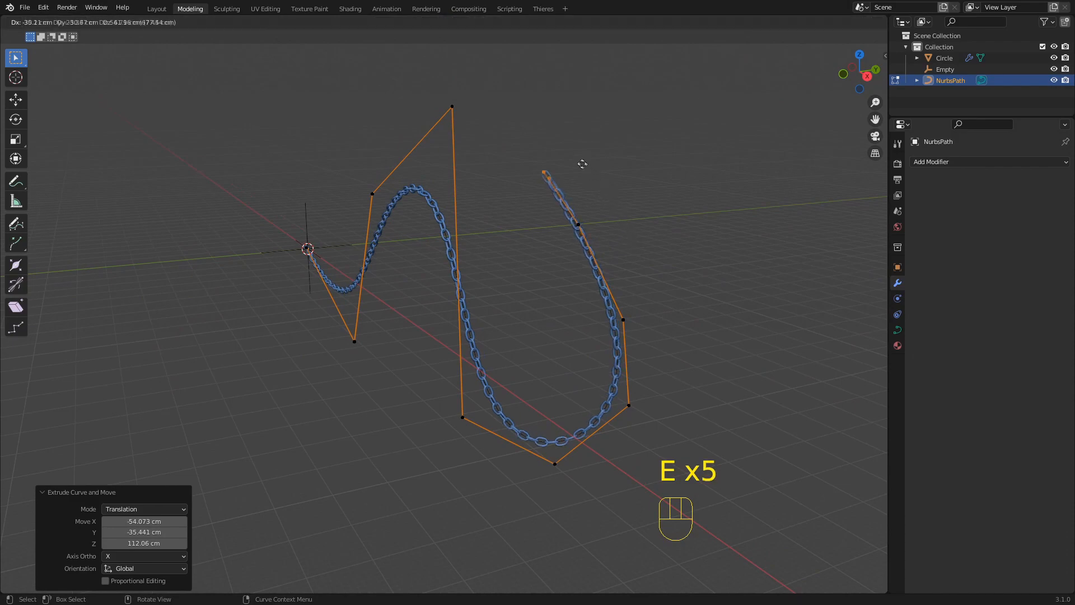
pyautogui.click(512, 161)
pyautogui.moveTo(511, 160); pyautogui.dragTo(466, 254, button='middle')
# Extrude three more control points to arch the path back past the origin and downward, the first two about (-83, -188, 37) and (-10, -142, -108) cm.
pyautogui.press('e')
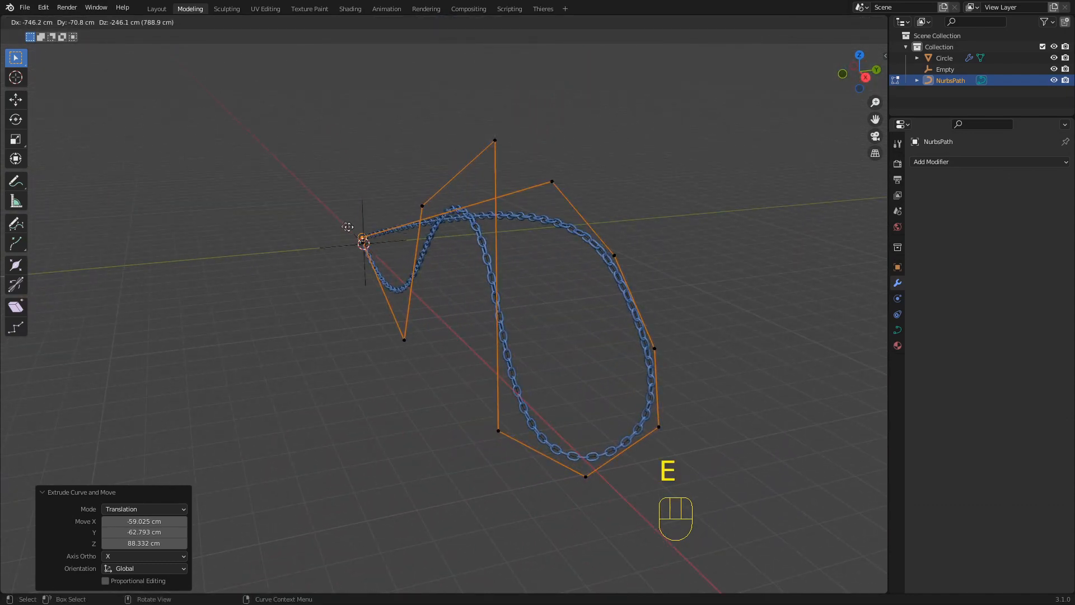
pyautogui.click(233, 224)
pyautogui.press('e')
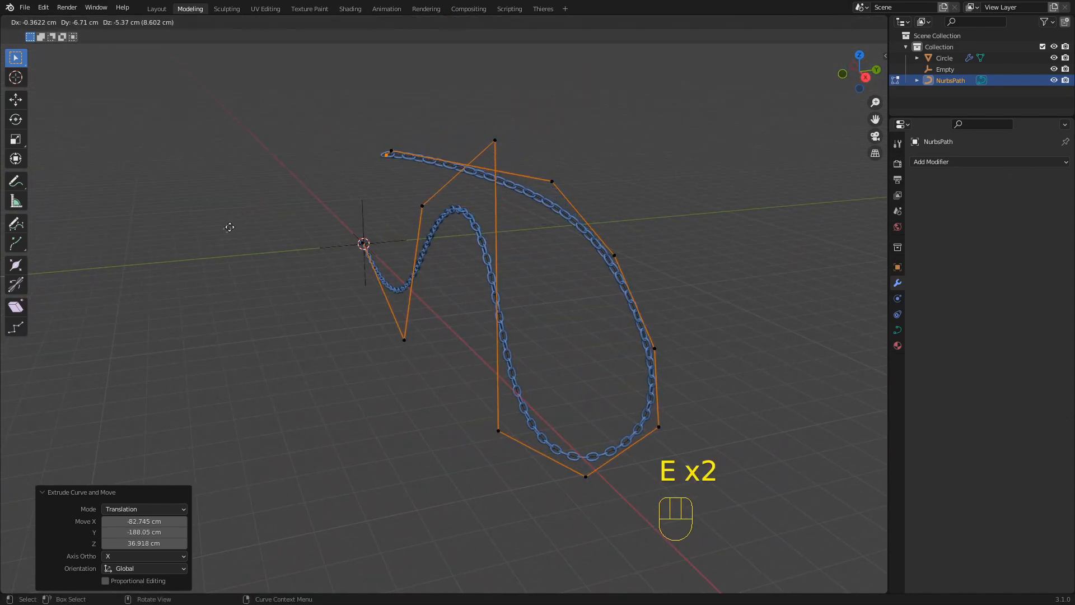
pyautogui.click(159, 304)
pyautogui.press('e')
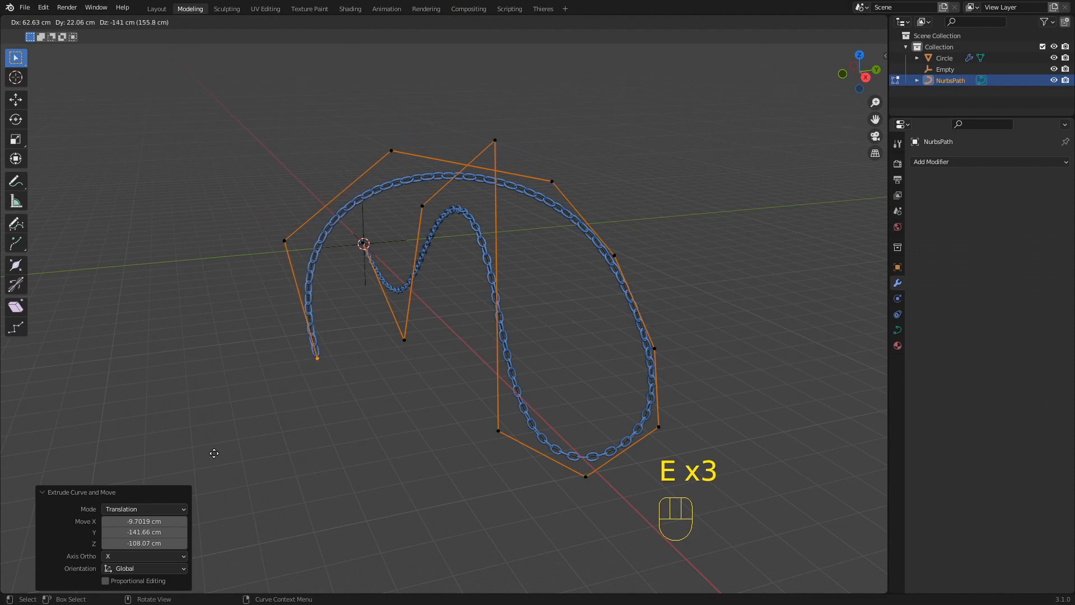
pyautogui.click(315, 389)
pyautogui.moveTo(314, 388); pyautogui.dragTo(593, 427, button='middle')
# Extrude three further control points from the path's end to carry the chain around another loop.
pyautogui.press('e')
pyautogui.click(502, 413)
pyautogui.moveTo(502, 413); pyautogui.dragTo(384, 321, button='middle')
pyautogui.press('e')
pyautogui.click(257, 334)
pyautogui.press('e')
pyautogui.click(159, 259)
pyautogui.moveTo(158, 260); pyautogui.dragTo(368, 307, button='middle')
# Extrude two more control points upward from the path's end and return to Object Mode.
pyautogui.press('e')
pyautogui.click(377, 181)
pyautogui.press('e')
pyautogui.click(423, 144)
pyautogui.moveTo(423, 144); pyautogui.dragTo(492, 209, button='middle')
pyautogui.press('Tab')
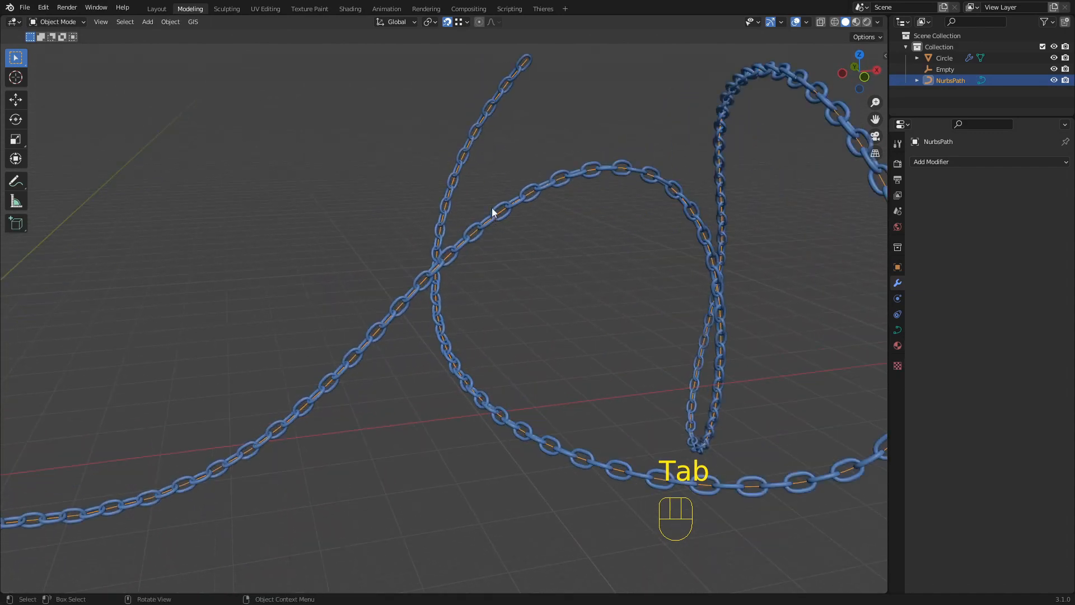
# Select the chain and turn off the viewport display of its Subdivision modifier.
pyautogui.click(496, 207)
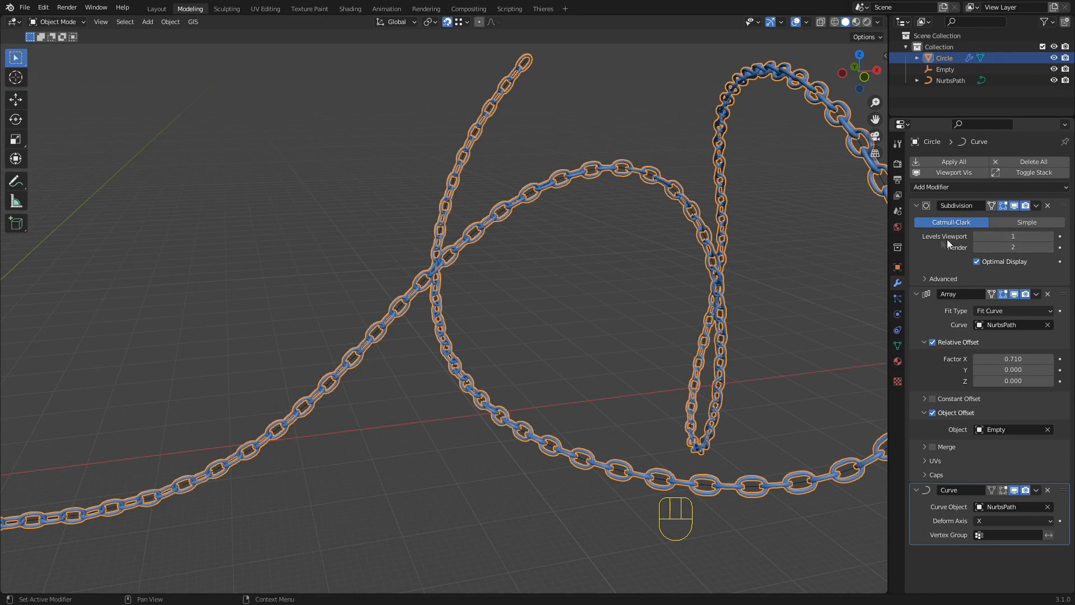
pyautogui.keyDown('shift'); pyautogui.moveTo(518, 227); pyautogui.dragTo(485, 281, button='middle'); pyautogui.keyUp('shift')
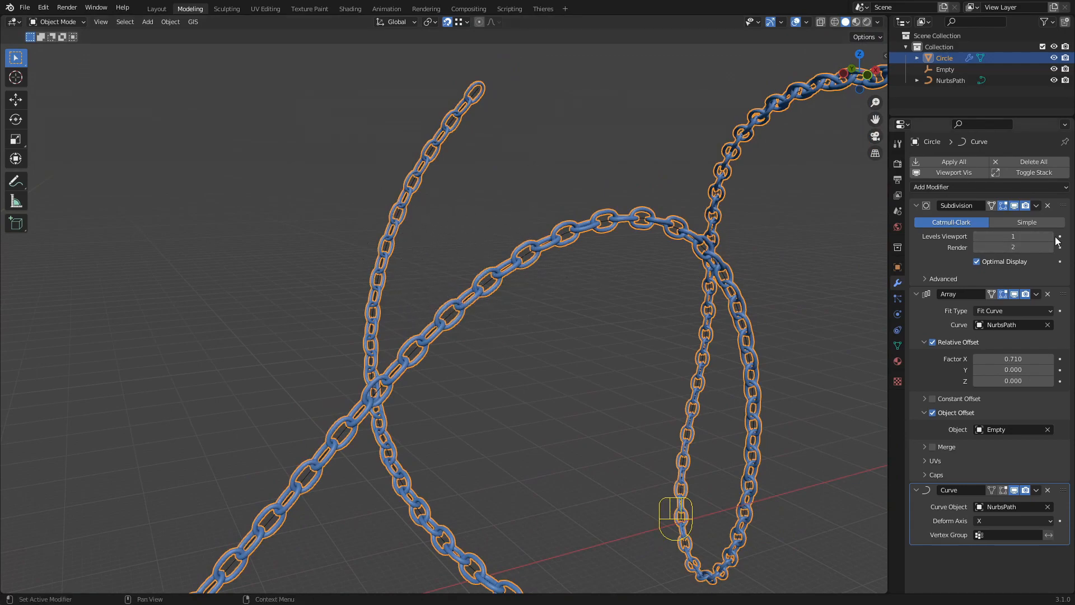
pyautogui.click(1014, 205)
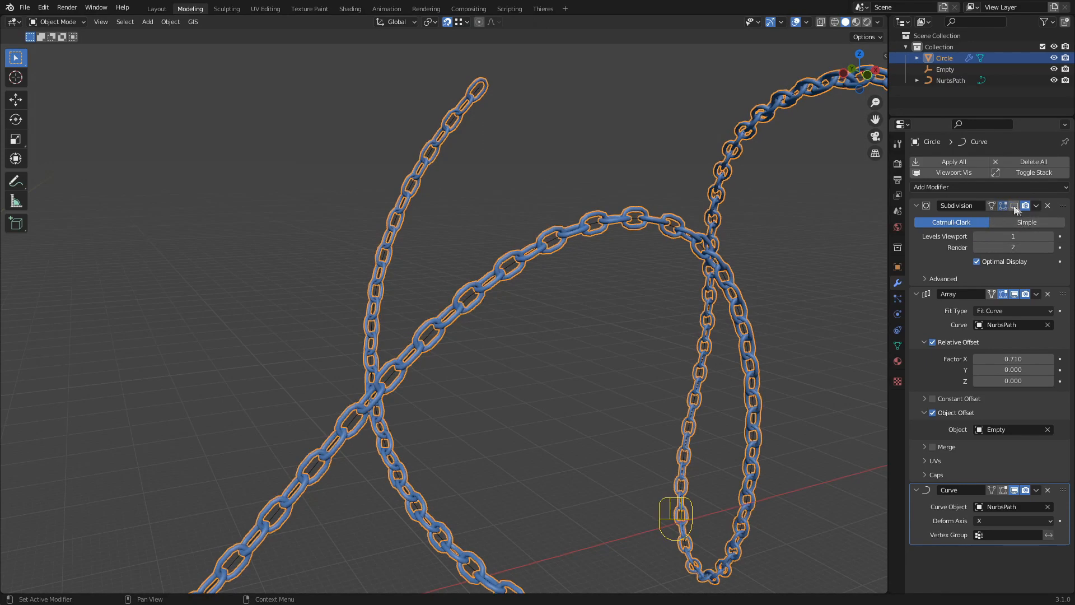
pyautogui.press('Tab')
pyautogui.press('Tab')
# Reopen the path in Edit Mode and extrude two control points from its raised end, the second about (140, -63, 22) cm.
pyautogui.click(481, 93)
pyautogui.press('Tab')
pyautogui.click(481, 90)
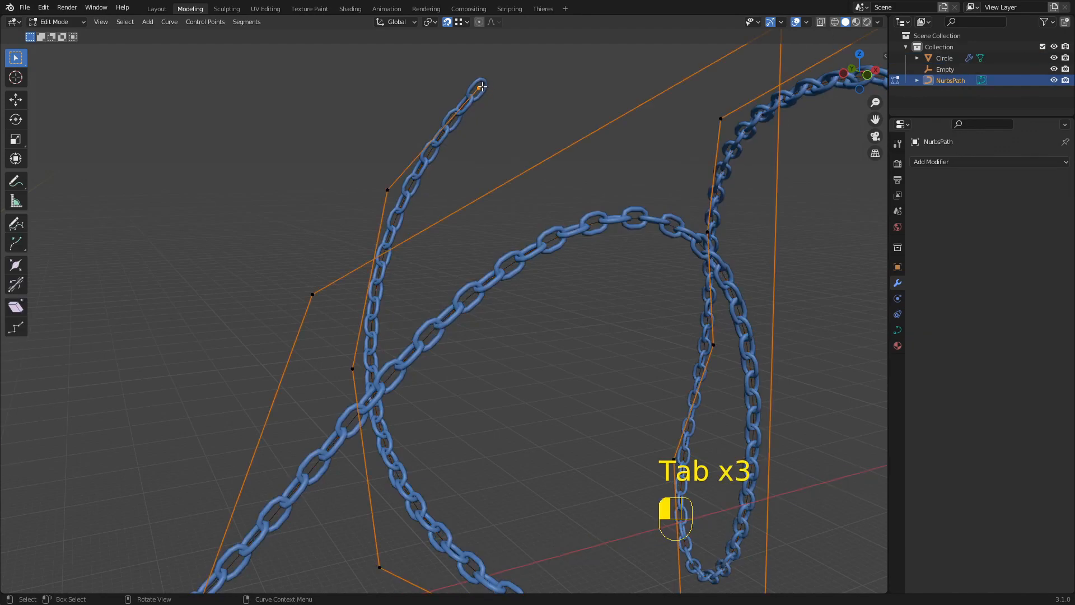
pyautogui.keyDown('shift'); pyautogui.moveTo(481, 89); pyautogui.dragTo(497, 200, button='middle'); pyautogui.keyUp('shift')
pyautogui.press('e')
pyautogui.click(572, 117)
pyautogui.press('e')
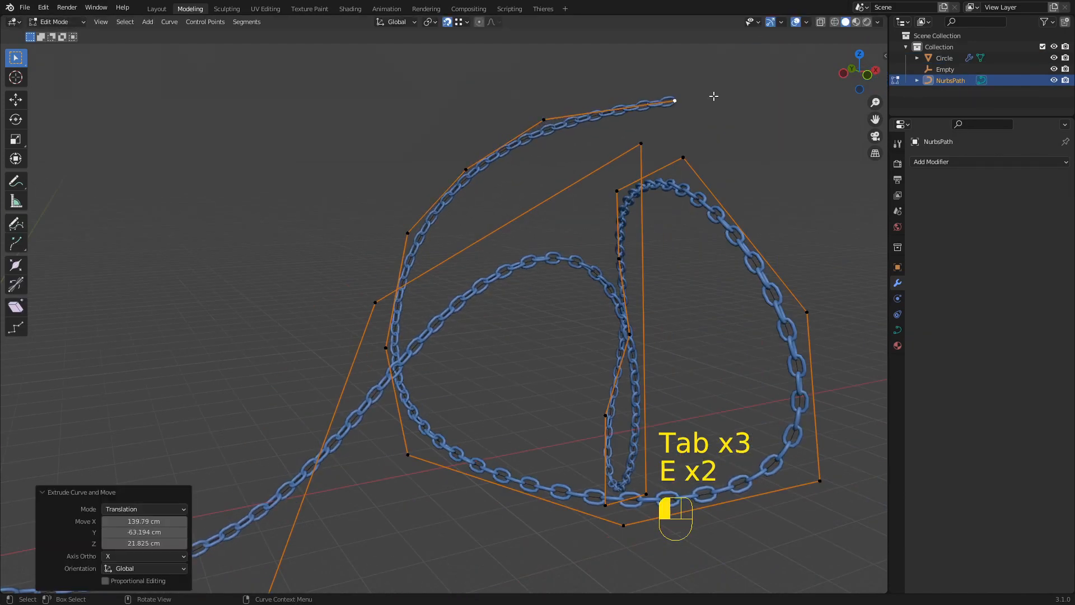
pyautogui.click(713, 97)
# Extrude two more control points so the path's end arches downward, the last offset about (83, -79, -171) cm.
pyautogui.scroll(-3, 697, 168)
pyautogui.keyDown('shift'); pyautogui.moveTo(682, 233); pyautogui.dragTo(614, 213, button='middle'); pyautogui.keyUp('shift')
pyautogui.press('e')
pyautogui.click(649, 238)
pyautogui.press('e')
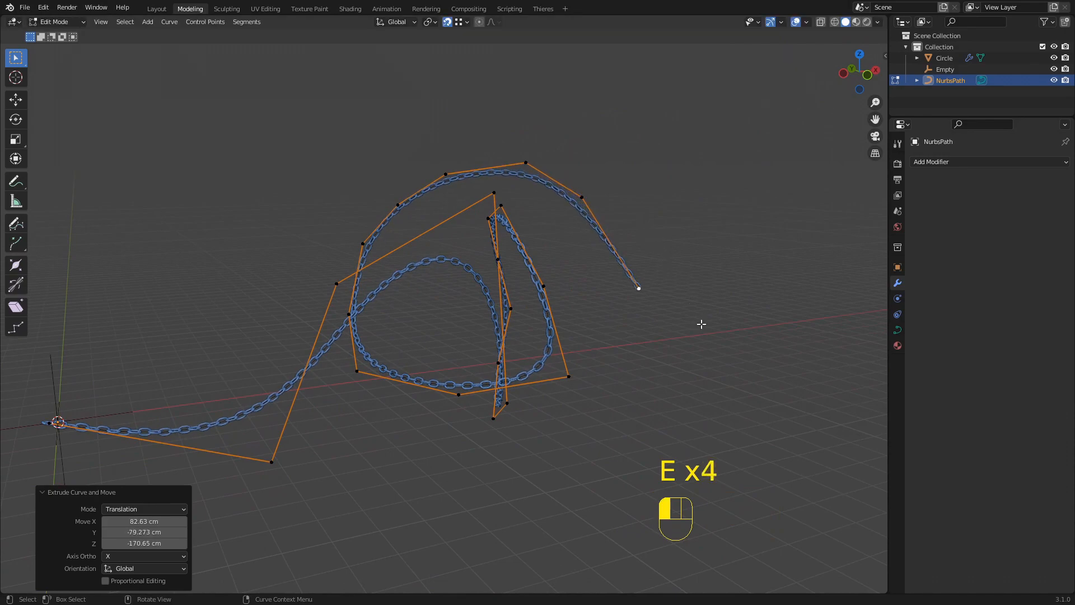
pyautogui.click(704, 323)
# Extrude four control points from the path's end to sweep a wide arc beneath and around the existing loops.
pyautogui.press('e')
pyautogui.click(628, 431)
pyautogui.press('e')
pyautogui.click(493, 528)
pyautogui.press('e')
pyautogui.click(331, 472)
pyautogui.press('e')
pyautogui.click(228, 284)
# Extrude four more control points to carry the path over and beyond the existing loops.
pyautogui.press('e')
pyautogui.click(337, 94)
pyautogui.press('e')
pyautogui.click(520, 50)
pyautogui.press('e')
pyautogui.click(695, 64)
pyautogui.press('e')
pyautogui.click(713, 43)
# Extrude three final control points to curl the path's end back into an S-bend, and leave Edit Mode.
pyautogui.moveTo(713, 43); pyautogui.dragTo(637, 244, button='middle')
pyautogui.press('e')
pyautogui.click(576, 163)
pyautogui.press('e')
pyautogui.click(473, 137)
pyautogui.press('e')
pyautogui.click(384, 180)
pyautogui.press('Tab')
# Select the chain and turn the viewport display of its Subdivision modifier back on.
pyautogui.scroll(3, 425, 203)
pyautogui.moveTo(425, 203); pyautogui.dragTo(471, 173, button='middle')
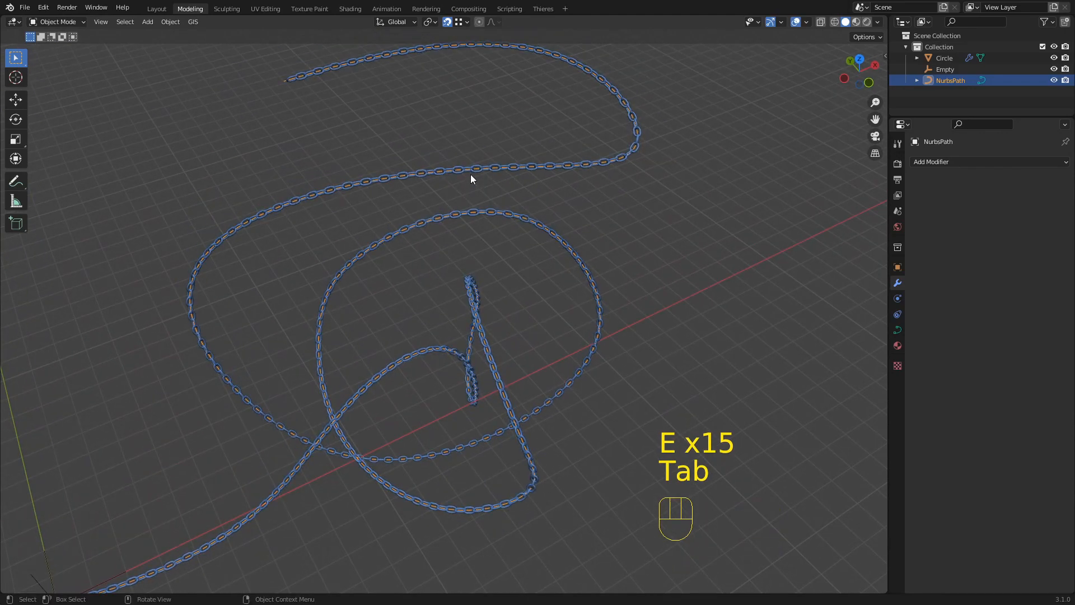
pyautogui.click(470, 173)
pyautogui.click(1015, 206)
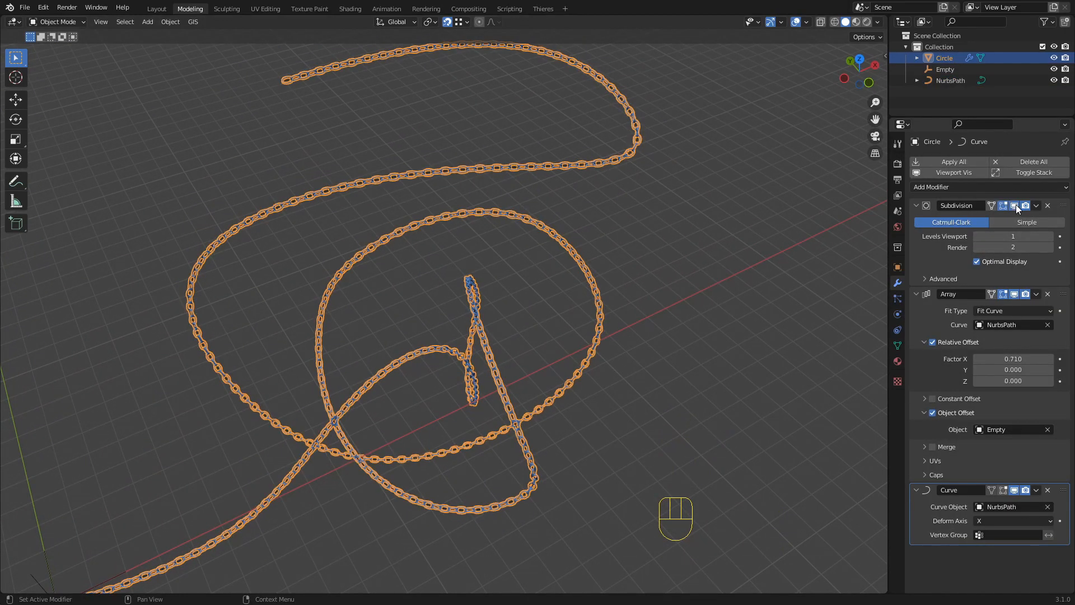
# Inspect the chain links up close, hide the viewport overlays and examine the whole chain from several angles.
pyautogui.scroll(10, 539, 257)
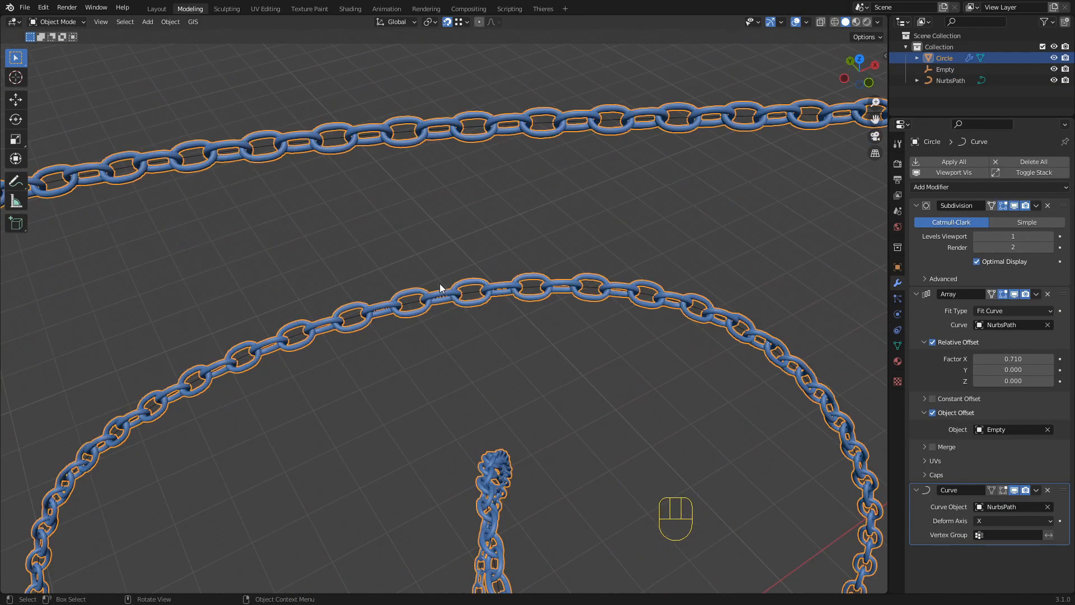
pyautogui.scroll(3, 450, 285)
pyautogui.keyDown('shift'); pyautogui.moveTo(442, 270); pyautogui.dragTo(392, 246, button='middle'); pyautogui.keyUp('shift')
pyautogui.scroll(-7, 508, 306)
pyautogui.scroll(-5, 446, 274)
pyautogui.click(795, 22)
pyautogui.moveTo(482, 296); pyautogui.dragTo(541, 278, button='middle')
pyautogui.moveTo(581, 276); pyautogui.dragTo(665, 321, button='middle')
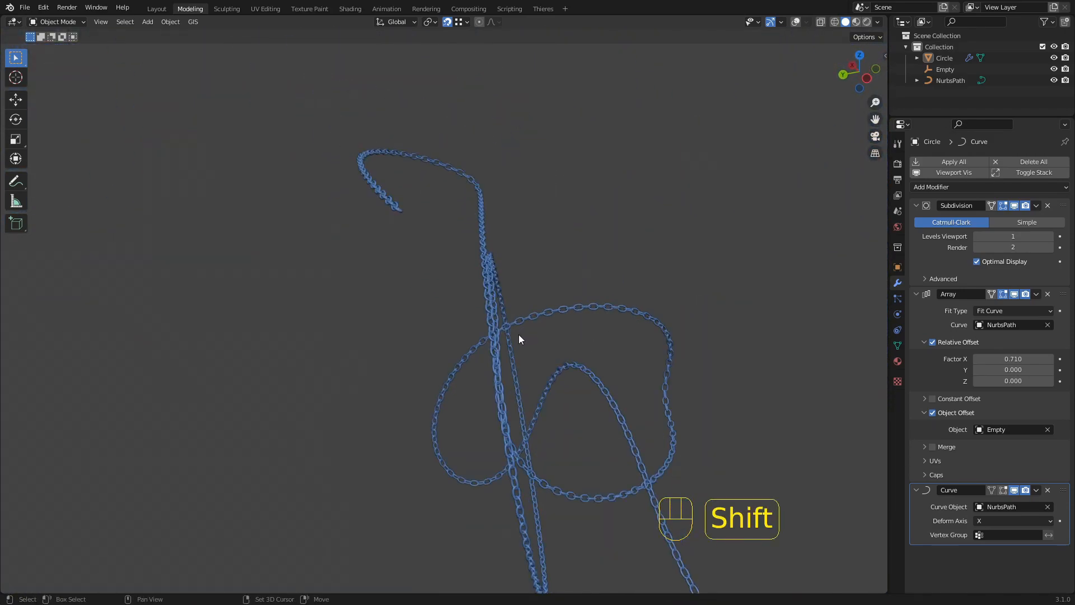
# Examine several stretches of the finished chain up close, zooming into different loops and link runs along the path.
pyautogui.hotkey('shift', 'b')
pyautogui.moveTo(453, 293); pyautogui.dragTo(554, 365)
pyautogui.moveTo(512, 321); pyautogui.dragTo(301, 301, button='middle')
pyautogui.hotkey('shift', 'b')
pyautogui.moveTo(710, 259); pyautogui.dragTo(746, 398)
pyautogui.moveTo(745, 398); pyautogui.dragTo(305, 146, button='middle')
pyautogui.scroll(-3, 661, 374)
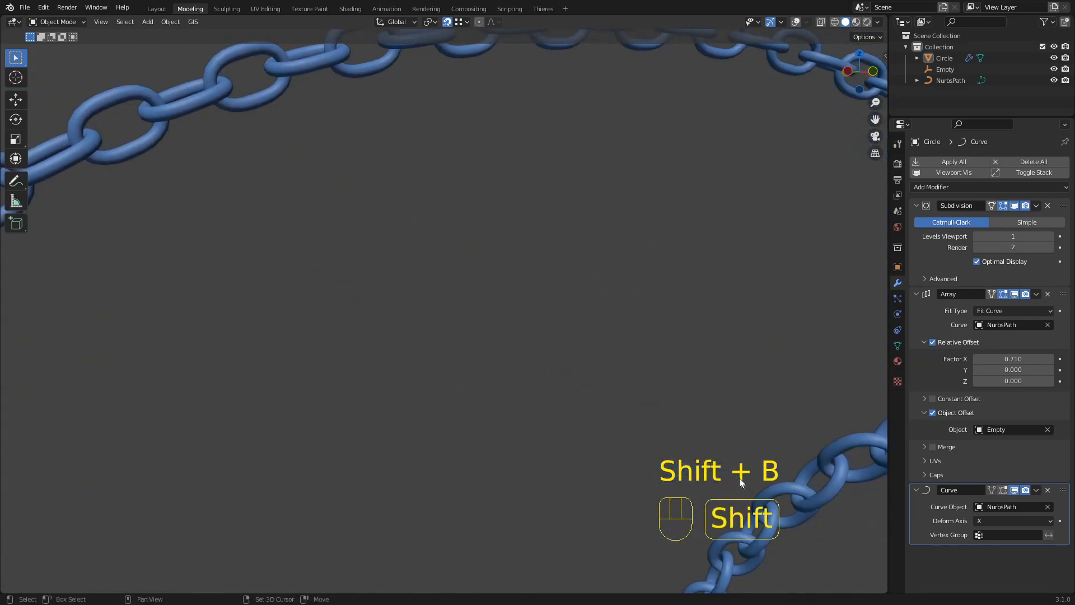
pyautogui.keyDown('shift'); pyautogui.moveTo(741, 482); pyautogui.dragTo(326, 224, button='middle'); pyautogui.keyUp('shift')
pyautogui.hotkey('shift', 'b')
pyautogui.moveTo(340, 241); pyautogui.dragTo(441, 435)
pyautogui.moveTo(442, 434); pyautogui.dragTo(143, 430, button='middle')
pyautogui.keyDown('shift'); pyautogui.moveTo(610, 177); pyautogui.dragTo(544, 260, button='middle'); pyautogui.keyUp('shift')
pyautogui.hotkey('shift', 'b')
pyautogui.moveTo(427, 125); pyautogui.dragTo(757, 416)
pyautogui.hotkey('shift', 'g')
pyautogui.press('Escape')
pyautogui.hotkey('shift', 'b')
pyautogui.moveTo(650, 306); pyautogui.dragTo(754, 469)
pyautogui.moveTo(755, 465); pyautogui.dragTo(381, 392, button='middle')
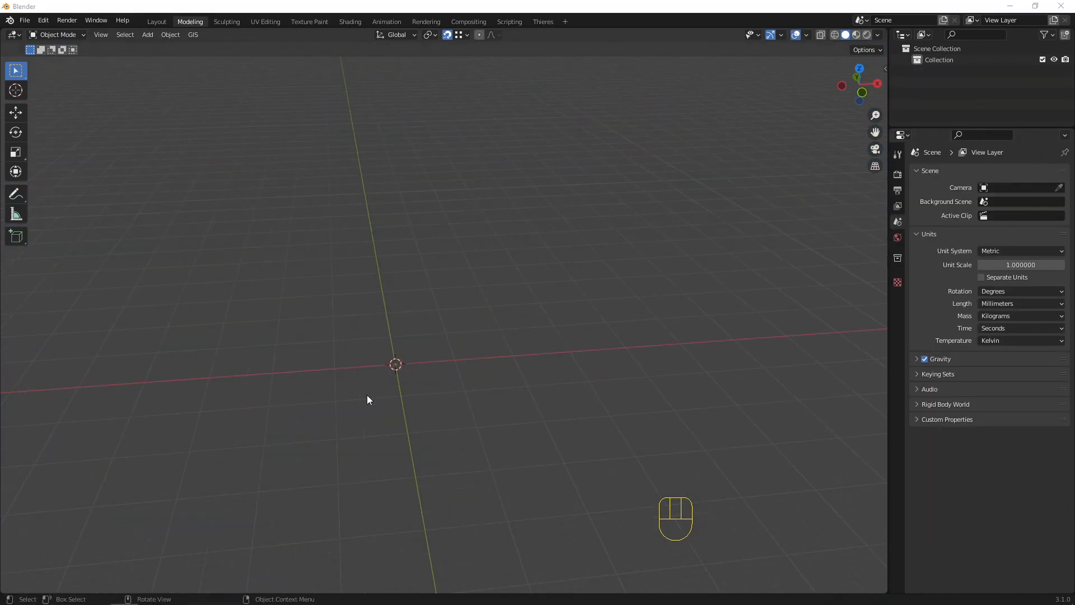
# Add a mesh circle at the origin of the empty scene and set it to 8 vertices.
pyautogui.moveTo(368, 395); pyautogui.dragTo(415, 293, button='middle')
pyautogui.press('BackSpace')
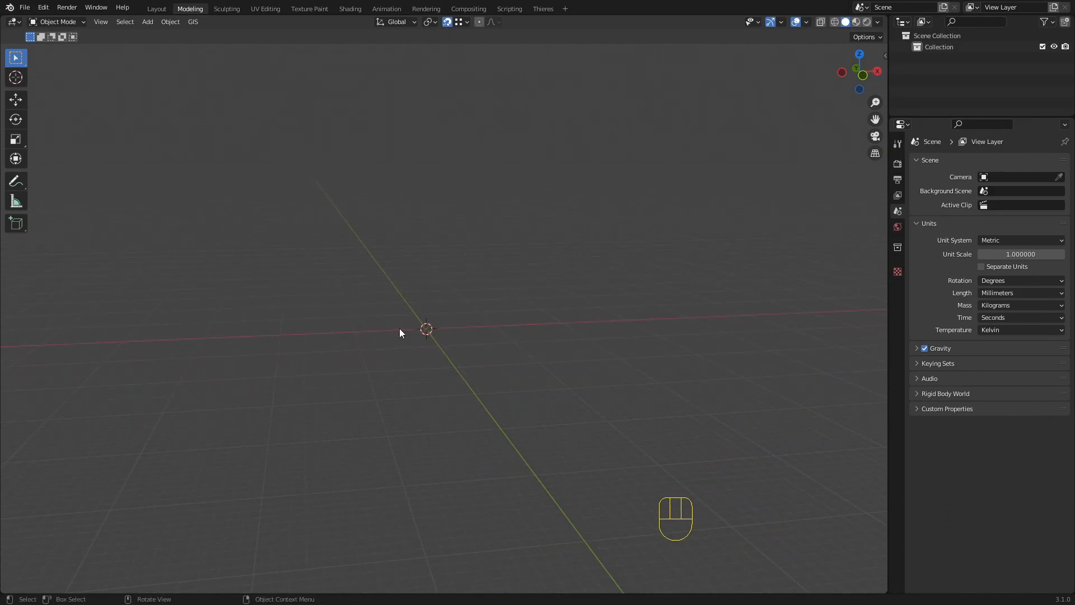
pyautogui.hotkey('shift', 'a')
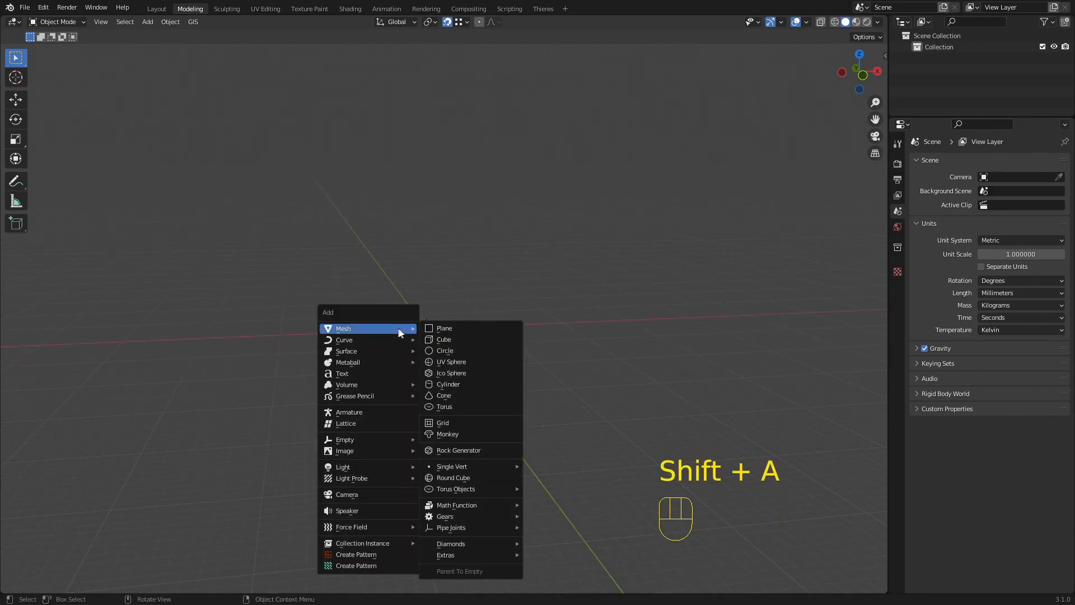
pyautogui.click(445, 351)
pyautogui.keyDown('shift'); pyautogui.moveTo(423, 336); pyautogui.dragTo(408, 313, button='middle'); pyautogui.keyUp('shift')
pyautogui.moveTo(407, 318); pyautogui.dragTo(424, 346, button='middle')
pyautogui.click(163, 466)
pyautogui.write('8')
pyautogui.press('Return')
# Rotate the eight-sided circle 90° about the X axis so it stands upright.
pyautogui.moveTo(570, 208); pyautogui.dragTo(444, 215, button='middle')
pyautogui.press('Home')
pyautogui.scroll(-3, 485, 266)
pyautogui.write('rx')
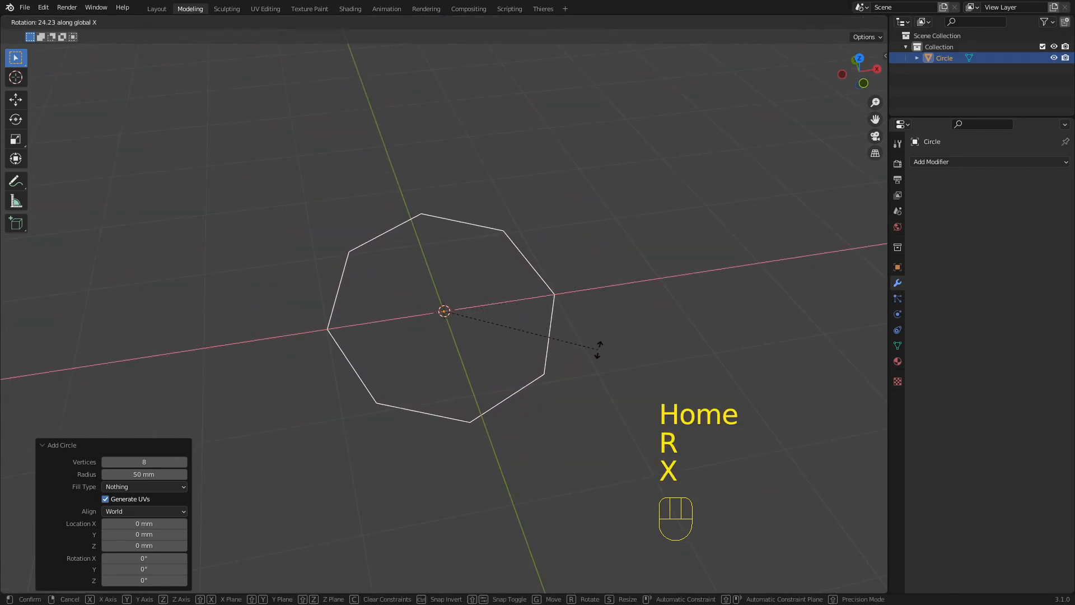
pyautogui.write('90')
pyautogui.press('Return')
pyautogui.moveTo(523, 331); pyautogui.dragTo(553, 307, button='middle')
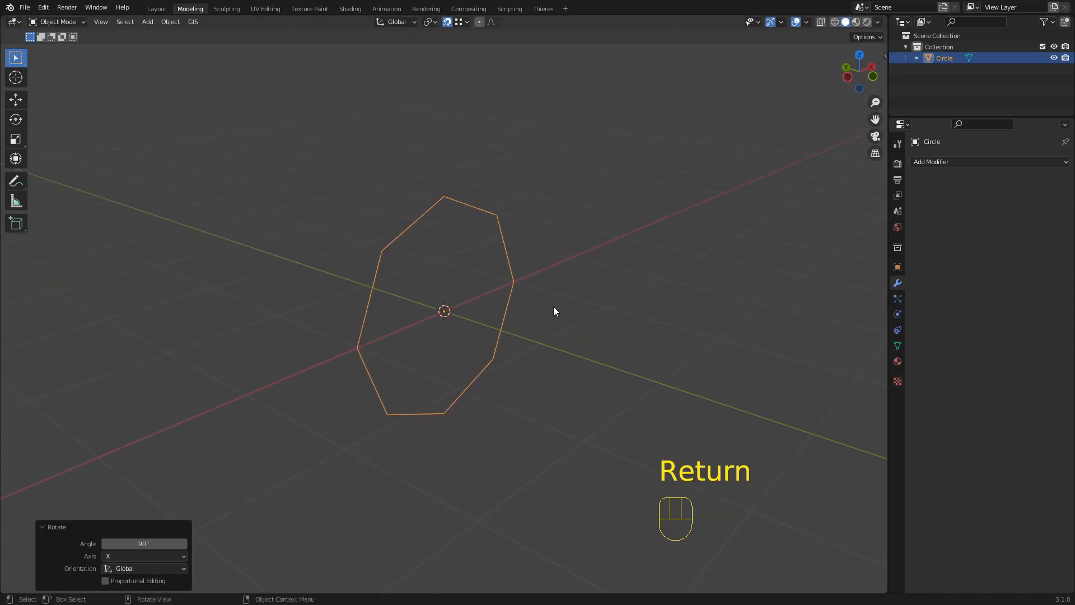
# Fill the octagon with a face in Edit Mode and duplicate it about 111 mm along X.
pyautogui.moveTo(453, 230); pyautogui.dragTo(422, 280, button='middle')
pyautogui.press('Tab')
pyautogui.press('f')
pyautogui.keyDown('shift'); pyautogui.moveTo(530, 338); pyautogui.dragTo(497, 225, button='middle'); pyautogui.keyUp('shift')
pyautogui.keyDown('shift'); pyautogui.moveTo(497, 225); pyautogui.dragTo(313, 164, button='middle'); pyautogui.keyUp('shift')
pyautogui.scroll(2, 463, 252)
pyautogui.keyDown('alt'); pyautogui.moveTo(386, 318); pyautogui.dragTo(442, 370, button='middle'); pyautogui.keyUp('alt')
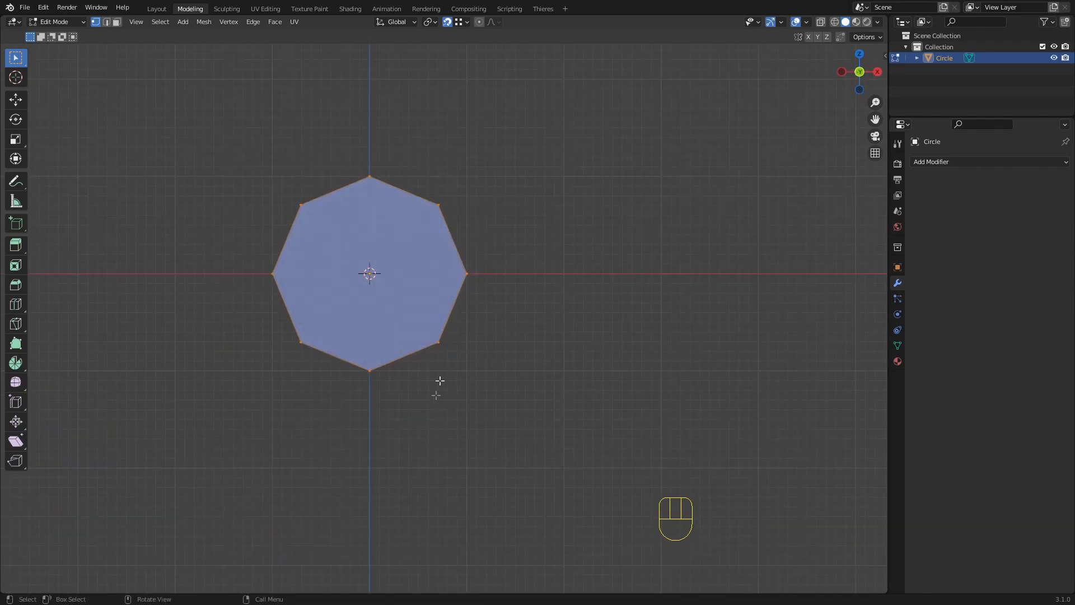
pyautogui.hotkey('shift', 'd')
pyautogui.press('x')
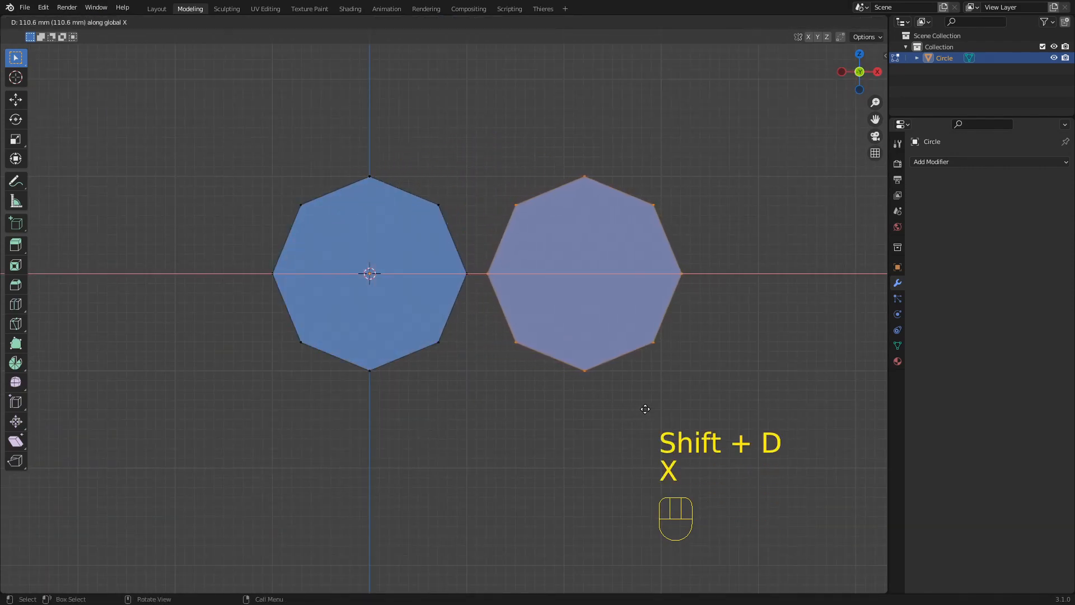
pyautogui.click(645, 409)
# Bridge the gap between the two octagons with an upper and a lower face.
pyautogui.moveTo(415, 192); pyautogui.dragTo(520, 287)
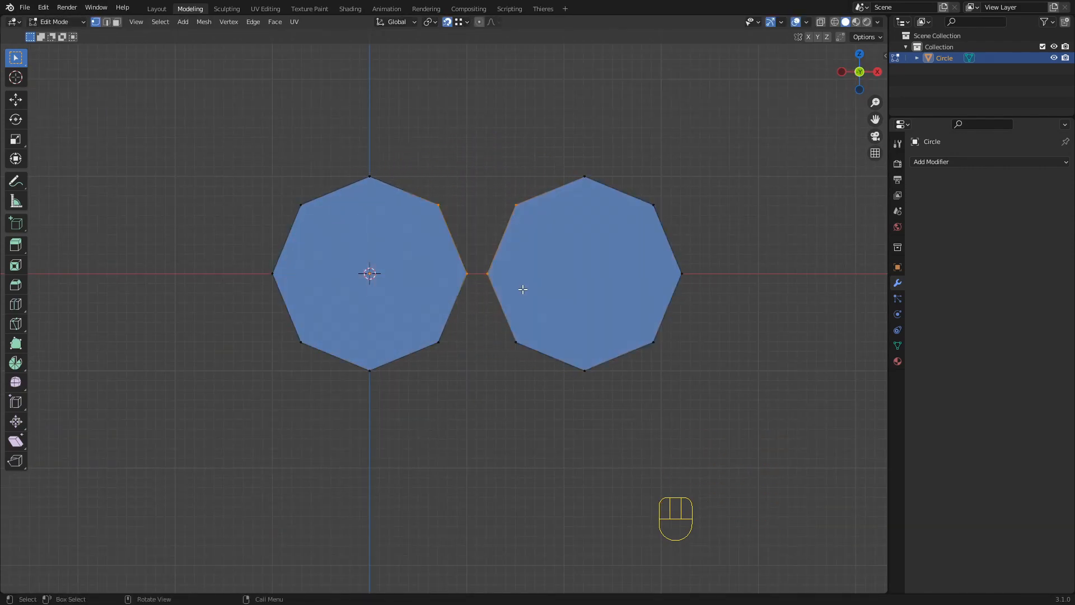
pyautogui.press('f')
pyautogui.moveTo(418, 254); pyautogui.dragTo(530, 356)
pyautogui.press('f')
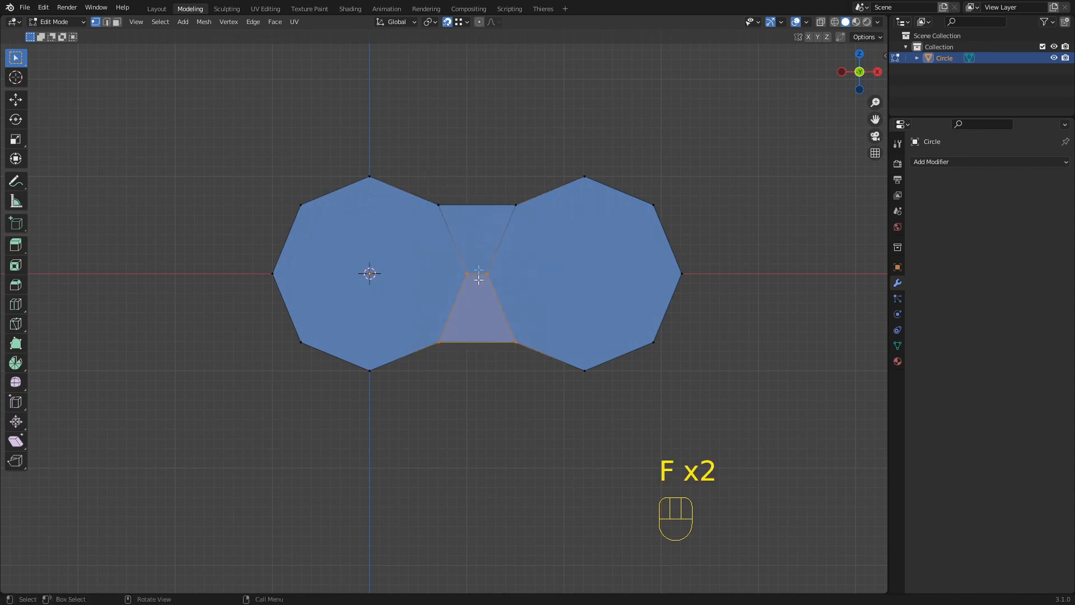
# Add one centred loop cut across the bridging faces and scale its outer vertices to 0.891 along Z for a narrower waist.
pyautogui.hotkey('ctrl', 'r')
pyautogui.click(479, 210)
pyautogui.press('Escape')
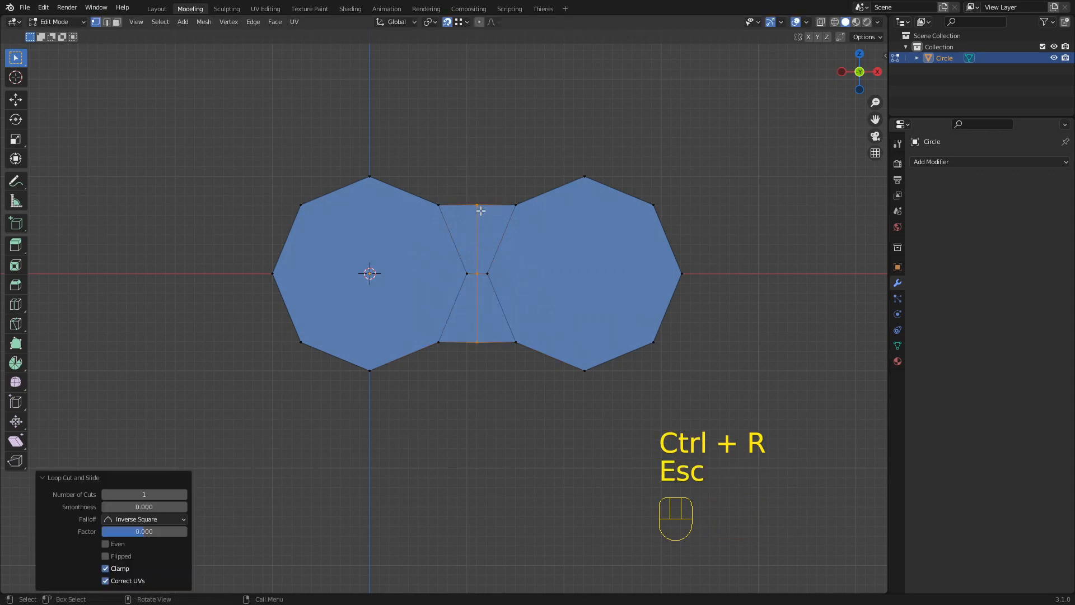
pyautogui.press('1')
pyautogui.click(475, 203)
pyautogui.press('s')
pyautogui.press('z')
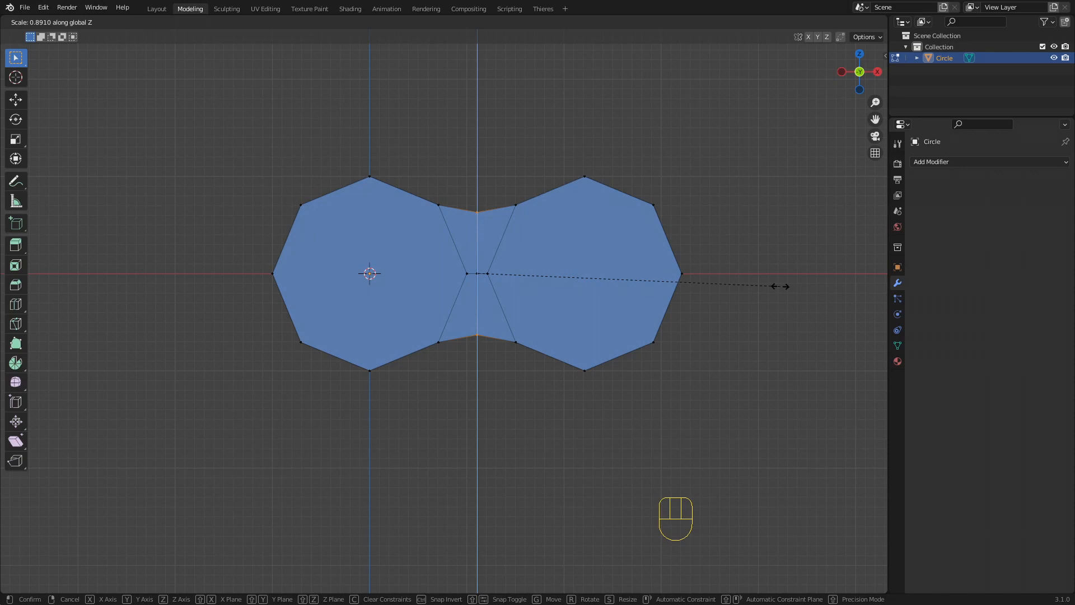
pyautogui.click(779, 286)
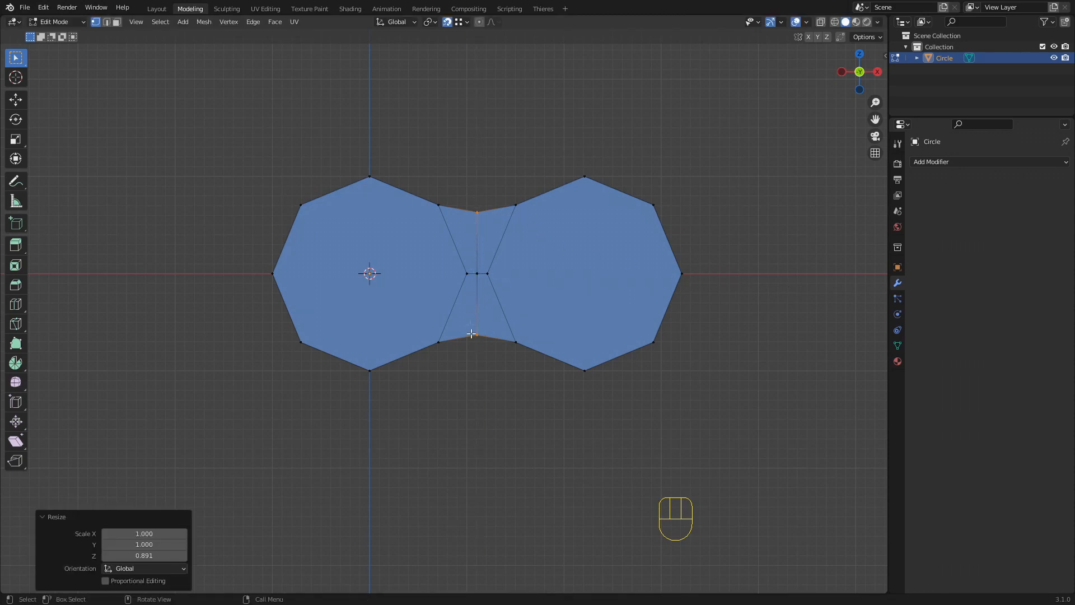
# Dissolve the three inner vertices at the waist to merge the outline into one face, and leave Edit Mode.
pyautogui.scroll(1, 481, 213)
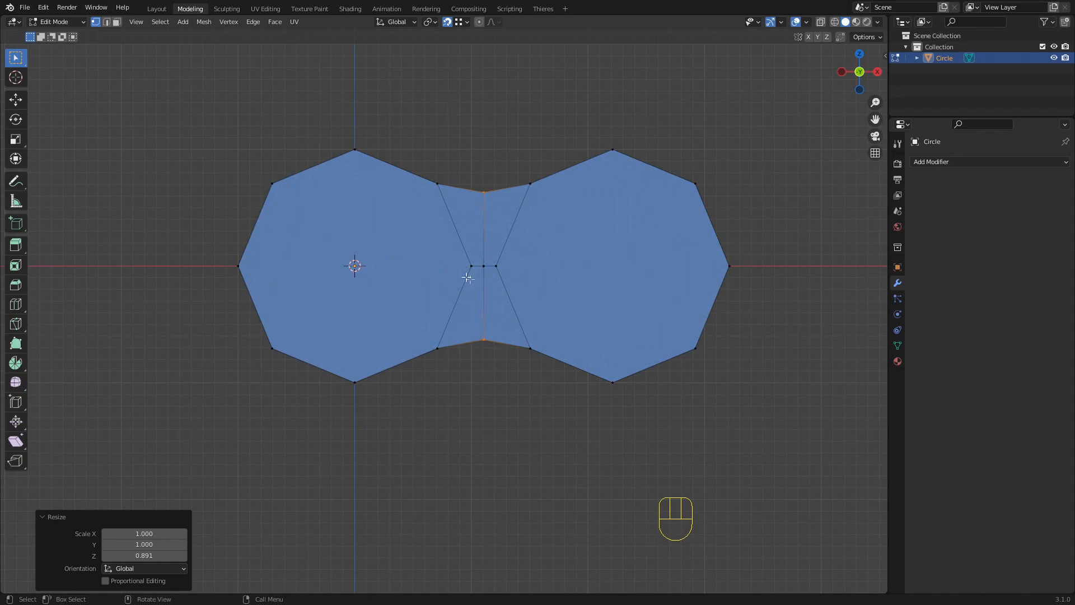
pyautogui.moveTo(471, 280); pyautogui.dragTo(504, 255)
pyautogui.press('x')
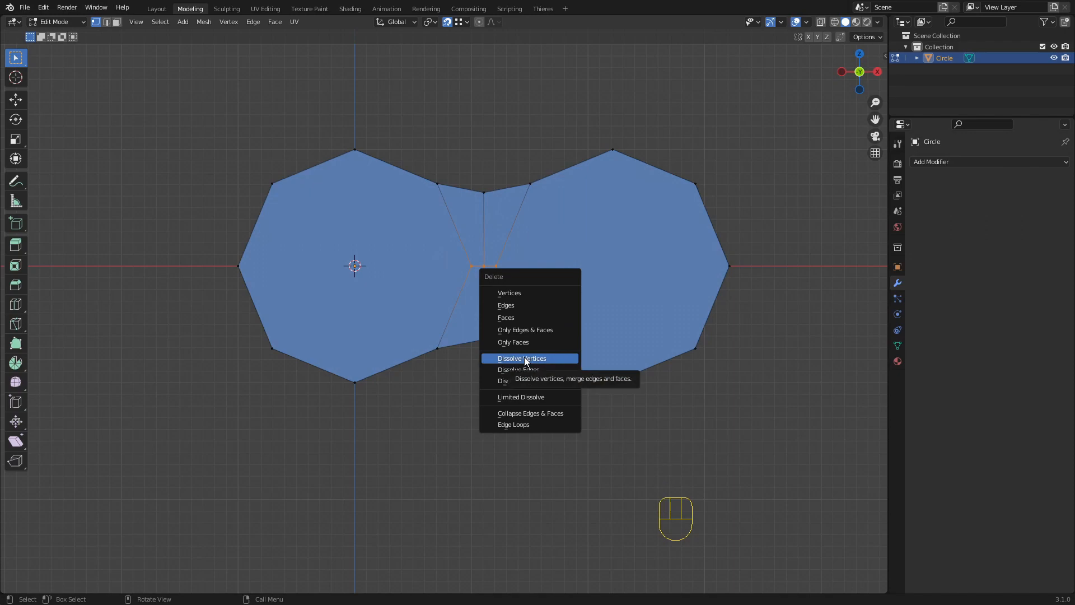
pyautogui.click(525, 357)
pyautogui.moveTo(475, 266); pyautogui.dragTo(497, 317, button='middle')
pyautogui.press('Tab')
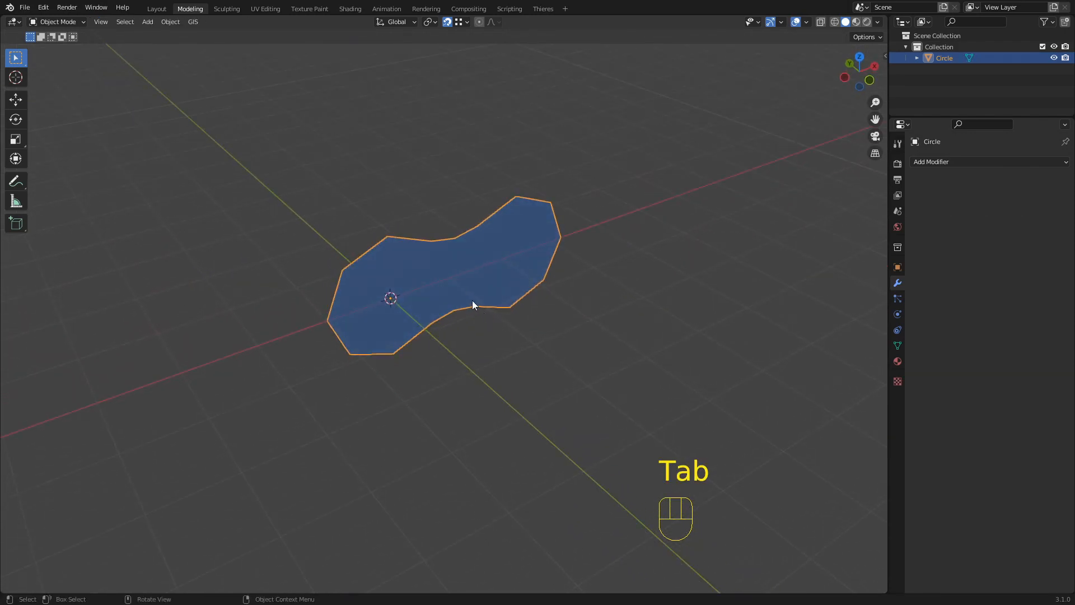
# Extrude the whole face about 8 mm and move the extruded face along Y to adjust the plate's thickness.
pyautogui.press('Tab')
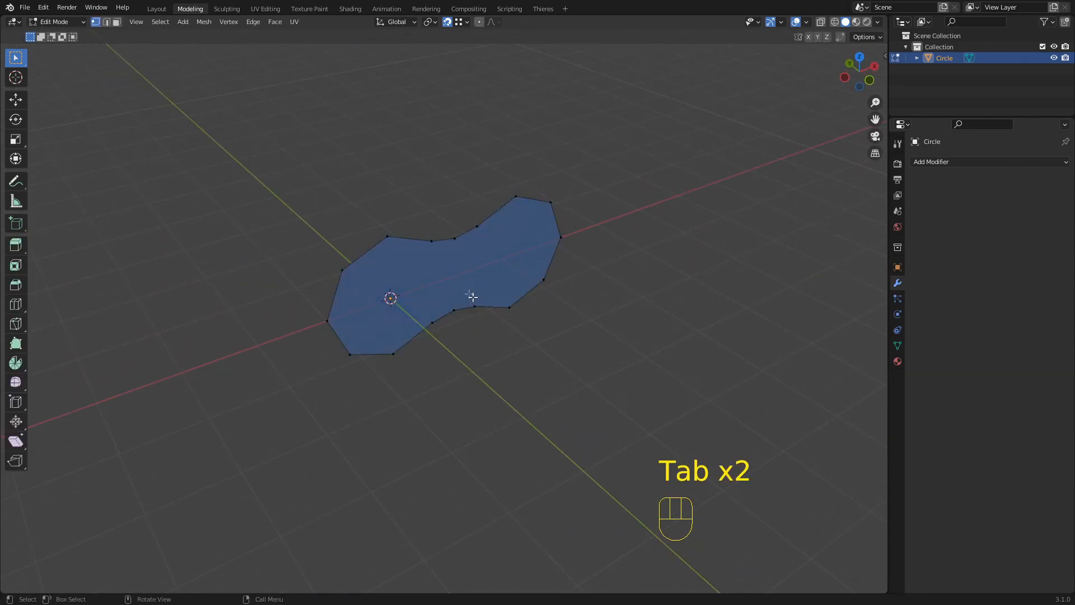
pyautogui.press('3')
pyautogui.moveTo(467, 265); pyautogui.dragTo(554, 283, button='middle')
pyautogui.press('1')
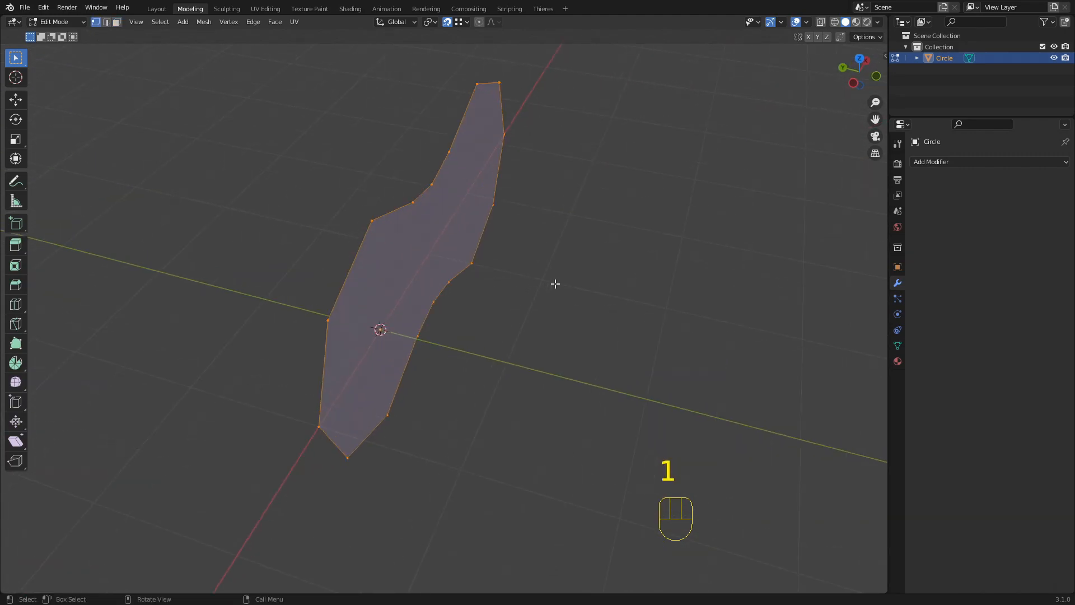
pyautogui.press('e')
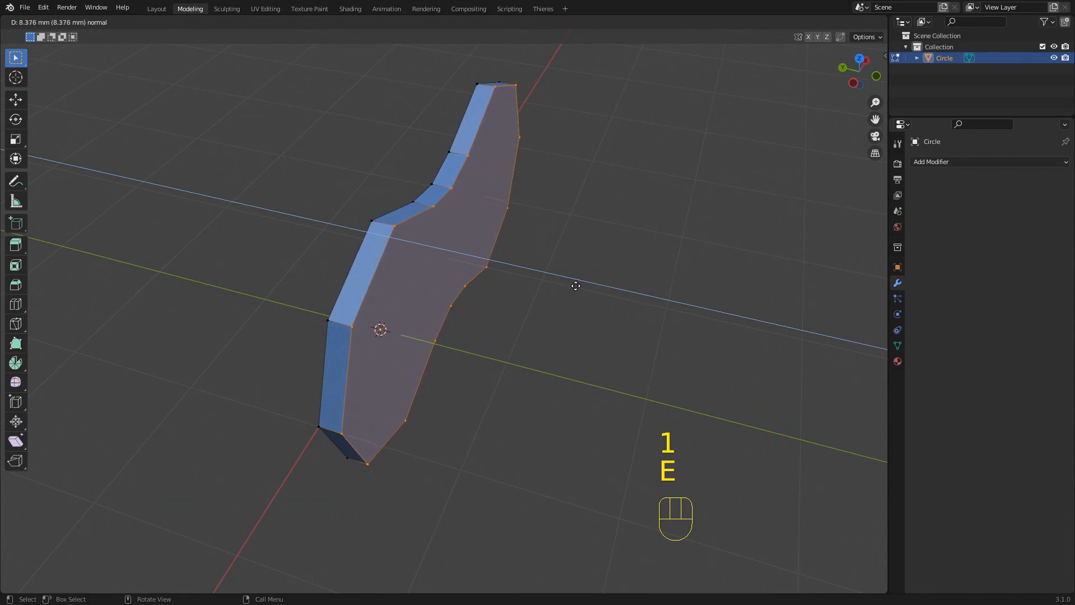
pyautogui.click(577, 285)
pyautogui.moveTo(532, 293); pyautogui.dragTo(427, 246, button='middle')
pyautogui.press('g')
pyautogui.press('y')
pyautogui.click(511, 269)
# Shade the link plate smooth in Object Mode and enable Auto Smooth with an angle of 45°.
pyautogui.press('Tab')
pyautogui.click(427, 245)
pyautogui.rightClick(422, 241)
pyautogui.click(422, 241)
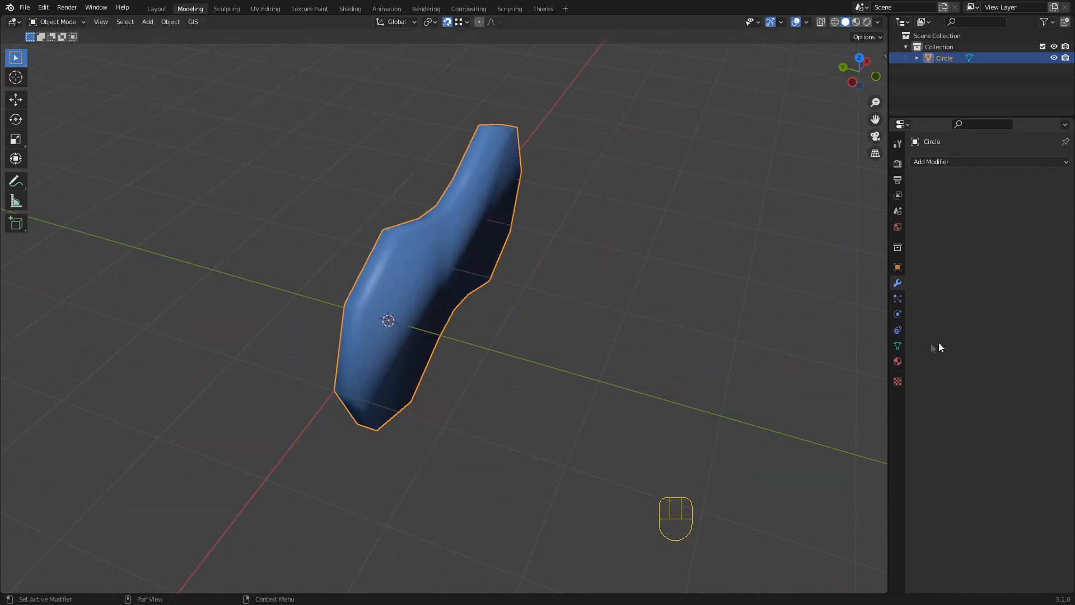
pyautogui.click(898, 347)
pyautogui.click(977, 395)
pyautogui.click(1015, 395)
pyautogui.write('45')
pyautogui.press('Return')
# Add a Subdivision Surface modifier to the link plate.
pyautogui.moveTo(586, 290); pyautogui.dragTo(448, 244, button='middle')
pyautogui.keyDown('shift'); pyautogui.moveTo(383, 237); pyautogui.dragTo(465, 222, button='middle'); pyautogui.keyUp('shift')
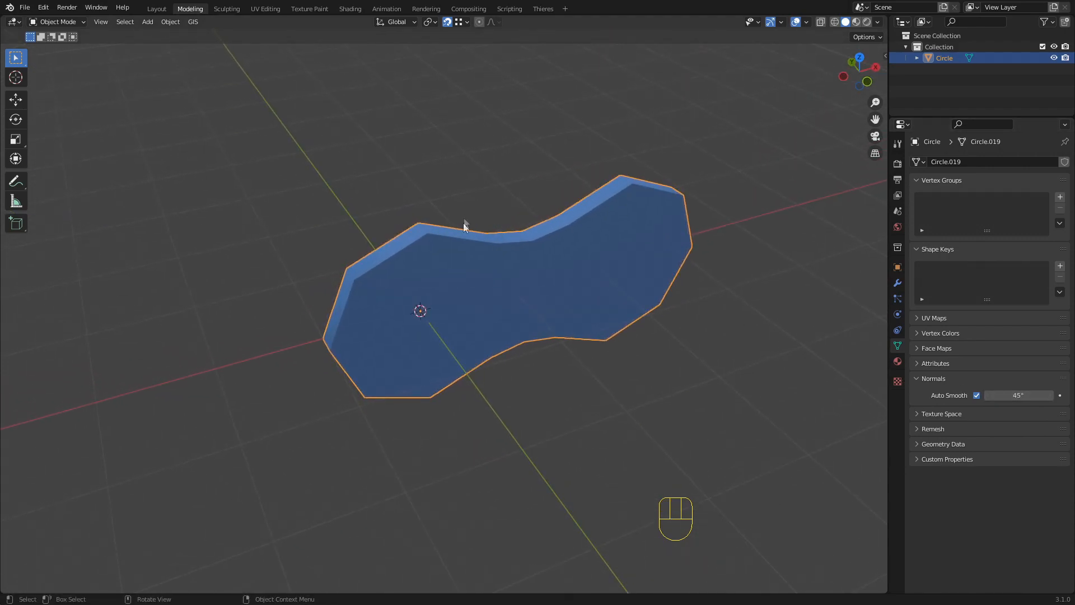
pyautogui.click(897, 286)
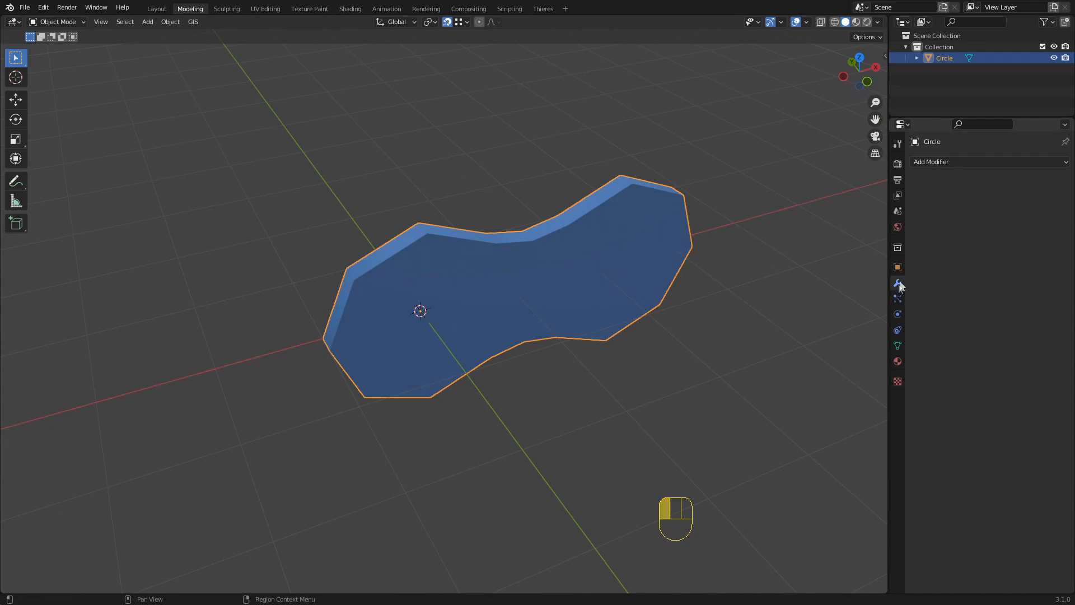
pyautogui.click(953, 163)
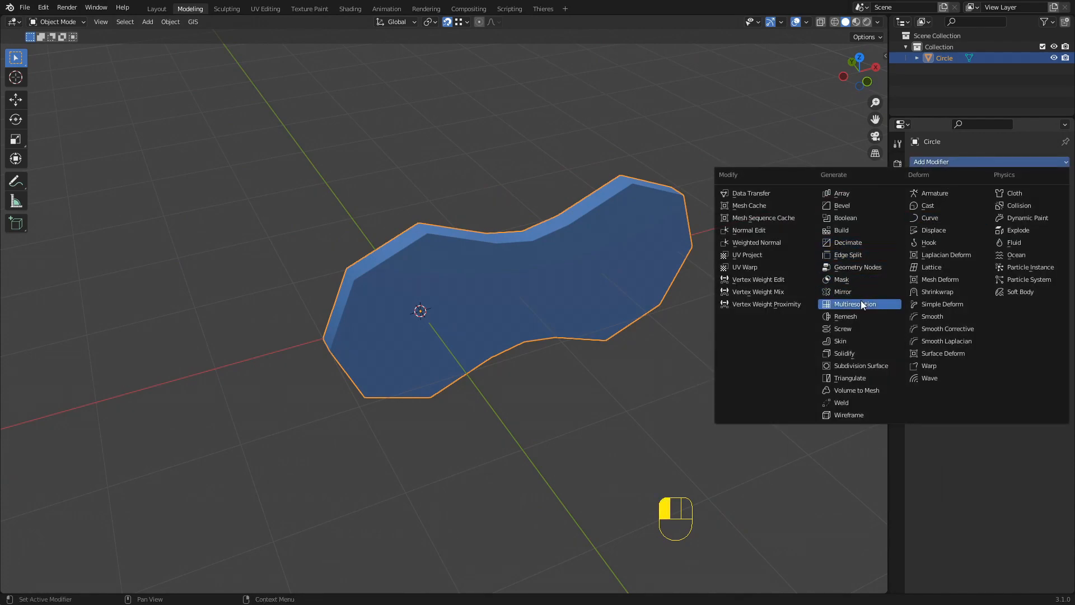
pyautogui.click(862, 365)
pyautogui.moveTo(490, 288); pyautogui.dragTo(598, 249, button='middle')
pyautogui.moveTo(506, 255); pyautogui.dragTo(489, 269, button='middle')
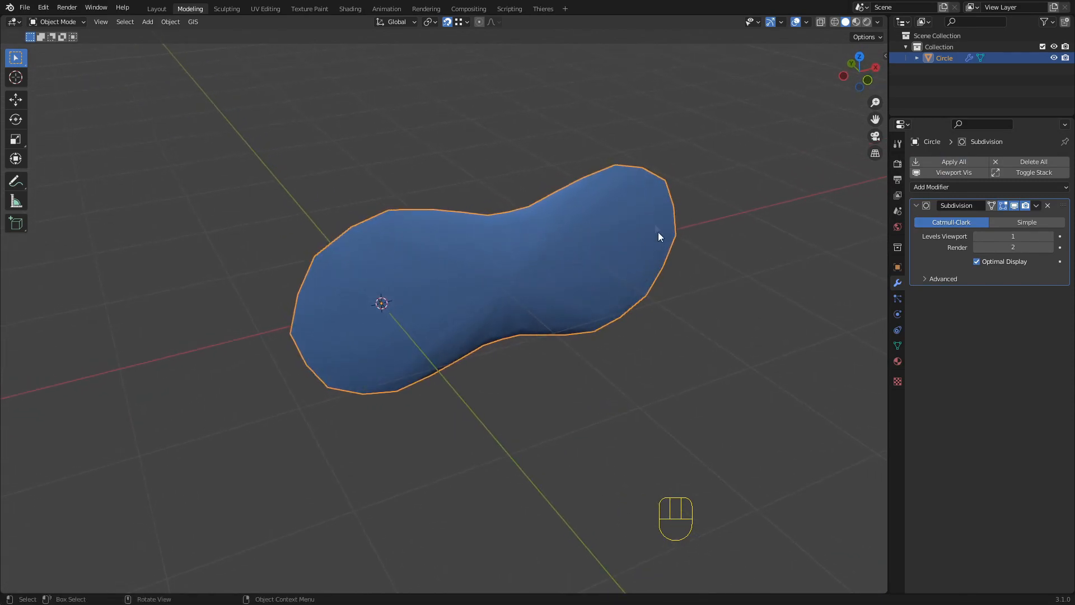
# Crease the front and back outline edge loops of the plate with a factor of 1, and leave Edit Mode.
pyautogui.press('Tab')
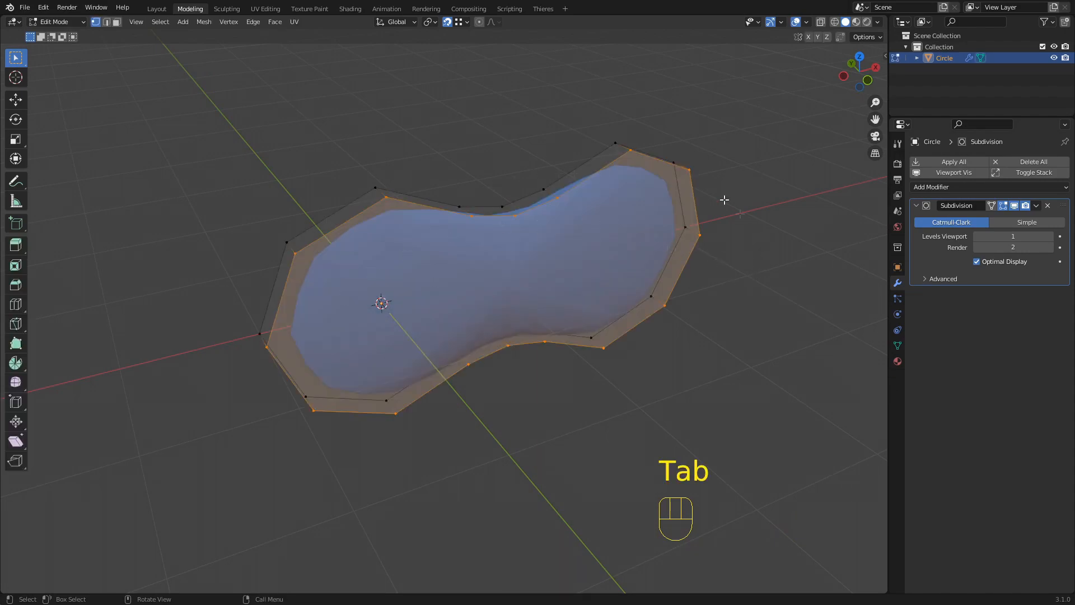
pyautogui.moveTo(432, 269); pyautogui.dragTo(448, 274, button='middle')
pyautogui.click(543, 354)
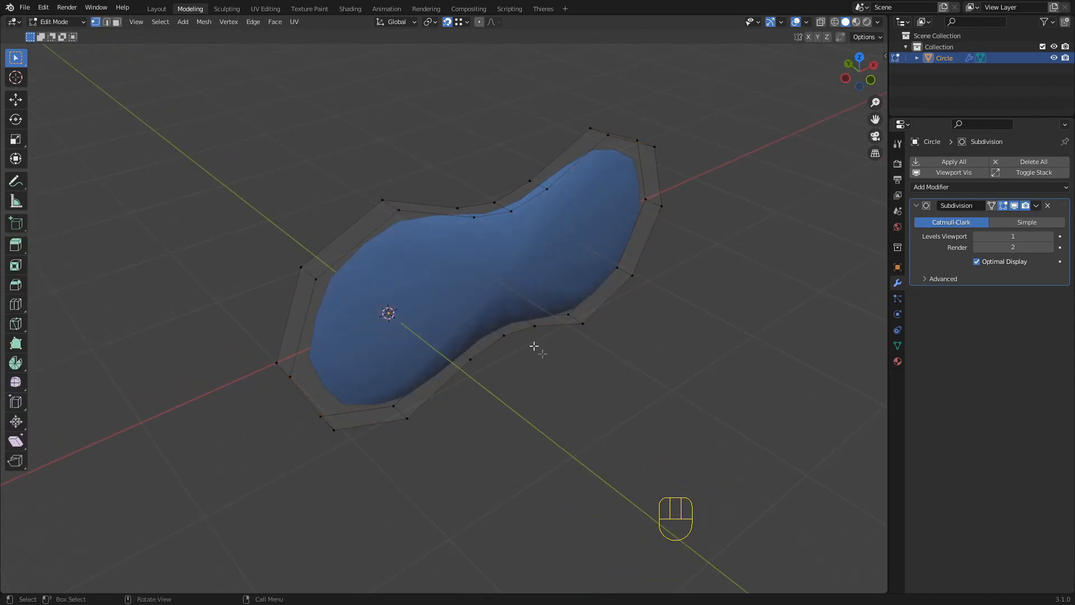
pyautogui.keyDown('alt'); pyautogui.keyDown('shift'); pyautogui.click(375, 232); pyautogui.keyUp('shift'); pyautogui.keyUp('alt')
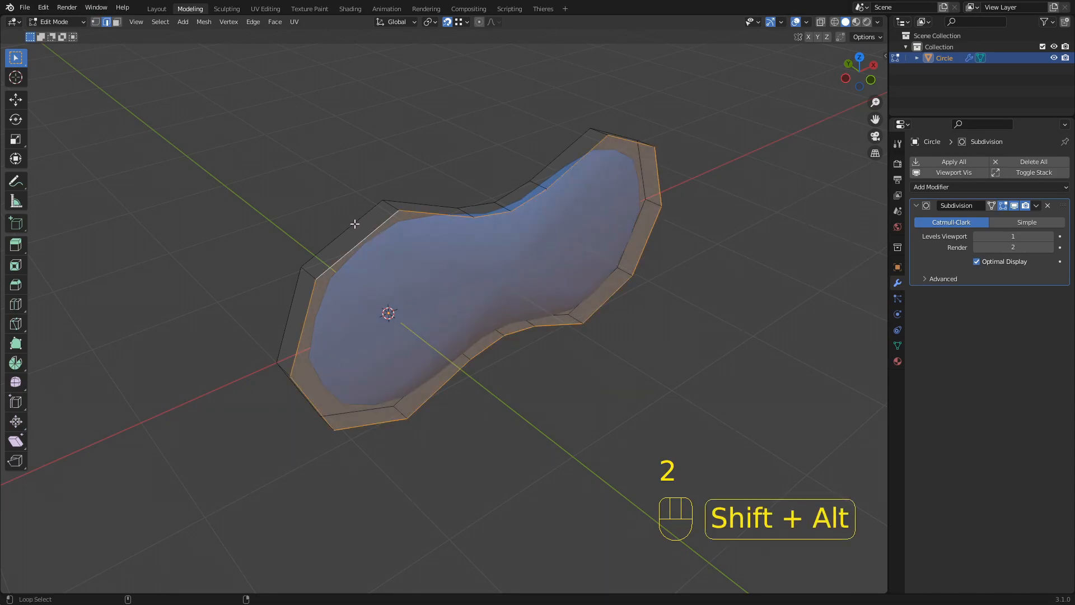
pyautogui.moveTo(355, 226); pyautogui.dragTo(381, 235, button='middle')
pyautogui.moveTo(381, 235); pyautogui.dragTo(382, 239, button='right')
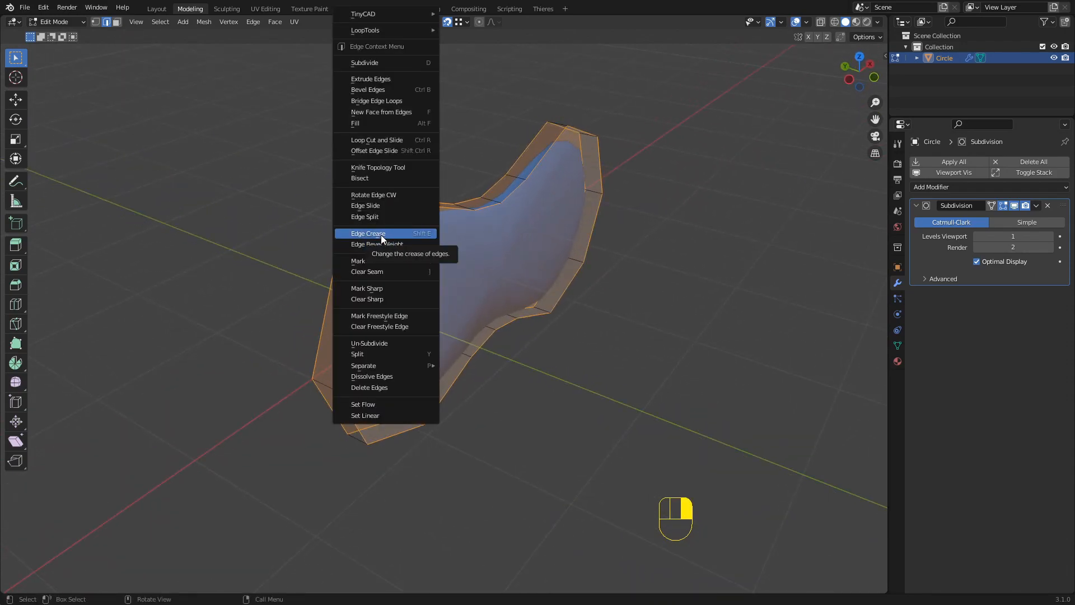
pyautogui.moveTo(381, 235); pyautogui.dragTo(381, 234, button='right')
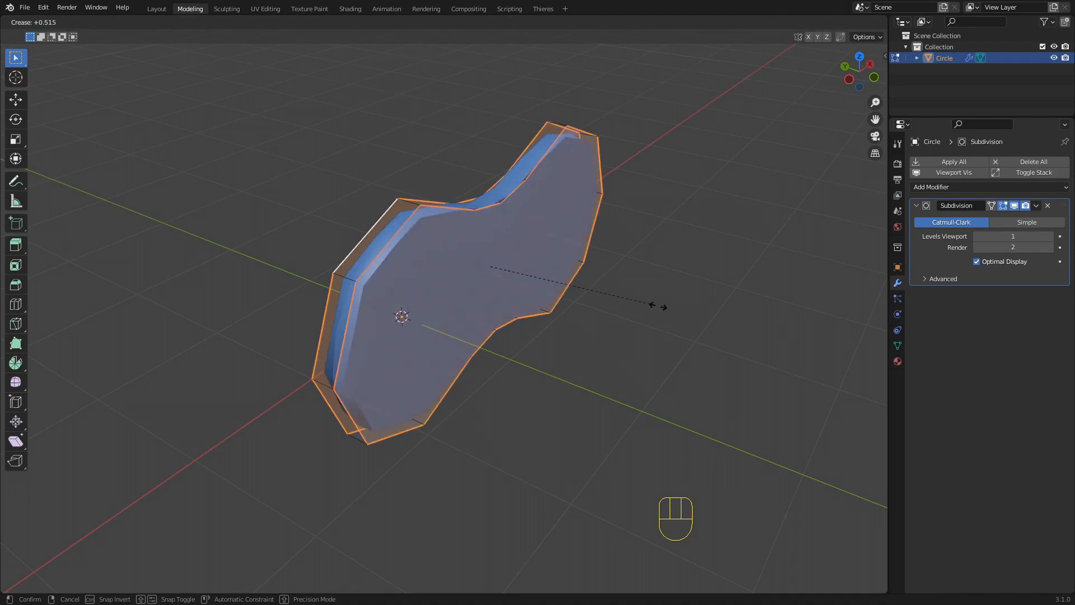
pyautogui.click(298, 377)
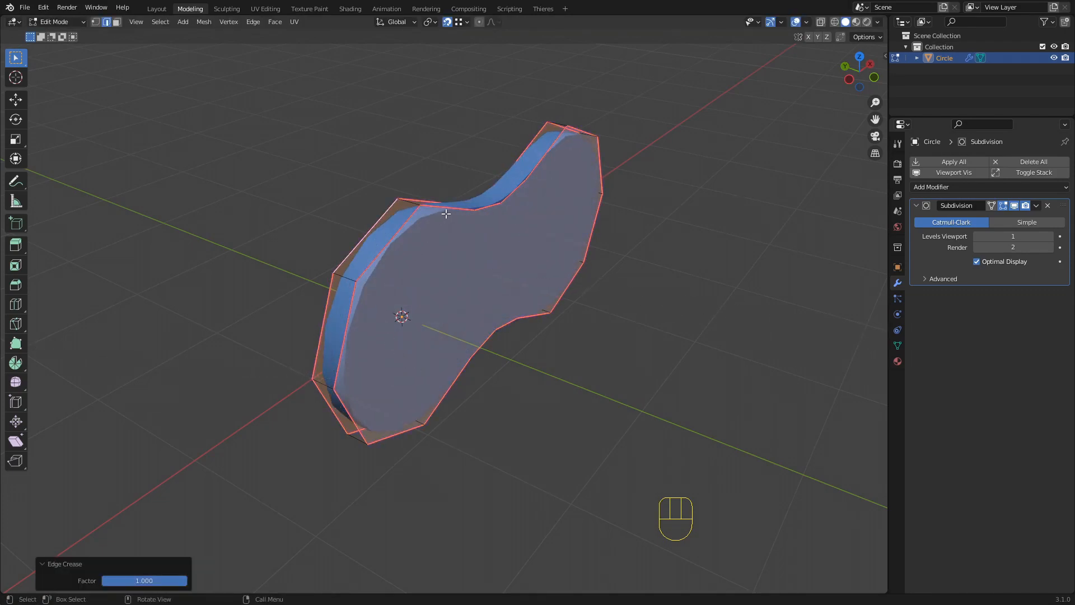
pyautogui.moveTo(557, 169); pyautogui.dragTo(391, 194, button='middle')
pyautogui.press('Tab')
pyautogui.moveTo(508, 233); pyautogui.dragTo(482, 280, button='middle')
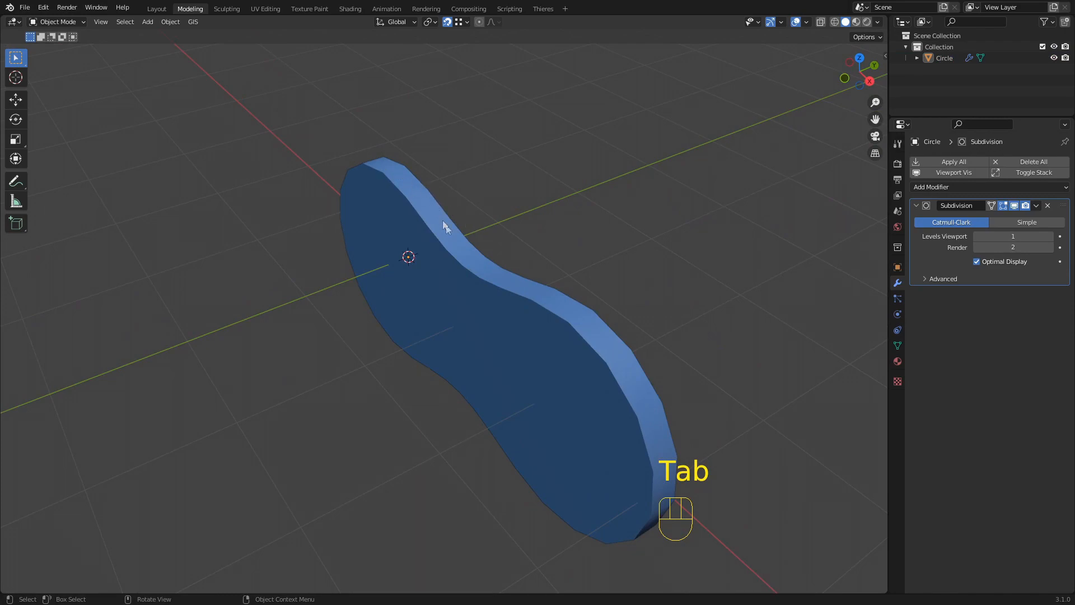
pyautogui.moveTo(369, 183); pyautogui.dragTo(601, 303, button='middle')
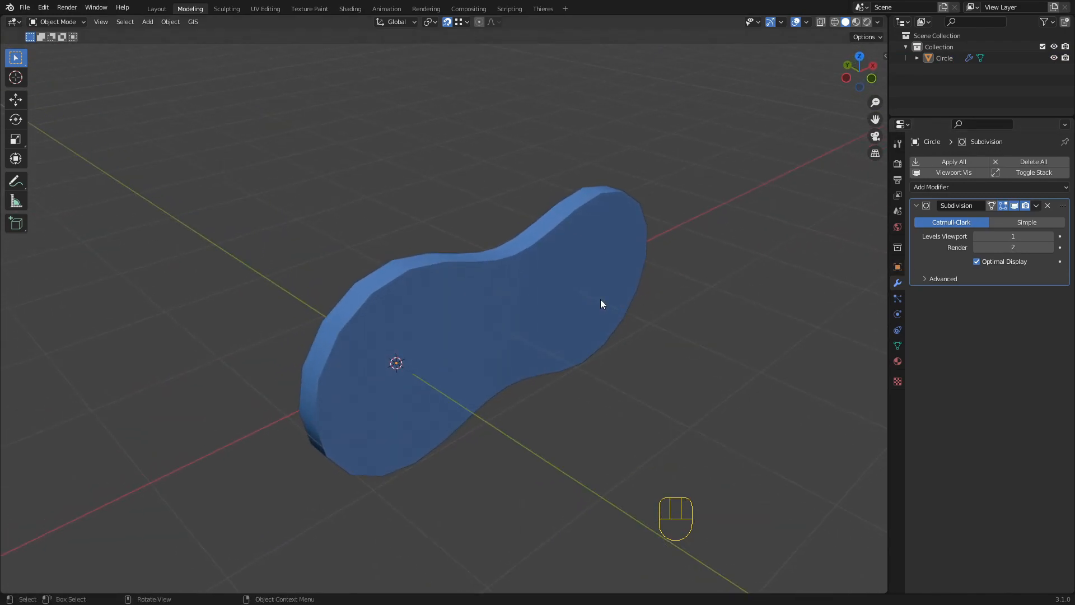
# Turn off the Subdivision modifier's viewport display and show the plate as a wireframe in Edit Mode.
pyautogui.click(1014, 206)
pyautogui.moveTo(550, 294); pyautogui.dragTo(471, 317, button='middle')
pyautogui.click(454, 334)
pyautogui.press('Tab')
pyautogui.press('z')
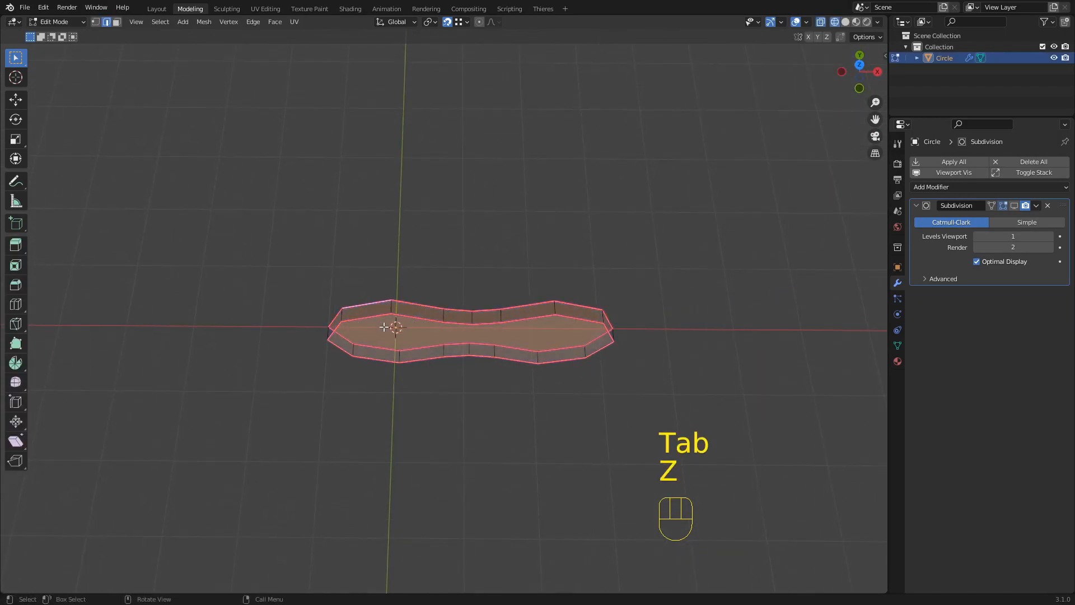
# Duplicate the whole link plate and place the copy in front of it along Y as the pair's second plate.
pyautogui.press('1')
pyautogui.moveTo(271, 252); pyautogui.dragTo(648, 430)
pyautogui.keyDown('alt'); pyautogui.moveTo(685, 350); pyautogui.dragTo(682, 368, button='middle'); pyautogui.keyUp('alt')
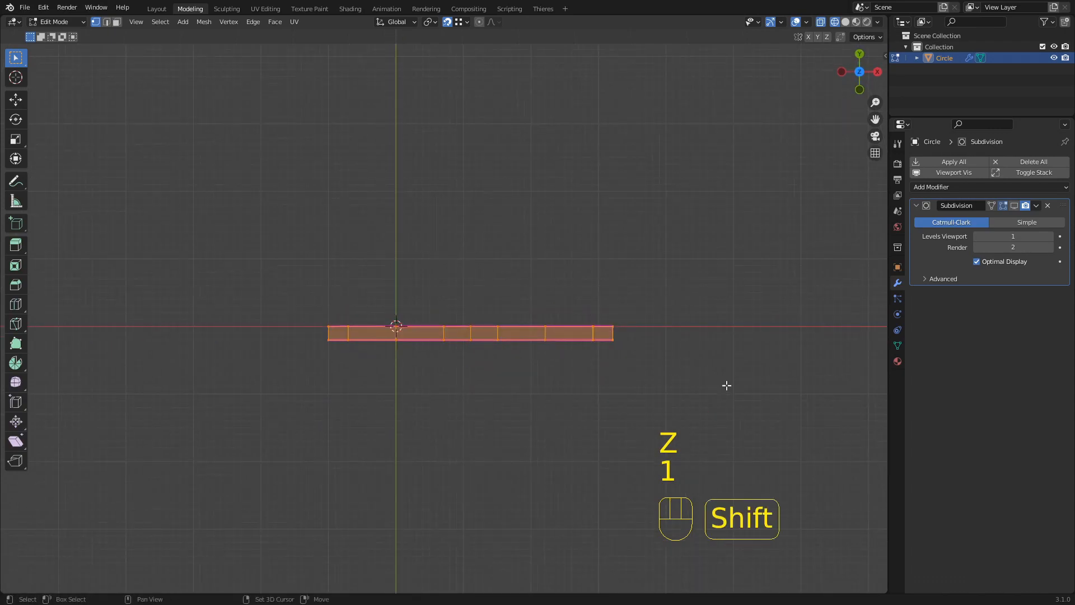
pyautogui.hotkey('shift', 'd')
pyautogui.press('y')
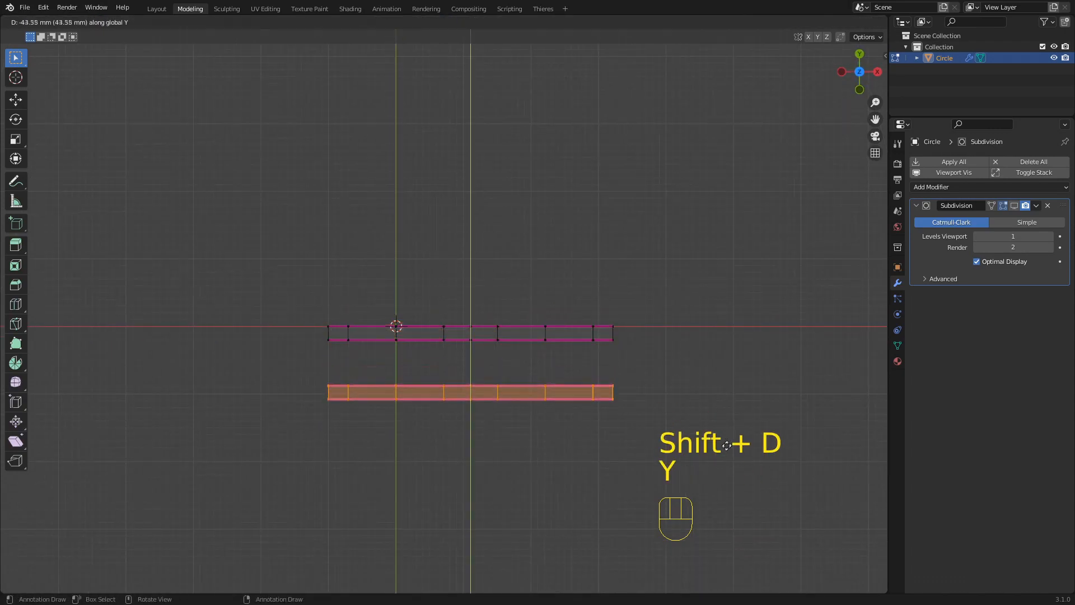
pyautogui.click(694, 416)
pyautogui.press('z')
pyautogui.moveTo(713, 394)
pyautogui.mouseDown(button='middle')
pyautogui.moveTo(675, 339)
pyautogui.moveTo(641, 331)
pyautogui.moveTo(679, 334)
pyautogui.moveTo(677, 314)
pyautogui.moveTo(555, 423)
pyautogui.moveTo(507, 420)
pyautogui.moveTo(499, 331)
pyautogui.moveTo(470, 328)
pyautogui.moveTo(483, 305)
pyautogui.moveTo(487, 401)
pyautogui.moveTo(509, 355)
pyautogui.moveTo(487, 413)
pyautogui.mouseUp(button='middle')
pyautogui.press('z')
# Select both plates and duplicate the pair about 225.61 mm along X.
pyautogui.moveTo(289, 254); pyautogui.dragTo(678, 349)
pyautogui.keyDown('shift'); pyautogui.moveTo(289, 373); pyautogui.dragTo(699, 471); pyautogui.keyUp('shift')
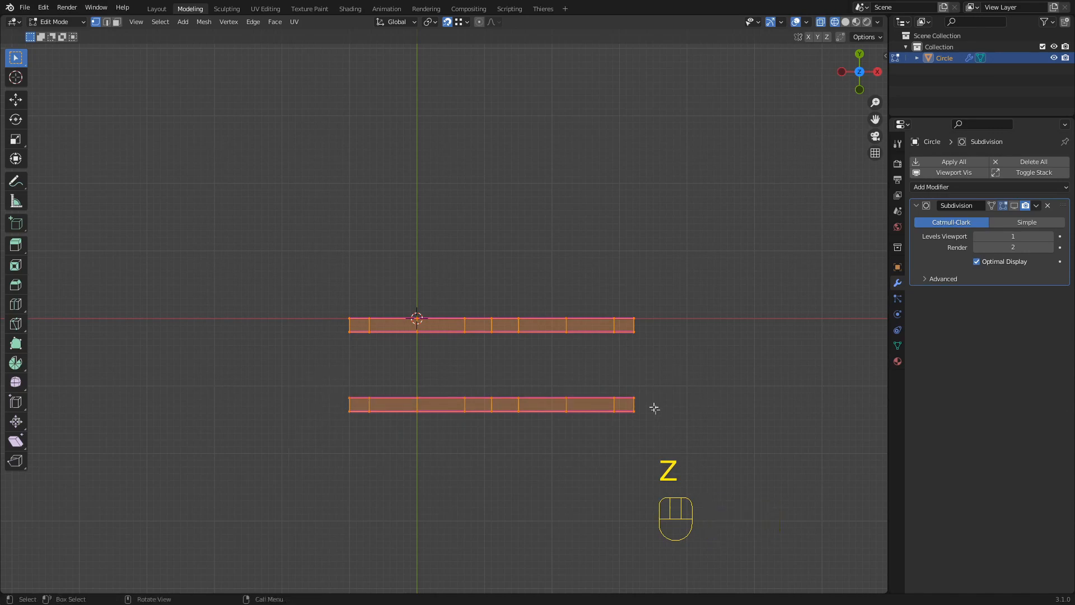
pyautogui.hotkey('shift', 'd')
pyautogui.press('x')
pyautogui.click(819, 384)
pyautogui.moveTo(818, 384); pyautogui.dragTo(648, 289, button='middle')
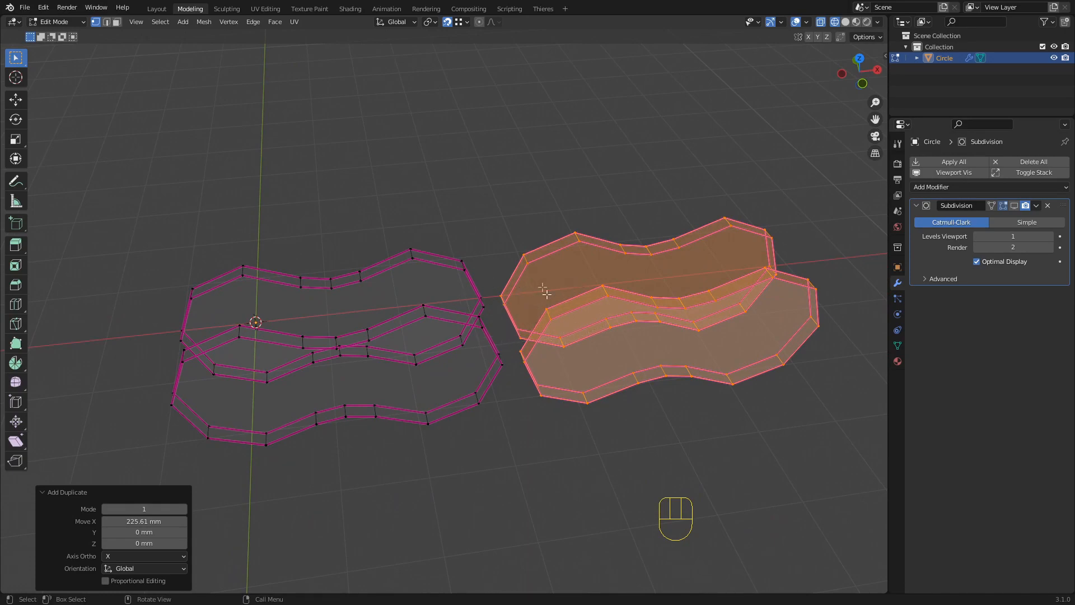
pyautogui.moveTo(574, 351); pyautogui.dragTo(550, 324, button='middle')
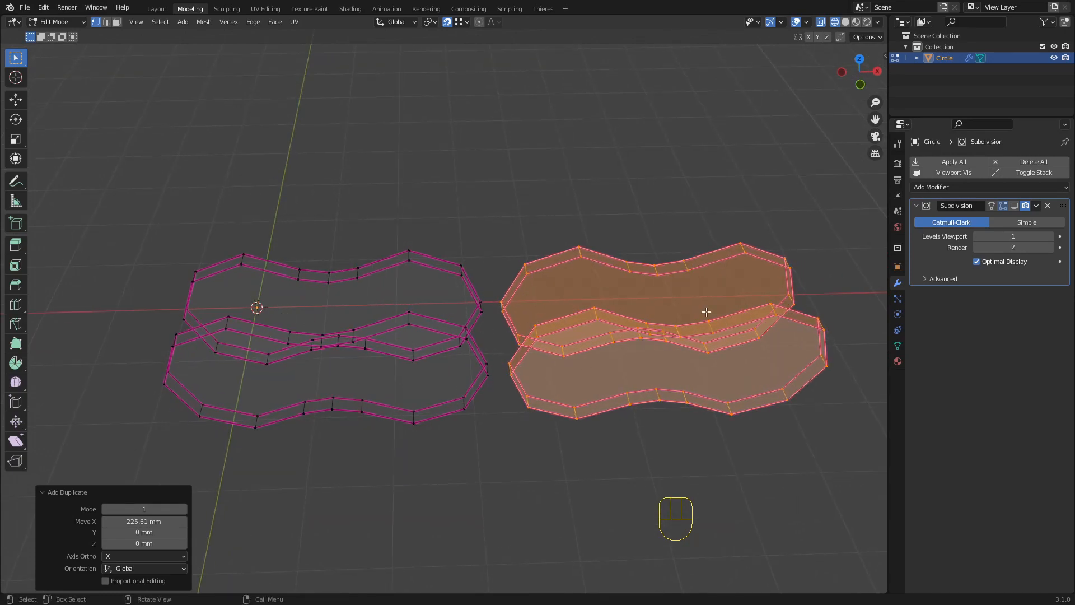
# Separate the duplicated plate pair into its own object, and return to Object Mode with solid shading.
pyautogui.press('p')
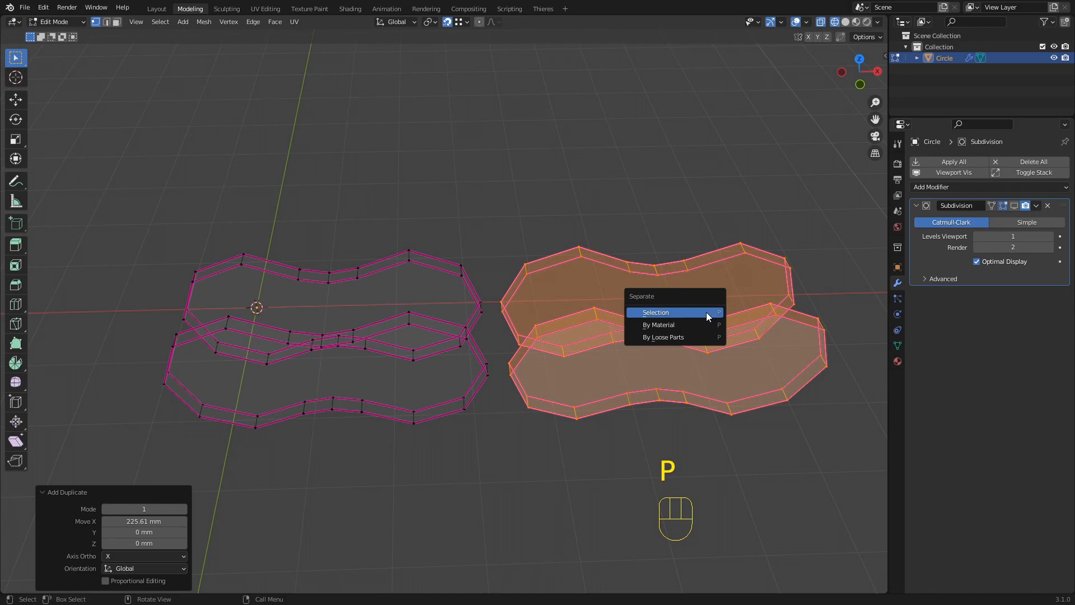
pyautogui.click(707, 311)
pyautogui.press('Tab')
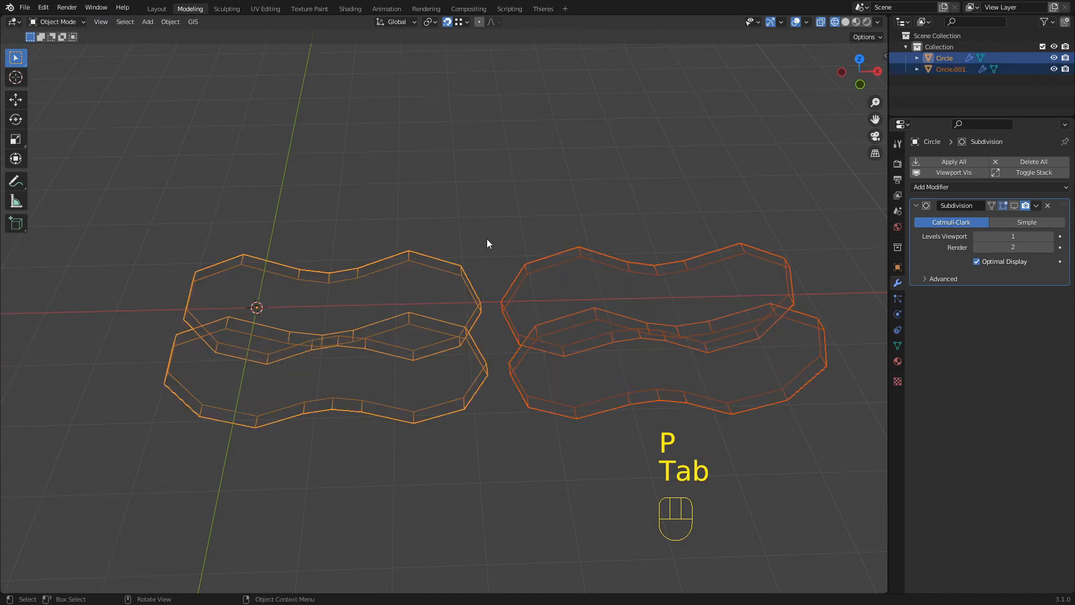
pyautogui.press('z')
pyautogui.click(663, 297)
pyautogui.click(607, 283)
pyautogui.click(433, 314)
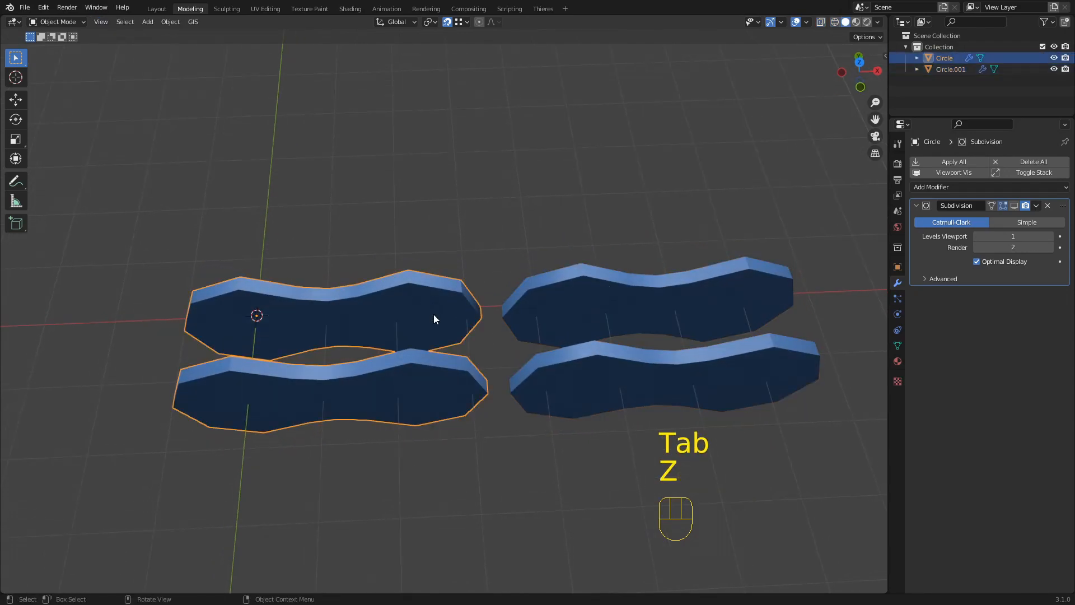
# In the separated object's mesh, select both plates and move them along X until their ends overlap the first pair's.
pyautogui.click(606, 303)
pyautogui.moveTo(603, 305)
pyautogui.mouseDown(button='middle')
pyautogui.moveTo(598, 353)
pyautogui.moveTo(501, 343)
pyautogui.mouseUp(button='middle')
pyautogui.press('Tab')
pyautogui.press('z')
pyautogui.click(534, 346)
pyautogui.moveTo(507, 311); pyautogui.dragTo(789, 347)
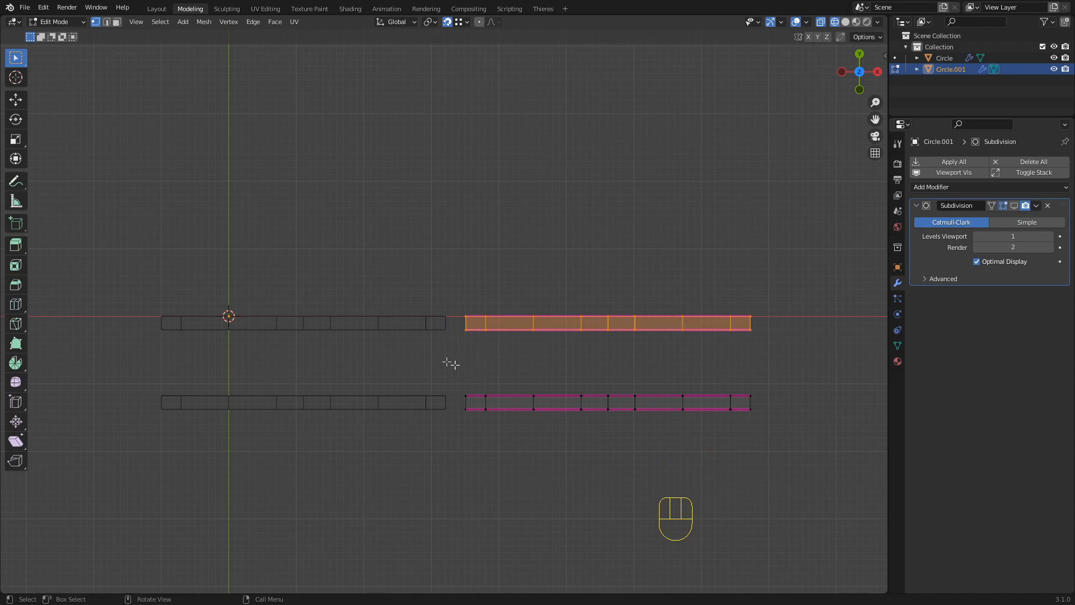
pyautogui.keyDown('shift'); pyautogui.moveTo(459, 367); pyautogui.dragTo(752, 429); pyautogui.keyUp('shift')
pyautogui.press('g')
pyautogui.press('x')
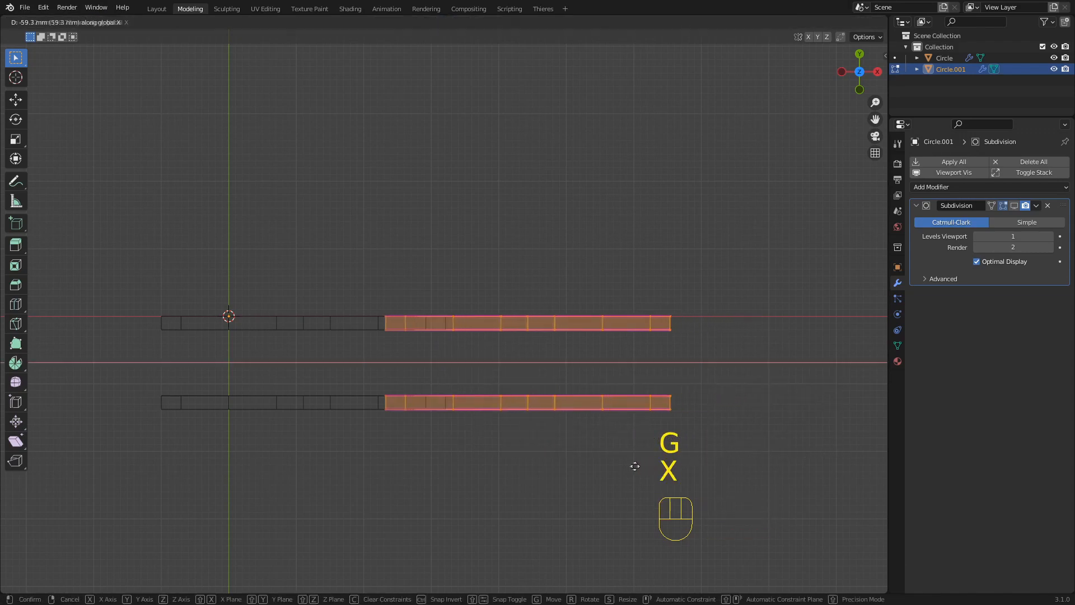
pyautogui.click(602, 464)
# Move the second pair's back plate along Y, vertex-snapping it against the inner face of the first pair's back plate.
pyautogui.keyDown('shift'); pyautogui.moveTo(394, 336); pyautogui.dragTo(482, 337, button='middle'); pyautogui.keyUp('shift')
pyautogui.scroll(2, 482, 335)
pyautogui.moveTo(391, 286); pyautogui.dragTo(867, 368)
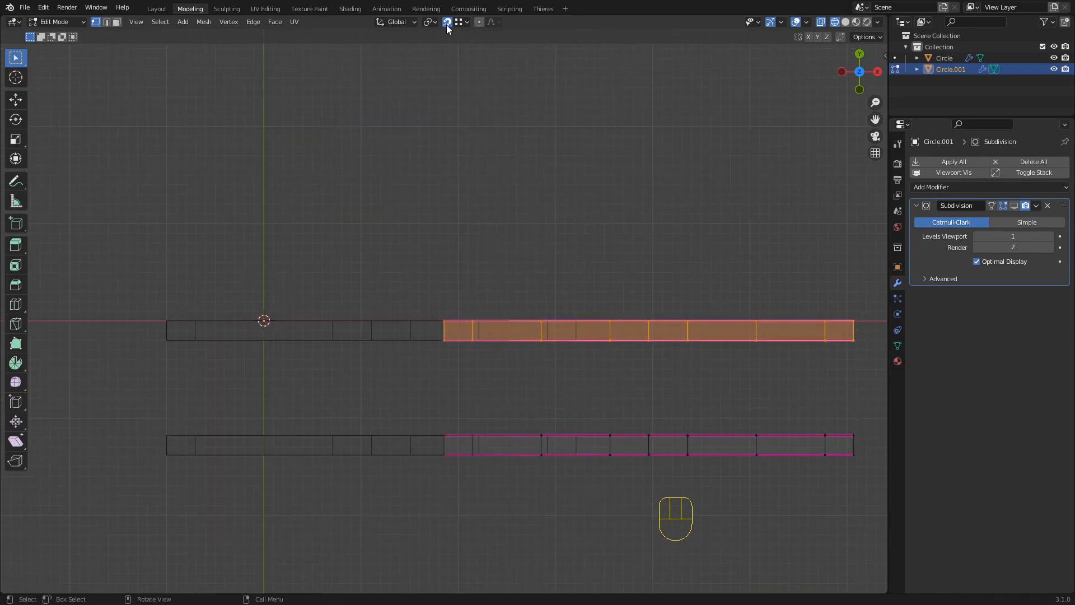
pyautogui.click(467, 22)
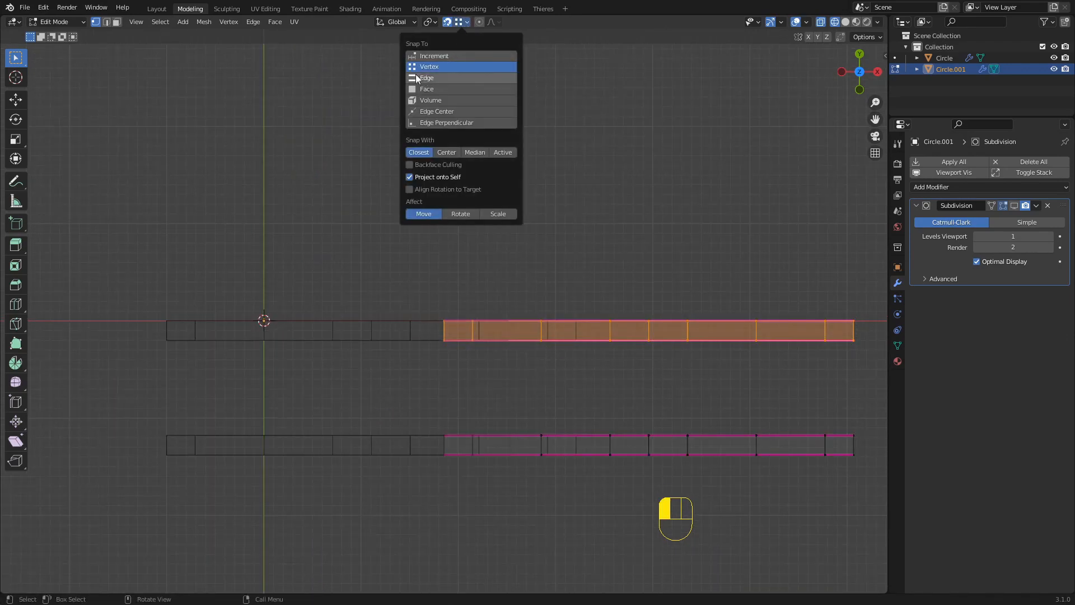
pyautogui.press('g')
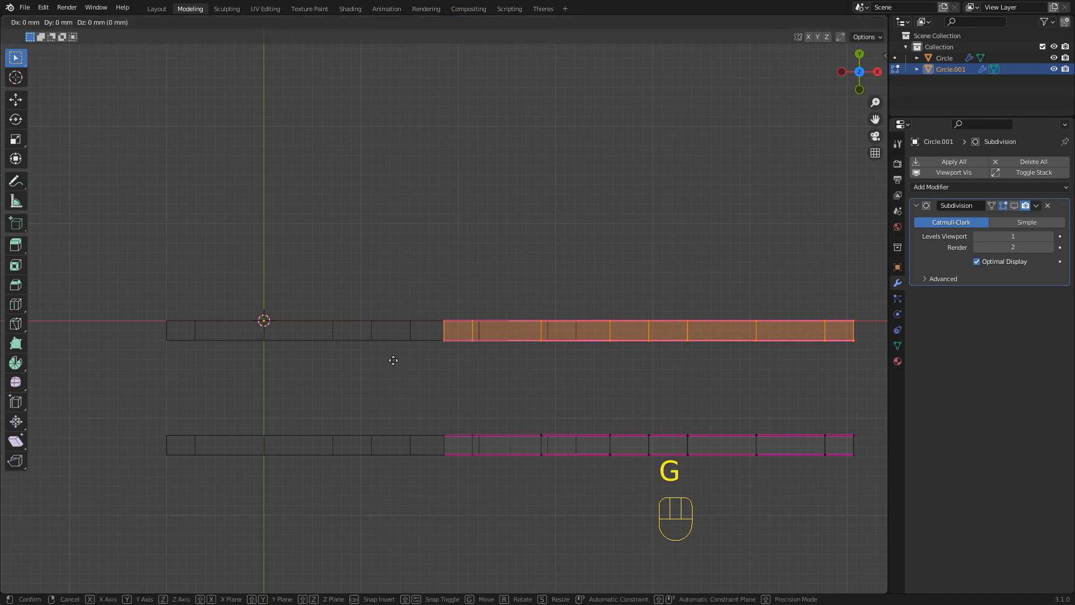
pyautogui.press('y')
pyautogui.click(389, 386)
pyautogui.press('g')
pyautogui.press('y')
pyautogui.click(478, 339)
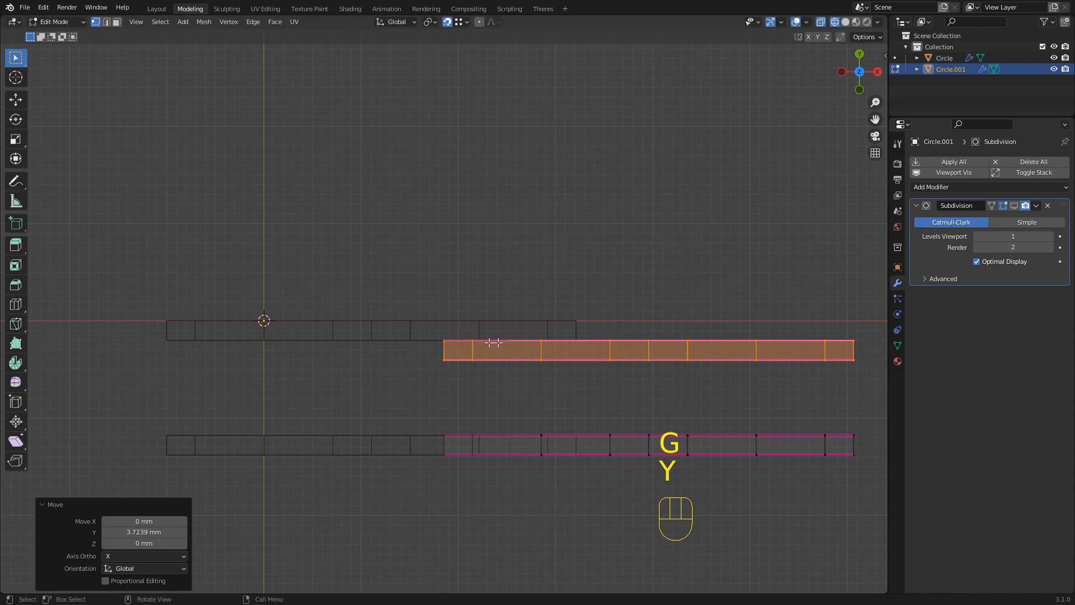
# Move the second pair's front plate along Y, vertex-snapping it against the inner face of the first pair's front plate.
pyautogui.press('z')
pyautogui.click(476, 331)
pyautogui.moveTo(394, 352); pyautogui.dragTo(456, 312, button='middle')
pyautogui.scroll(1, 444, 307)
pyautogui.moveTo(430, 279)
pyautogui.mouseDown(button='middle')
pyautogui.moveTo(559, 240)
pyautogui.moveTo(523, 199)
pyautogui.moveTo(399, 154)
pyautogui.moveTo(415, 213)
pyautogui.moveTo(398, 247)
pyautogui.moveTo(438, 366)
pyautogui.mouseUp(button='middle')
pyautogui.press('z')
pyautogui.click(375, 377)
pyautogui.moveTo(401, 371); pyautogui.dragTo(778, 442)
pyautogui.moveTo(767, 434)
pyautogui.mouseDown(button='middle')
pyautogui.moveTo(684, 392)
pyautogui.moveTo(711, 398)
pyautogui.moveTo(595, 413)
pyautogui.moveTo(560, 392)
pyautogui.mouseUp(button='middle')
pyautogui.scroll(2, 435, 389)
pyautogui.press('g')
pyautogui.press('y')
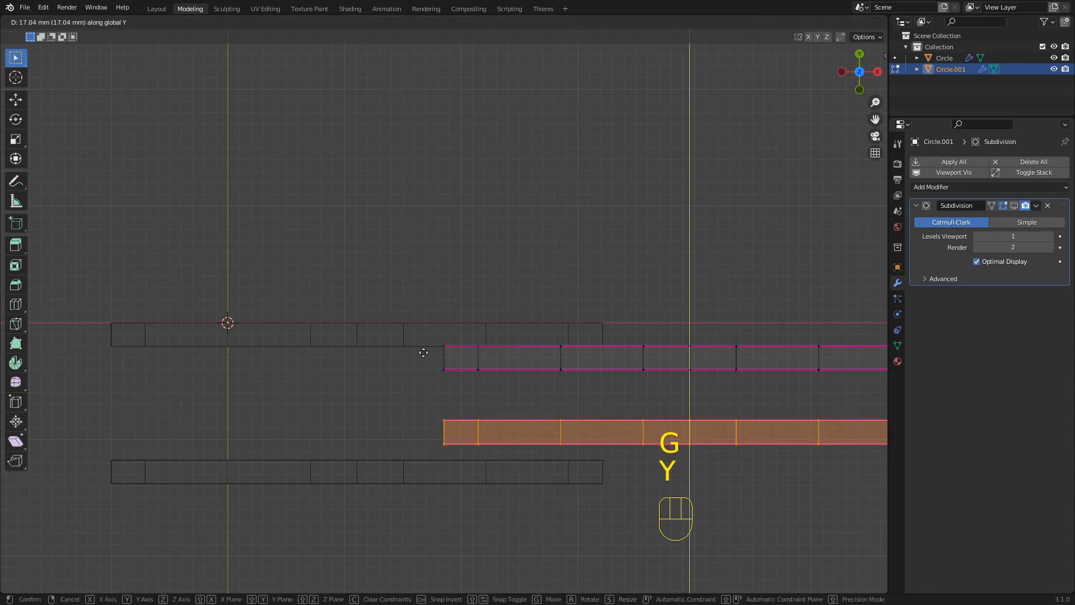
pyautogui.click(421, 354)
pyautogui.keyDown('shift'); pyautogui.moveTo(456, 429); pyautogui.dragTo(454, 339, button='middle'); pyautogui.keyUp('shift')
pyautogui.scroll(3, 455, 343)
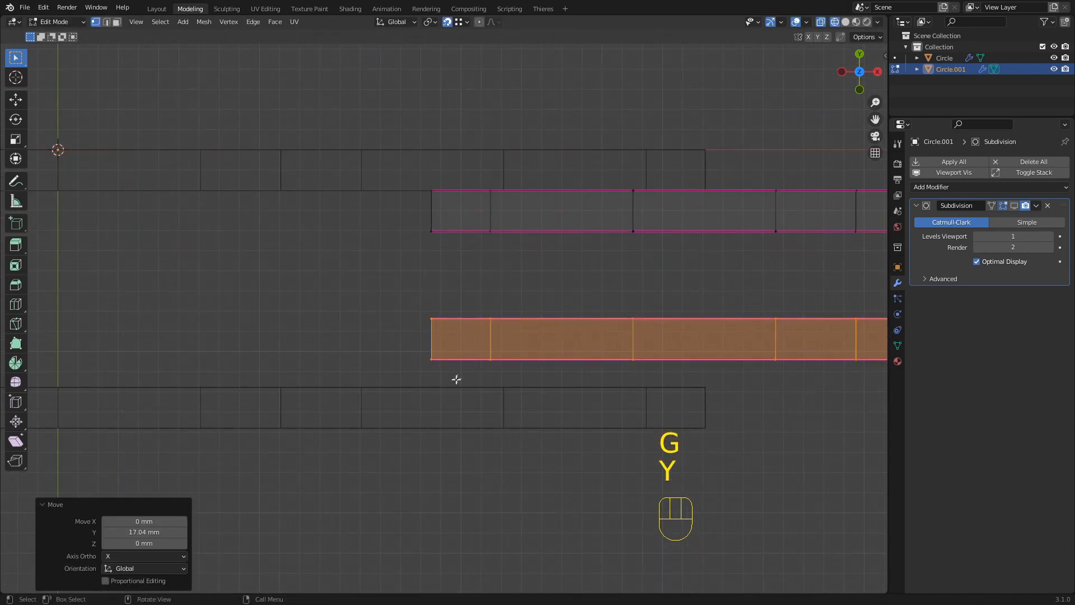
pyautogui.press('g')
pyautogui.press('y')
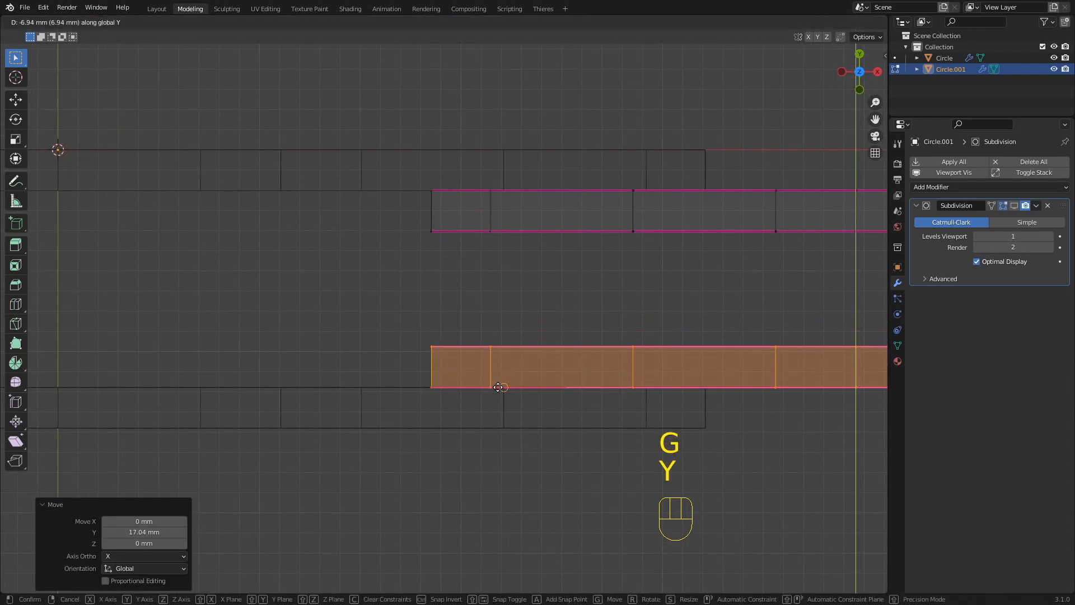
pyautogui.click(498, 387)
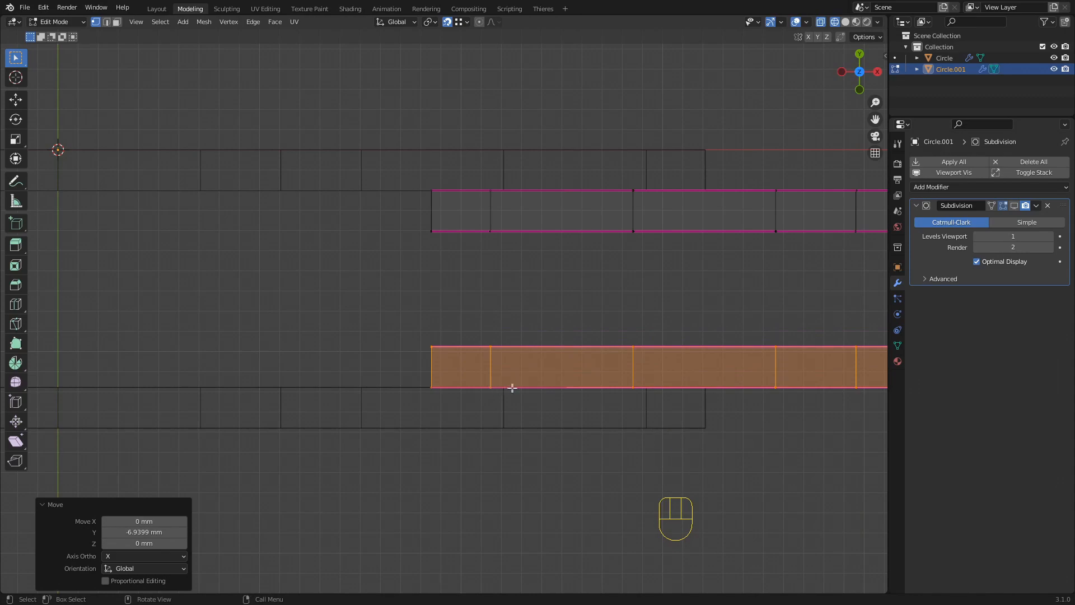
# Examine in solid shading how the two plate pairs overlap, at an angle and from the front.
pyautogui.scroll(-1, 507, 388)
pyautogui.moveTo(497, 392); pyautogui.dragTo(497, 377, button='middle')
pyautogui.press('z')
pyautogui.click(585, 388)
pyautogui.moveTo(589, 386)
pyautogui.mouseDown(button='middle')
pyautogui.moveTo(631, 317)
pyautogui.moveTo(523, 338)
pyautogui.moveTo(487, 234)
pyautogui.mouseUp(button='middle')
pyautogui.scroll(-4, 474, 315)
pyautogui.moveTo(512, 283); pyautogui.dragTo(412, 283, button='middle')
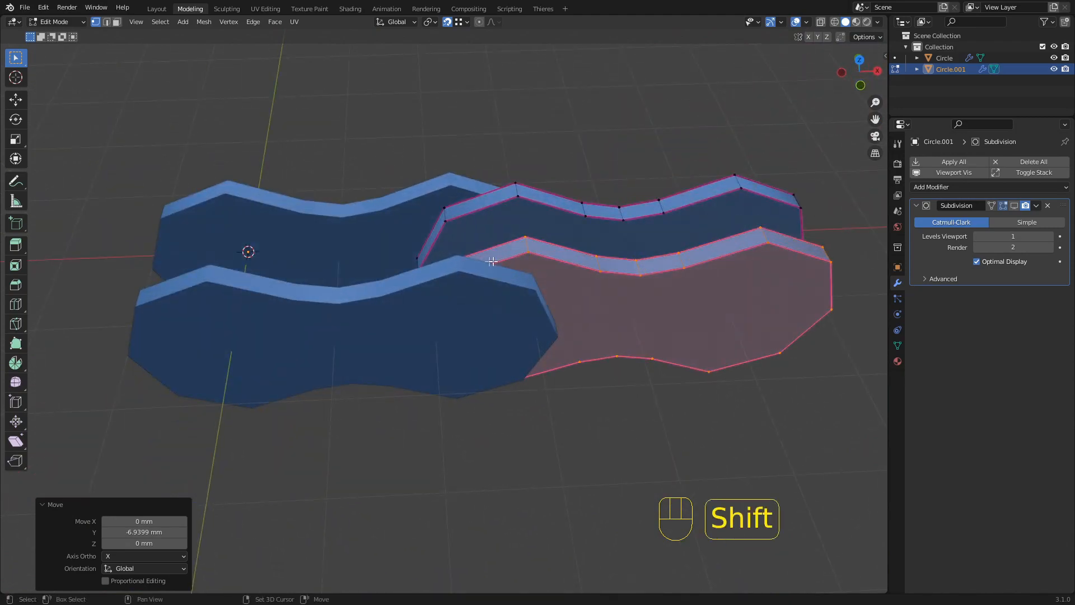
pyautogui.keyDown('shift'); pyautogui.moveTo(501, 210); pyautogui.dragTo(482, 246, button='middle'); pyautogui.keyUp('shift')
pyautogui.scroll(2, 482, 246)
pyautogui.scroll(-3, 478, 307)
pyautogui.keyDown('alt'); pyautogui.moveTo(478, 307); pyautogui.dragTo(477, 247, button='middle'); pyautogui.keyUp('alt')
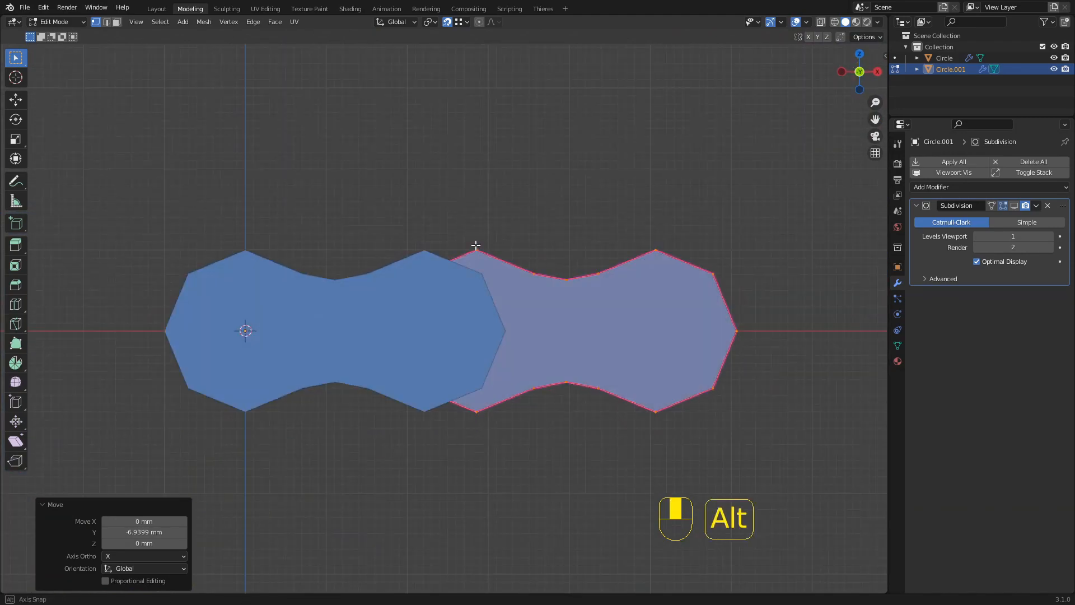
# Select both plates of the second pair and move them along X so their end lobe snaps onto the first pair's adjoining lobe.
pyautogui.press('z')
pyautogui.click(487, 304)
pyautogui.scroll(2, 497, 232)
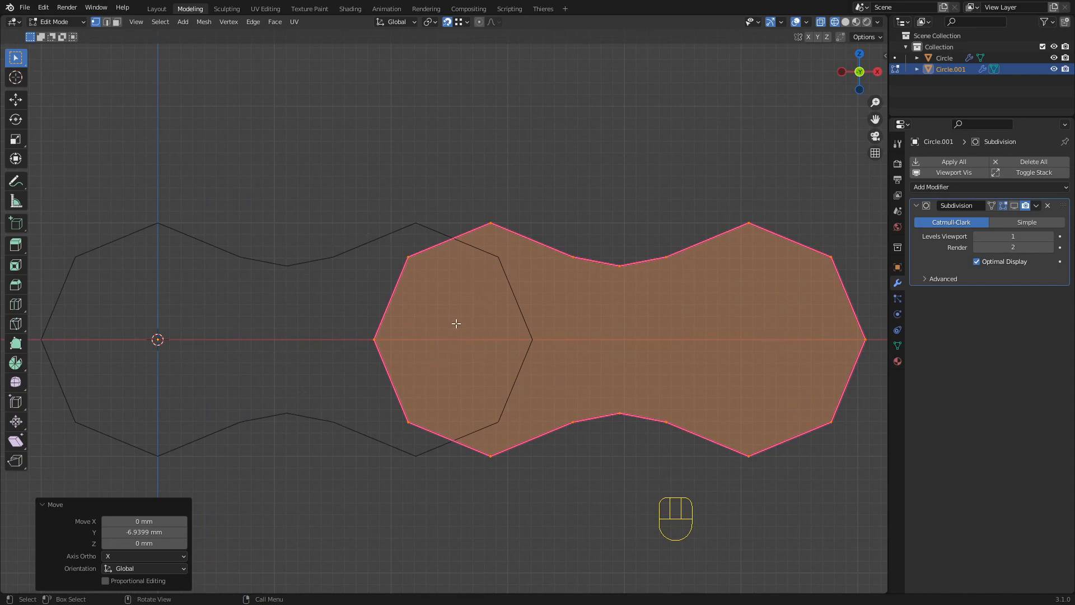
pyautogui.scroll(-2, 437, 333)
pyautogui.keyDown('shift'); pyautogui.moveTo(438, 333); pyautogui.dragTo(487, 344, button='middle'); pyautogui.keyUp('shift')
pyautogui.scroll(1, 488, 310)
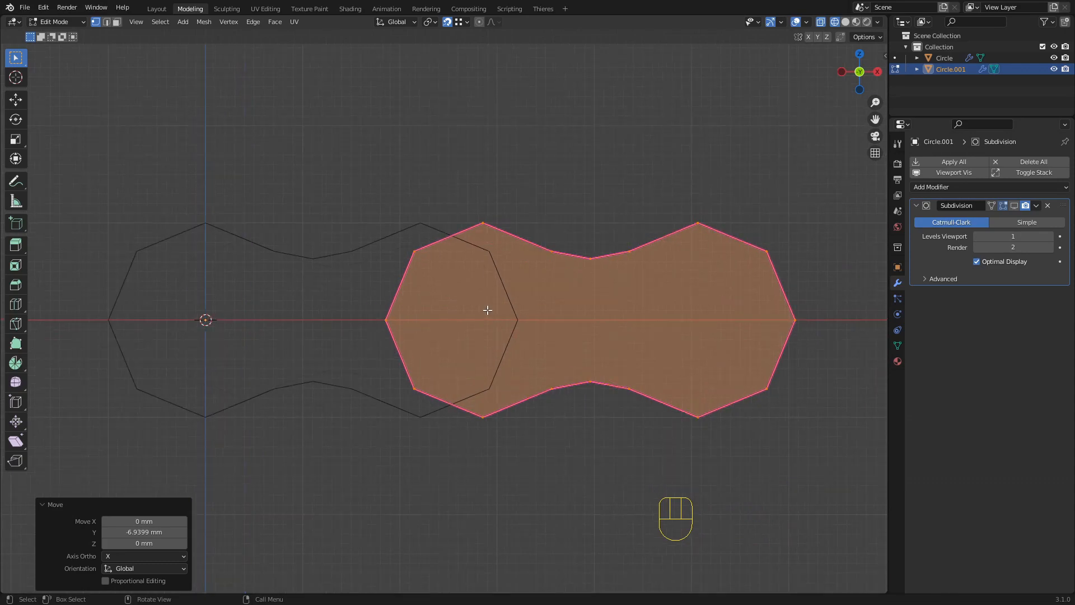
pyautogui.moveTo(343, 149); pyautogui.dragTo(843, 476)
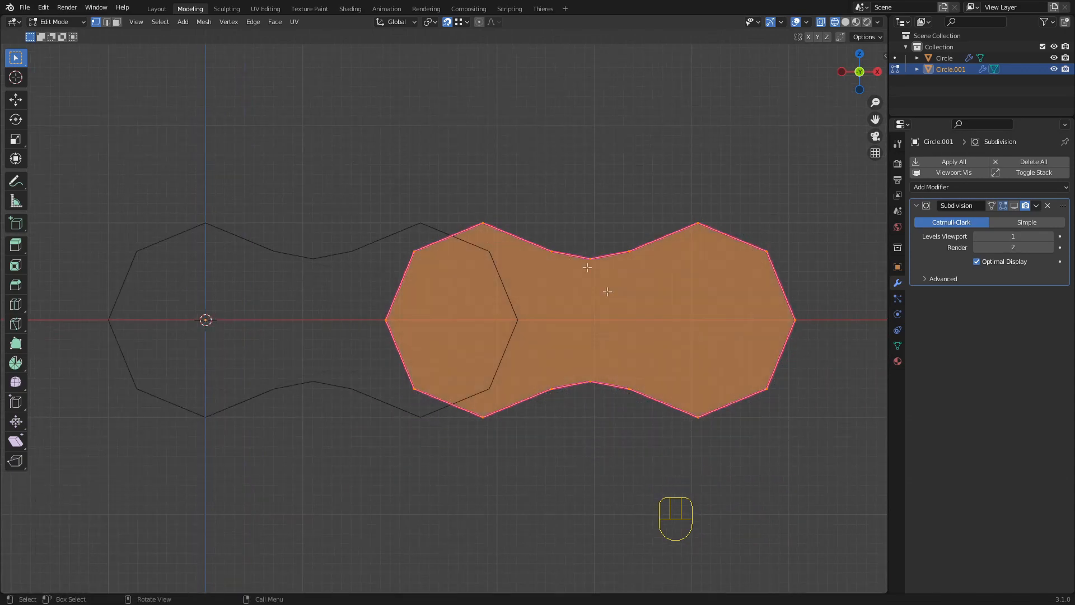
pyautogui.moveTo(555, 276); pyautogui.dragTo(528, 207, button='middle')
pyautogui.scroll(3, 519, 230)
pyautogui.press('g')
pyautogui.press('x')
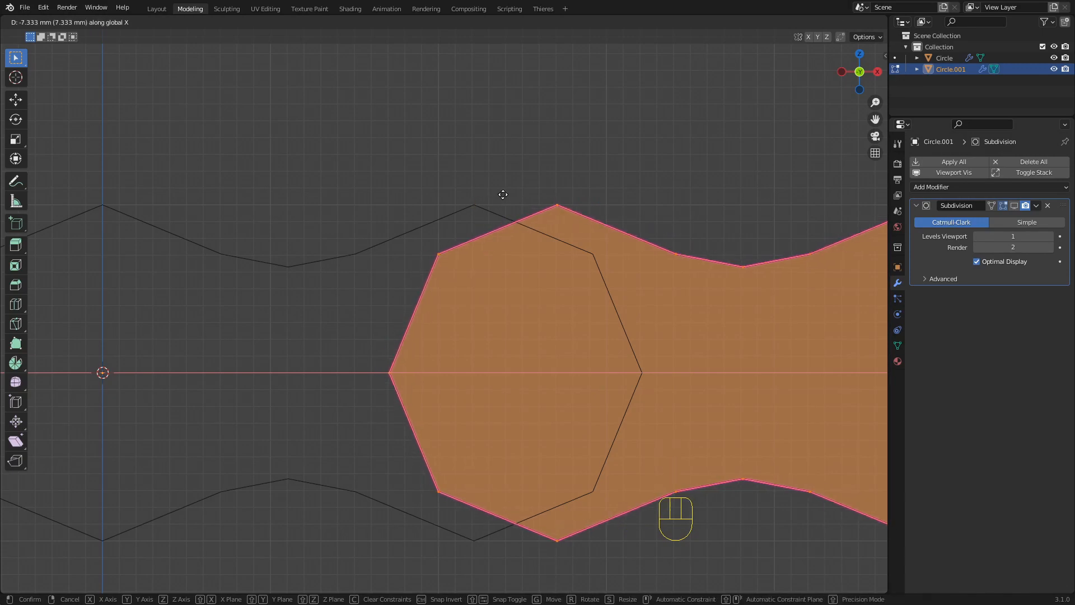
pyautogui.click(425, 183)
pyautogui.press('g')
pyautogui.press('x')
pyautogui.click(463, 207)
pyautogui.scroll(-3, 470, 204)
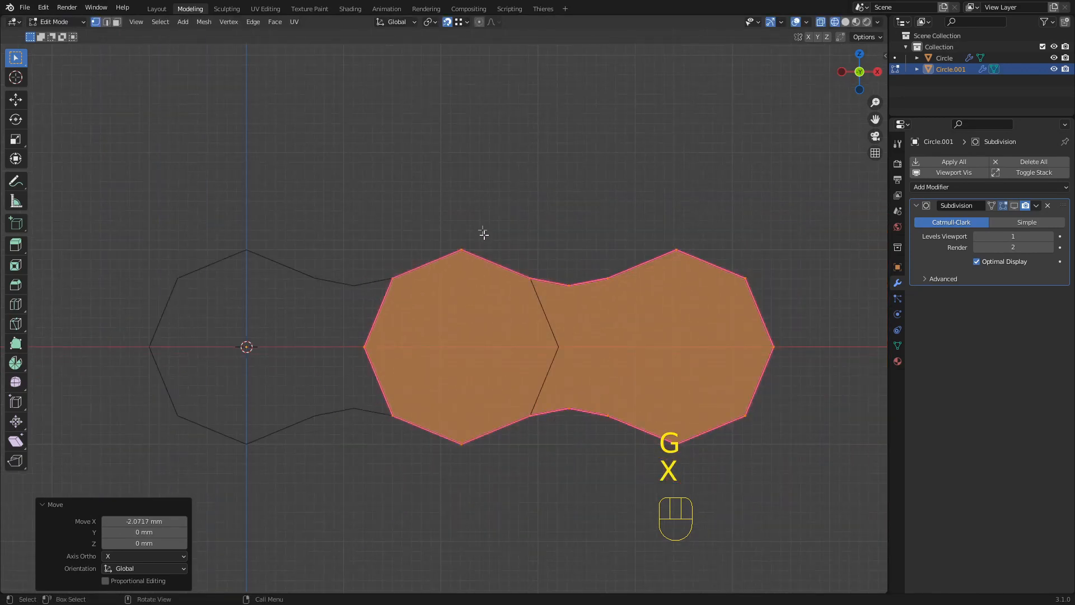
# Examine the aligned plate pairs in solid shading, at an angle and from above.
pyautogui.moveTo(483, 230); pyautogui.dragTo(493, 267, button='middle')
pyautogui.press('z')
pyautogui.moveTo(579, 269); pyautogui.dragTo(573, 341, button='middle')
pyautogui.press('Tab')
pyautogui.moveTo(486, 280)
pyautogui.mouseDown(button='middle')
pyautogui.moveTo(600, 261)
pyautogui.moveTo(551, 292)
pyautogui.moveTo(562, 270)
pyautogui.moveTo(558, 301)
pyautogui.moveTo(492, 351)
pyautogui.moveTo(492, 327)
pyautogui.moveTo(468, 314)
pyautogui.mouseUp(button='middle')
pyautogui.press('Tab')
pyautogui.scroll(2, 508, 290)
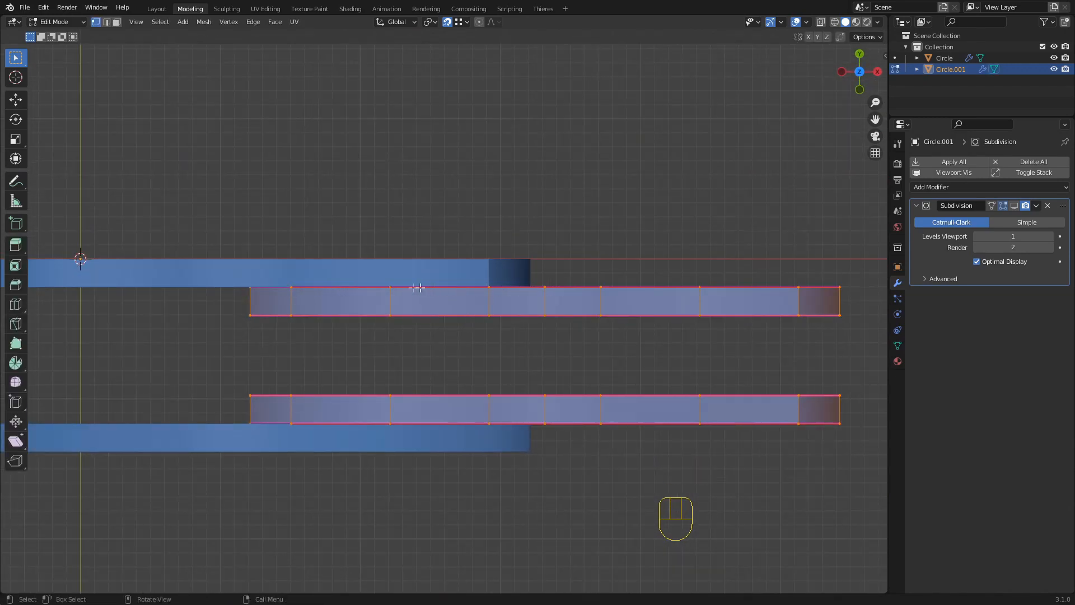
pyautogui.press('z')
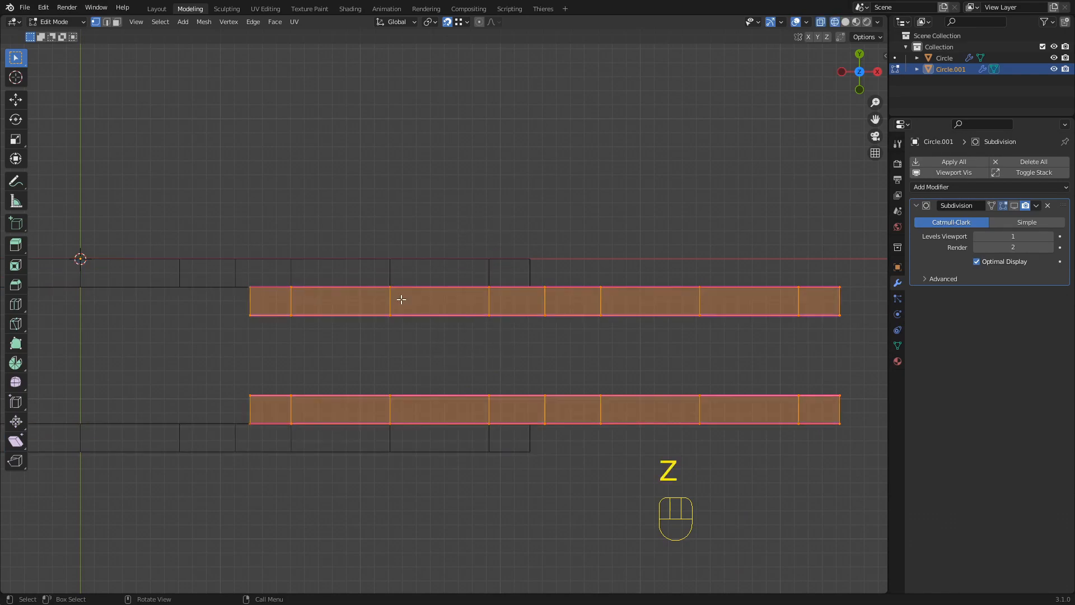
pyautogui.keyDown('shift'); pyautogui.moveTo(401, 301); pyautogui.dragTo(404, 283, button='middle'); pyautogui.keyUp('shift')
pyautogui.scroll(-2, 287, 271)
pyautogui.moveTo(288, 271); pyautogui.dragTo(766, 319)
pyautogui.scroll(1, 784, 313)
pyautogui.press('g')
pyautogui.press('y')
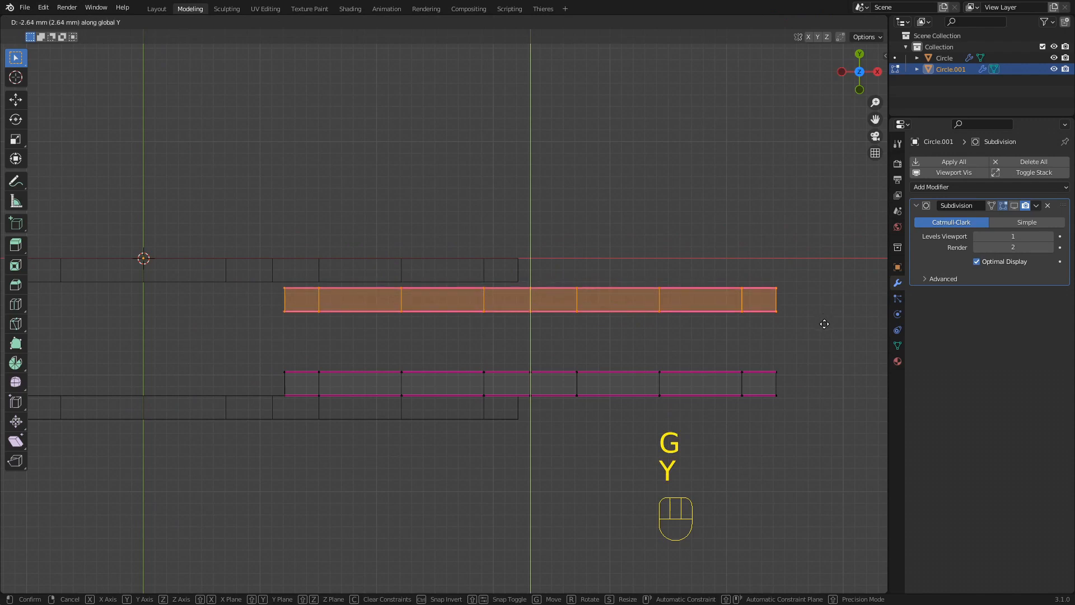
pyautogui.press('Escape')
# Return to Object Mode in solid shading and set the second plate pair's origin to its geometry.
pyautogui.press('z')
pyautogui.click(631, 336)
pyautogui.moveTo(631, 336); pyautogui.dragTo(573, 306, button='middle')
pyautogui.press('Tab')
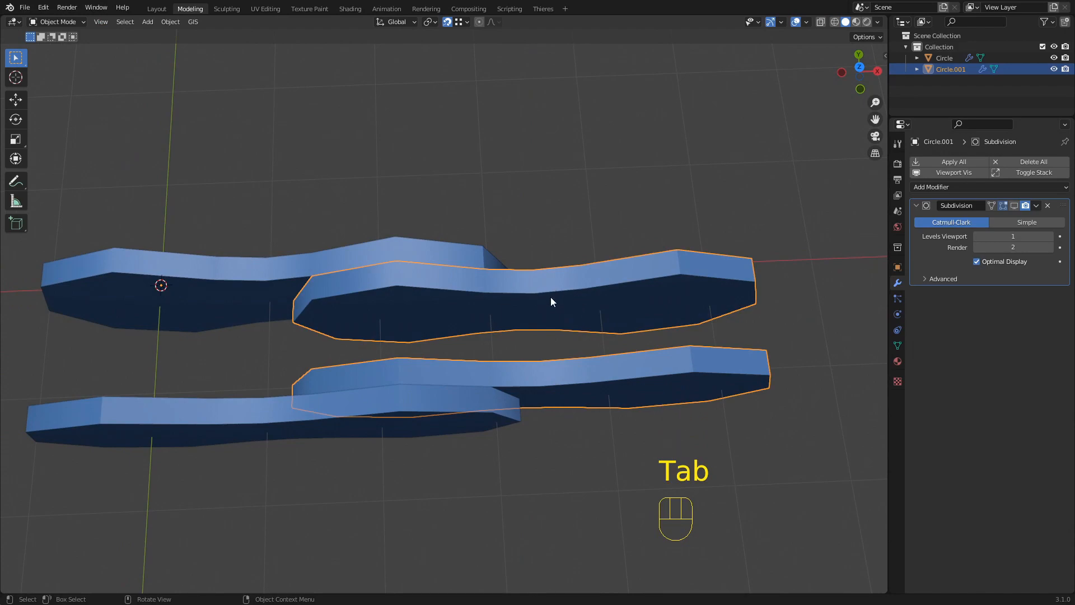
pyautogui.click(171, 22)
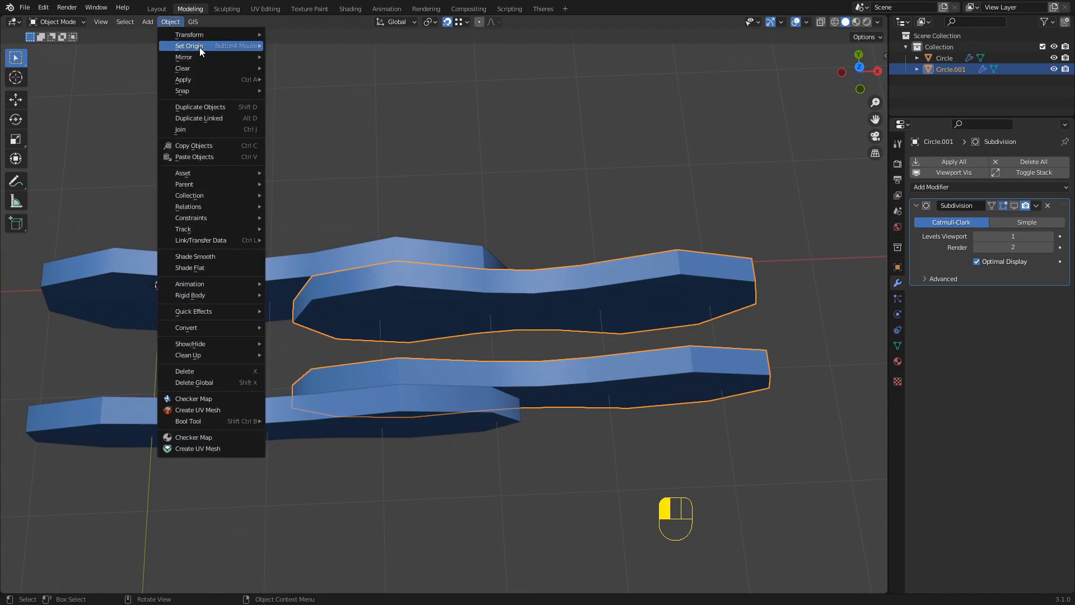
pyautogui.moveTo(200, 47)
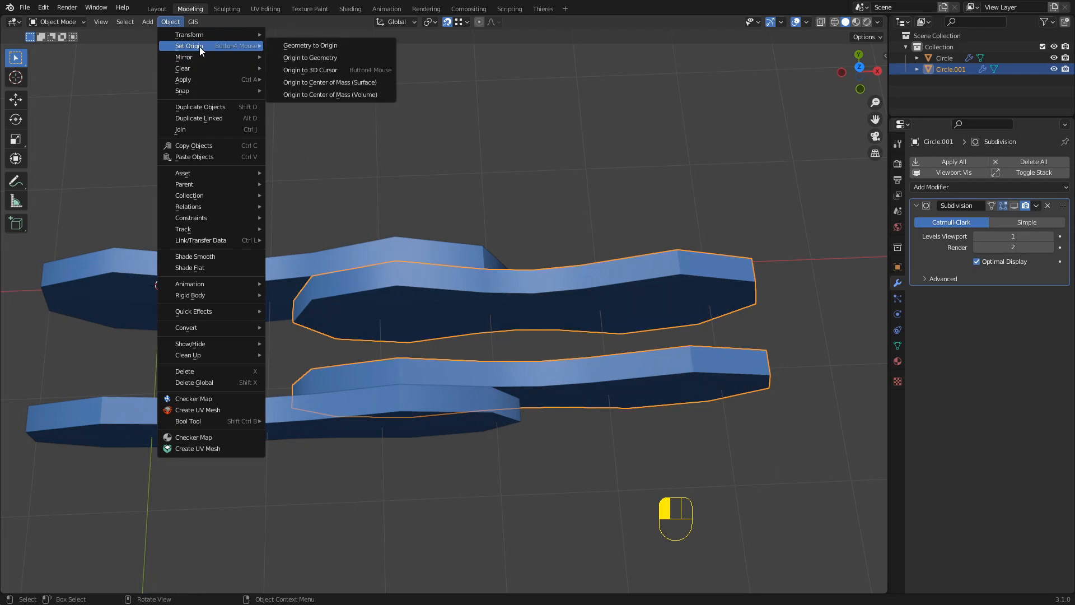
pyautogui.click(324, 57)
# Snap the 3D cursor to the second plate pair's origin, viewing the plates from above.
pyautogui.moveTo(571, 403); pyautogui.dragTo(572, 375, button='middle')
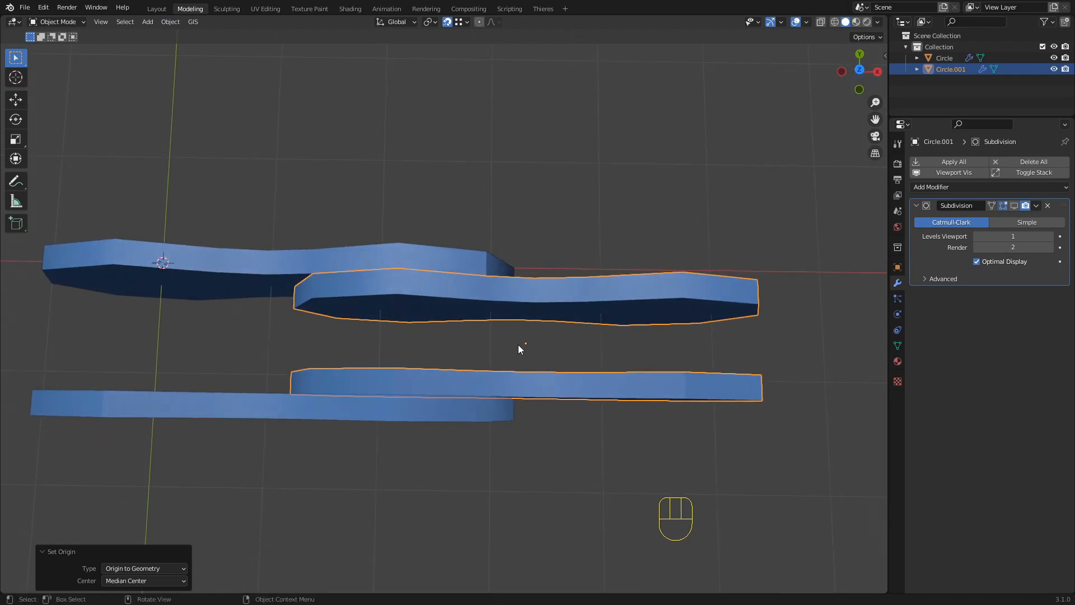
pyautogui.scroll(2, 519, 344)
pyautogui.keyDown('shift'); pyautogui.moveTo(564, 350); pyautogui.dragTo(497, 352, button='middle'); pyautogui.keyUp('shift')
pyautogui.scroll(-3, 495, 349)
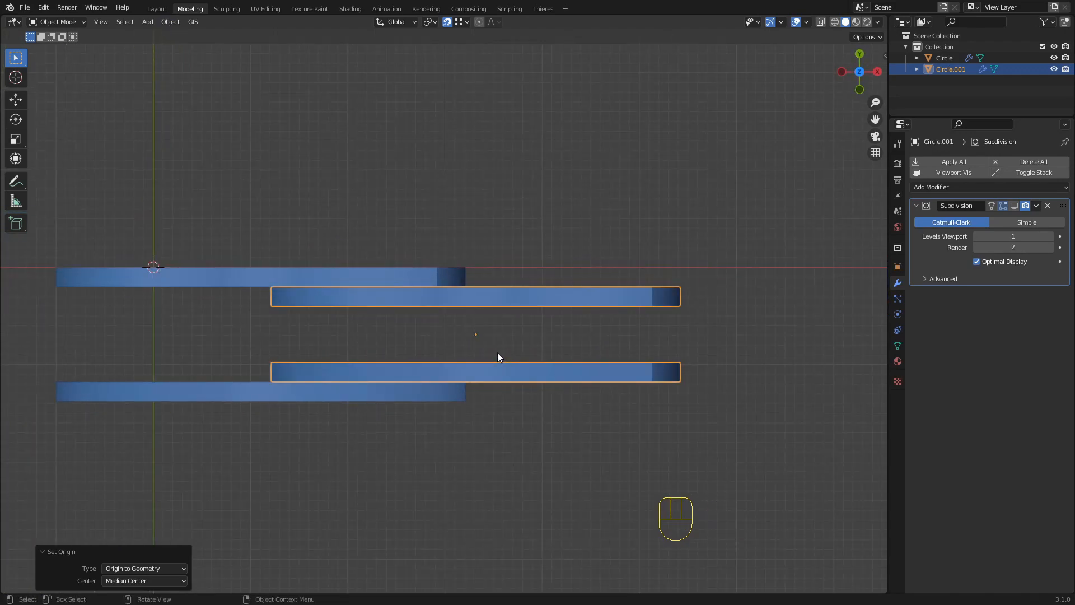
pyautogui.hotkey('shift', 's')
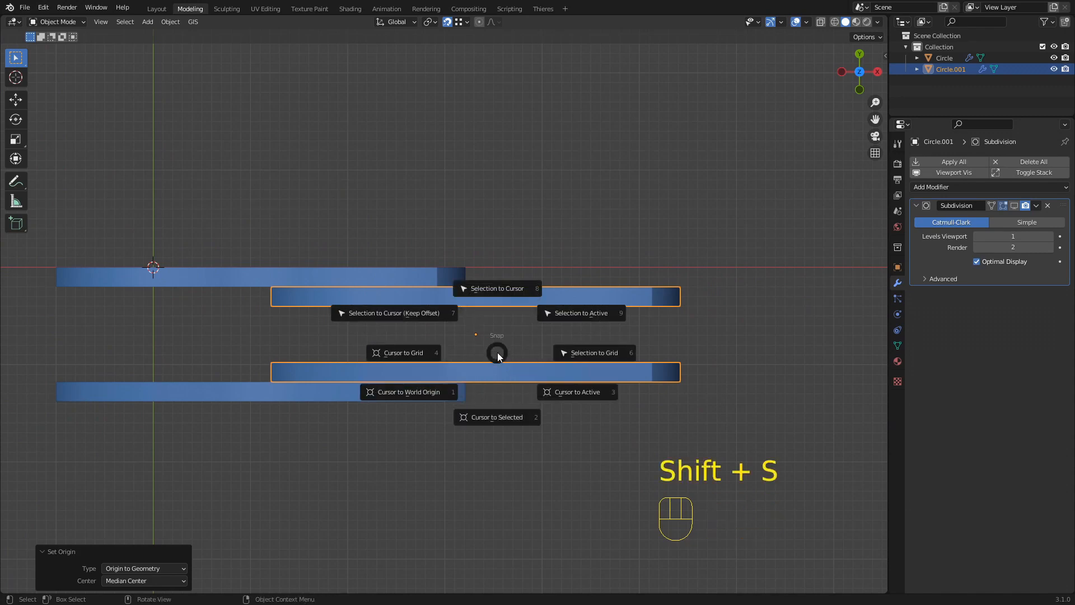
pyautogui.click(496, 418)
pyautogui.scroll(3, 485, 338)
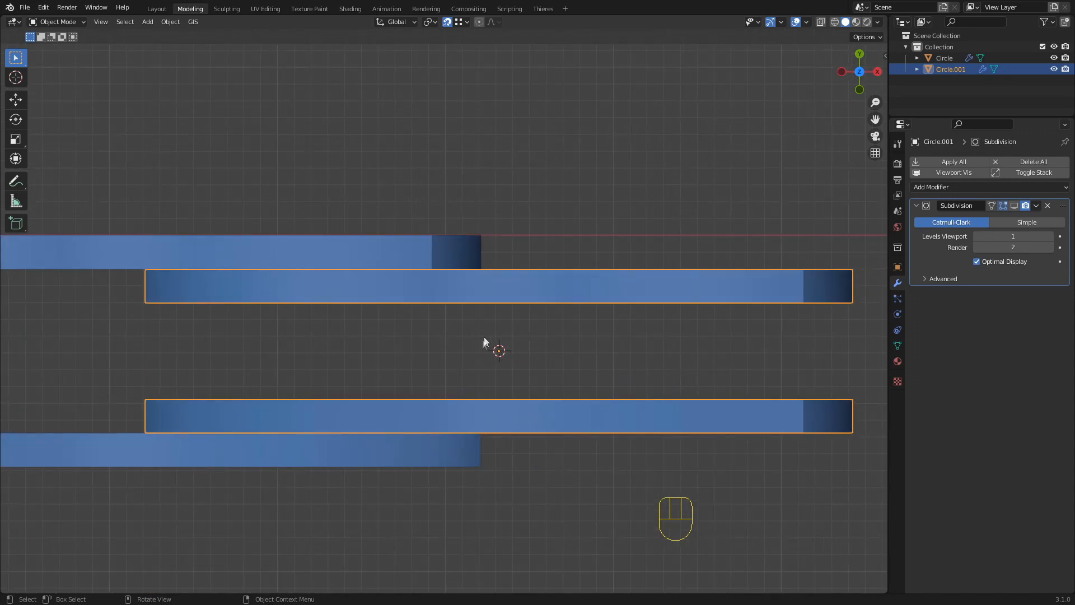
# In Edit Mode, select one whole plate of the second pair and move it about 2 mm along Y towards the 3D cursor.
pyautogui.scroll(-2, 486, 350)
pyautogui.press('Tab')
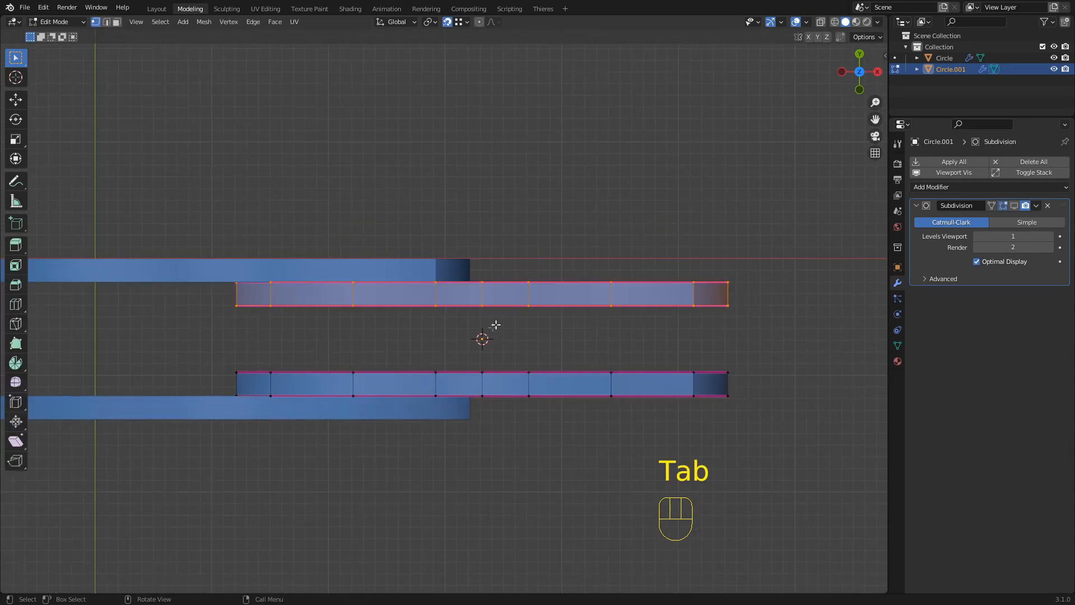
pyautogui.press('z')
pyautogui.moveTo(193, 265); pyautogui.dragTo(784, 332)
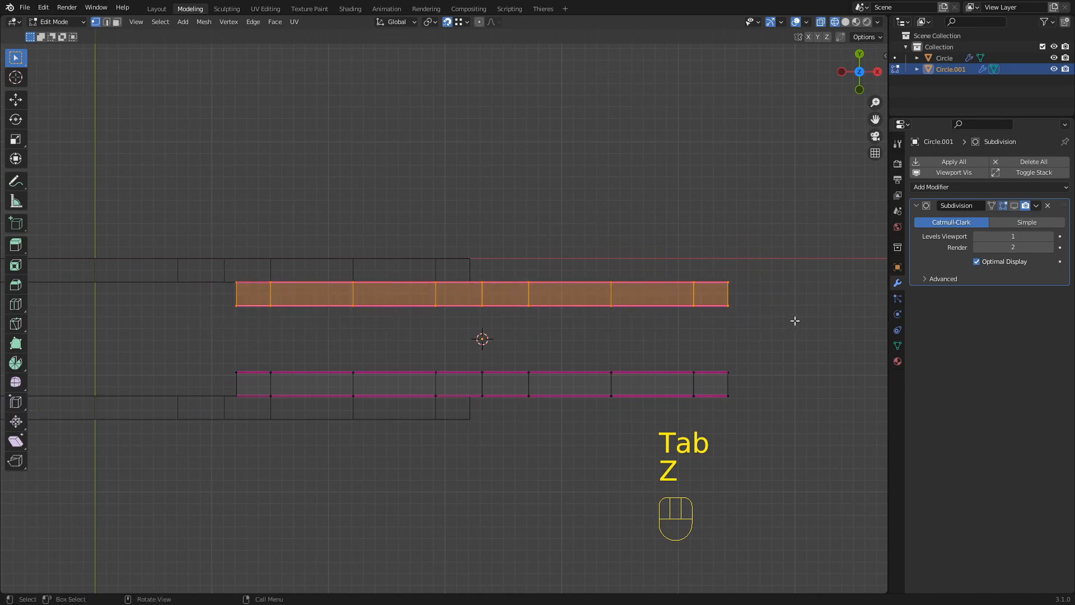
pyautogui.press('g')
pyautogui.press('y')
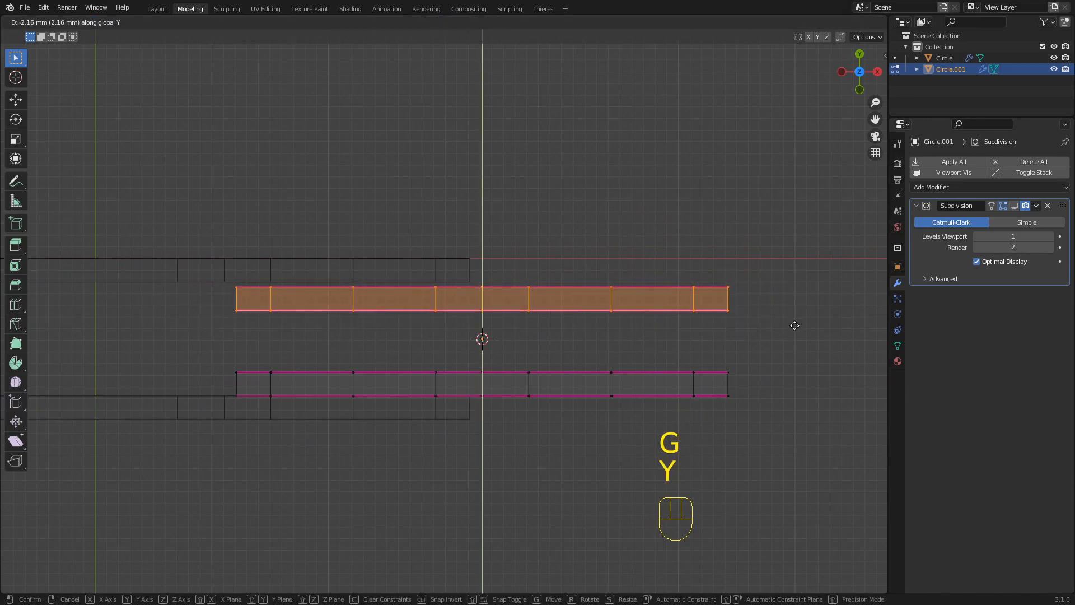
pyautogui.click(795, 327)
# Delete all vertices of the second pair's other plate and return to Object Mode in solid shading.
pyautogui.moveTo(185, 347); pyautogui.dragTo(826, 414)
pyautogui.press('x')
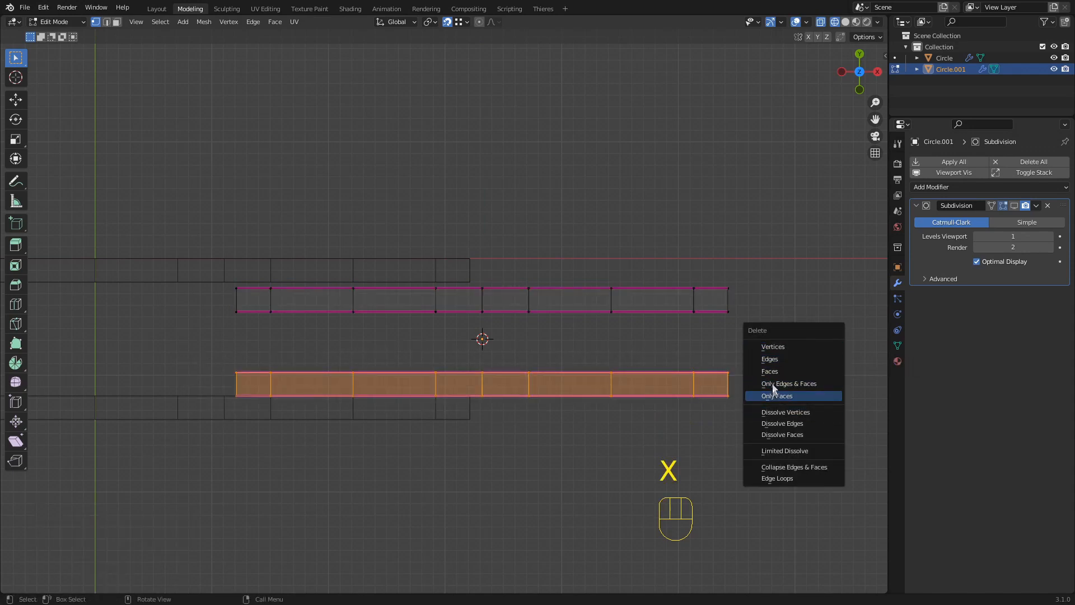
pyautogui.click(776, 347)
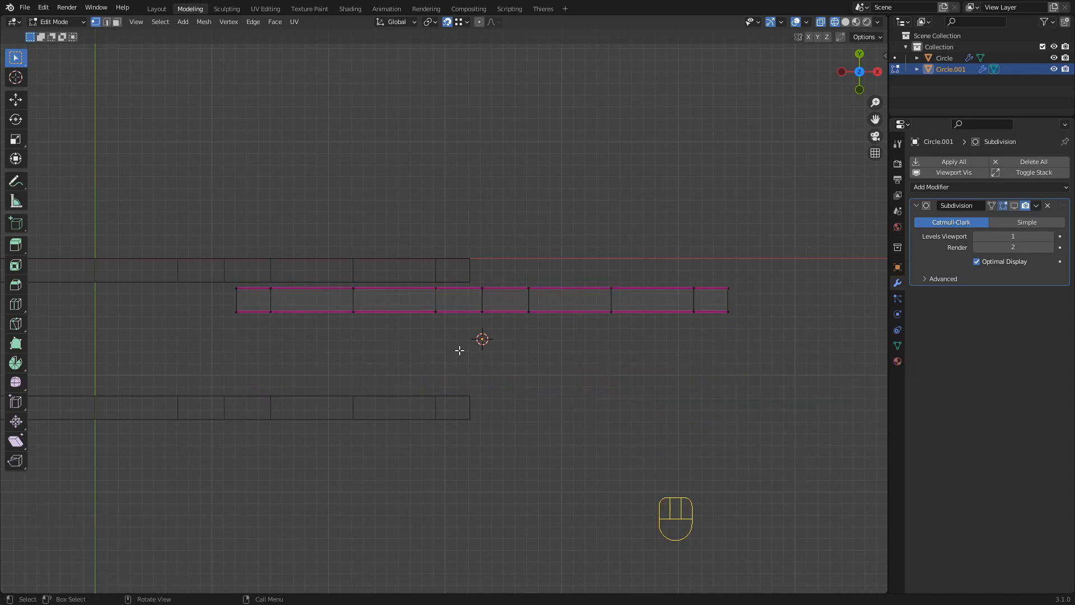
pyautogui.press('z')
pyautogui.press('Tab')
pyautogui.moveTo(548, 361); pyautogui.dragTo(409, 291, button='middle')
pyautogui.moveTo(515, 318); pyautogui.dragTo(369, 372, button='middle')
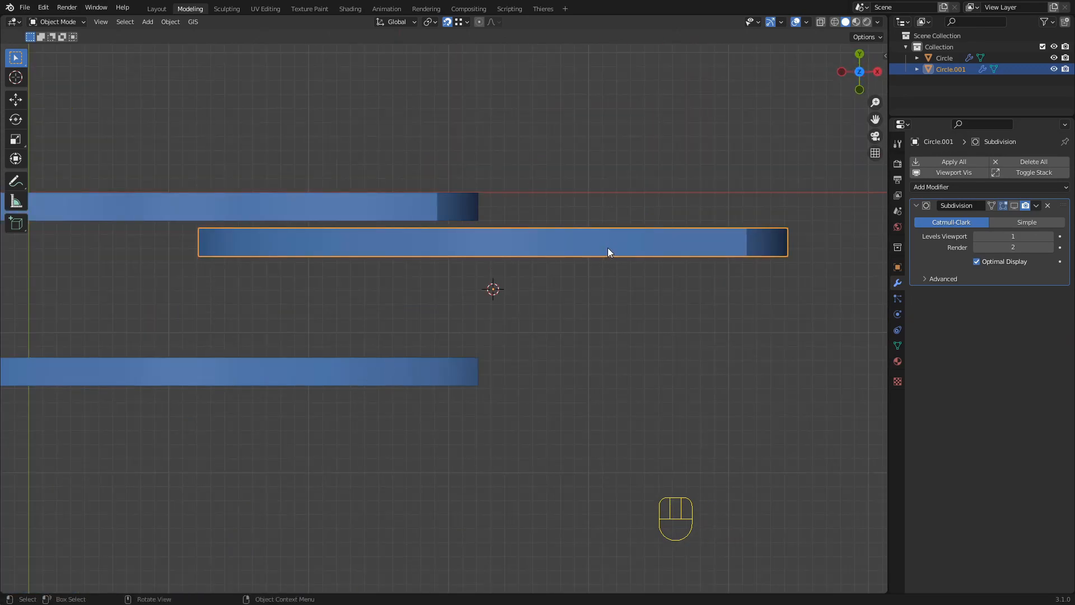
# Add a Mirror modifier on the Y axis only to the remaining inner plate and apply the object's rotation and scale.
pyautogui.click(1020, 187)
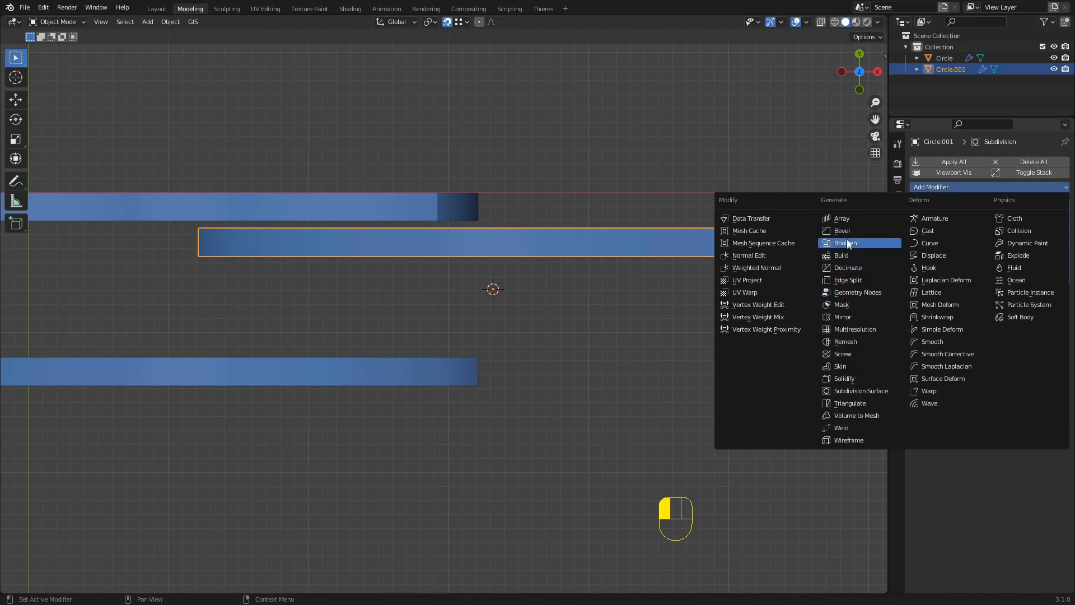
pyautogui.click(847, 317)
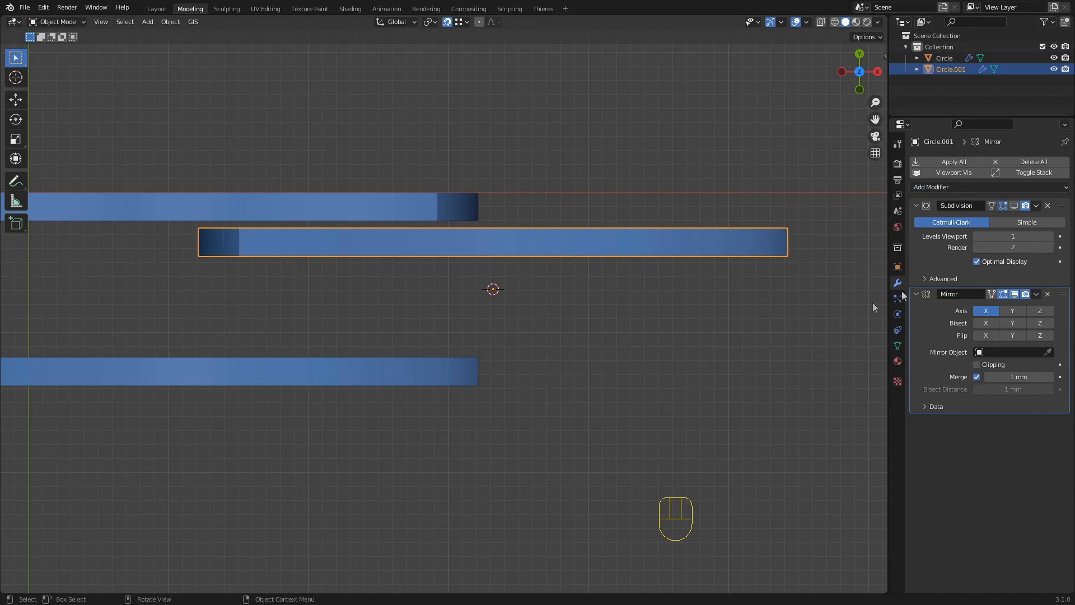
pyautogui.click(988, 311)
pyautogui.moveTo(645, 324); pyautogui.dragTo(551, 301, button='middle')
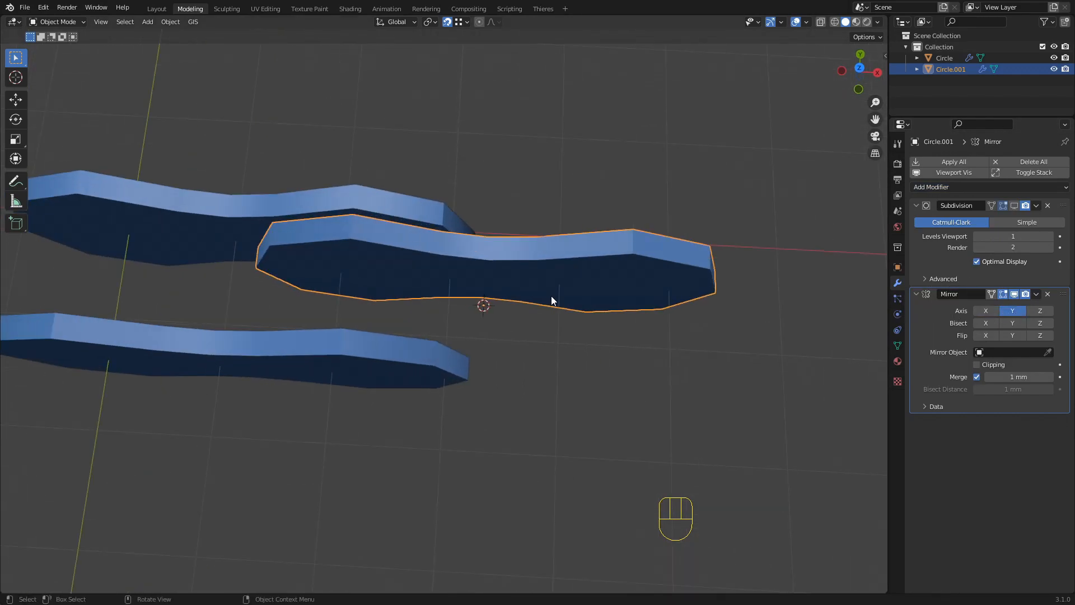
pyautogui.hotkey('ctrl', 'a')
pyautogui.click(552, 297)
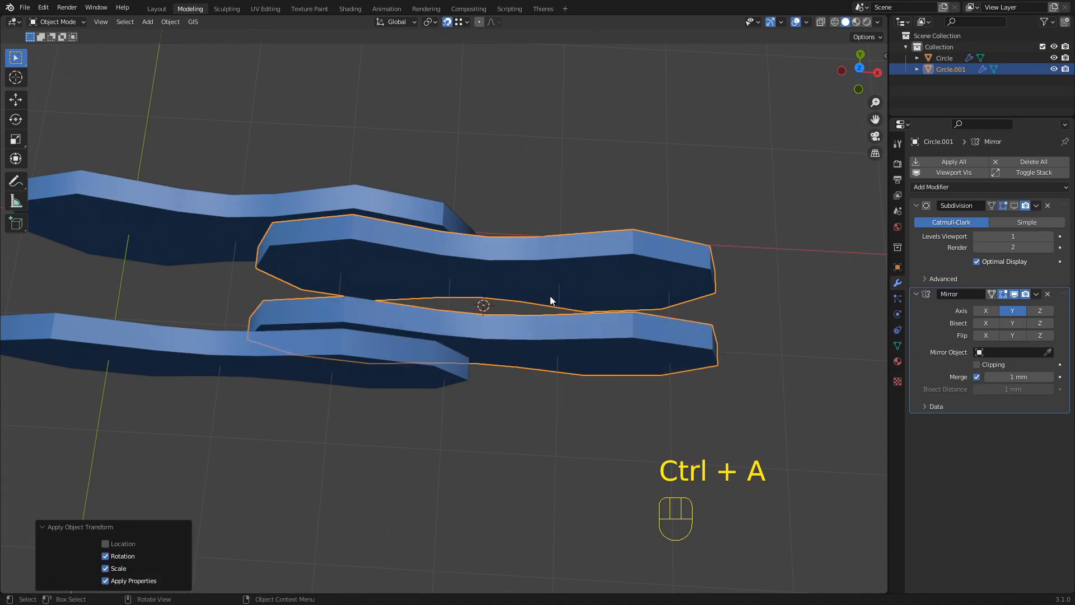
pyautogui.moveTo(512, 299); pyautogui.dragTo(364, 244, button='middle')
pyautogui.moveTo(413, 277); pyautogui.dragTo(532, 325, button='middle')
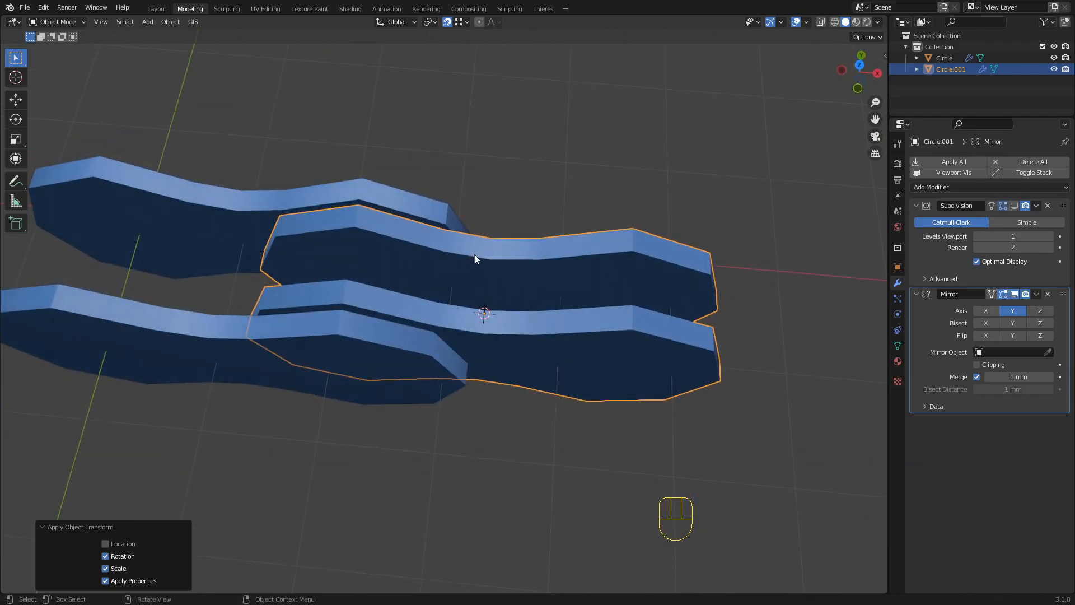
pyautogui.hotkey('ctrl', 'a')
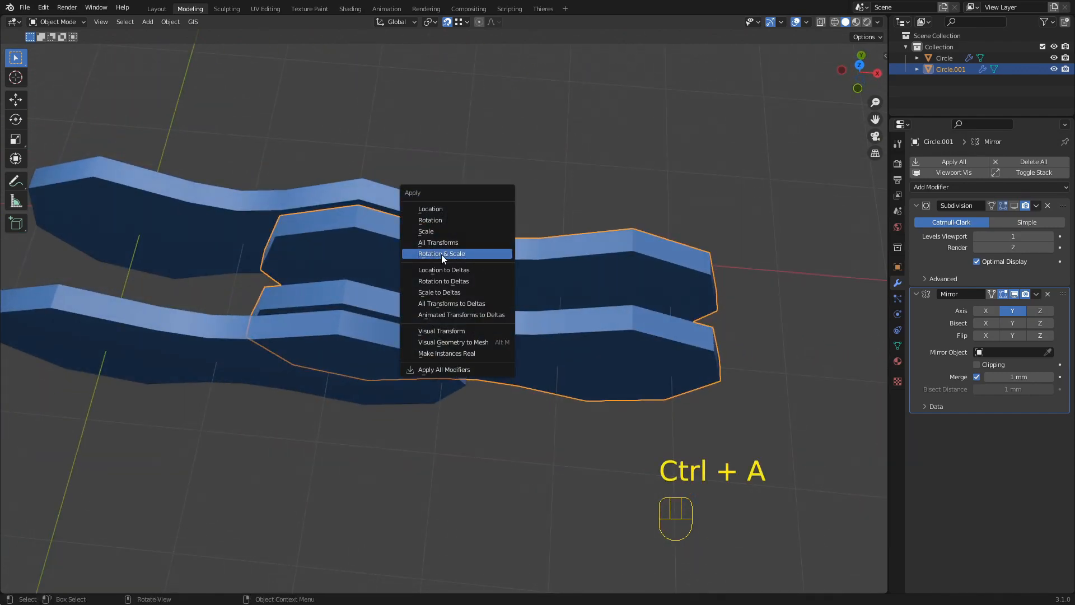
pyautogui.click(446, 253)
# Check the mirrored inner plates from several angles and apply the Mirror modifier.
pyautogui.keyDown('alt'); pyautogui.moveTo(757, 312); pyautogui.dragTo(442, 287, button='middle'); pyautogui.keyUp('alt')
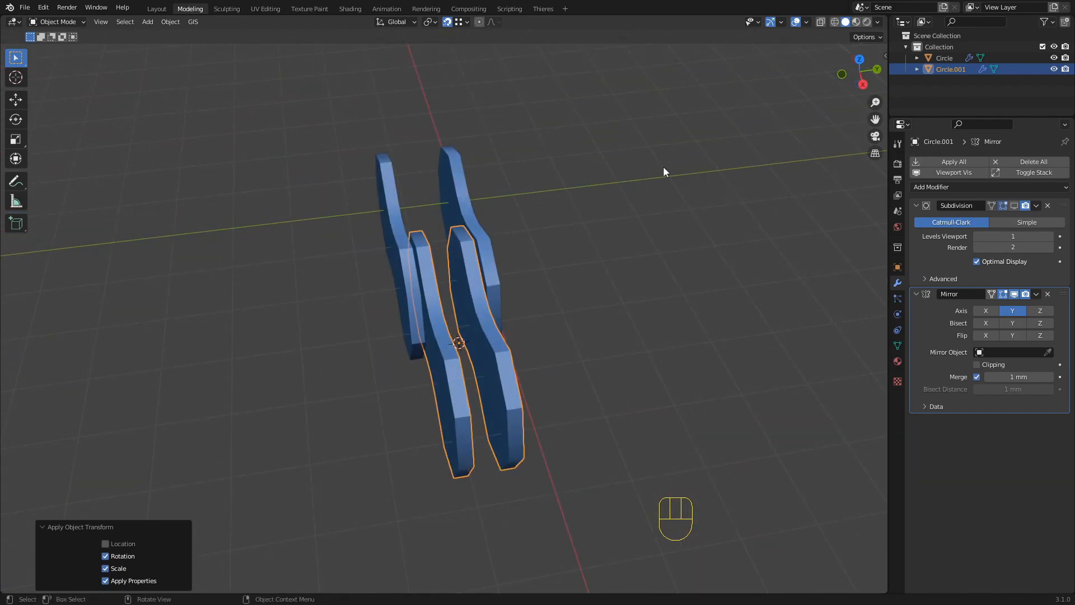
pyautogui.keyDown('alt'); pyautogui.moveTo(453, 219); pyautogui.dragTo(460, 317, button='middle'); pyautogui.keyUp('alt')
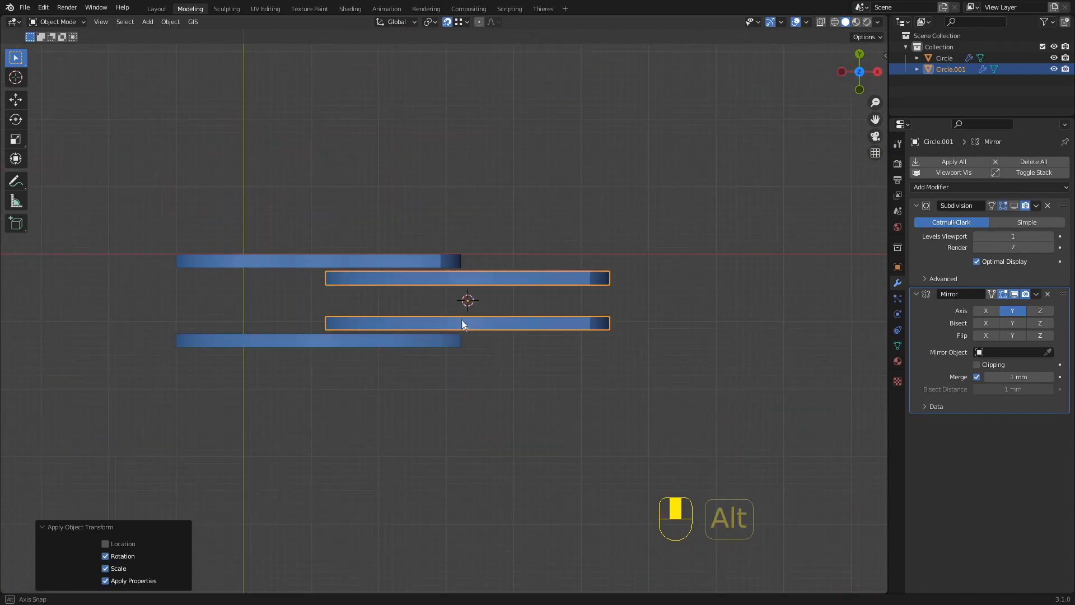
pyautogui.click(1037, 296)
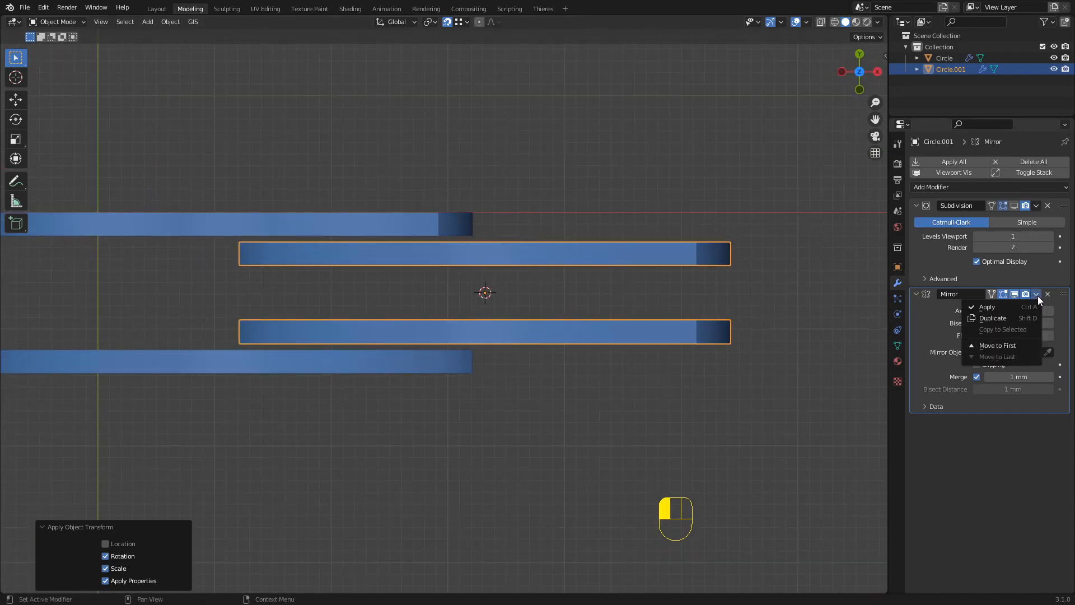
pyautogui.click(988, 307)
pyautogui.moveTo(590, 316)
pyautogui.mouseDown(button='middle')
pyautogui.moveTo(569, 303)
pyautogui.moveTo(627, 344)
pyautogui.moveTo(616, 304)
pyautogui.moveTo(580, 319)
pyautogui.mouseUp(button='middle')
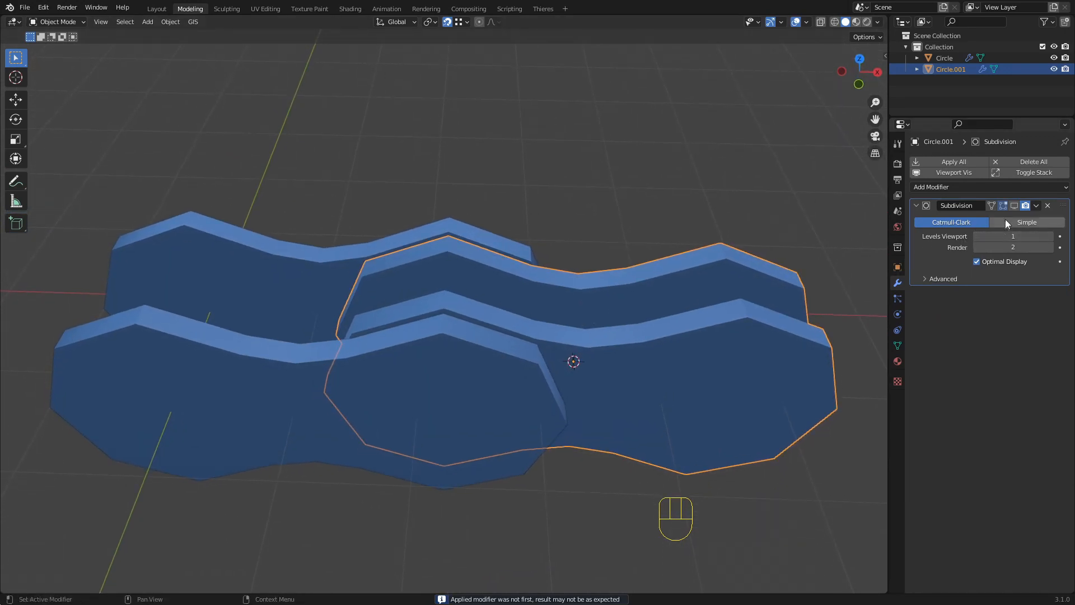
# Show the Subdivision modifier in the viewport on both plate pairs and examine the smoothed links.
pyautogui.click(1013, 206)
pyautogui.click(375, 243)
pyautogui.click(1014, 205)
pyautogui.moveTo(520, 322)
pyautogui.mouseDown(button='middle')
pyautogui.moveTo(480, 302)
pyautogui.moveTo(300, 315)
pyautogui.moveTo(524, 323)
pyautogui.moveTo(610, 230)
pyautogui.moveTo(509, 300)
pyautogui.moveTo(526, 309)
pyautogui.mouseUp(button='middle')
pyautogui.click(610, 230)
pyautogui.scroll(-3, 516, 305)
pyautogui.keyDown('shift'); pyautogui.moveTo(493, 315); pyautogui.dragTo(532, 305, button='middle'); pyautogui.keyUp('shift')
pyautogui.moveTo(415, 329); pyautogui.dragTo(451, 313, button='middle')
pyautogui.click(388, 331)
pyautogui.scroll(2, 336, 339)
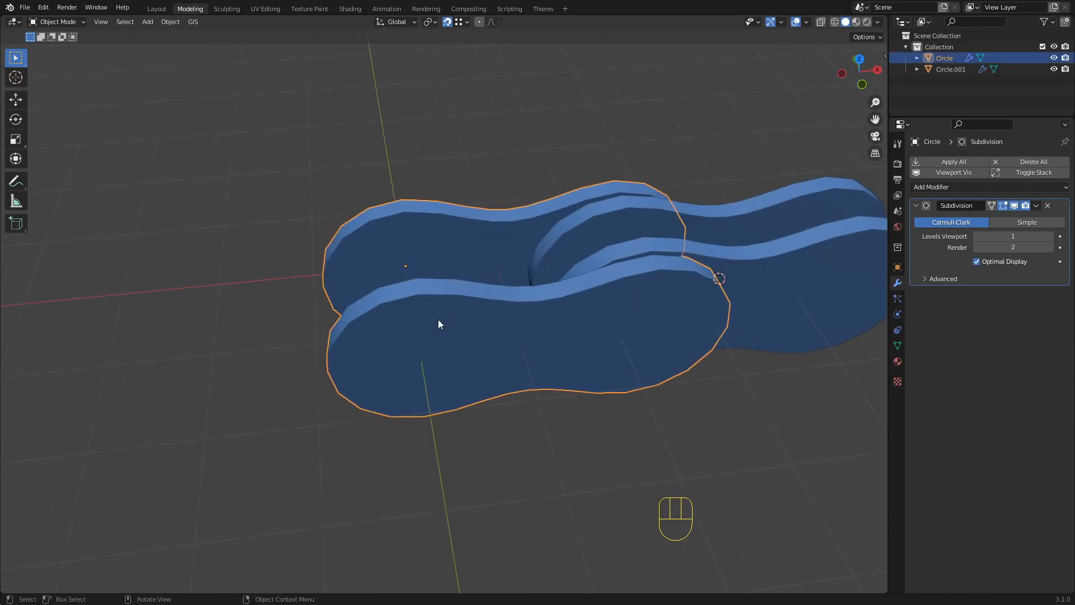
# Hide the Subdivision modifier in the viewport again on both the outer and inner plate pairs.
pyautogui.click(1014, 205)
pyautogui.click(951, 69)
pyautogui.click(1014, 205)
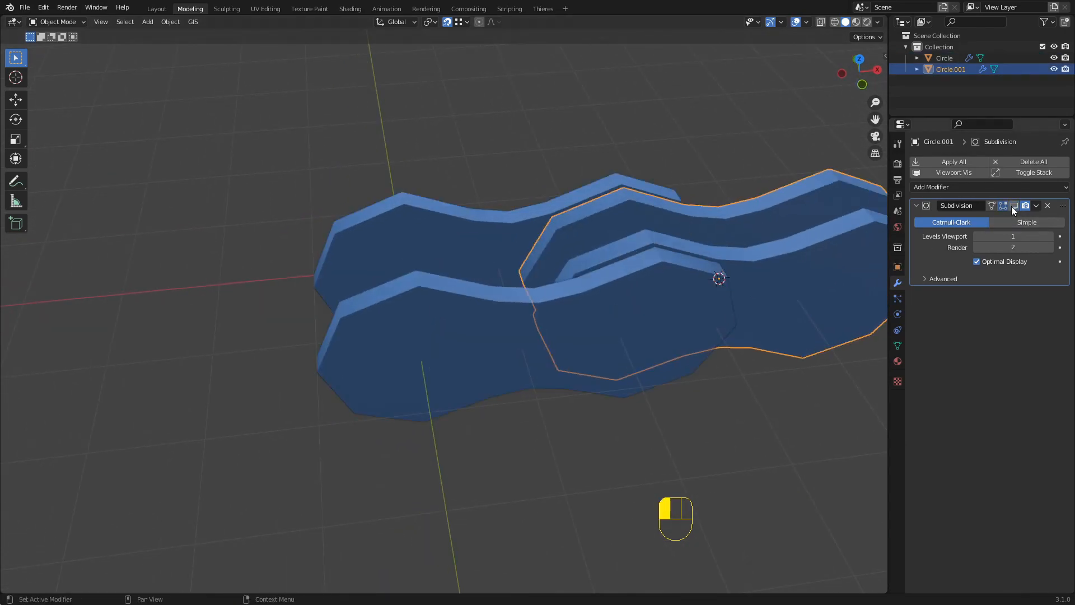
# In Edit Mode on the outer pair, connect the upper and lower middle vertices of the free end lobe across the plates' outer faces.
pyautogui.click(394, 323)
pyautogui.press('Tab')
pyautogui.moveTo(396, 319); pyautogui.dragTo(451, 327, button='middle')
pyautogui.press('1')
pyautogui.keyDown('shift'); pyautogui.click(450, 431); pyautogui.keyUp('shift')
pyautogui.moveTo(461, 233); pyautogui.dragTo(437, 276, button='middle')
pyautogui.scroll(2, 447, 289)
pyautogui.moveTo(556, 513); pyautogui.dragTo(384, 250, button='middle')
pyautogui.press('j')
# Subdivide the vertical edges on both outer plates' lobes to create a vertex at each lobe's centre.
pyautogui.moveTo(437, 449); pyautogui.dragTo(435, 363, button='middle')
pyautogui.press('2')
pyautogui.press('d')
pyautogui.moveTo(499, 348); pyautogui.dragTo(482, 334, button='middle')
pyautogui.click(479, 334)
pyautogui.scroll(3, 487, 325)
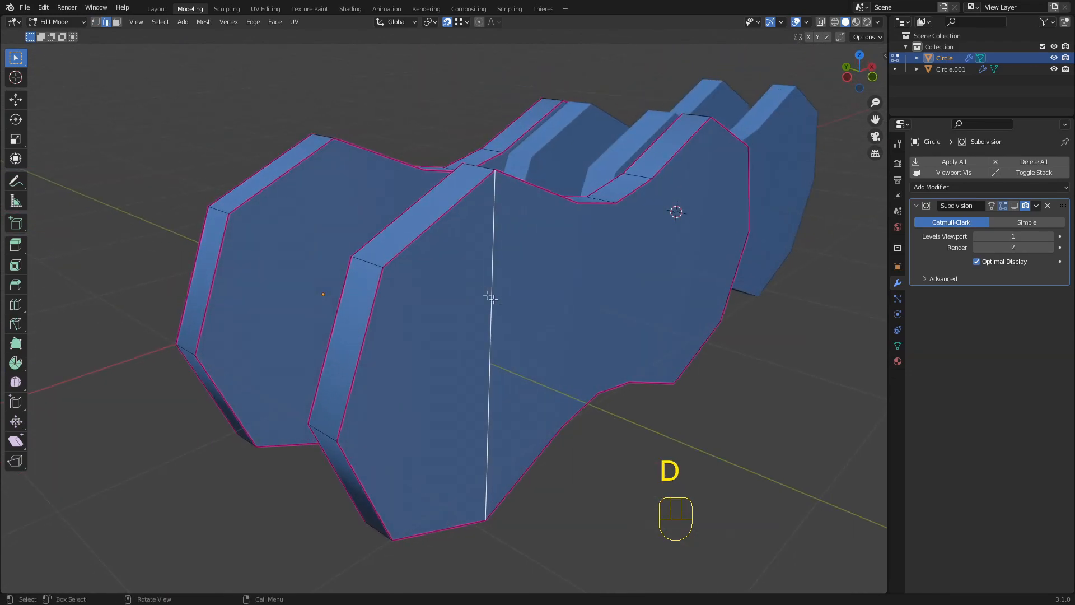
pyautogui.press('d')
pyautogui.press('1')
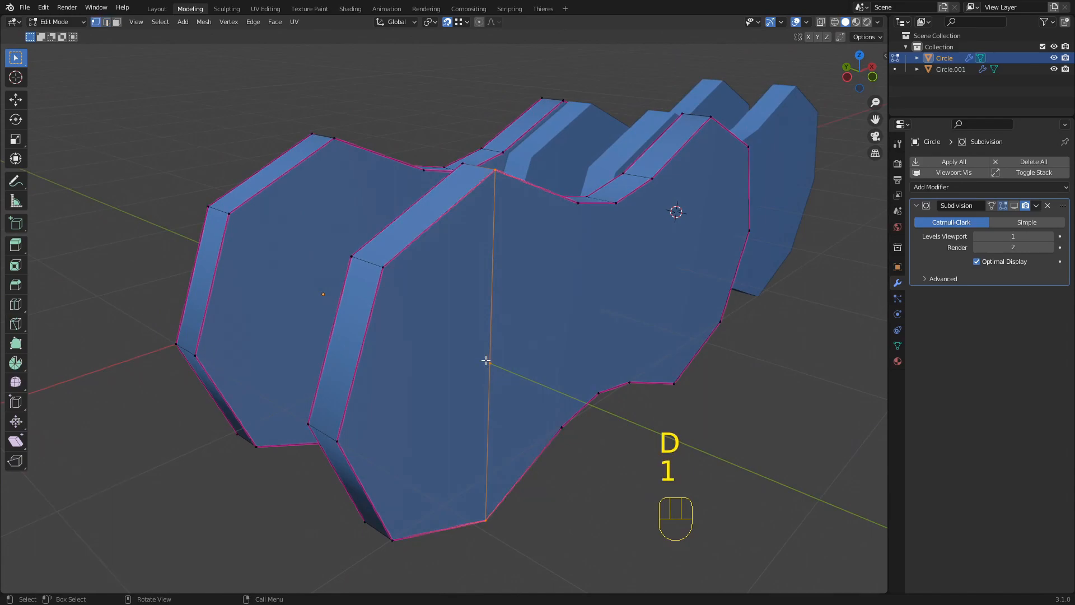
# Extrude the centre vertex of one outer plate's lobe and snap it to the matching centre vertex on the opposite plate.
pyautogui.moveTo(481, 431); pyautogui.dragTo(379, 365, button='middle')
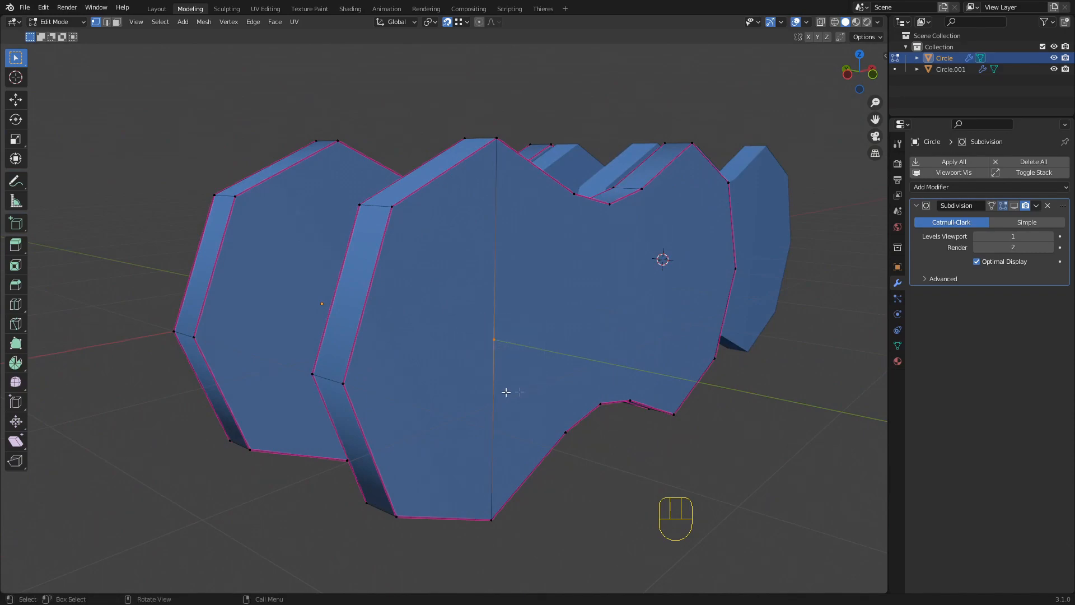
pyautogui.moveTo(506, 392); pyautogui.dragTo(492, 396, button='middle')
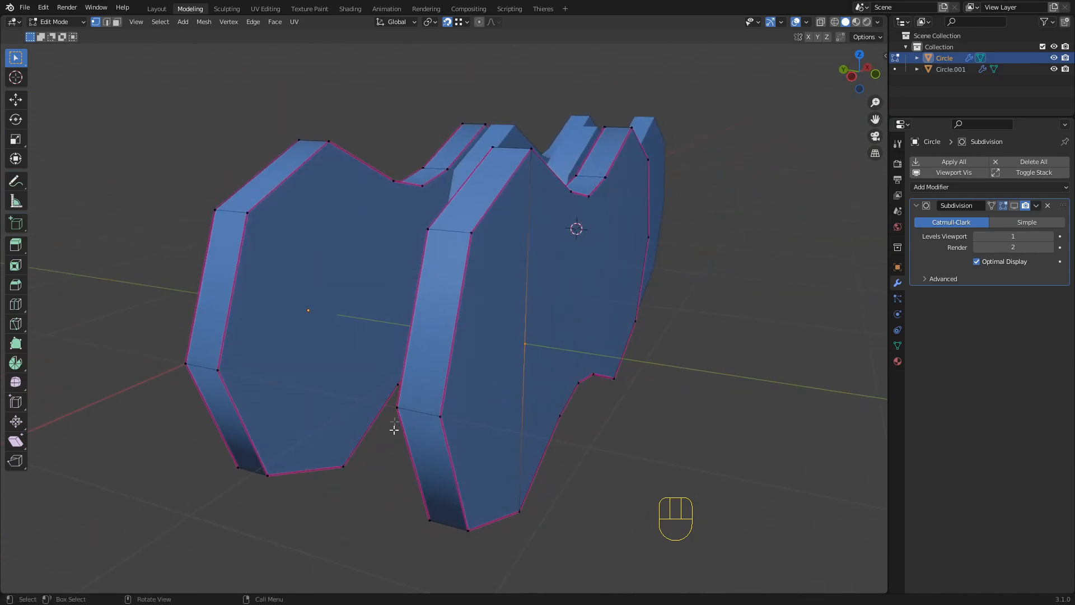
pyautogui.press('e')
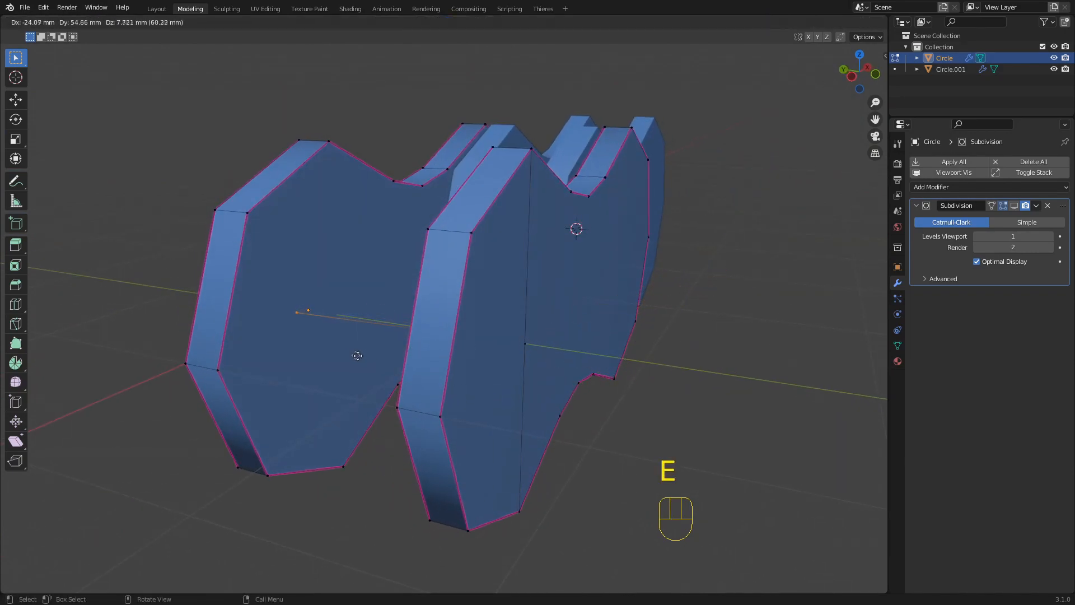
pyautogui.press('Escape')
pyautogui.moveTo(350, 391); pyautogui.dragTo(401, 391, button='middle')
pyautogui.press('g')
pyautogui.moveTo(392, 329); pyautogui.dragTo(350, 357, button='middle')
pyautogui.press('Escape')
pyautogui.press('g')
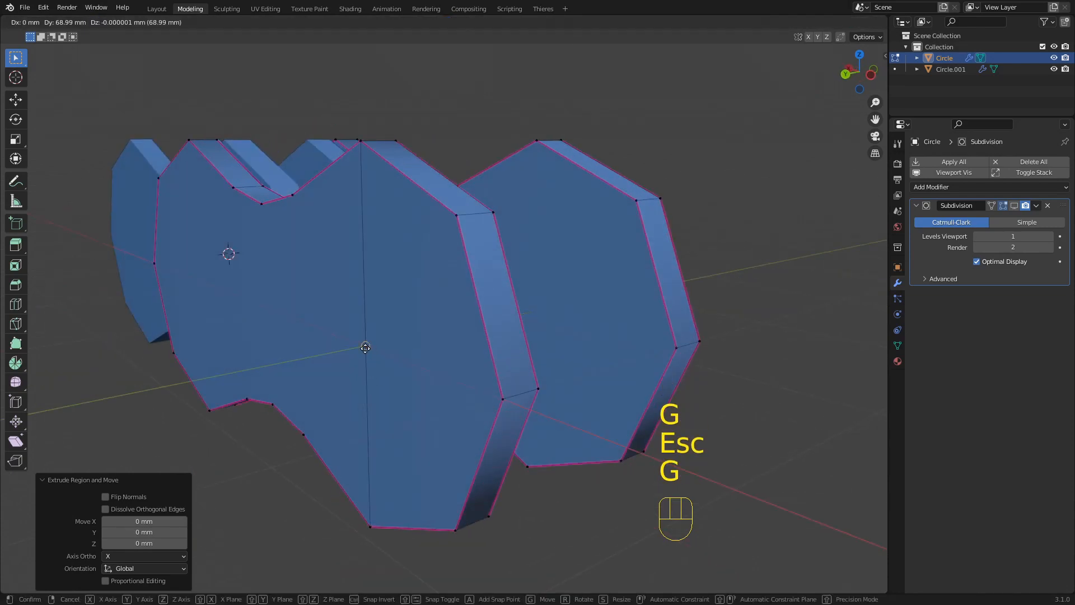
pyautogui.click(366, 348)
# Subdivide the edge joining the two outer plates with one cut.
pyautogui.scroll(-3, 401, 375)
pyautogui.moveTo(403, 374); pyautogui.dragTo(364, 415, button='middle')
pyautogui.press('2')
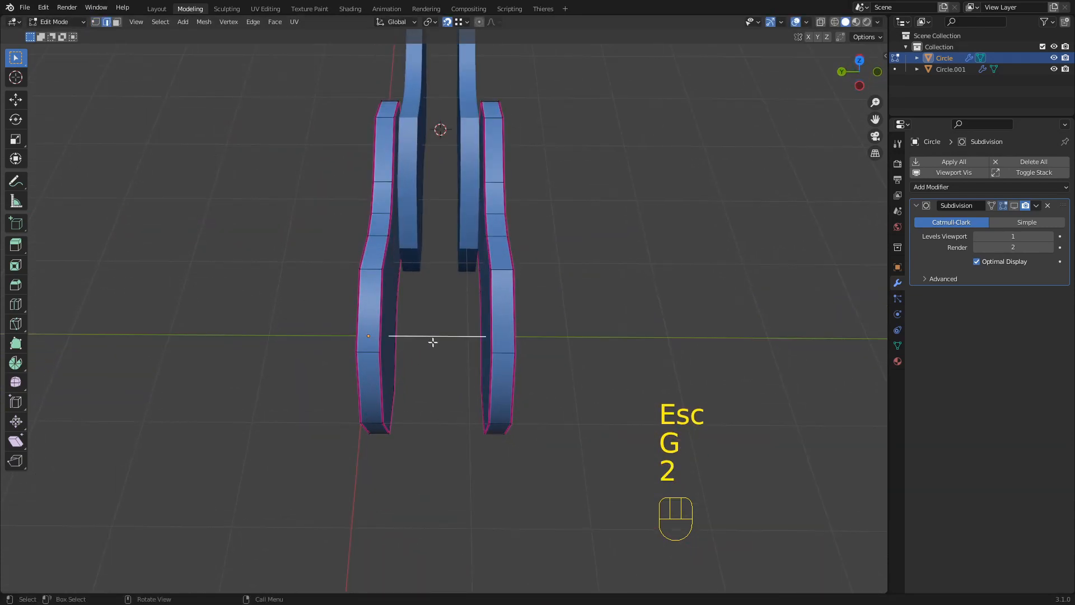
pyautogui.scroll(5, 432, 342)
pyautogui.keyDown('shift'); pyautogui.moveTo(432, 367); pyautogui.dragTo(442, 337, button='middle'); pyautogui.keyUp('shift')
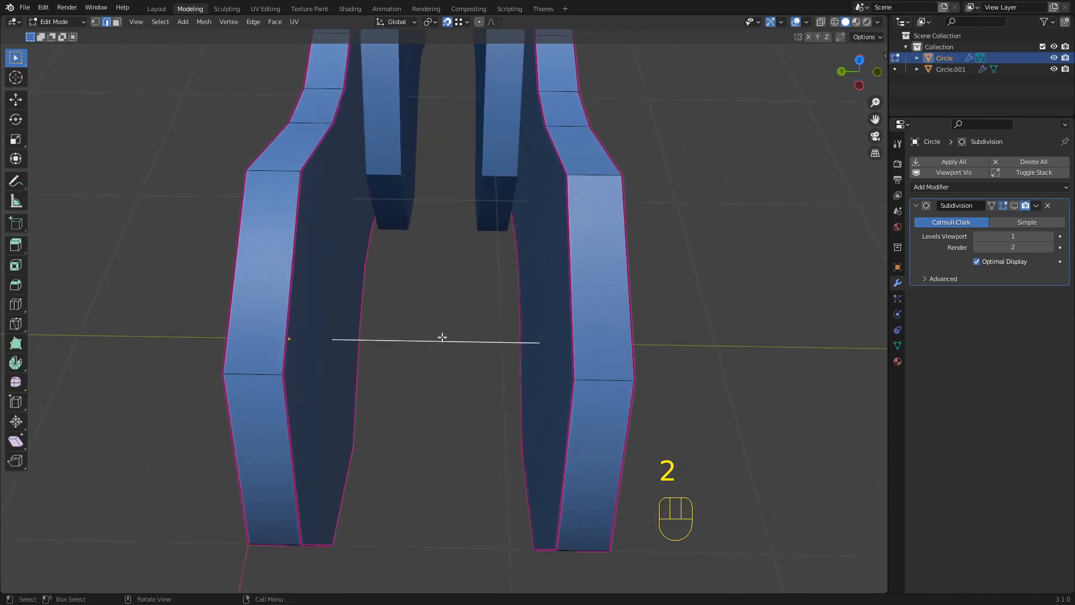
pyautogui.scroll(-3, 435, 355)
pyautogui.press('d')
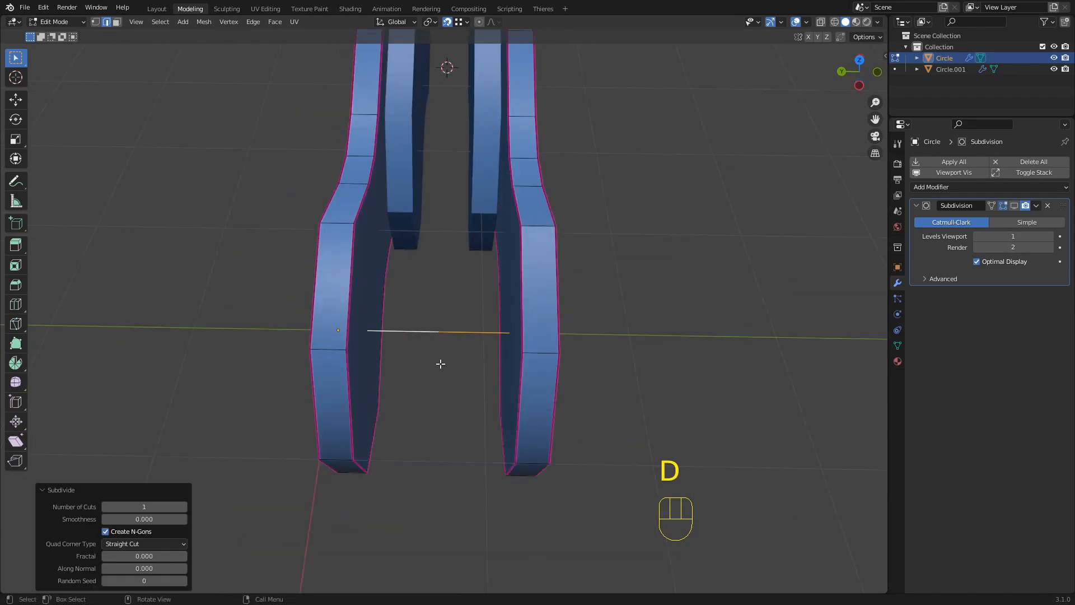
# Select the joining edge's middle vertex and snap the 3D cursor to it.
pyautogui.press('1')
pyautogui.click(459, 372)
pyautogui.press('g')
pyautogui.press('Escape')
pyautogui.hotkey('shift', 's')
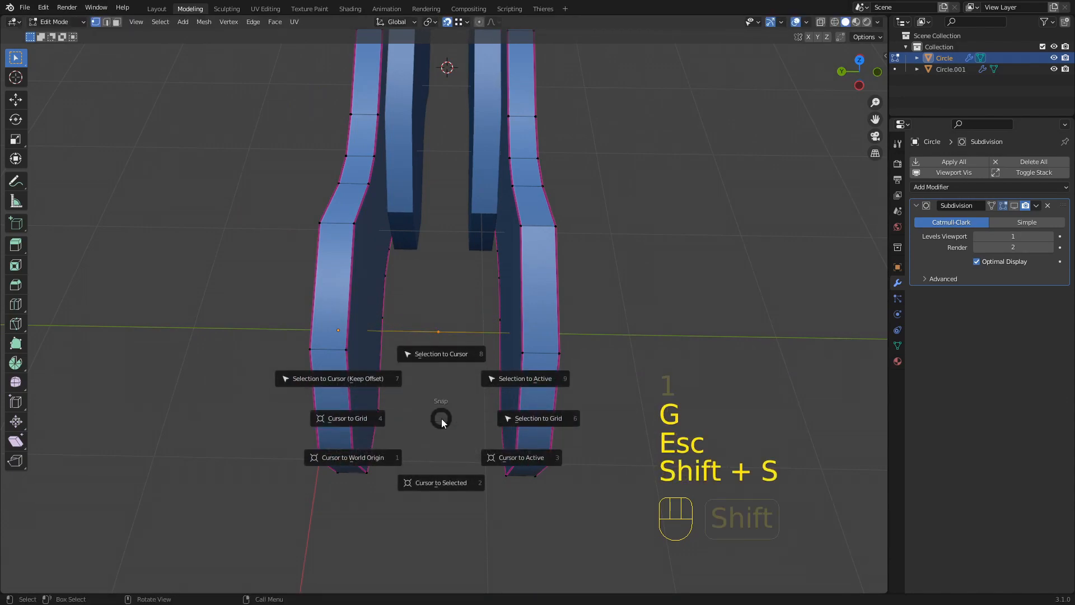
pyautogui.click(441, 478)
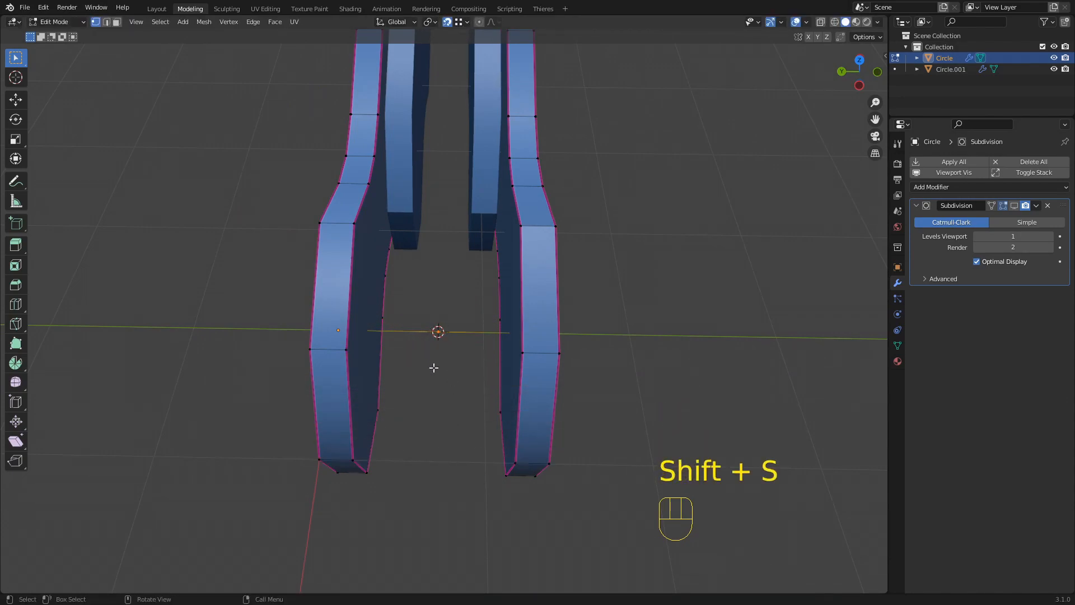
# Delete the middle vertex of the helper edge between the outer plates.
pyautogui.press('x')
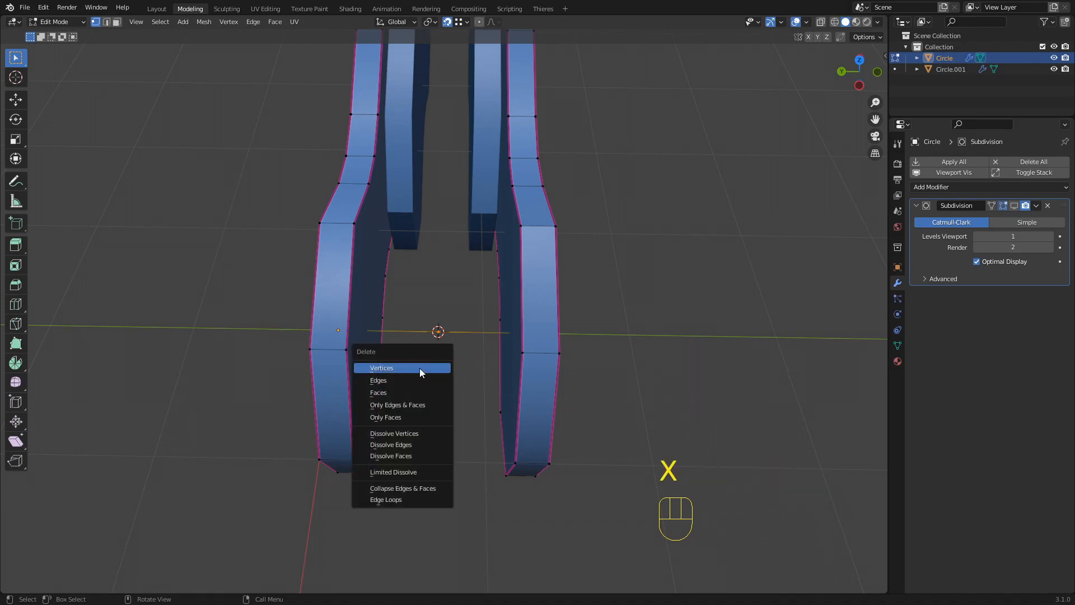
pyautogui.click(419, 368)
pyautogui.moveTo(419, 368)
pyautogui.mouseDown(button='middle')
pyautogui.moveTo(452, 360)
pyautogui.moveTo(401, 367)
pyautogui.mouseUp(button='middle')
# Select the vertical helper edges on the outer faces of both outer plates and dissolve them.
pyautogui.press('1')
pyautogui.press('2')
pyautogui.keyDown('shift'); pyautogui.click(389, 391); pyautogui.keyUp('shift')
pyautogui.moveTo(605, 344); pyautogui.dragTo(502, 318, button='middle')
pyautogui.keyDown('shift'); pyautogui.click(480, 320); pyautogui.keyUp('shift')
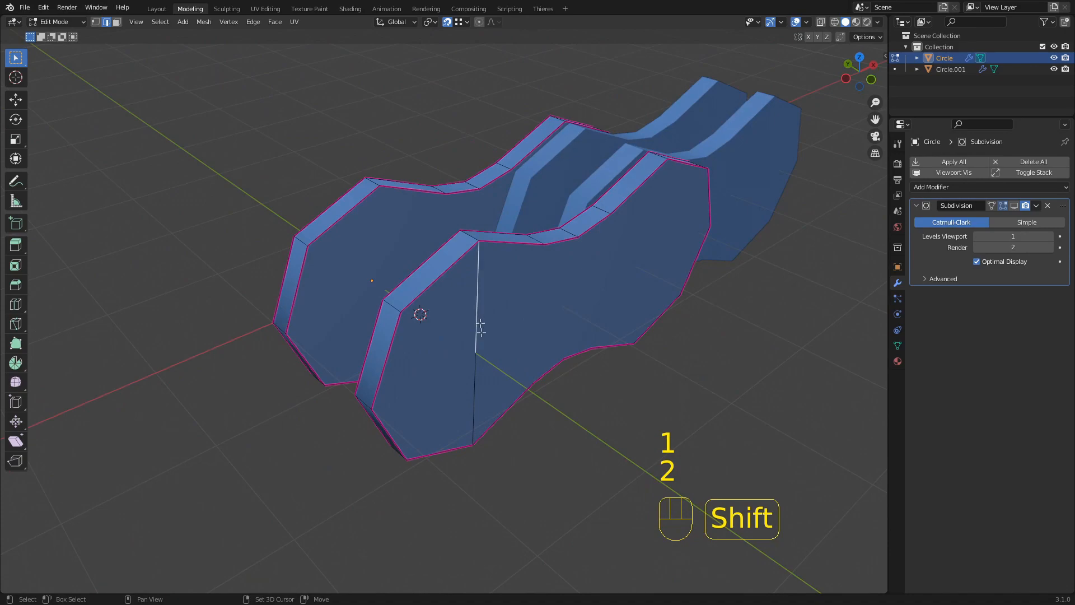
pyautogui.press('x')
pyautogui.press('Escape')
pyautogui.keyDown('shift'); pyautogui.click(475, 378); pyautogui.keyUp('shift')
pyautogui.press('x')
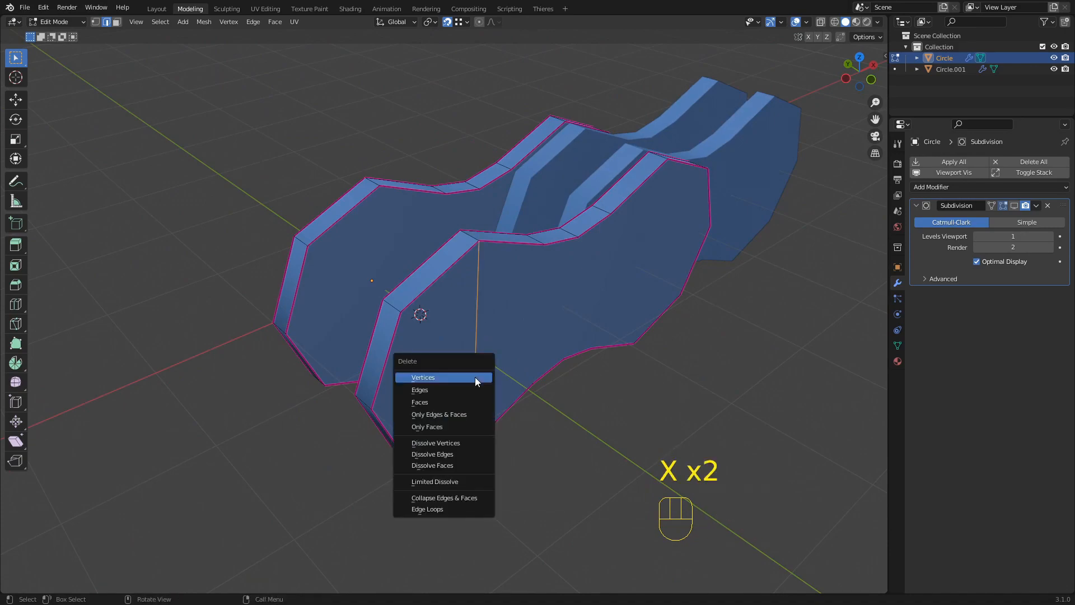
pyautogui.click(438, 454)
pyautogui.moveTo(436, 377); pyautogui.dragTo(448, 401, button='middle')
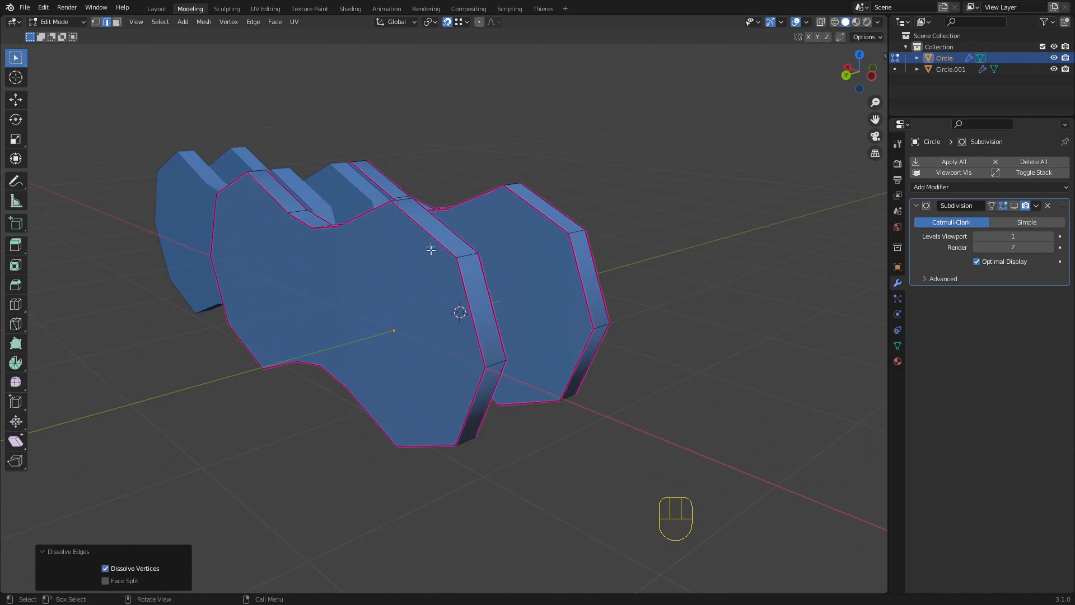
# Add an eight-vertex cylinder at the 3D cursor between the outer plates and rotate it 90° about the X axis.
pyautogui.press('Tab')
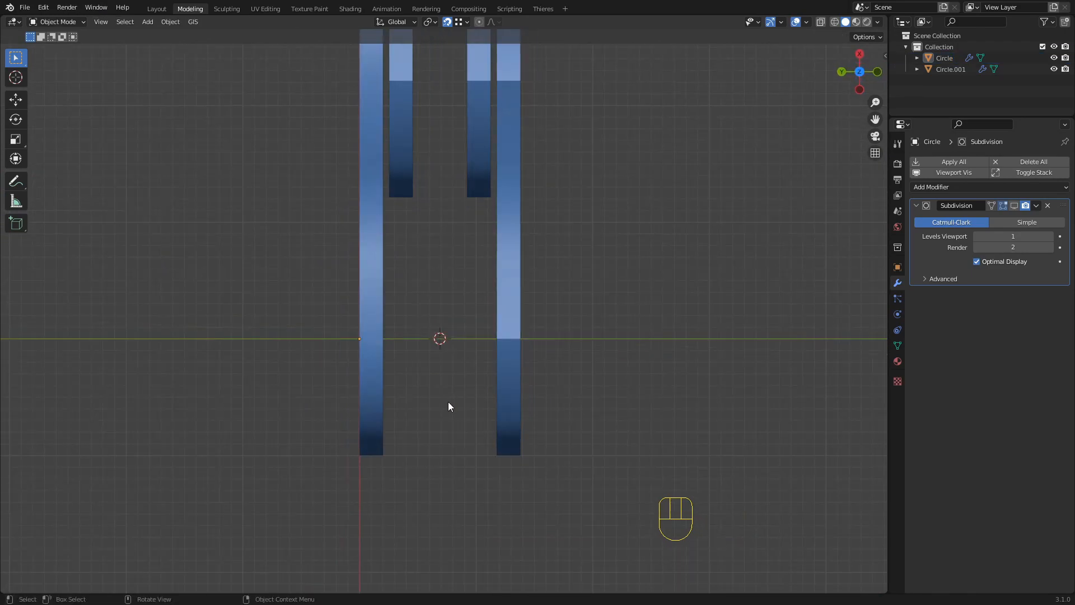
pyautogui.hotkey('shift', 'a')
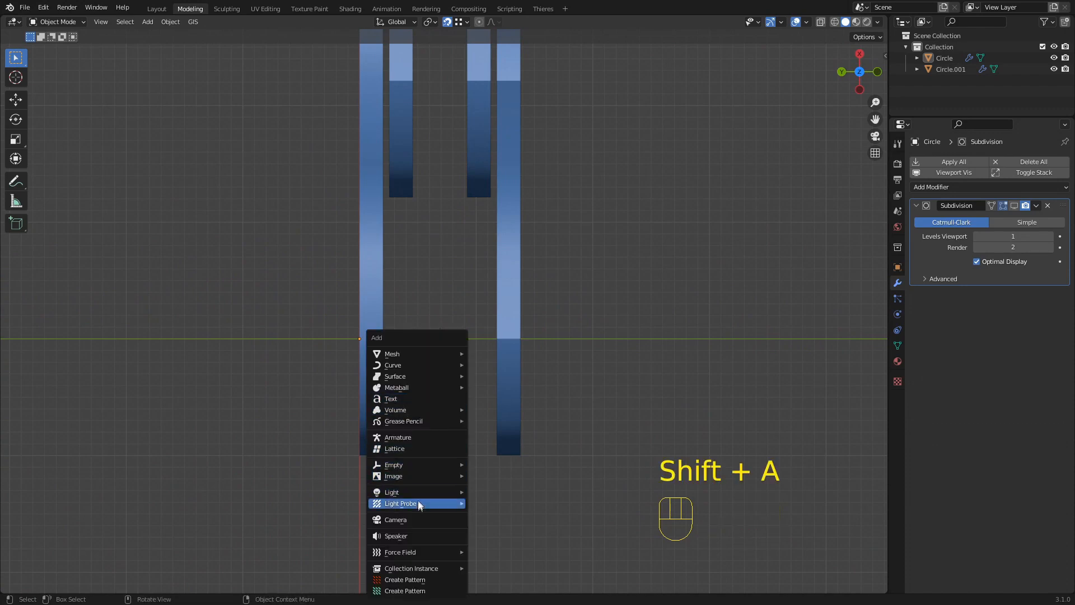
pyautogui.moveTo(406, 354)
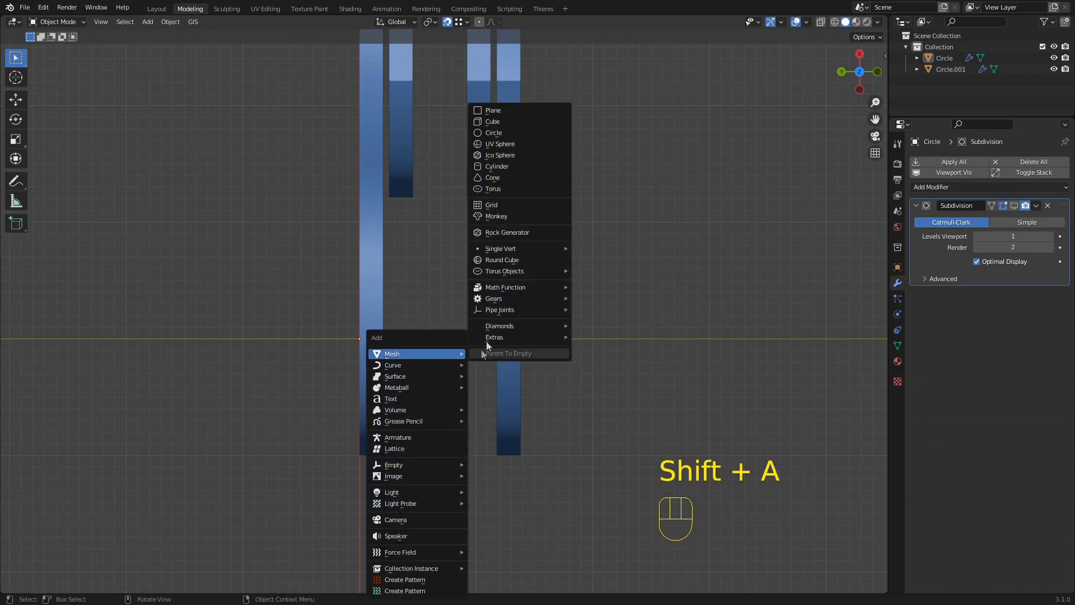
pyautogui.click(496, 166)
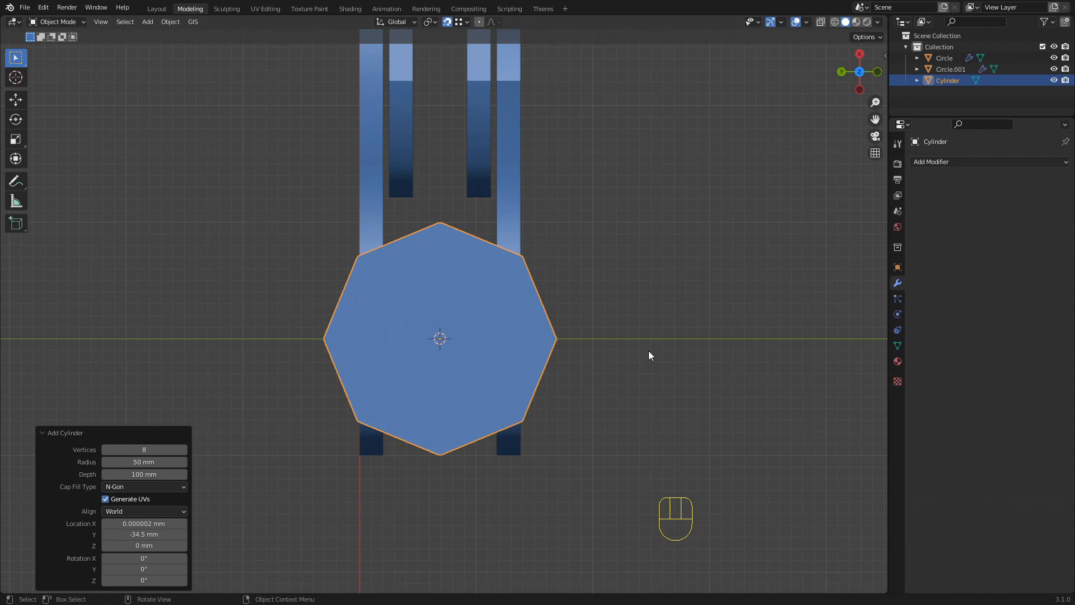
pyautogui.press('r')
pyautogui.write('x')
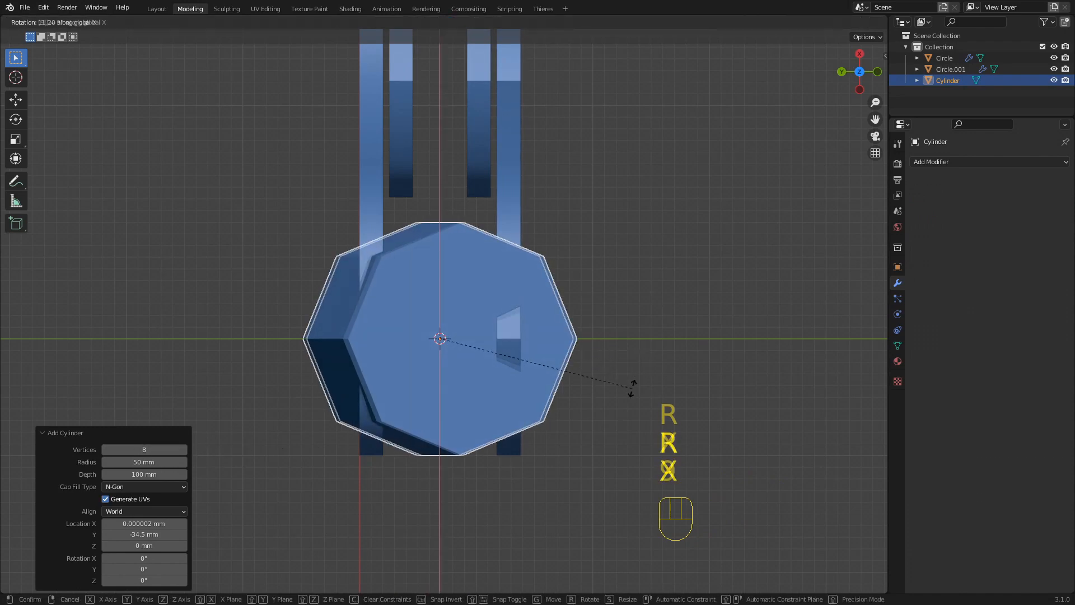
pyautogui.write('90')
pyautogui.press('Return')
# Scale the cylinder down uniformly to about 0.512 so it fits inside the lobe of the link plates.
pyautogui.moveTo(671, 385); pyautogui.dragTo(457, 315, button='middle')
pyautogui.press('z')
pyautogui.click(470, 423)
pyautogui.scroll(2, 478, 279)
pyautogui.press('s')
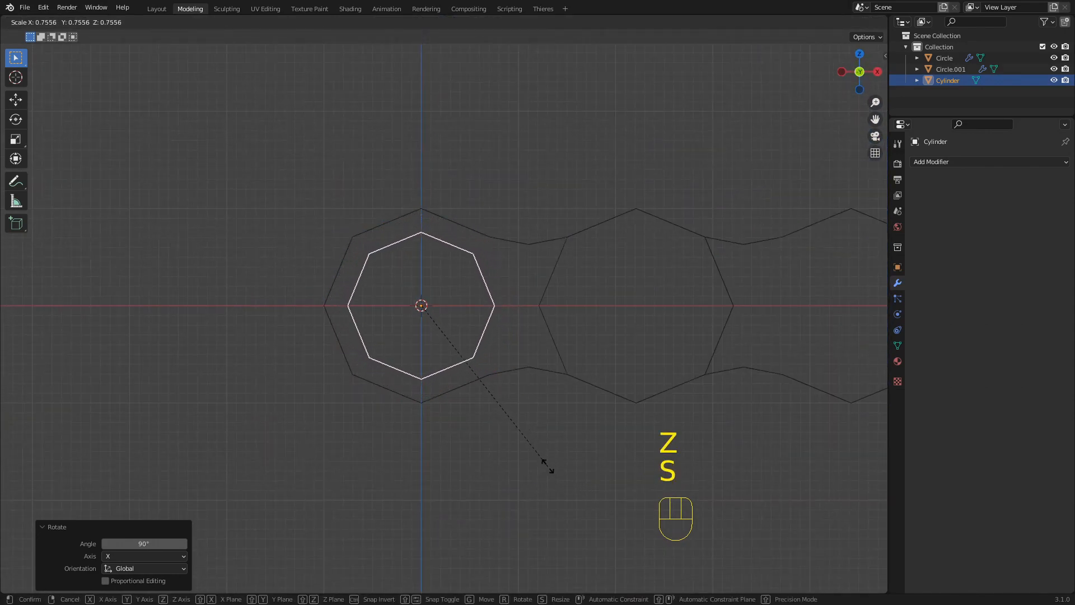
pyautogui.click(493, 427)
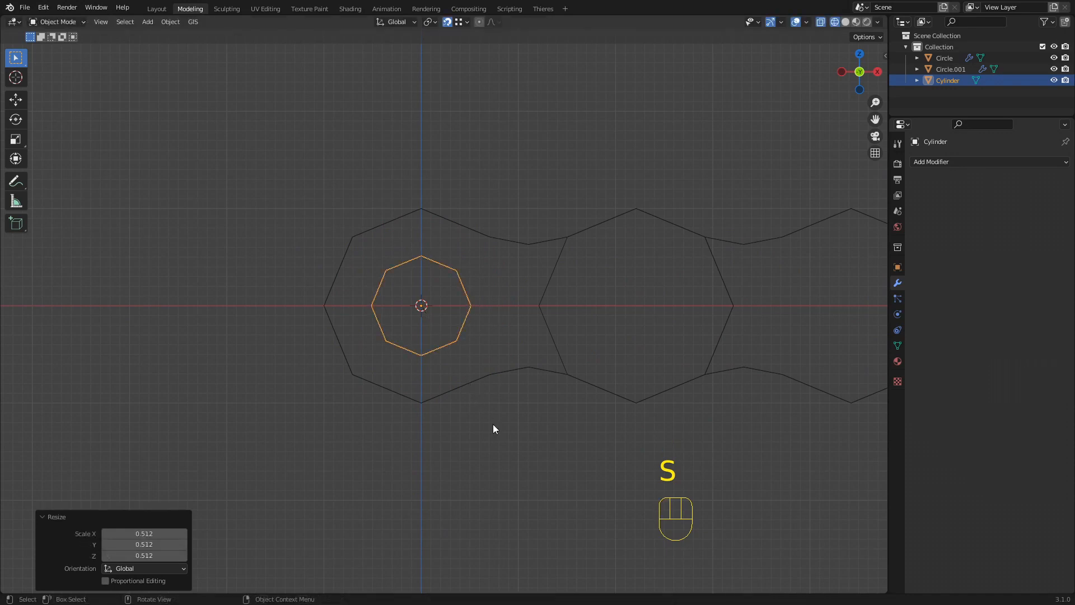
# Stretch the cylinder's mesh along Y until both ends stick out slightly beyond the outer plates.
pyautogui.scroll(2, 451, 218)
pyautogui.scroll(-3, 428, 324)
pyautogui.moveTo(425, 328)
pyautogui.mouseDown(button='middle')
pyautogui.moveTo(502, 338)
pyautogui.moveTo(441, 296)
pyautogui.moveTo(445, 335)
pyautogui.moveTo(474, 314)
pyautogui.moveTo(432, 341)
pyautogui.mouseUp(button='middle')
pyautogui.press('z')
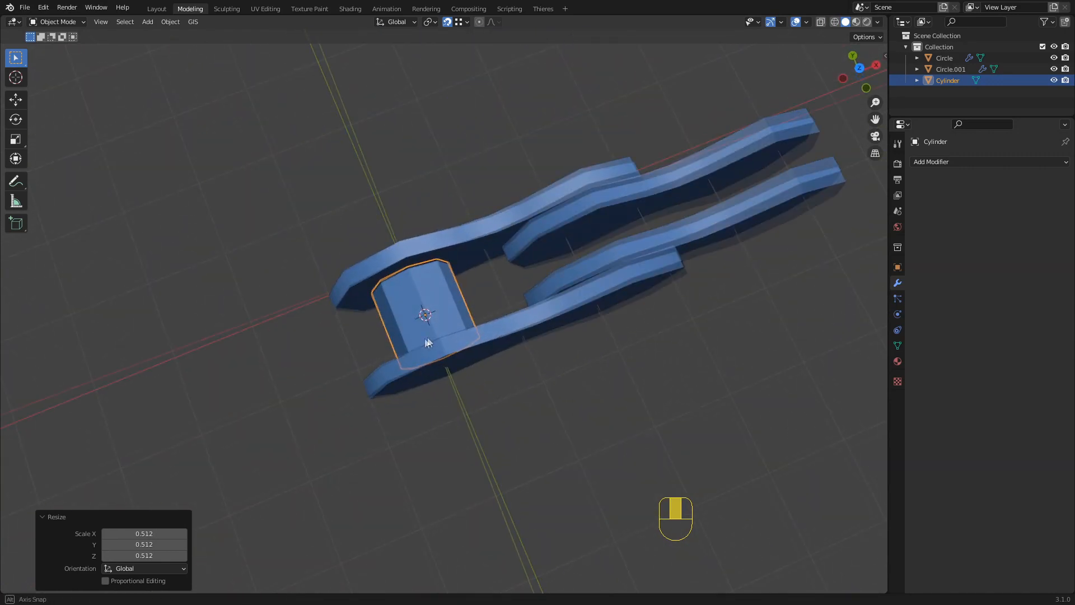
pyautogui.press('KP_7')
pyautogui.press('Tab')
pyautogui.hotkey('shift', 'z')
pyautogui.keyDown('shift'); pyautogui.scroll(3, 432, 335); pyautogui.keyUp('shift')
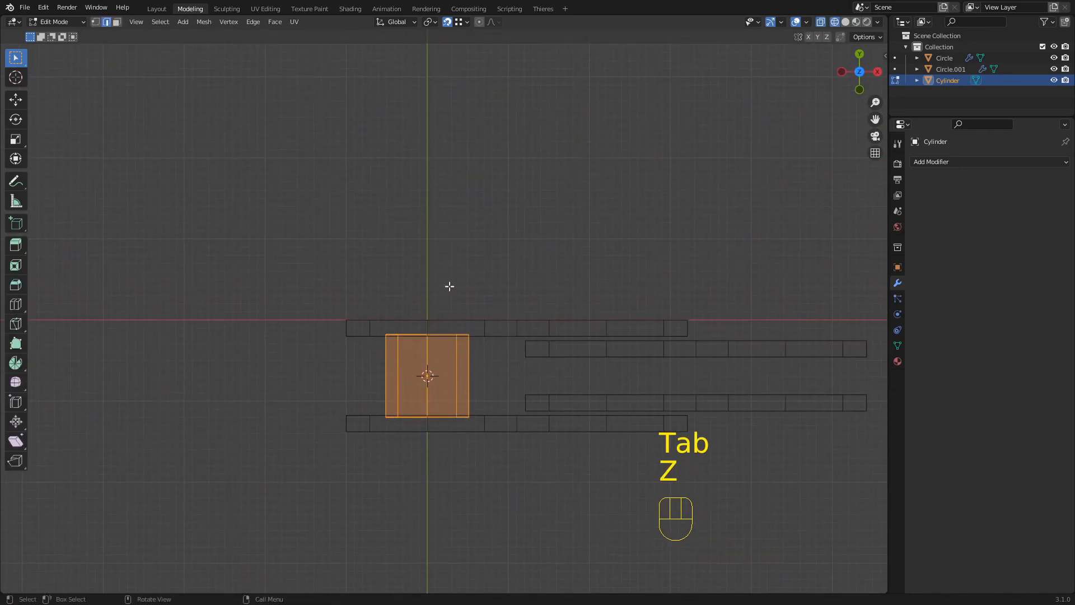
pyautogui.press('s')
pyautogui.press('z')
pyautogui.press('y')
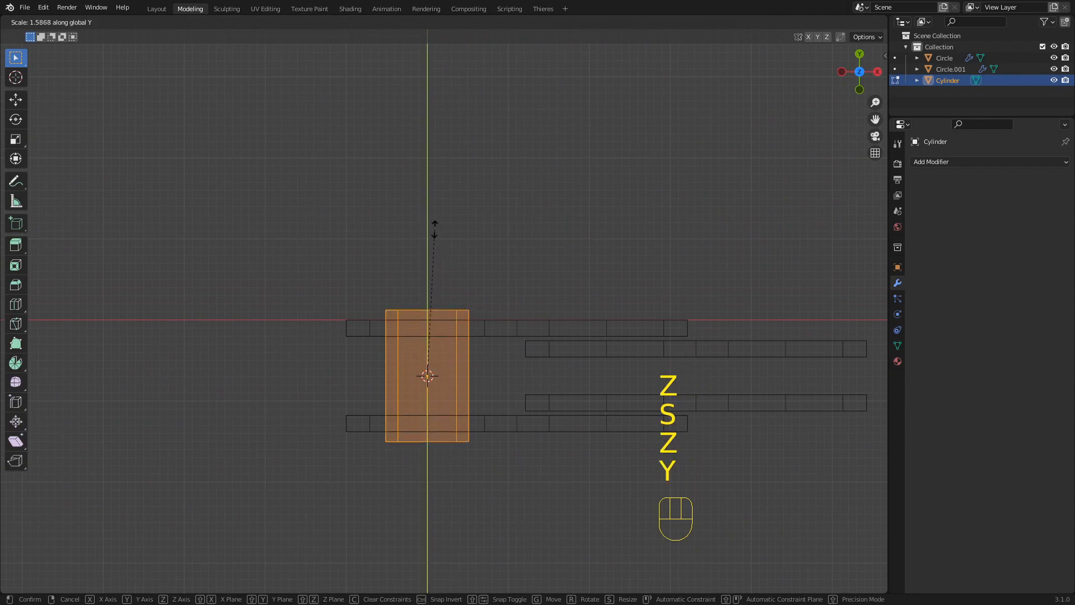
pyautogui.click(433, 221)
pyautogui.press('z')
pyautogui.moveTo(392, 411); pyautogui.dragTo(769, 350, button='middle')
# Shade the cylinder smooth and enable Auto Smooth with an angle of 45.1°.
pyautogui.press('Tab')
pyautogui.rightClick(416, 341)
pyautogui.click(384, 300)
pyautogui.click(898, 346)
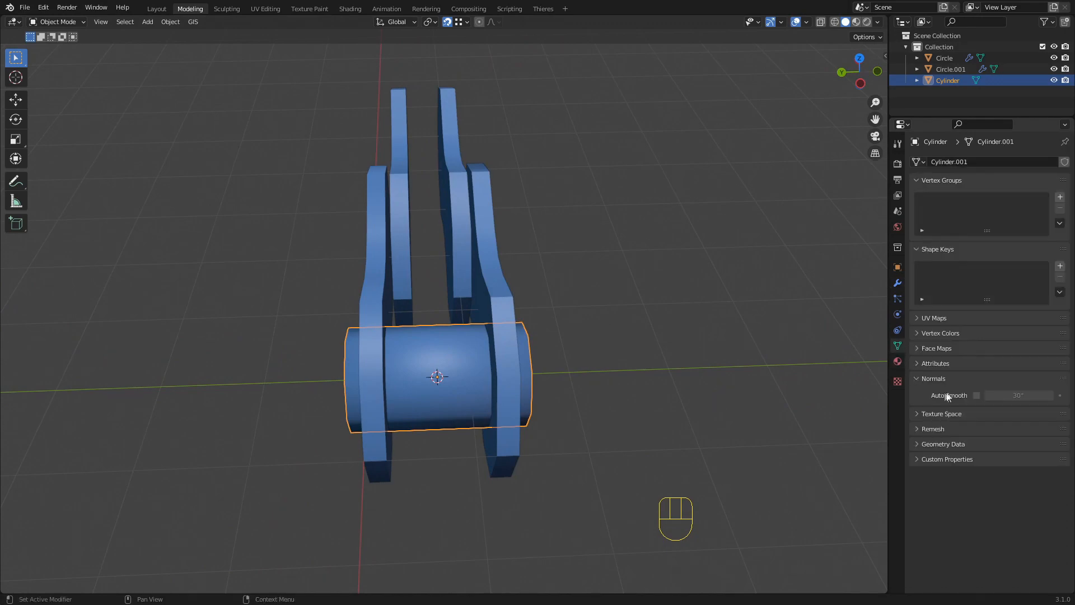
pyautogui.click(977, 395)
pyautogui.click(1020, 396)
pyautogui.write('4')
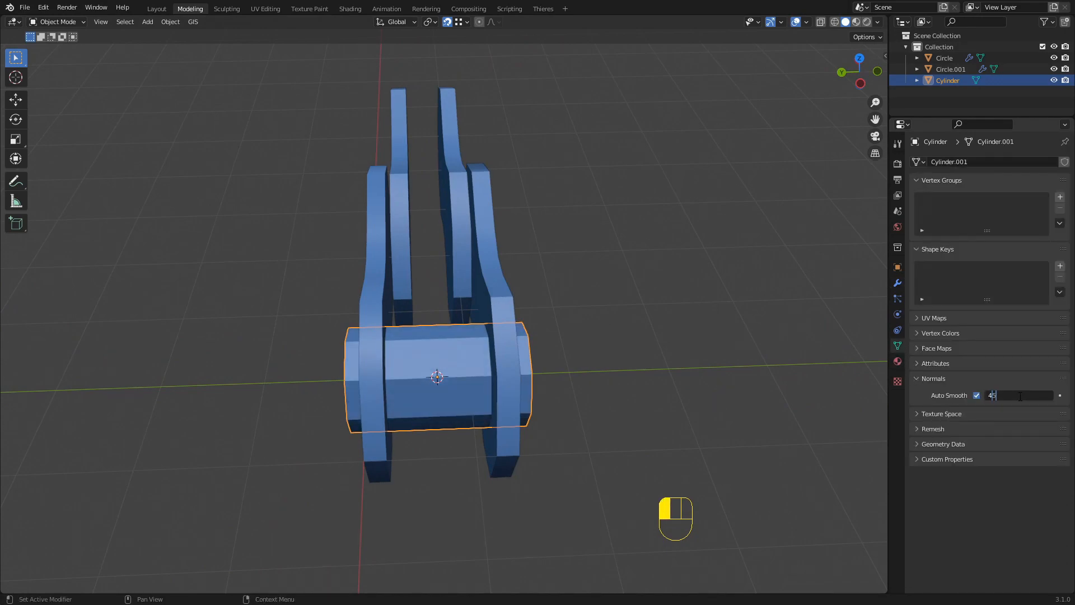
pyautogui.write('5')
pyautogui.press('Return')
pyautogui.moveTo(778, 412); pyautogui.dragTo(546, 405, button='middle')
pyautogui.click(1051, 396)
pyautogui.moveTo(621, 421); pyautogui.dragTo(396, 426, button='middle')
pyautogui.click(774, 460)
# Select the edge loops around both end caps of the cylinder and apply an edge crease to them.
pyautogui.click(393, 345)
pyautogui.scroll(4, 393, 345)
pyautogui.press('Tab')
pyautogui.scroll(-2, 403, 391)
pyautogui.scroll(1, 387, 374)
pyautogui.keyDown('shift'); pyautogui.moveTo(387, 372); pyautogui.dragTo(431, 372, button='middle'); pyautogui.keyUp('shift')
pyautogui.moveTo(430, 431); pyautogui.dragTo(433, 255, button='middle')
pyautogui.press('2')
pyautogui.click(496, 468)
pyautogui.keyDown('alt'); pyautogui.keyDown('shift'); pyautogui.click(416, 409); pyautogui.keyUp('shift'); pyautogui.keyUp('alt')
pyautogui.moveTo(442, 480); pyautogui.dragTo(507, 380, button='middle')
pyautogui.rightClick(508, 380)
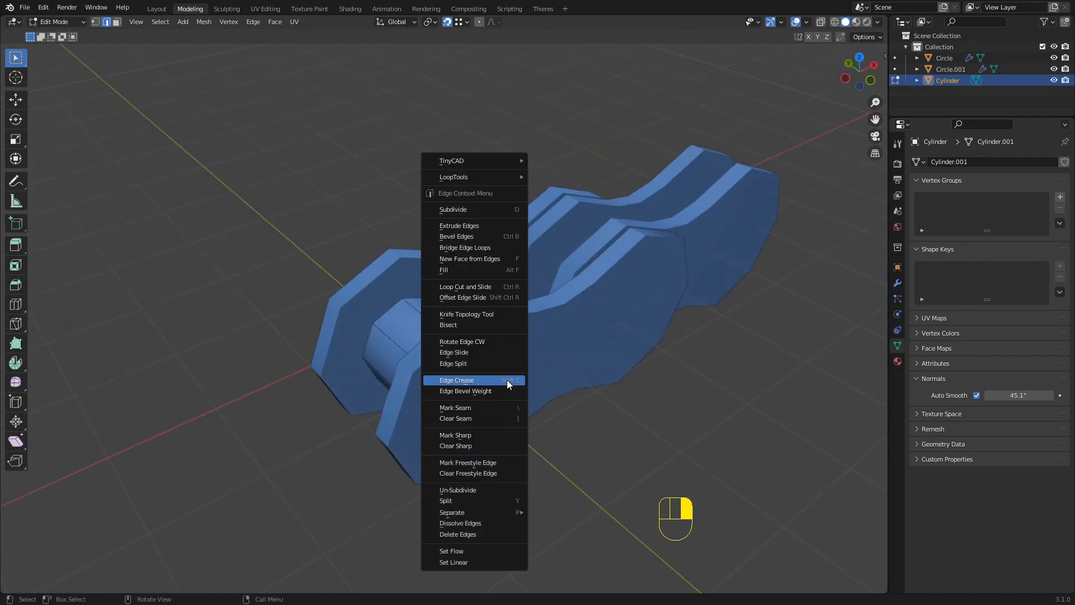
pyautogui.click(506, 379)
pyautogui.click(317, 540)
pyautogui.press('Tab')
pyautogui.moveTo(556, 353); pyautogui.dragTo(570, 345, button='middle')
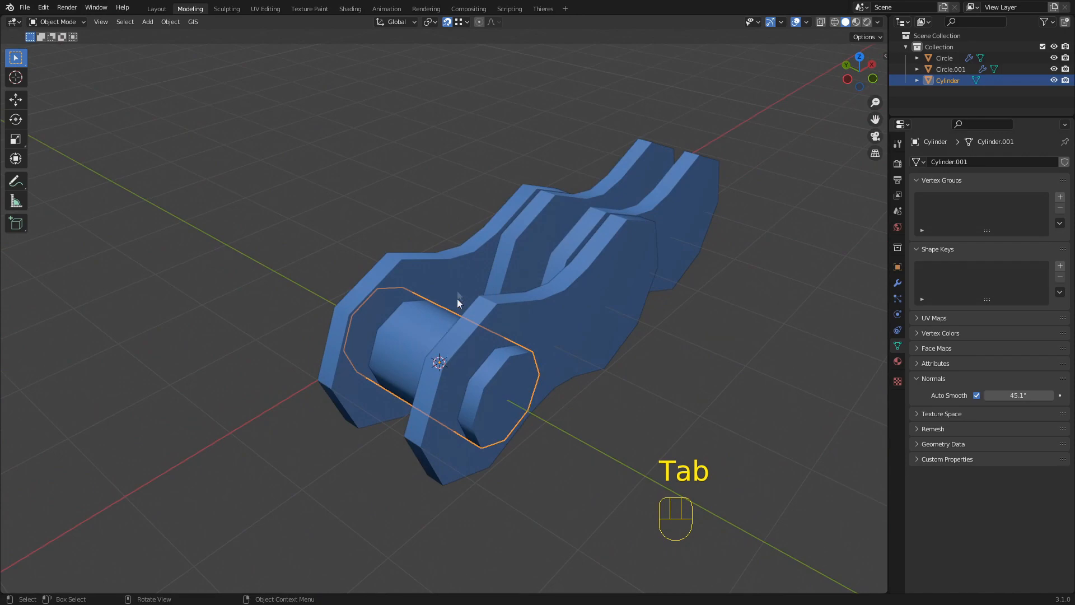
# Set the origin of the outer plate pair to its geometry.
pyautogui.click(450, 265)
pyautogui.moveTo(455, 274); pyautogui.dragTo(422, 380, button='middle')
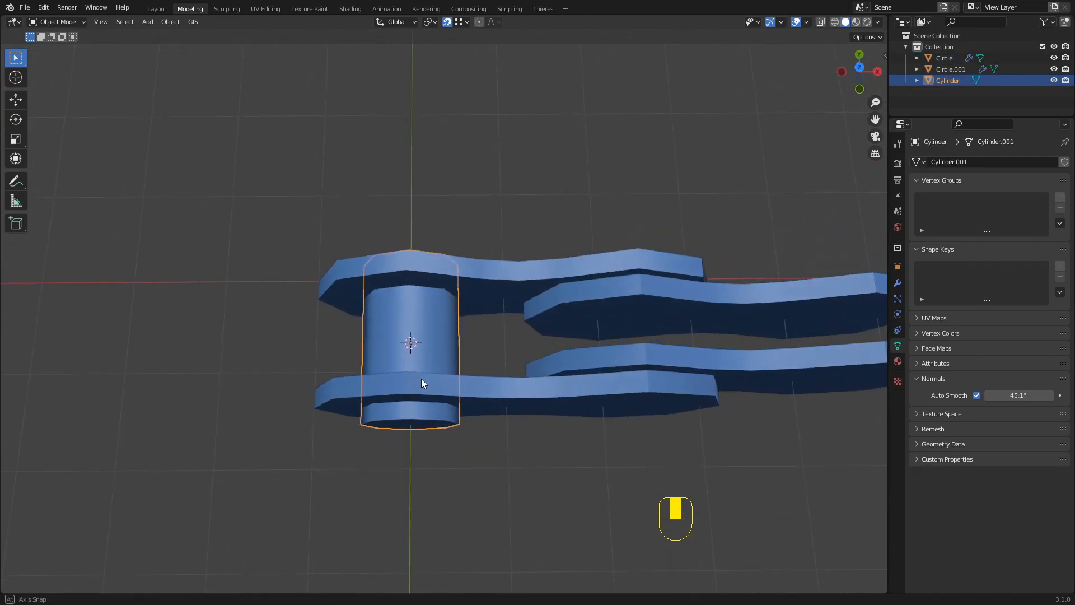
pyautogui.moveTo(482, 298); pyautogui.dragTo(493, 352, button='middle')
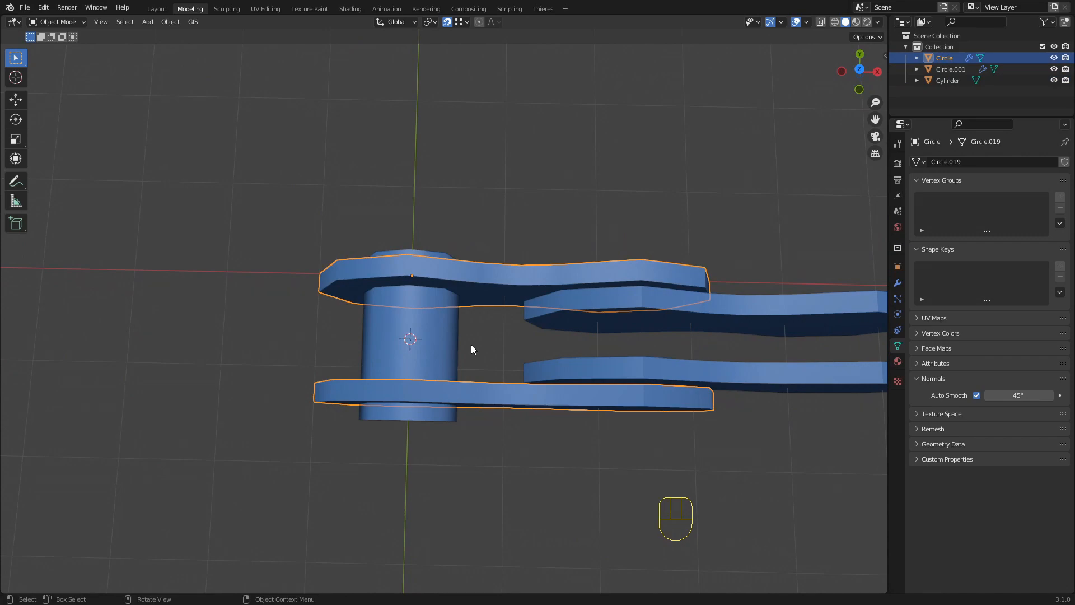
pyautogui.click(171, 23)
pyautogui.moveTo(183, 46)
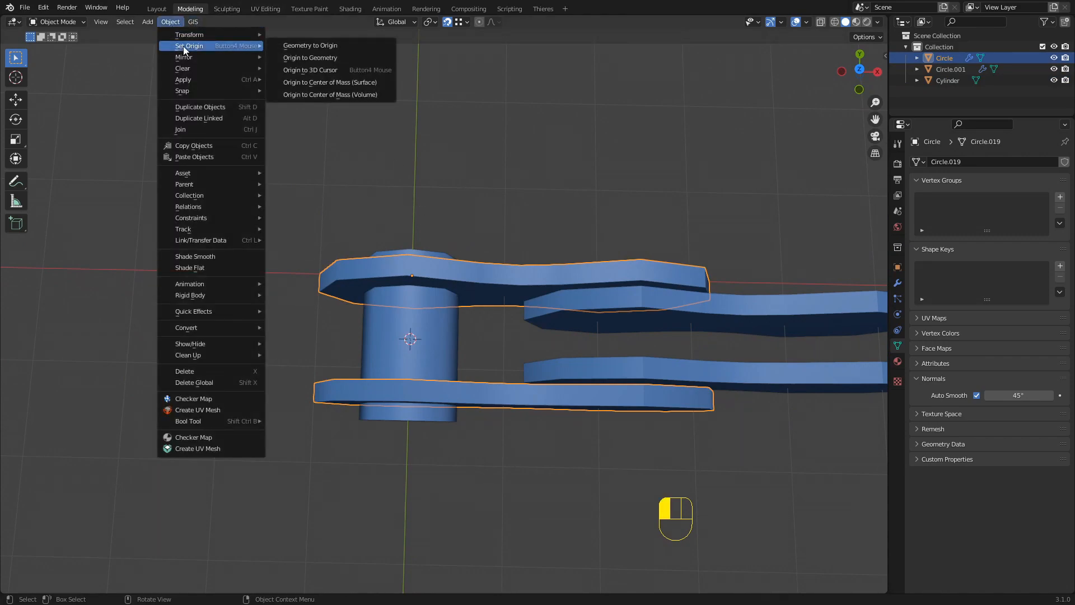
pyautogui.click(317, 59)
pyautogui.keyDown('shift'); pyautogui.moveTo(404, 207); pyautogui.dragTo(337, 338, button='middle'); pyautogui.keyUp('shift')
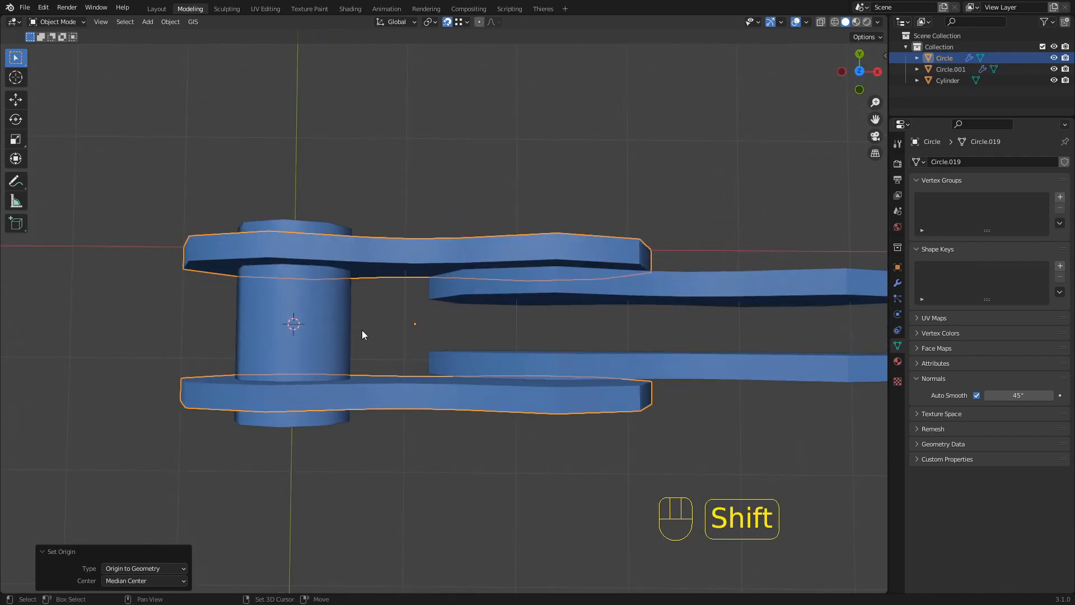
# Snap the 3D cursor to the centre of the outer plate pair.
pyautogui.hotkey('shift', 's')
pyautogui.click(365, 399)
pyautogui.moveTo(411, 348); pyautogui.dragTo(437, 337, button='middle')
pyautogui.scroll(-3, 403, 334)
# Apply the cylinder's rotation and scale and set its origin to the 3D cursor.
pyautogui.click(361, 287)
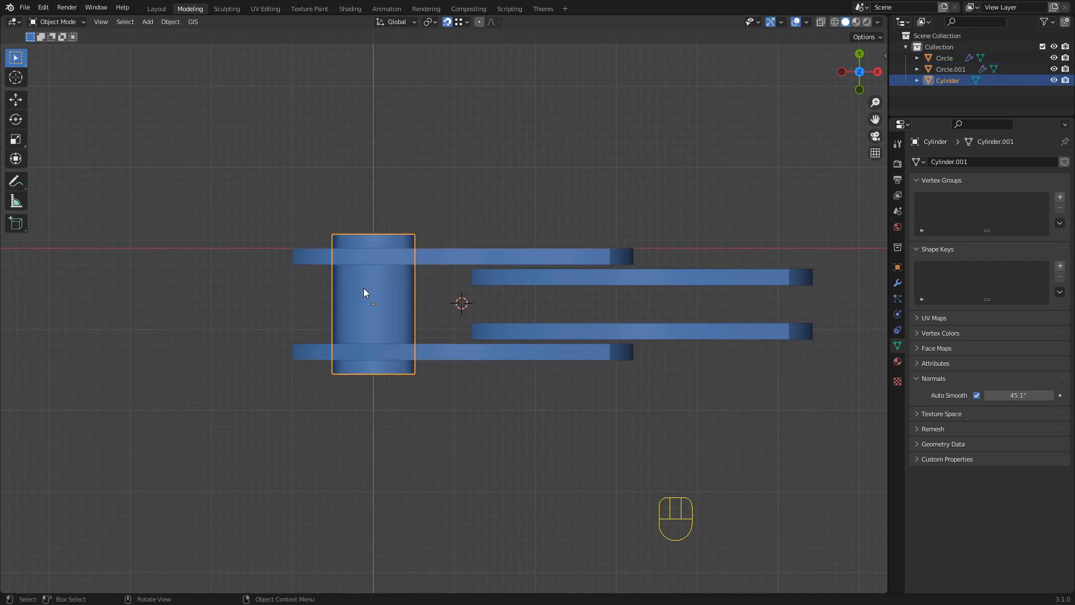
pyautogui.hotkey('ctrl', 'a')
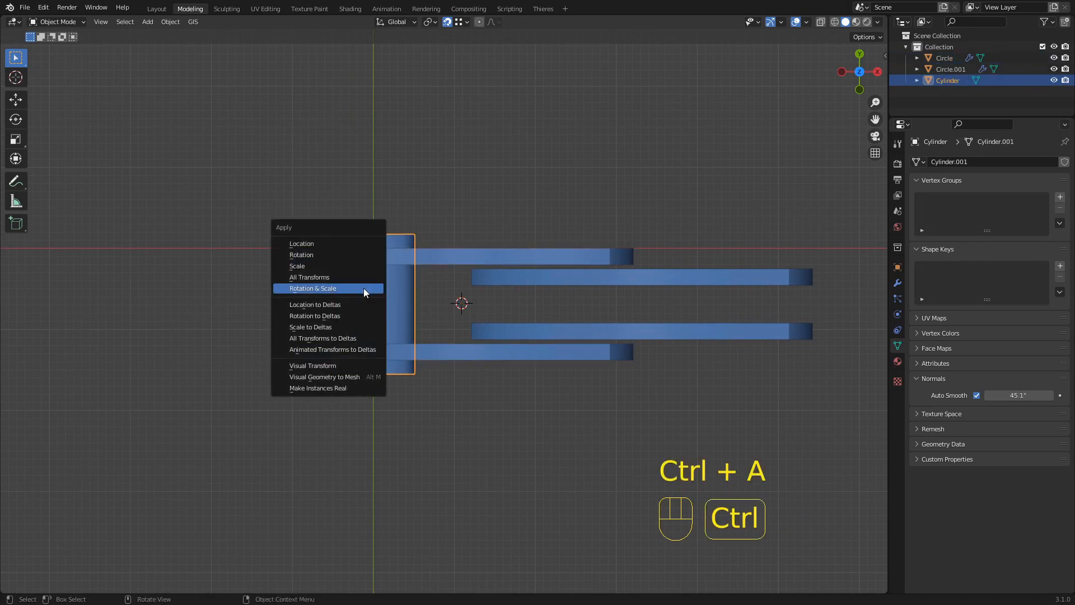
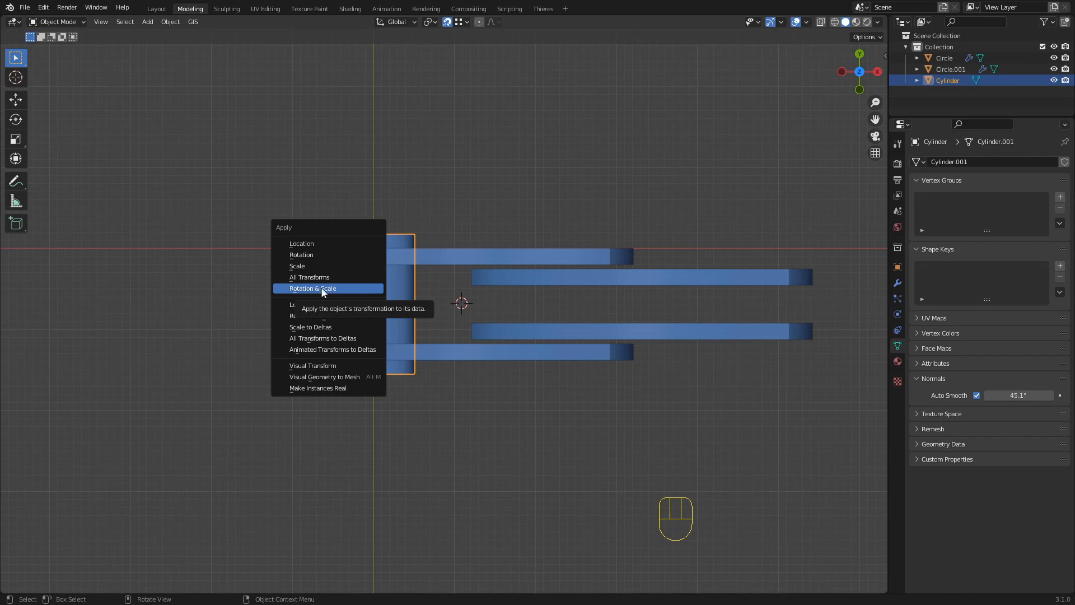
pyautogui.click(321, 288)
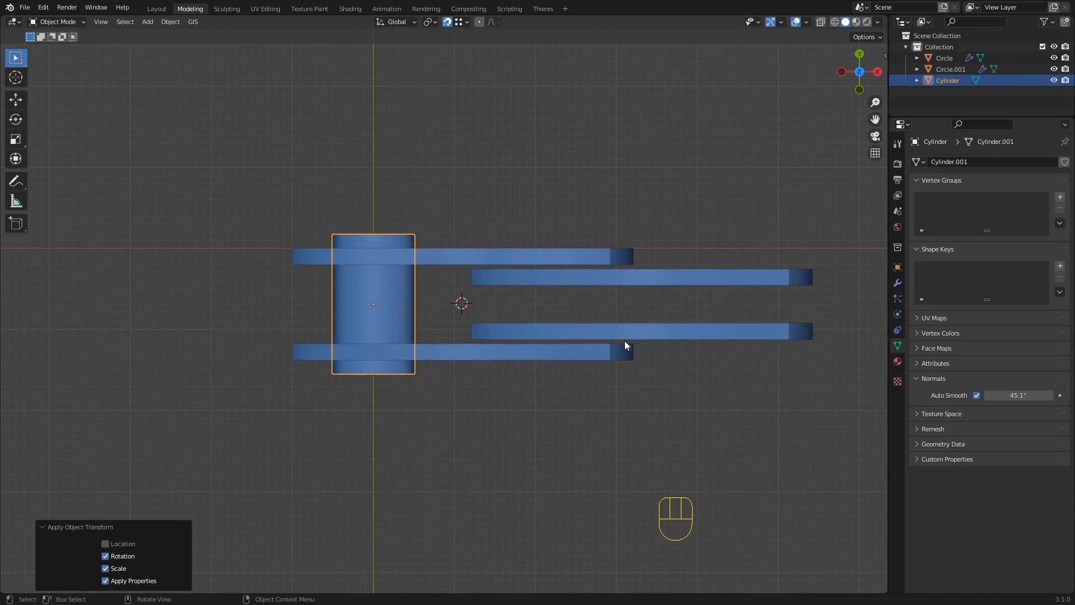
pyautogui.click(171, 22)
pyautogui.moveTo(196, 47)
pyautogui.click(171, 22)
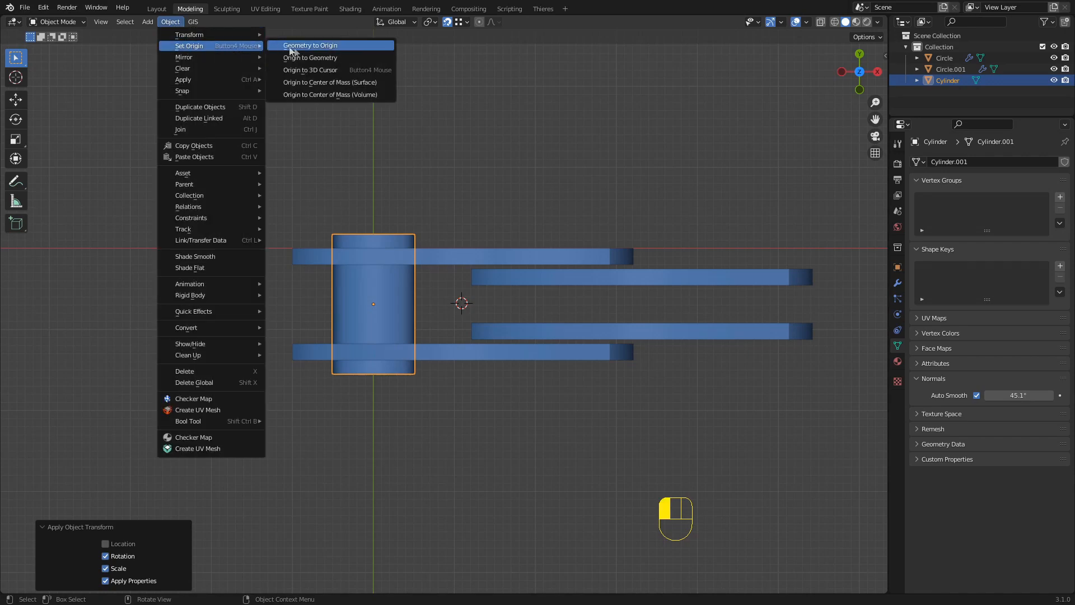
pyautogui.click(312, 69)
pyautogui.scroll(2, 456, 308)
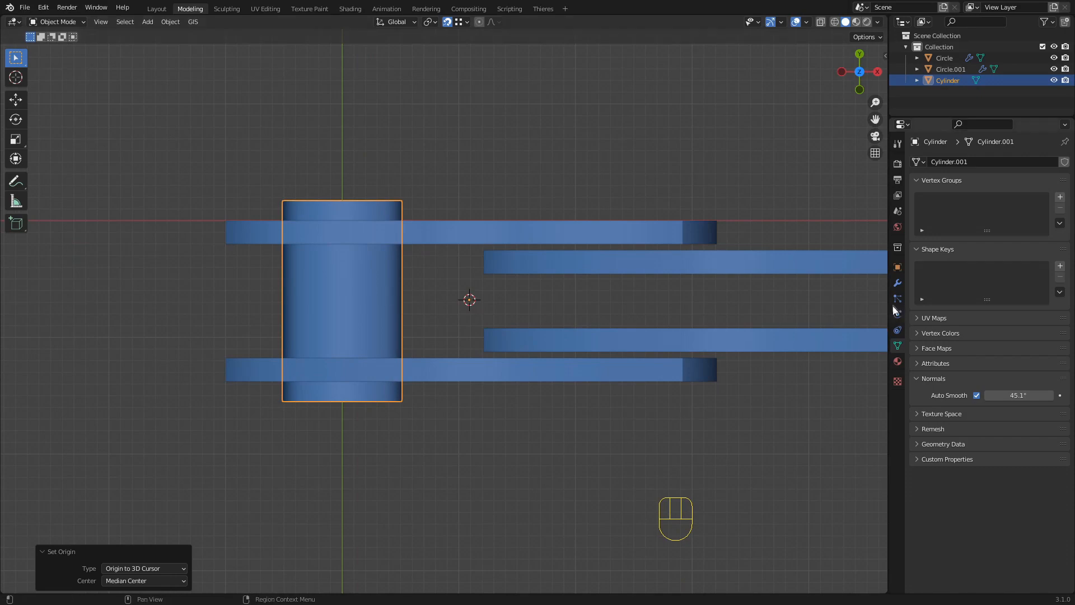
# Add a Mirror modifier on the X axis to place a second pin at the other lobe of the outer plates.
pyautogui.click(898, 284)
pyautogui.click(970, 160)
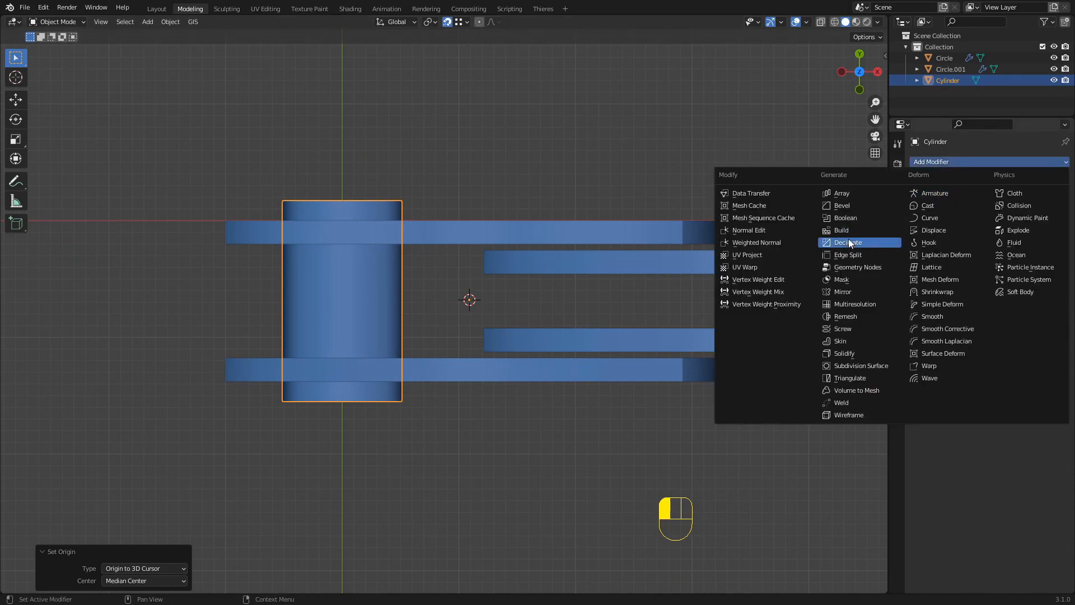
pyautogui.click(843, 292)
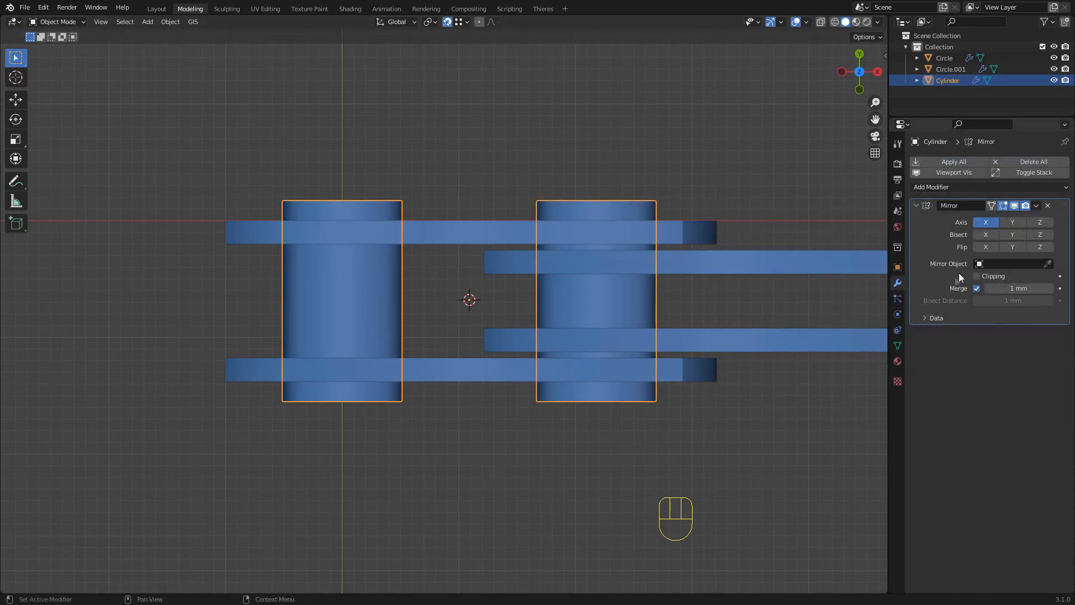
pyautogui.scroll(-4, 489, 338)
pyautogui.moveTo(489, 337); pyautogui.dragTo(463, 344, button='middle')
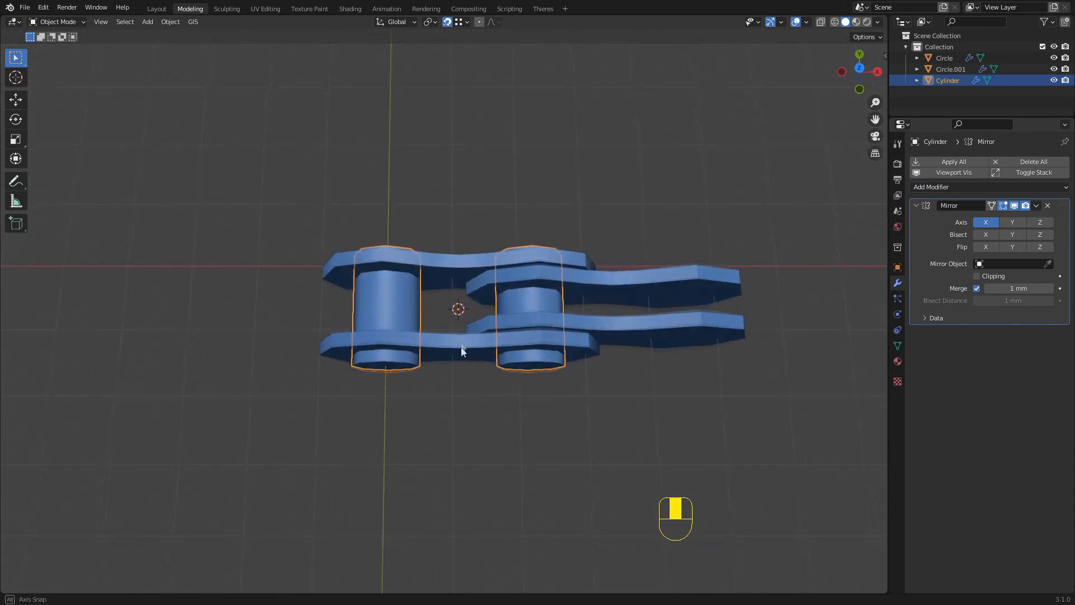
pyautogui.scroll(4, 482, 312)
pyautogui.scroll(-3, 482, 307)
pyautogui.moveTo(521, 300); pyautogui.dragTo(515, 361, button='middle')
pyautogui.scroll(3, 510, 331)
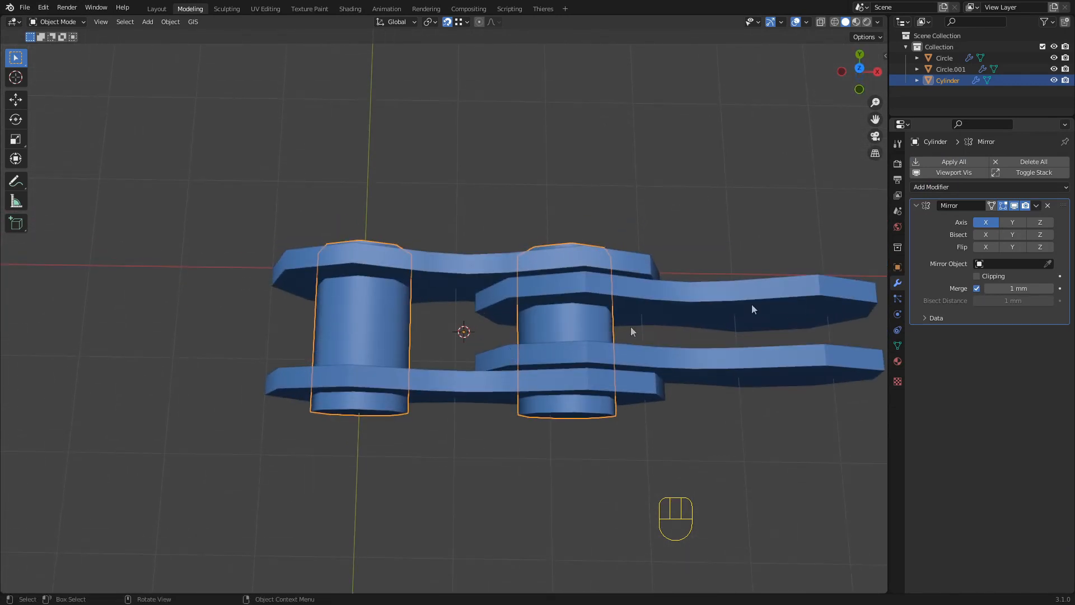
# Apply the Mirror modifier on the cylinder.
pyautogui.click(1037, 205)
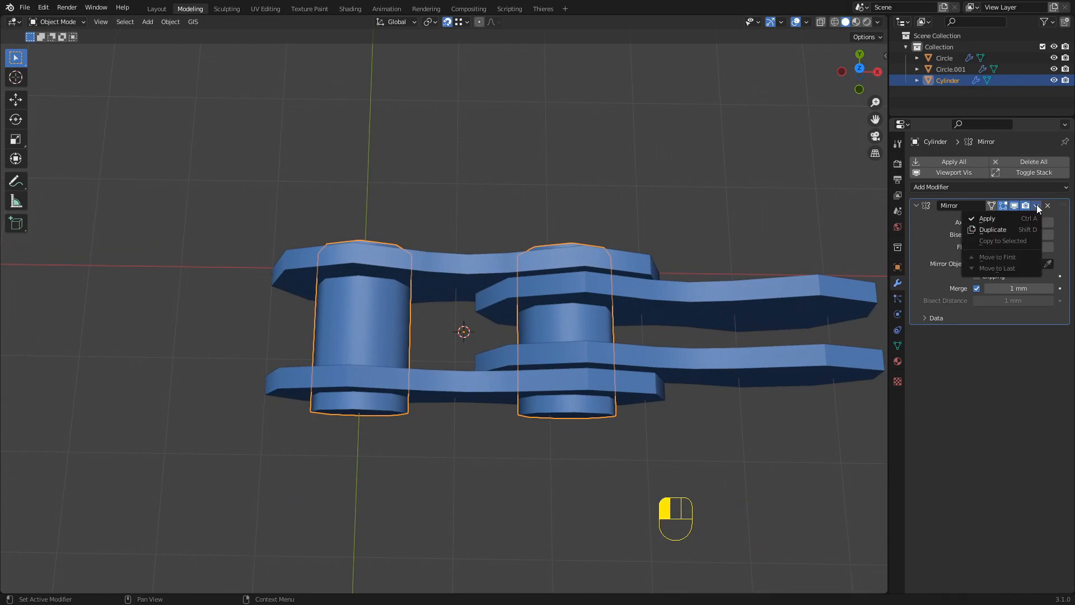
pyautogui.click(993, 218)
pyautogui.moveTo(516, 300)
pyautogui.mouseDown(button='middle')
pyautogui.moveTo(561, 276)
pyautogui.moveTo(529, 288)
pyautogui.mouseUp(button='middle')
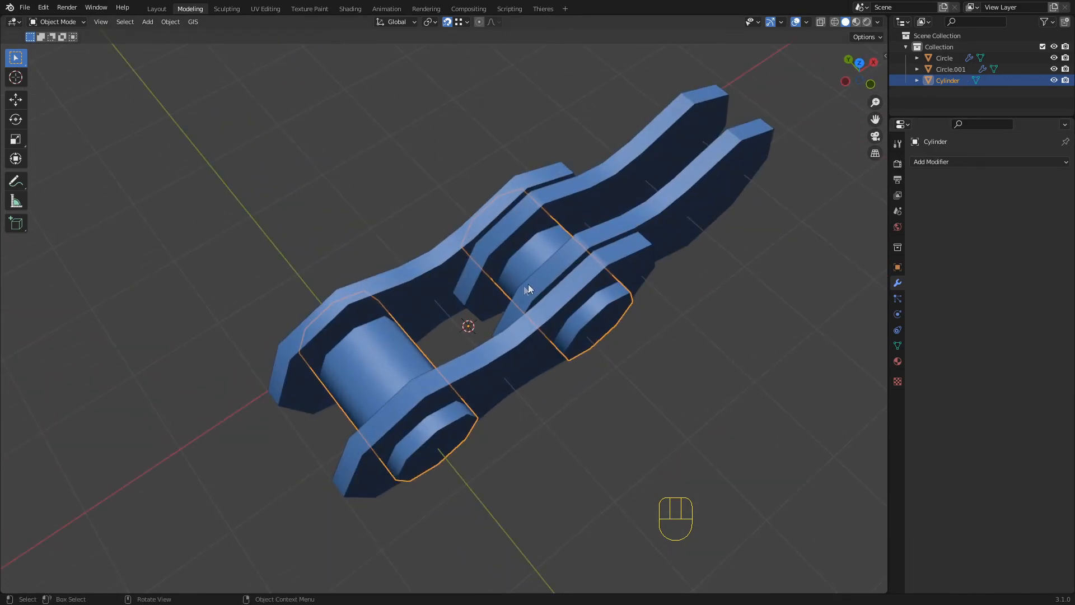
pyautogui.moveTo(483, 343); pyautogui.dragTo(589, 330, button='middle')
pyautogui.press('Tab')
pyautogui.press('Tab')
pyautogui.click(506, 340)
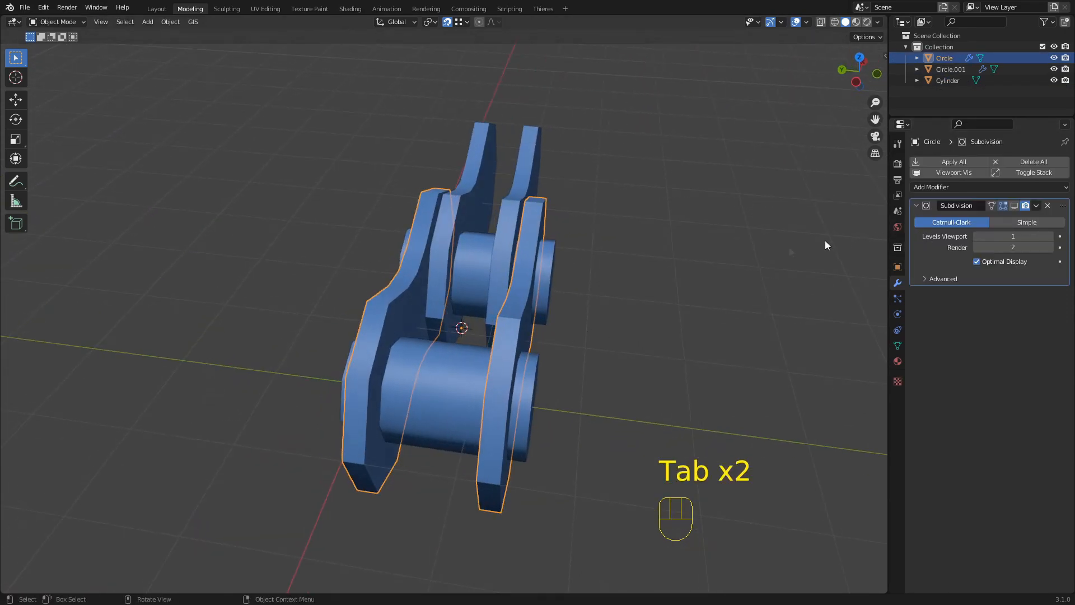
pyautogui.moveTo(845, 243); pyautogui.dragTo(533, 331, button='middle')
pyautogui.press('Tab')
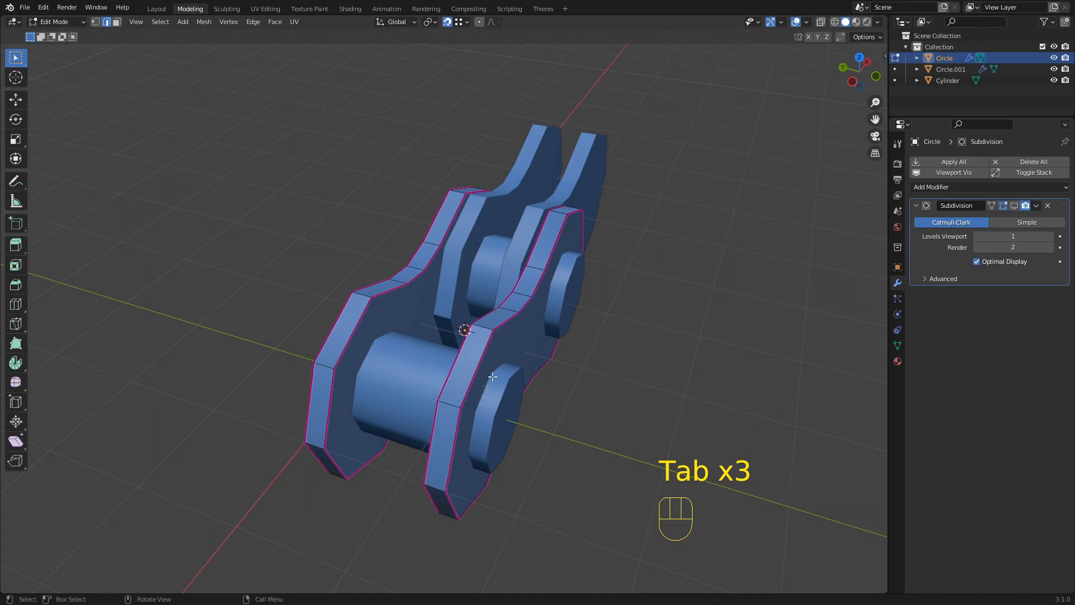
pyautogui.moveTo(588, 310); pyautogui.dragTo(374, 324, button='middle')
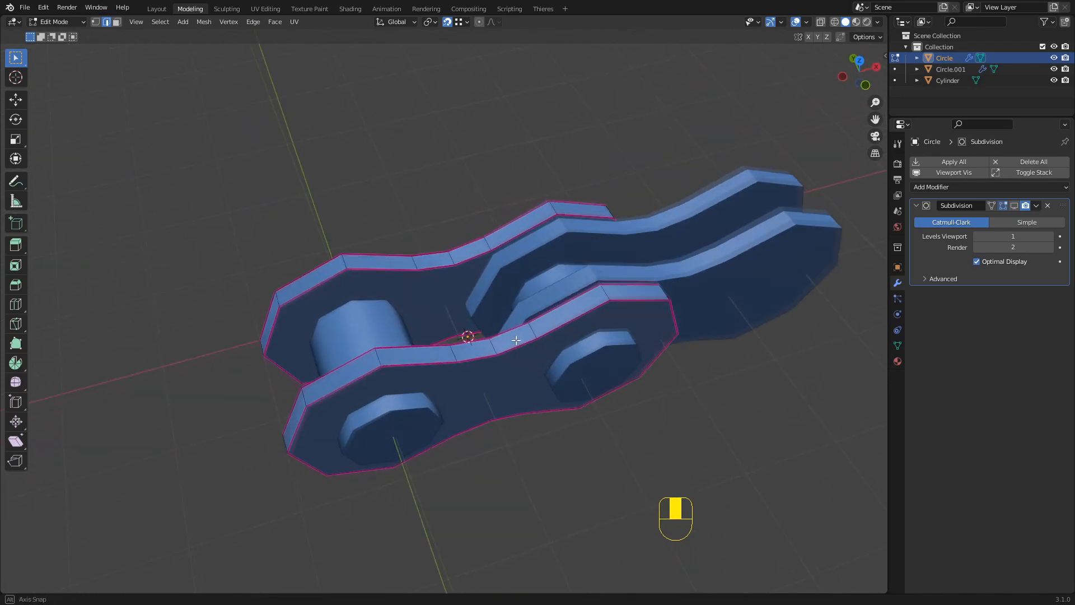
pyautogui.press('Tab')
pyautogui.click(374, 324)
pyautogui.press('Tab')
pyautogui.moveTo(477, 318); pyautogui.dragTo(560, 308, button='middle')
pyautogui.press('Tab')
# Join the two pins with the outer plates into one object, keeping the plates as the active object.
pyautogui.keyDown('shift'); pyautogui.click(422, 266); pyautogui.keyUp('shift')
pyautogui.click(374, 314)
pyautogui.keyDown('shift'); pyautogui.click(441, 273); pyautogui.keyUp('shift')
pyautogui.moveTo(441, 272); pyautogui.dragTo(493, 325, button='middle')
pyautogui.hotkey('ctrl', 'j')
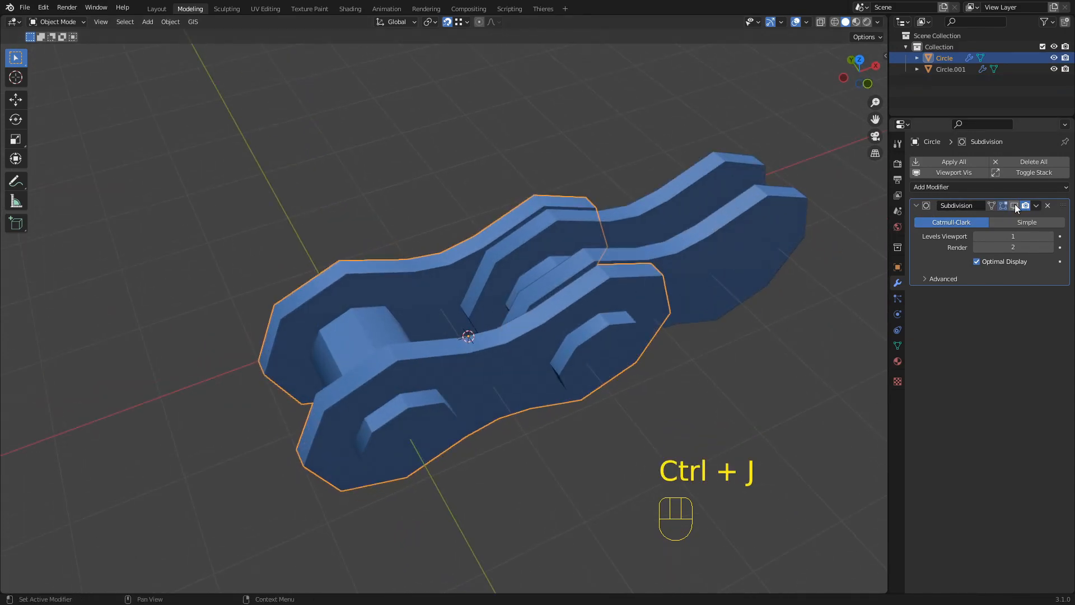
# Shade the joined outer plates and pins smooth.
pyautogui.click(1015, 206)
pyautogui.moveTo(661, 303); pyautogui.dragTo(395, 379, button='middle')
pyautogui.click(1015, 206)
pyautogui.rightClick(395, 378)
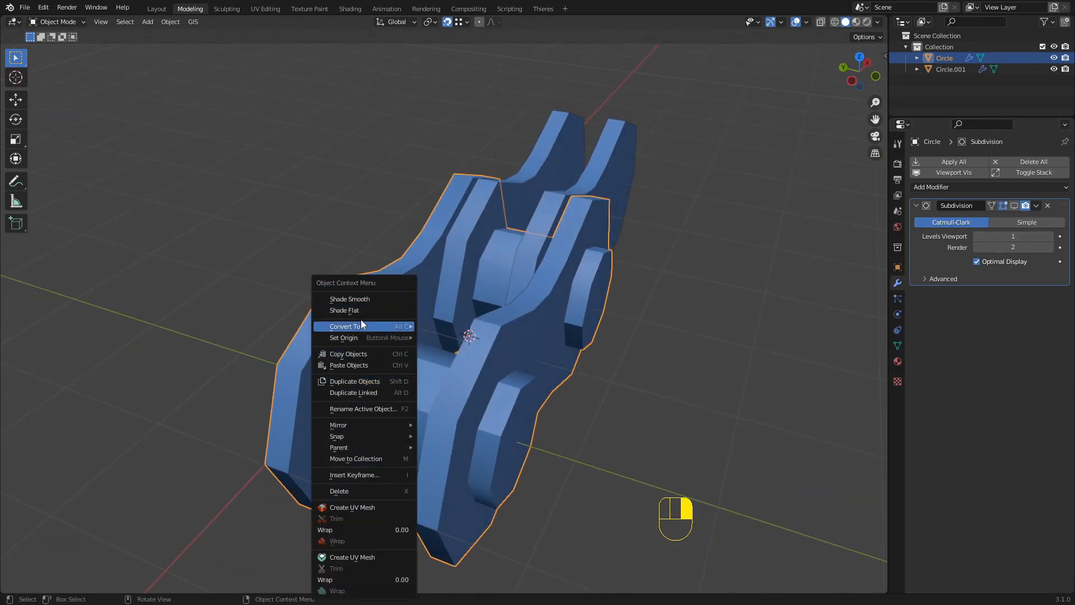
pyautogui.click(358, 301)
pyautogui.moveTo(378, 374); pyautogui.dragTo(348, 300, button='right')
# Set the Auto Smooth angle of the outer link object to 45.1°.
pyautogui.click(896, 345)
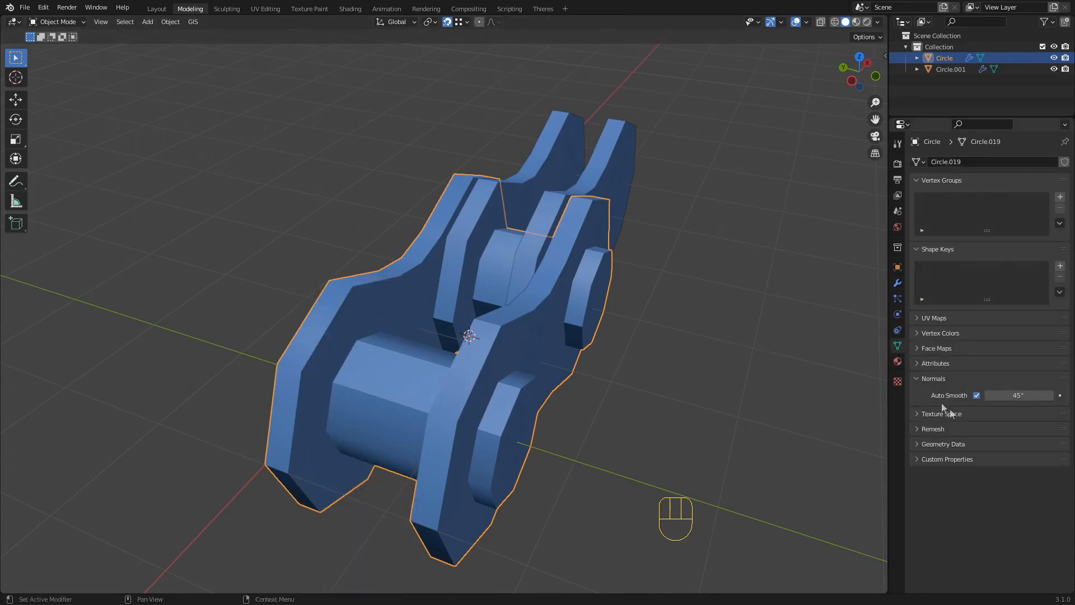
pyautogui.click(1051, 395)
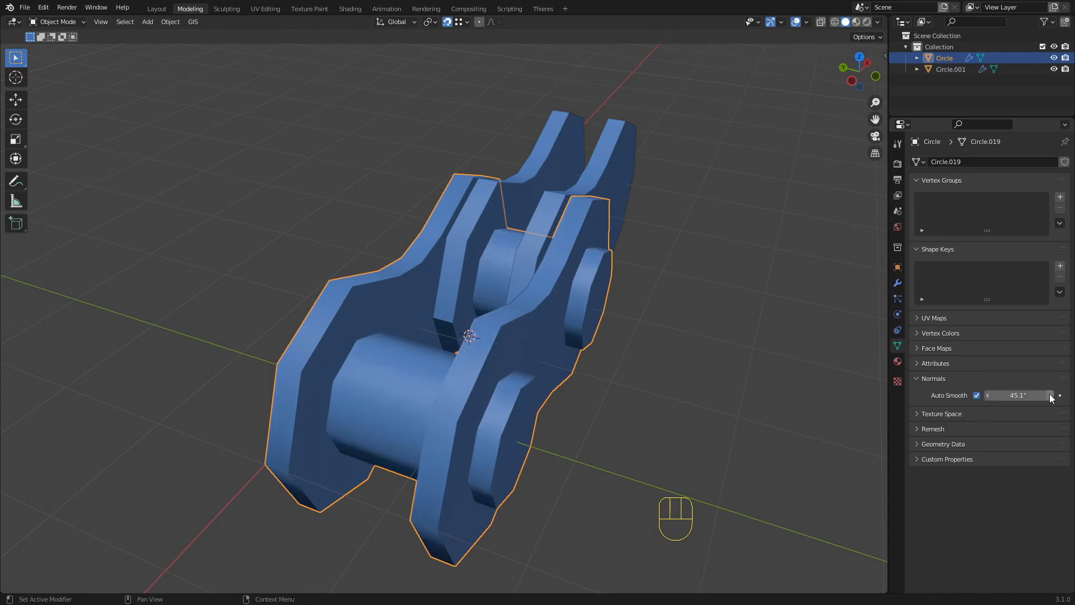
pyautogui.scroll(-1, 653, 397)
pyautogui.moveTo(650, 396)
pyautogui.mouseDown(button='middle')
pyautogui.moveTo(637, 397)
pyautogui.moveTo(716, 396)
pyautogui.moveTo(644, 389)
pyautogui.mouseUp(button='middle')
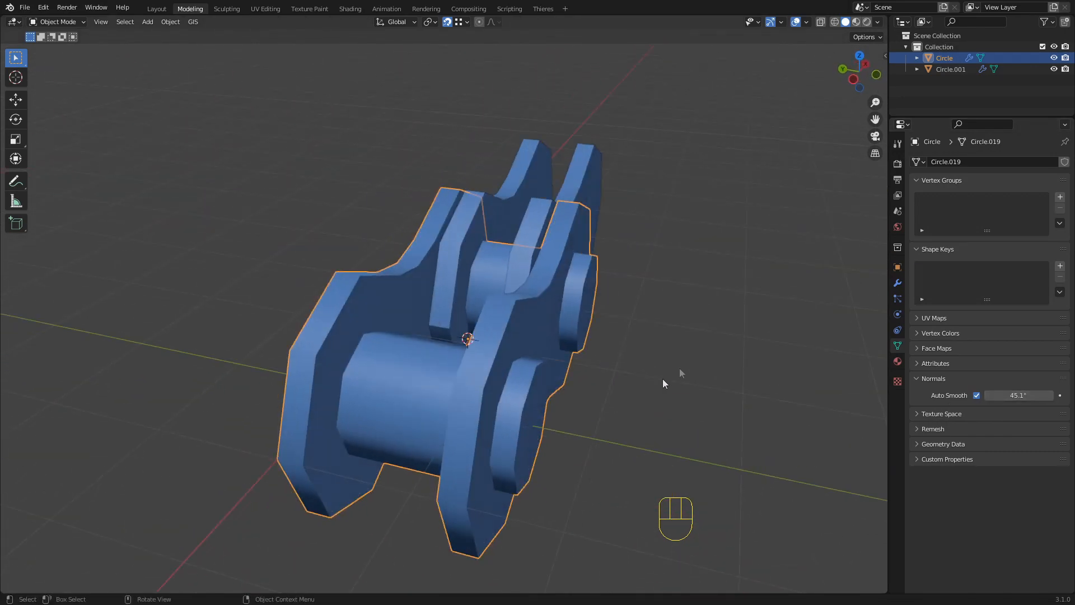
pyautogui.click(639, 390)
# Turn on the viewport display of the Subdivision modifier for both the outer link and the inner plates.
pyautogui.scroll(-2, 556, 409)
pyautogui.moveTo(556, 409); pyautogui.dragTo(518, 451, button='middle')
pyautogui.scroll(4, 425, 333)
pyautogui.click(358, 370)
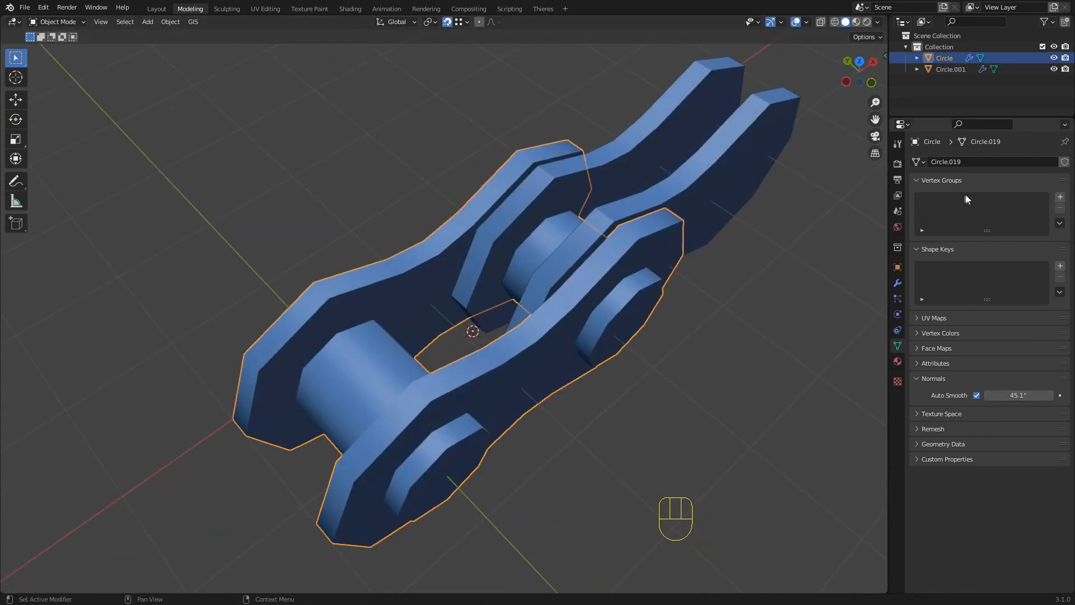
pyautogui.click(897, 283)
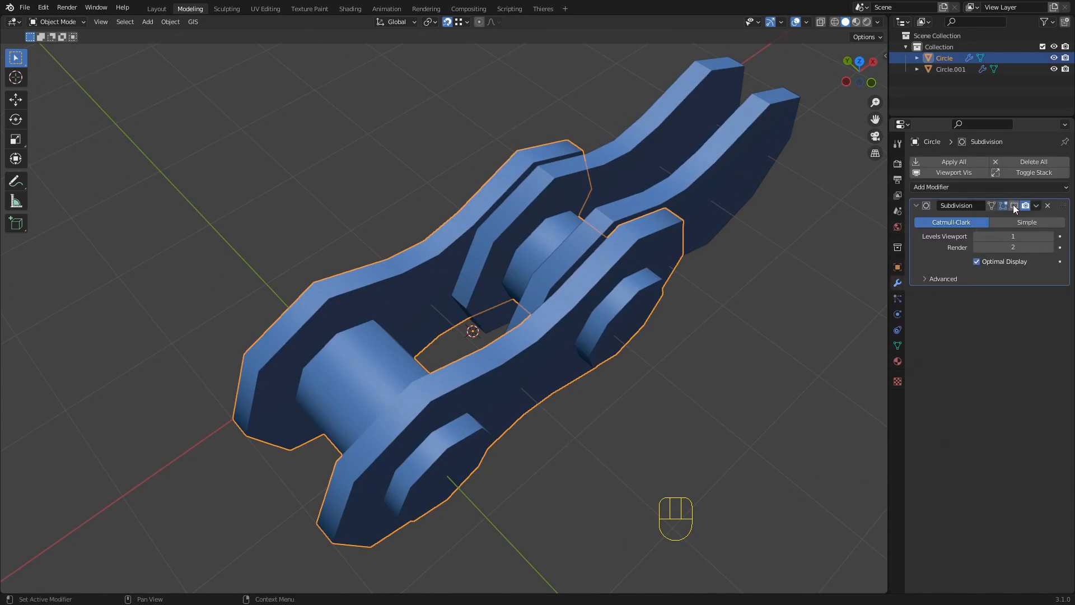
pyautogui.click(1015, 206)
pyautogui.moveTo(498, 314); pyautogui.dragTo(452, 296, button='middle')
pyautogui.click(682, 244)
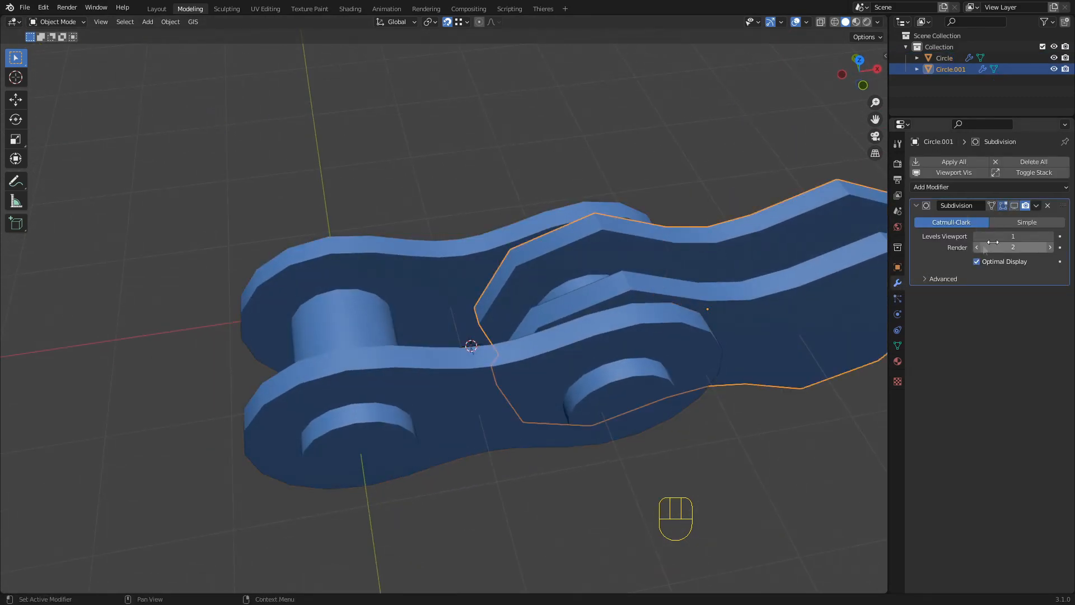
pyautogui.click(1014, 207)
pyautogui.scroll(-3, 493, 311)
pyautogui.click(532, 391)
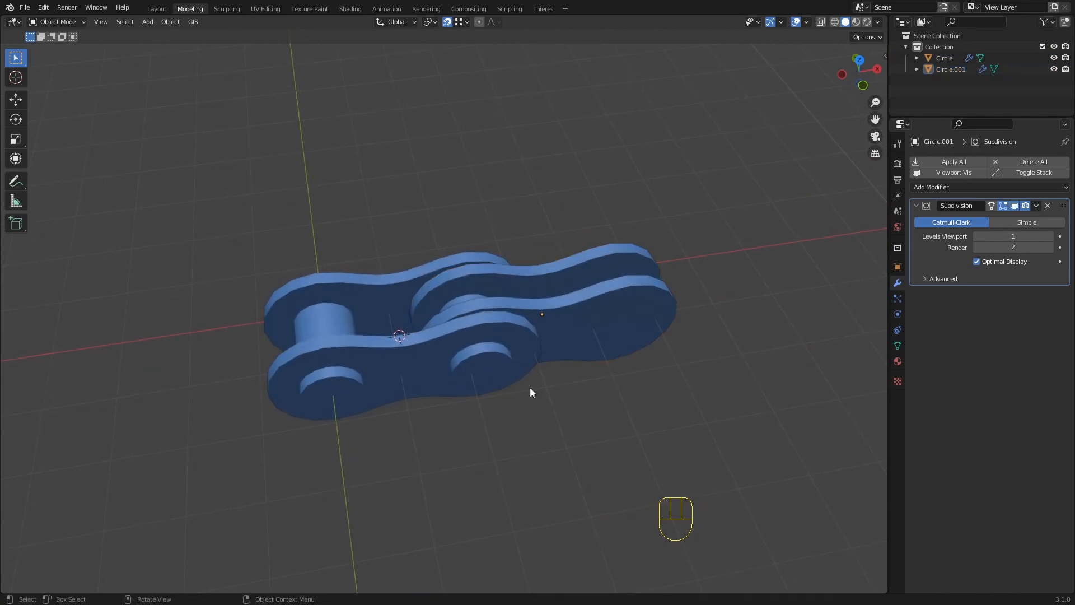
# Join the inner plates with the outer link into one object, keeping the outer link active.
pyautogui.moveTo(532, 388); pyautogui.dragTo(515, 408, button='middle')
pyautogui.moveTo(487, 294); pyautogui.dragTo(509, 328, button='middle')
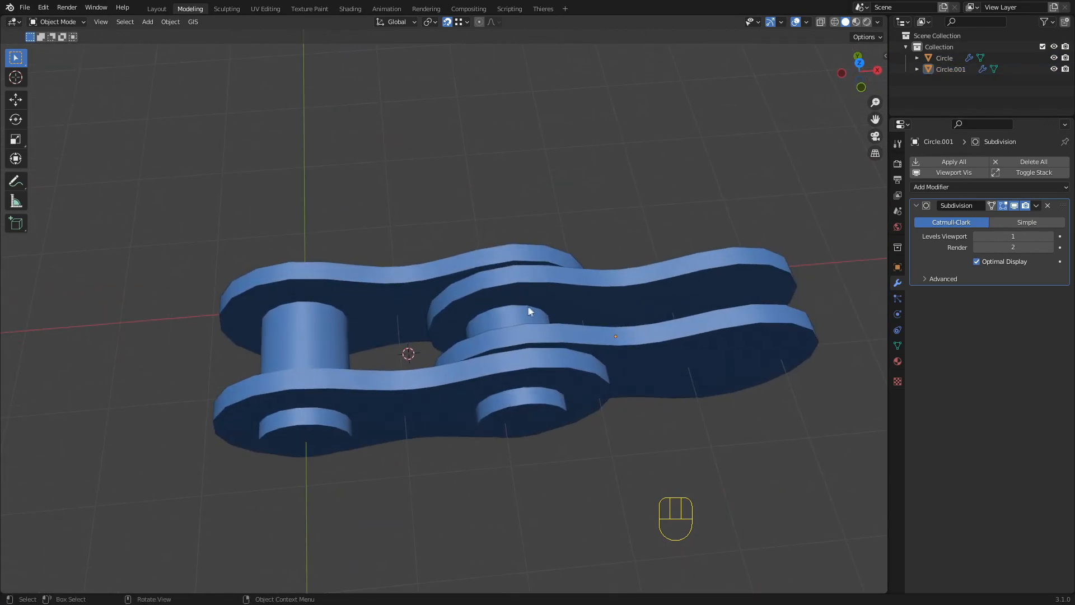
pyautogui.click(604, 282)
pyautogui.click(395, 277)
pyautogui.click(687, 294)
pyautogui.click(405, 288)
pyautogui.click(637, 291)
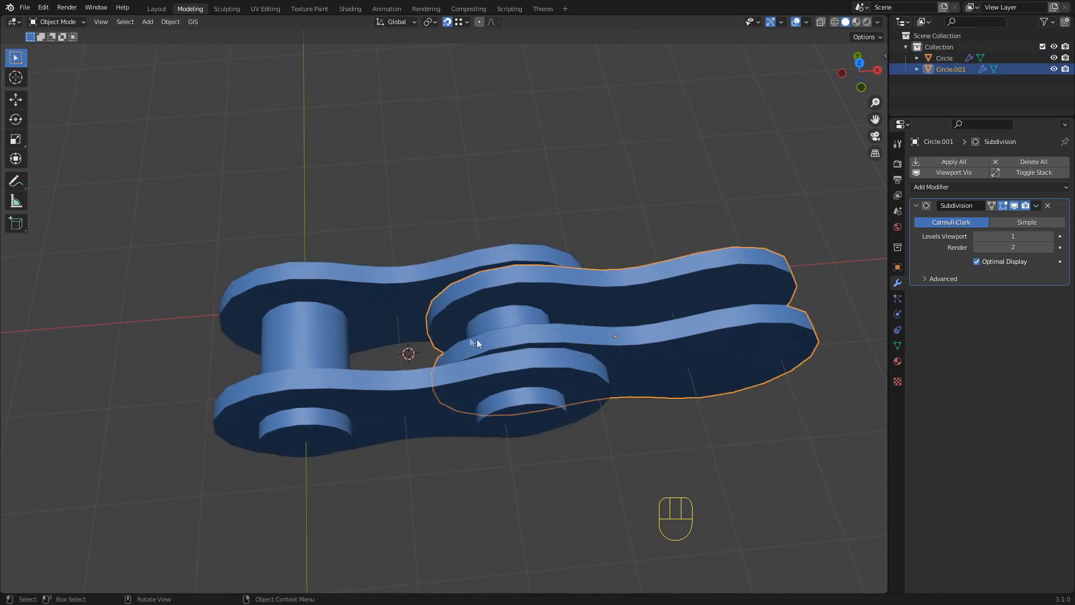
pyautogui.keyDown('shift'); pyautogui.click(382, 290); pyautogui.keyUp('shift')
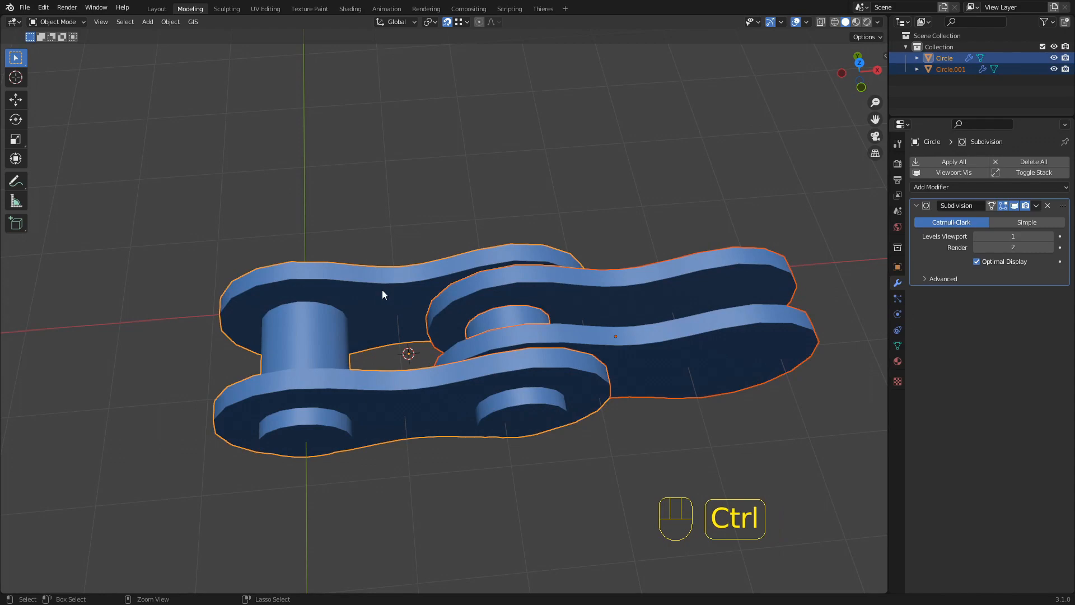
pyautogui.hotkey('ctrl', 'j')
pyautogui.press('Tab')
pyautogui.moveTo(392, 291); pyautogui.dragTo(515, 339, button='middle')
pyautogui.press('Tab')
# Set the origin of the joined chain segment to its geometry.
pyautogui.scroll(-4, 512, 336)
pyautogui.scroll(2, 514, 338)
pyautogui.moveTo(586, 343); pyautogui.dragTo(587, 370, button='middle')
pyautogui.moveTo(391, 386); pyautogui.dragTo(498, 368, button='middle')
pyautogui.moveTo(422, 347); pyautogui.dragTo(422, 352, button='middle')
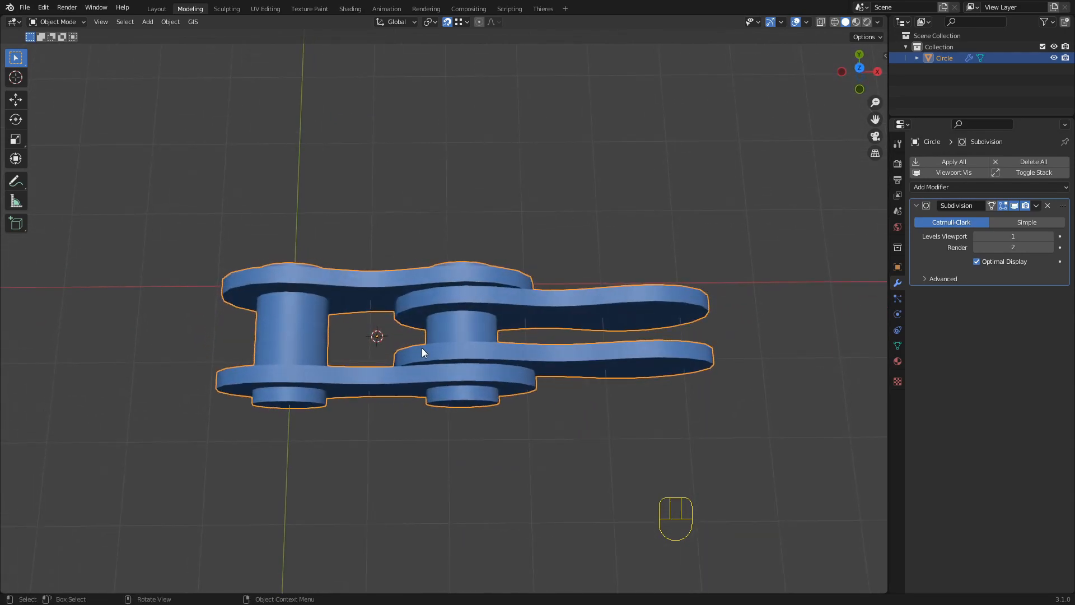
pyautogui.click(170, 22)
pyautogui.moveTo(187, 46)
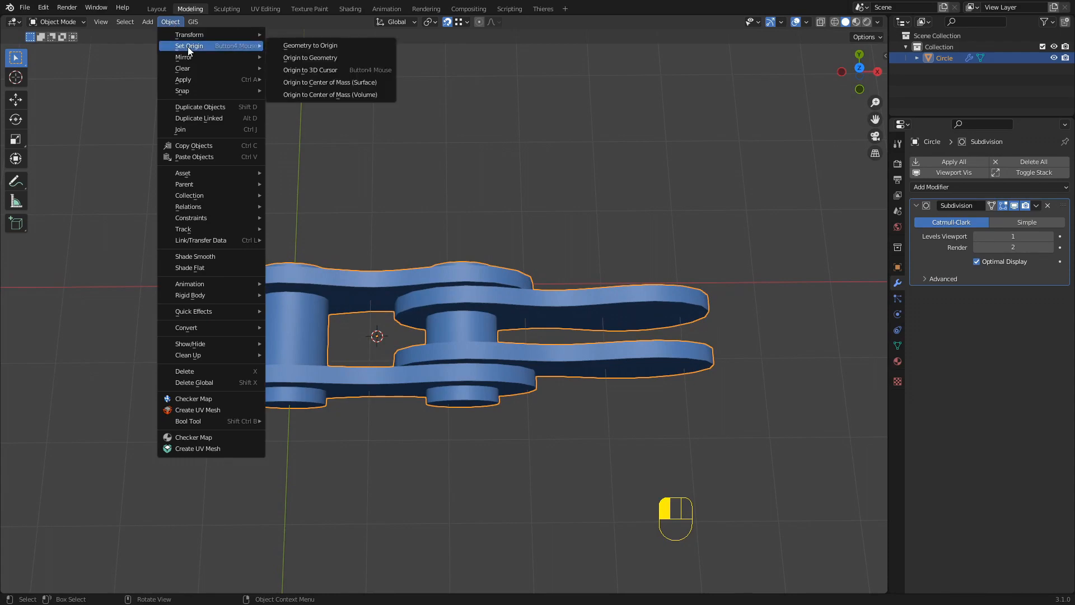
pyautogui.click(307, 59)
# Snap the 3D cursor to the world origin.
pyautogui.moveTo(468, 373); pyautogui.dragTo(452, 334, button='middle')
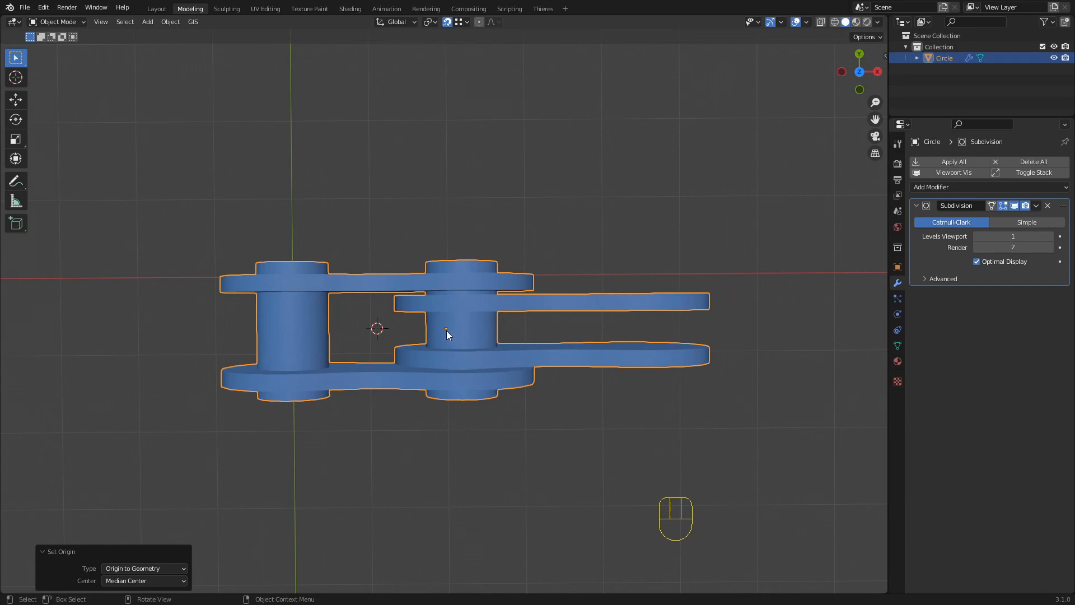
pyautogui.moveTo(446, 330); pyautogui.dragTo(456, 351, button='middle')
pyautogui.scroll(-3, 452, 298)
pyautogui.click(417, 246)
pyautogui.moveTo(416, 255); pyautogui.dragTo(410, 314, button='middle')
pyautogui.hotkey('shift', 's')
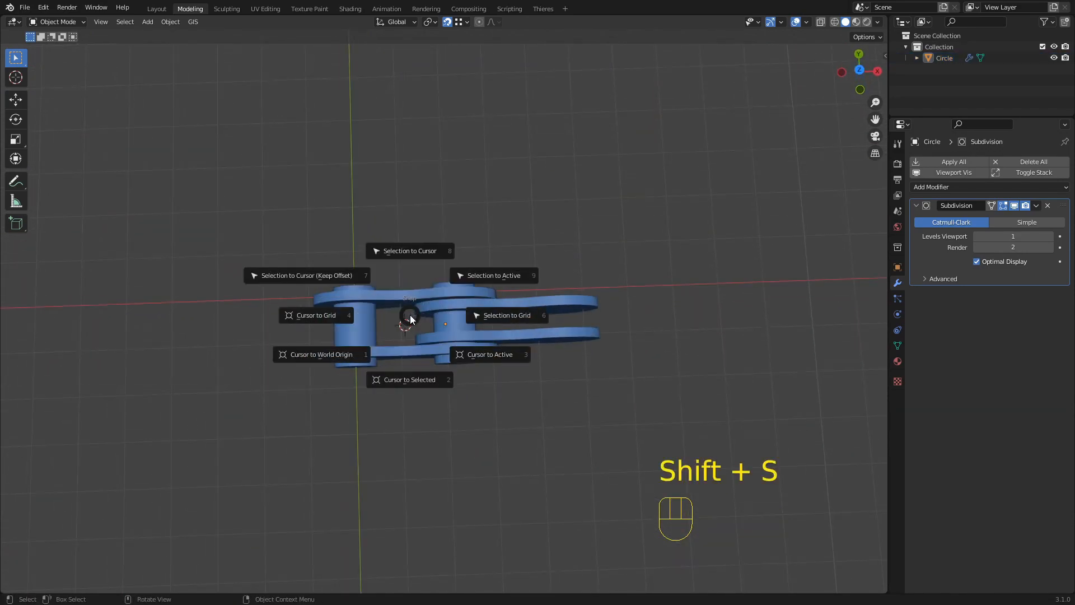
pyautogui.click(339, 355)
pyautogui.keyDown('shift'); pyautogui.moveTo(343, 315); pyautogui.dragTo(514, 286, button='middle'); pyautogui.keyUp('shift')
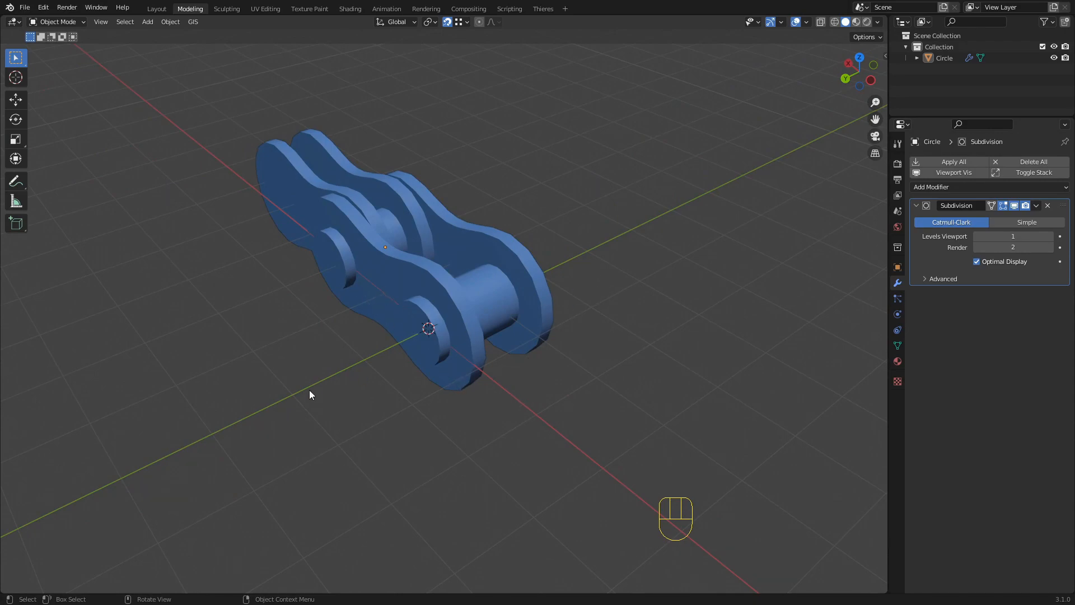
# Snap the chain segment to the 3D cursor at the world origin.
pyautogui.moveTo(326, 385); pyautogui.dragTo(537, 320, button='middle')
pyautogui.moveTo(355, 213); pyautogui.dragTo(483, 375, button='middle')
pyautogui.click(506, 369)
pyautogui.scroll(1, 483, 375)
pyautogui.hotkey('shift', 's')
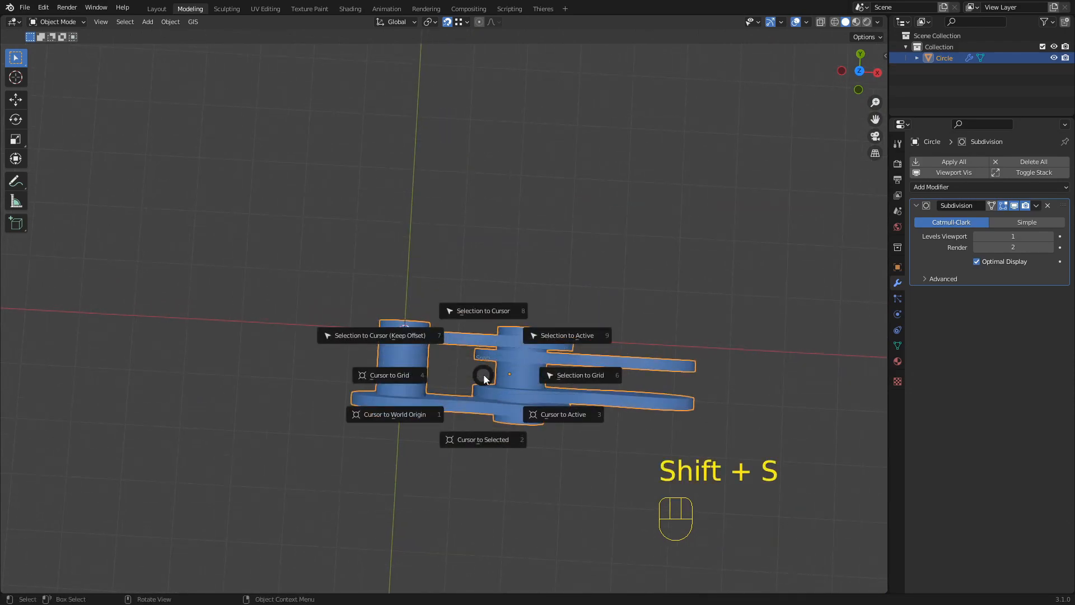
pyautogui.click(486, 312)
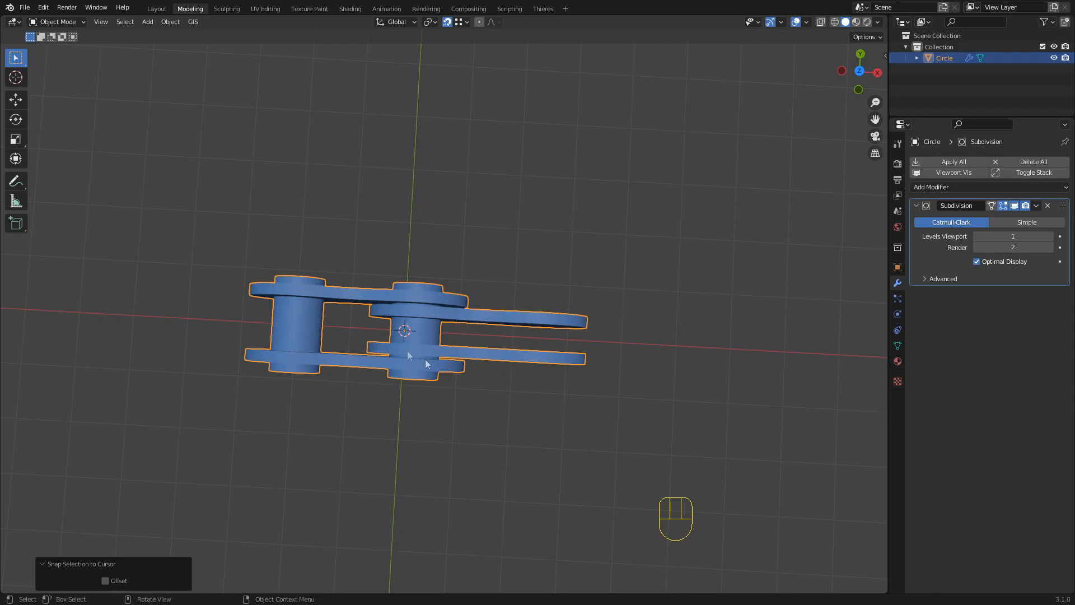
# Turn off the Subdivision modifier's viewport display and add an Array modifier to the chain segment.
pyautogui.moveTo(417, 361); pyautogui.dragTo(398, 332, button='middle')
pyautogui.keyDown('shift'); pyautogui.moveTo(485, 354); pyautogui.dragTo(547, 351, button='middle'); pyautogui.keyUp('shift')
pyautogui.scroll(-2, 479, 326)
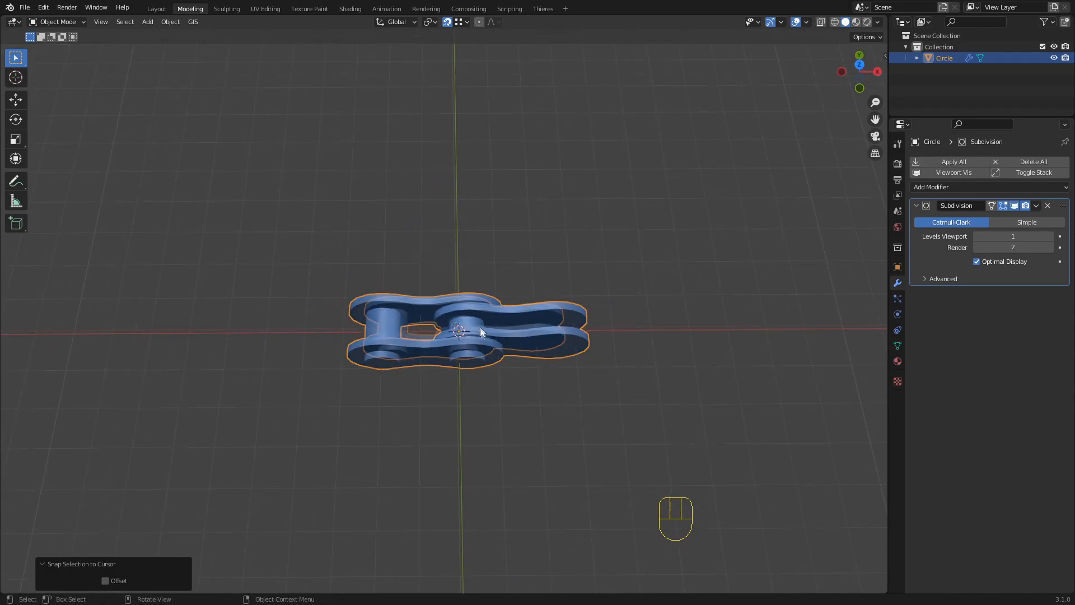
pyautogui.scroll(1, 469, 309)
pyautogui.moveTo(474, 354); pyautogui.dragTo(446, 334, button='middle')
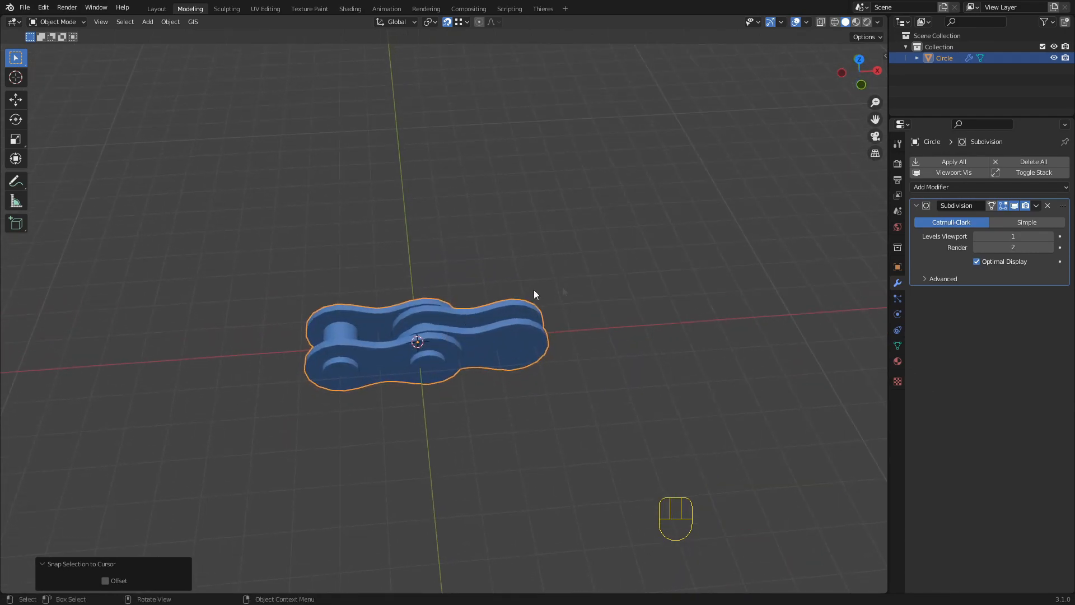
pyautogui.click(1015, 206)
pyautogui.click(983, 189)
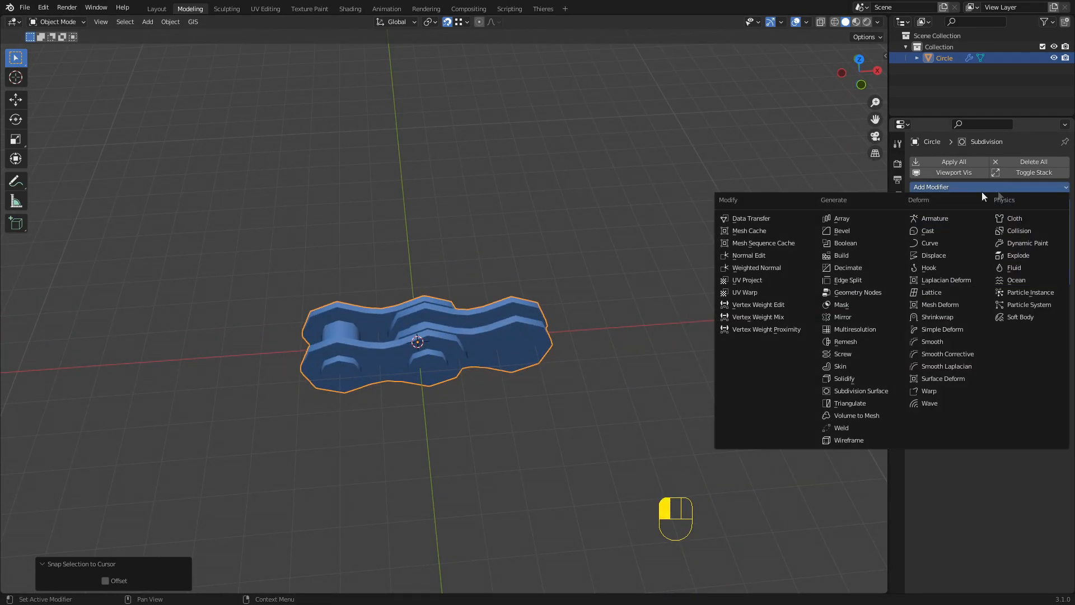
pyautogui.click(856, 220)
pyautogui.keyDown('shift'); pyautogui.moveTo(636, 316); pyautogui.dragTo(490, 296, button='middle'); pyautogui.keyUp('shift')
pyautogui.scroll(3, 496, 307)
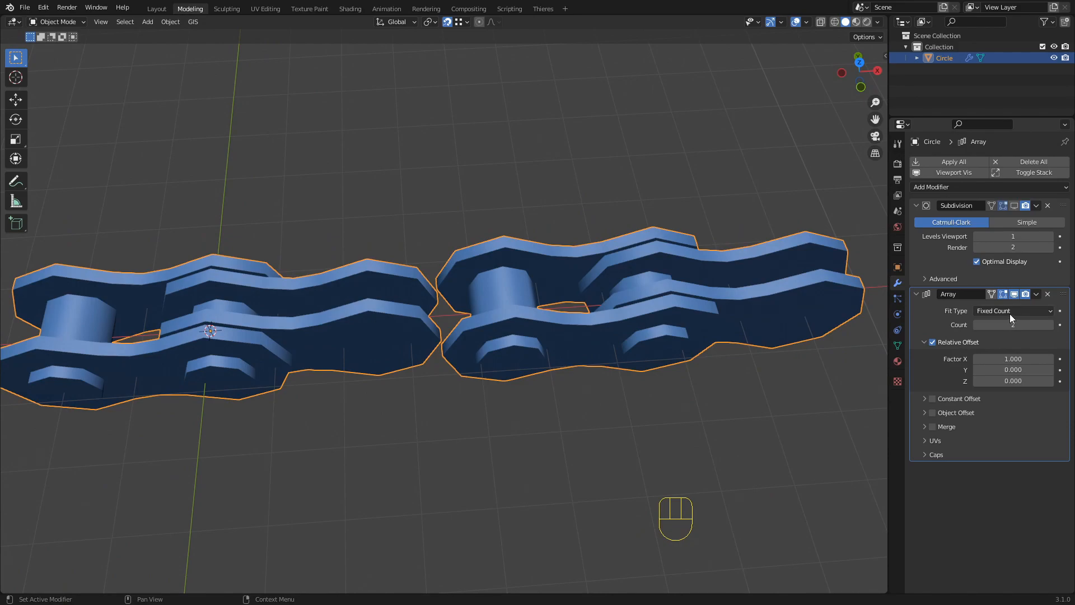
# Switch to a front wireframe view and lower the Array's relative X offset to 0.690 so the link outlines overlap.
pyautogui.moveTo(493, 314); pyautogui.dragTo(486, 261, button='middle')
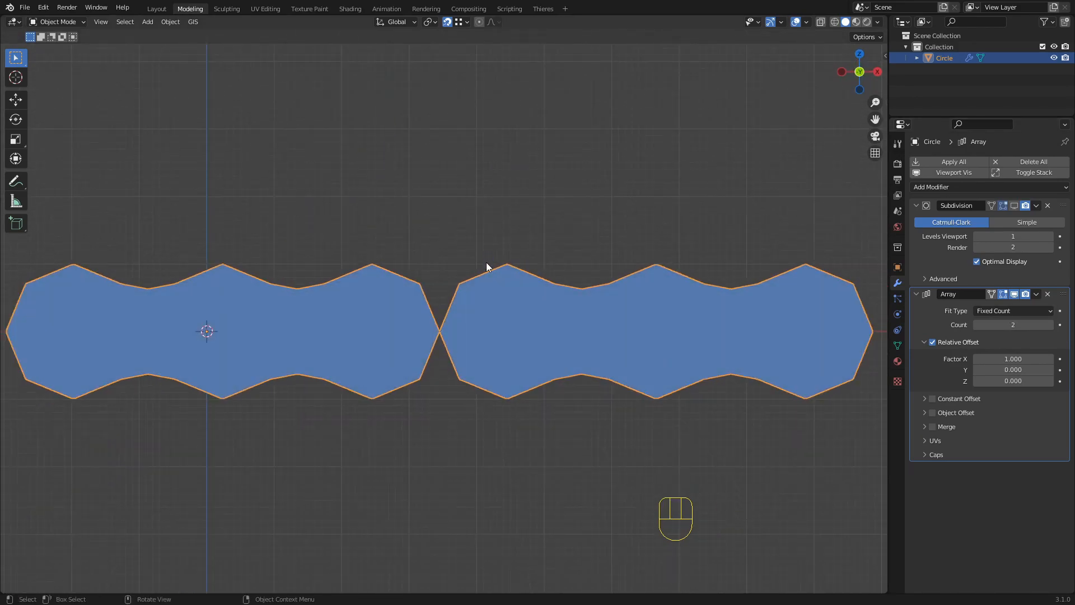
pyautogui.press('z')
pyautogui.click(399, 346)
pyautogui.moveTo(438, 344)
pyautogui.keyDown('shift'); pyautogui.mouseDown(button='middle')
pyautogui.moveTo(533, 267)
pyautogui.moveTo(546, 305)
pyautogui.mouseUp(button='middle'); pyautogui.keyUp('shift')
pyautogui.scroll(2, 586, 268)
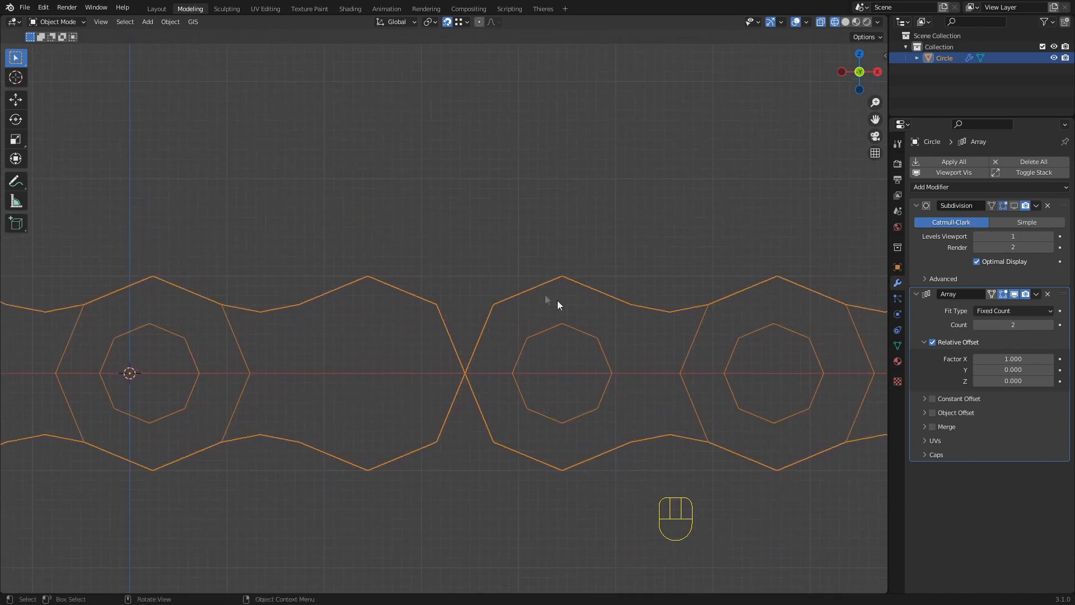
pyautogui.keyDown('shift'); pyautogui.moveTo(1013, 359); pyautogui.dragTo(949, 358); pyautogui.keyUp('shift')
pyautogui.keyDown('shift'); pyautogui.moveTo(485, 321); pyautogui.dragTo(565, 377, button='middle'); pyautogui.keyUp('shift')
pyautogui.scroll(15, 475, 361)
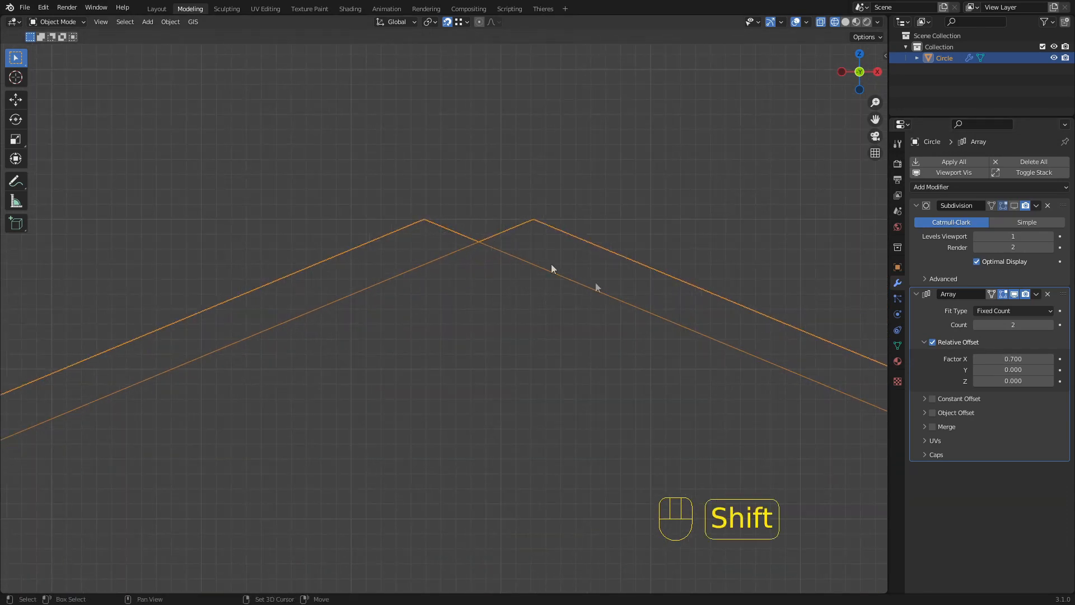
pyautogui.moveTo(1008, 358)
pyautogui.keyDown('shift'); pyautogui.mouseDown()
pyautogui.moveTo(993, 359)
pyautogui.moveTo(1002, 358)
pyautogui.mouseUp(); pyautogui.keyUp('shift')
pyautogui.scroll(3, 425, 220)
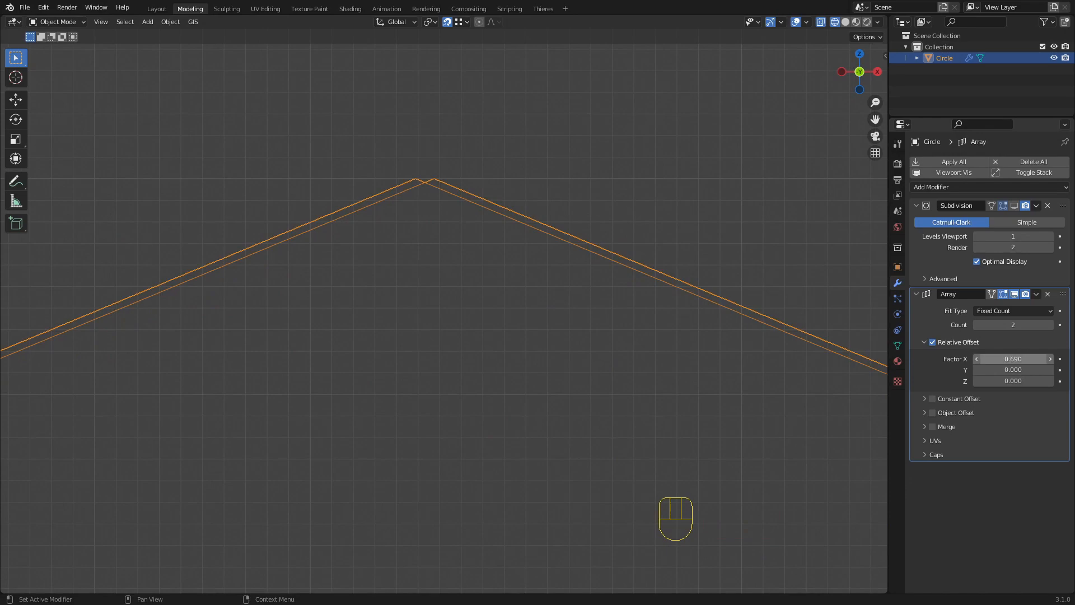
# Try relative X offsets of 0.689 and 0.685 for the Array modifier.
pyautogui.click(1016, 358)
pyautogui.click(1011, 358)
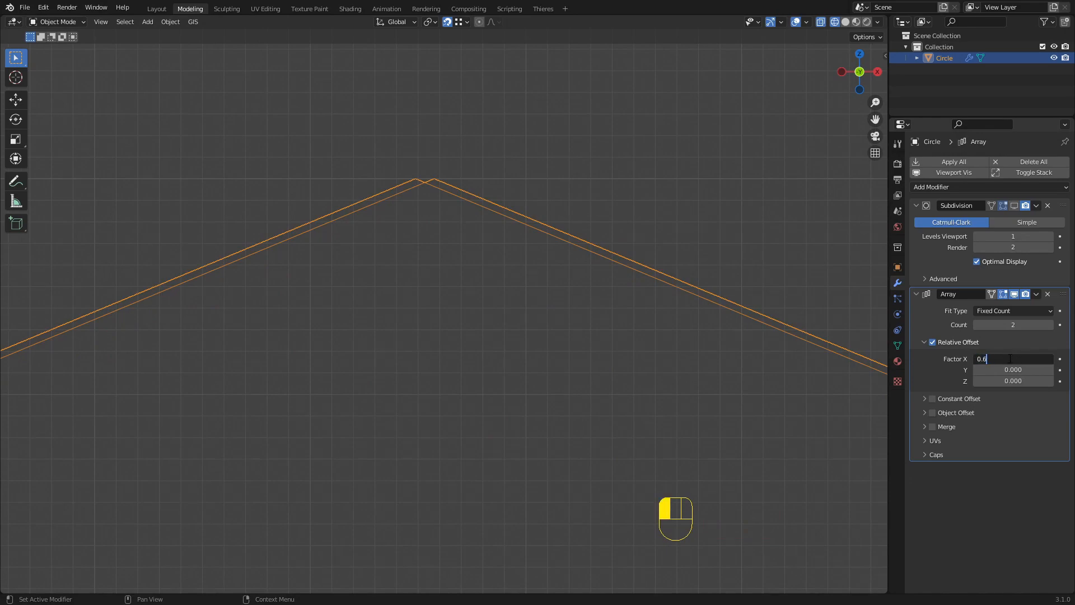
pyautogui.press('Return')
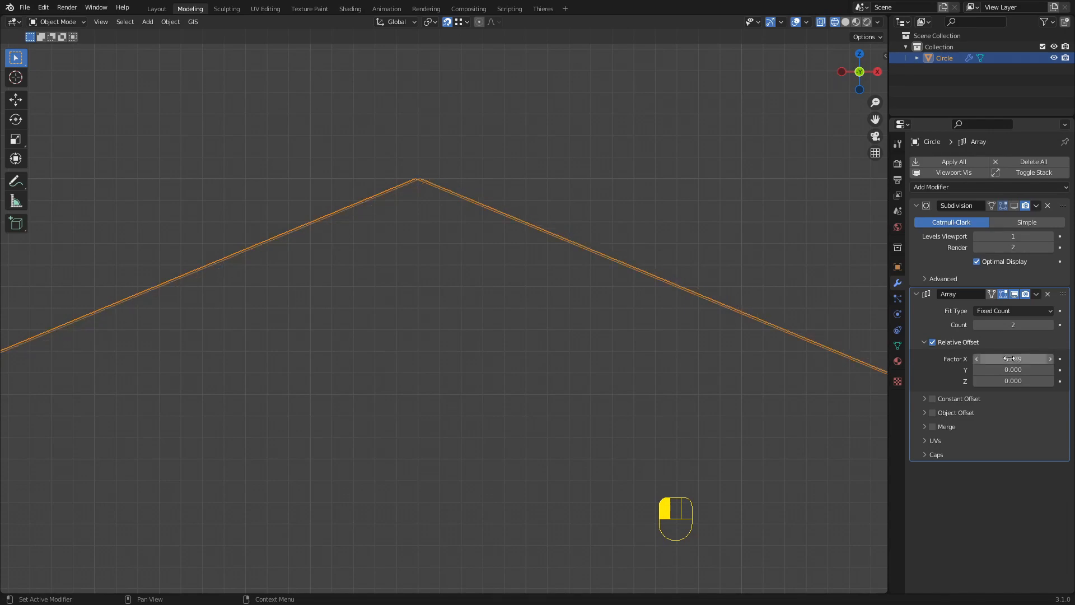
pyautogui.click(1010, 358)
pyautogui.click(1014, 359)
pyautogui.press('BackSpace')
pyautogui.write('5')
pyautogui.press('Return')
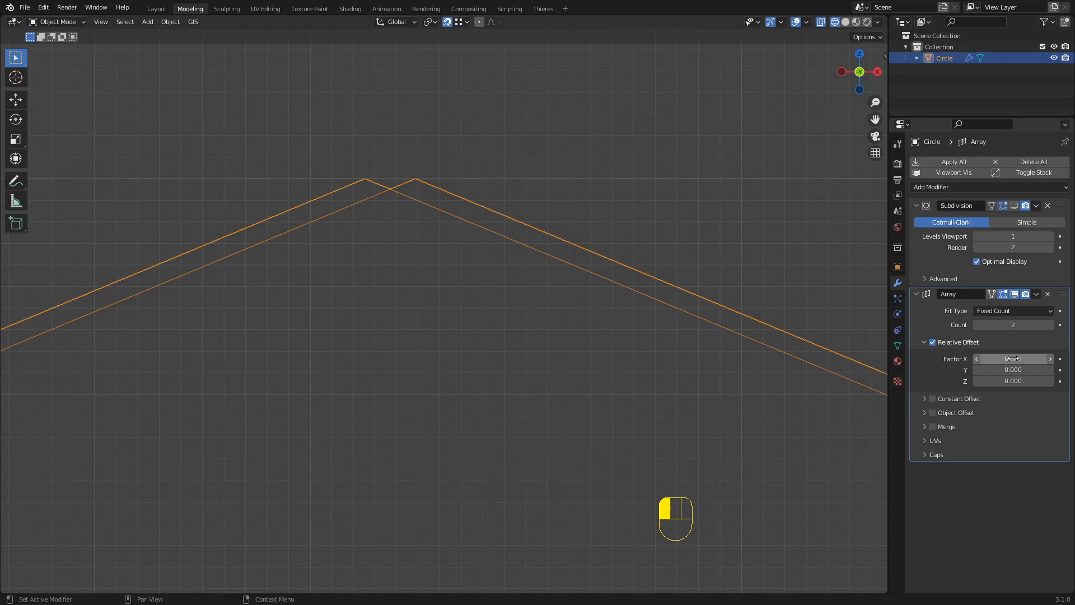
# Set the Array's relative X offset to 0.688 and refine it to 0.6885 to align the plate peaks.
pyautogui.click(1012, 359)
pyautogui.click(1021, 357)
pyautogui.write('8')
pyautogui.press('Return')
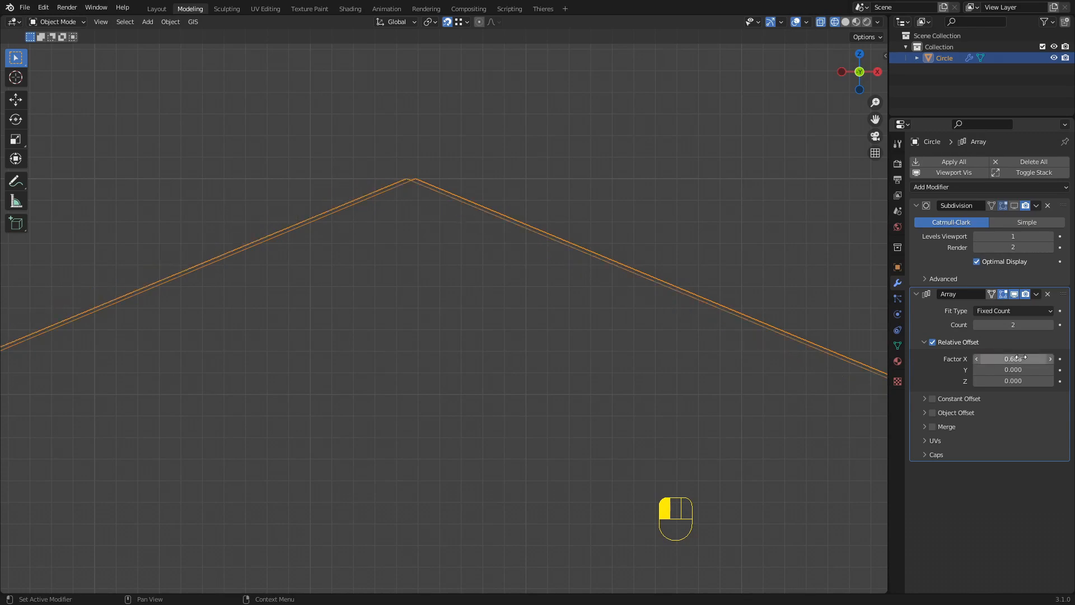
pyautogui.click(1018, 358)
pyautogui.click(1022, 356)
pyautogui.write('3')
pyautogui.press('Return')
pyautogui.click(1018, 358)
pyautogui.click(1022, 357)
pyautogui.write('4')
pyautogui.press('Return')
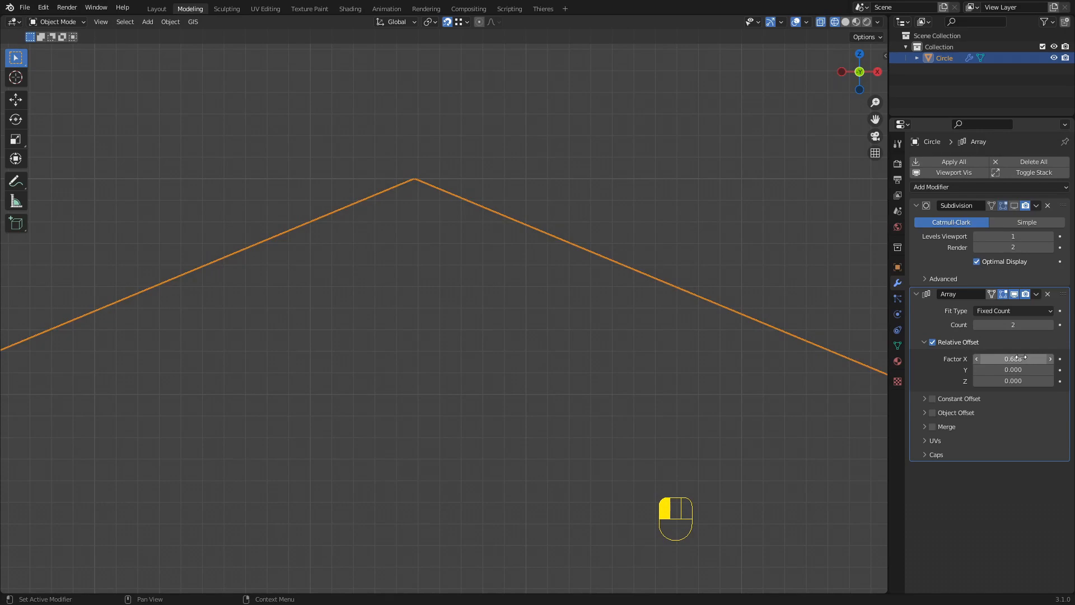
# Fine-tune the Array's relative X offset around 0.6886 until the two plate peaks coincide.
pyautogui.scroll(4, 416, 170)
pyautogui.keyDown('shift'); pyautogui.moveTo(416, 170); pyautogui.dragTo(458, 301, button='middle'); pyautogui.keyUp('shift')
pyautogui.click(1019, 358)
pyautogui.click(1019, 359)
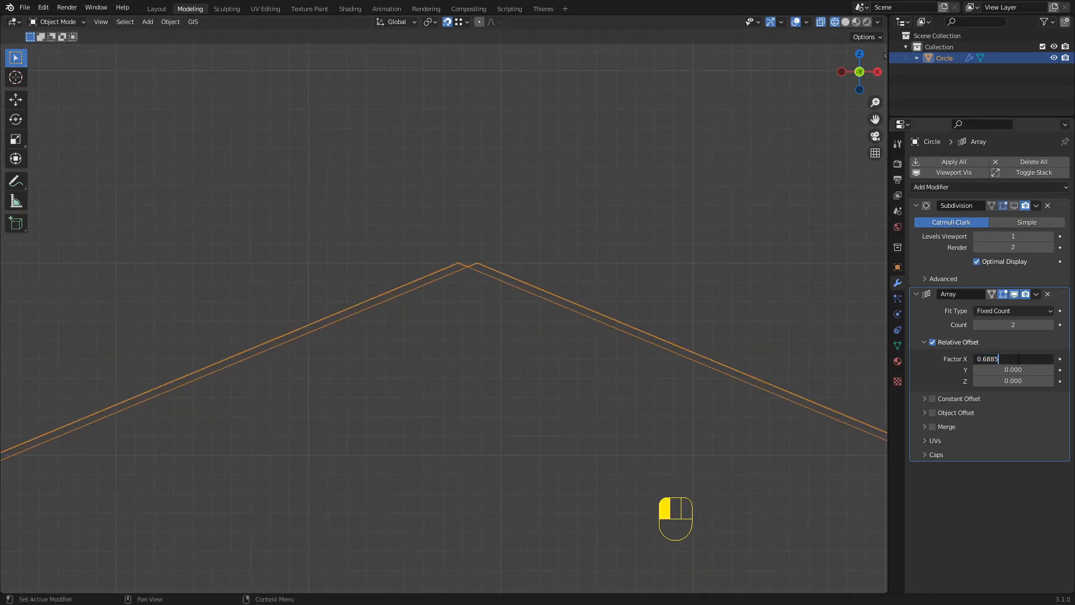
pyautogui.press('Return')
pyautogui.click(1017, 359)
pyautogui.click(1023, 359)
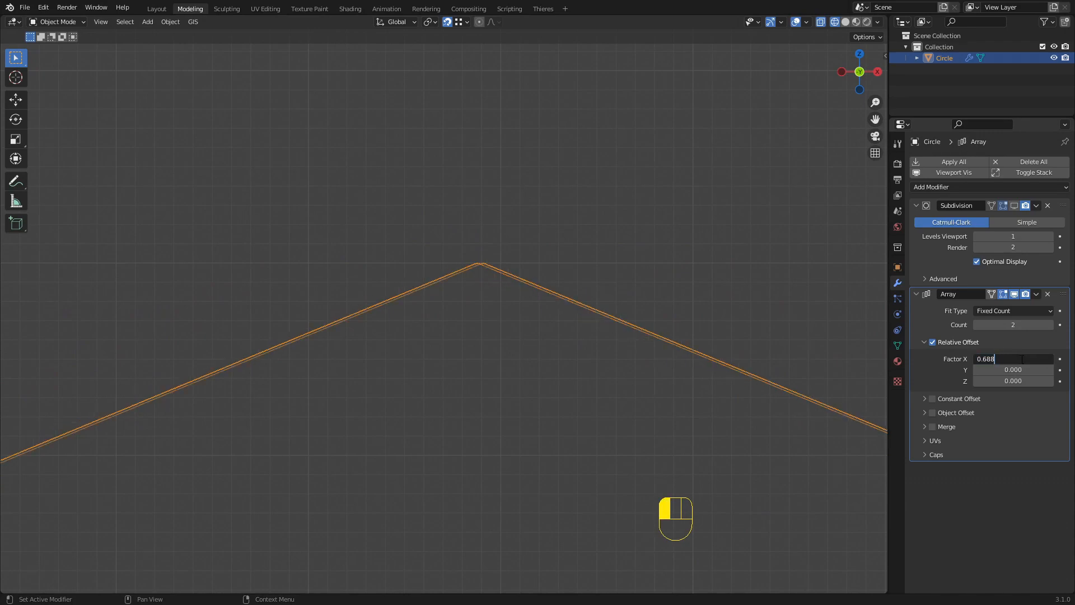
pyautogui.press('Return')
pyautogui.click(1017, 359)
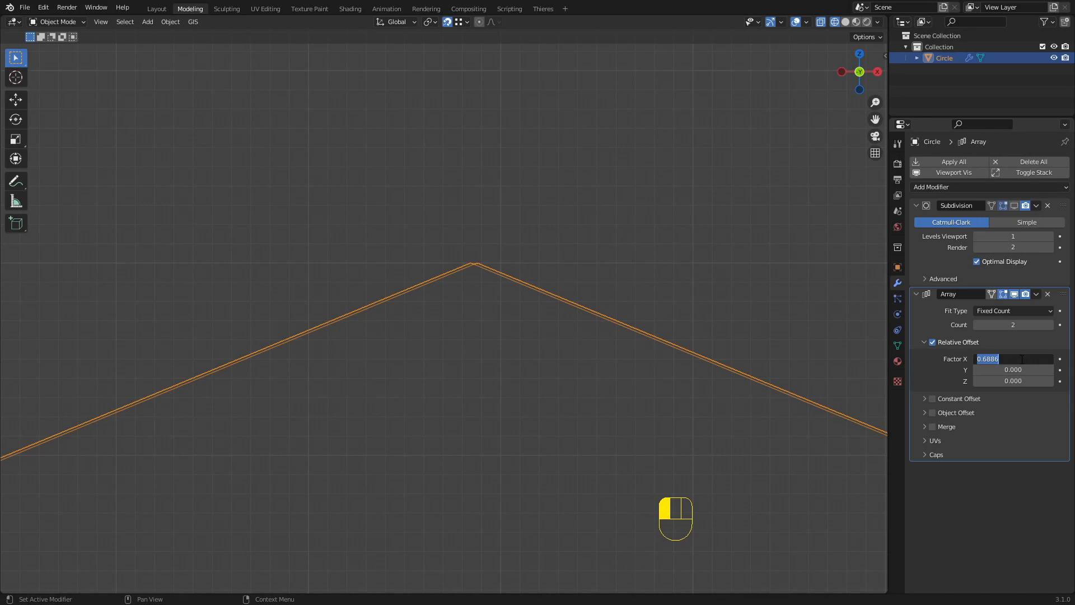
pyautogui.click(1023, 359)
pyautogui.press('Return')
# Return the viewport to solid shading with the arrayed chain segment in view.
pyautogui.moveTo(492, 264)
pyautogui.keyDown('shift'); pyautogui.mouseDown(button='middle')
pyautogui.moveTo(460, 312)
pyautogui.moveTo(456, 360)
pyautogui.moveTo(533, 400)
pyautogui.moveTo(563, 375)
pyautogui.mouseUp(button='middle'); pyautogui.keyUp('shift')
pyautogui.scroll(-20, 463, 292)
pyautogui.scroll(-8, 463, 292)
pyautogui.hotkey('shift', 'z')
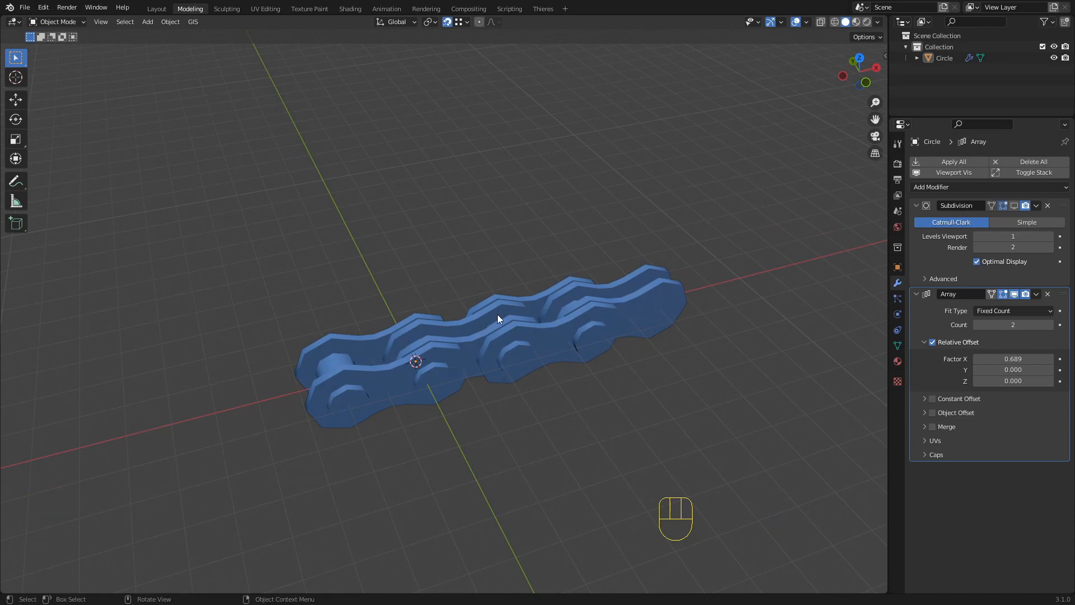
# Examine the arrayed chain segment from several distances and angles.
pyautogui.scroll(-3, 537, 345)
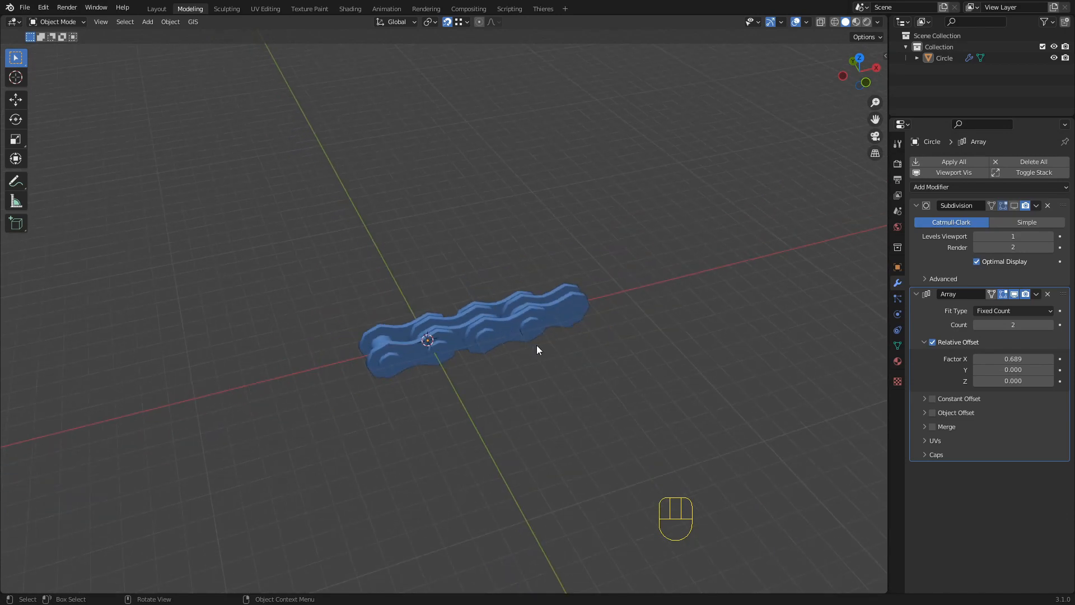
pyautogui.scroll(-2, 433, 348)
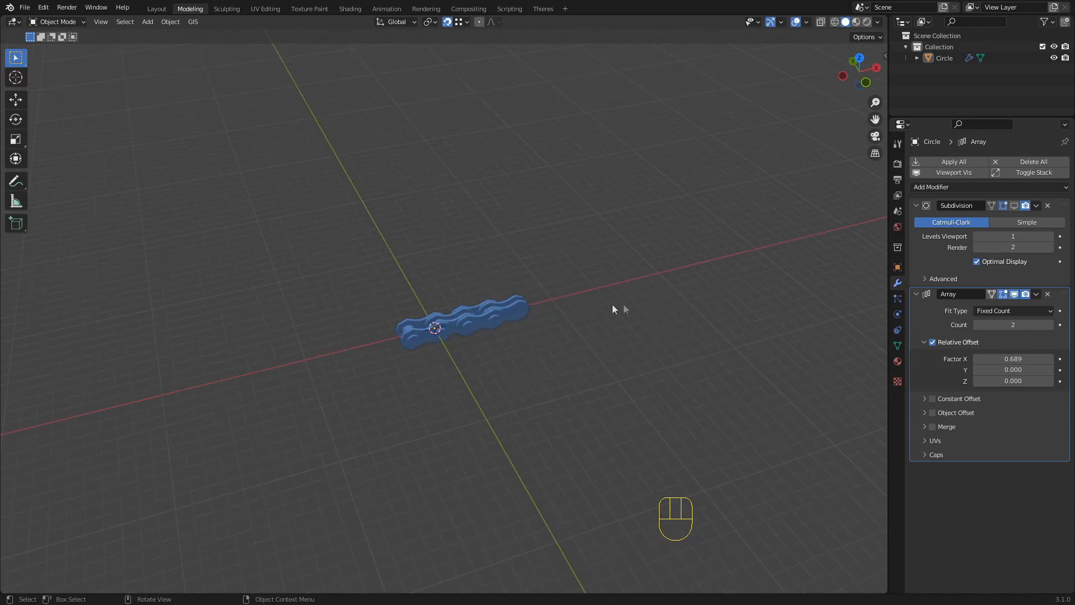
pyautogui.scroll(5, 441, 331)
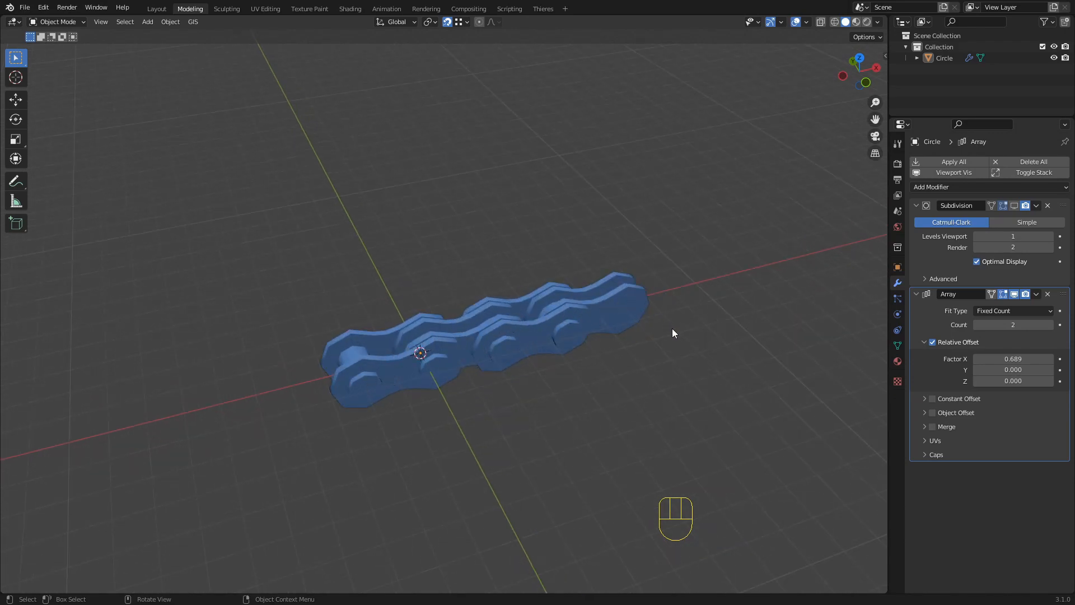
pyautogui.scroll(-3, 544, 321)
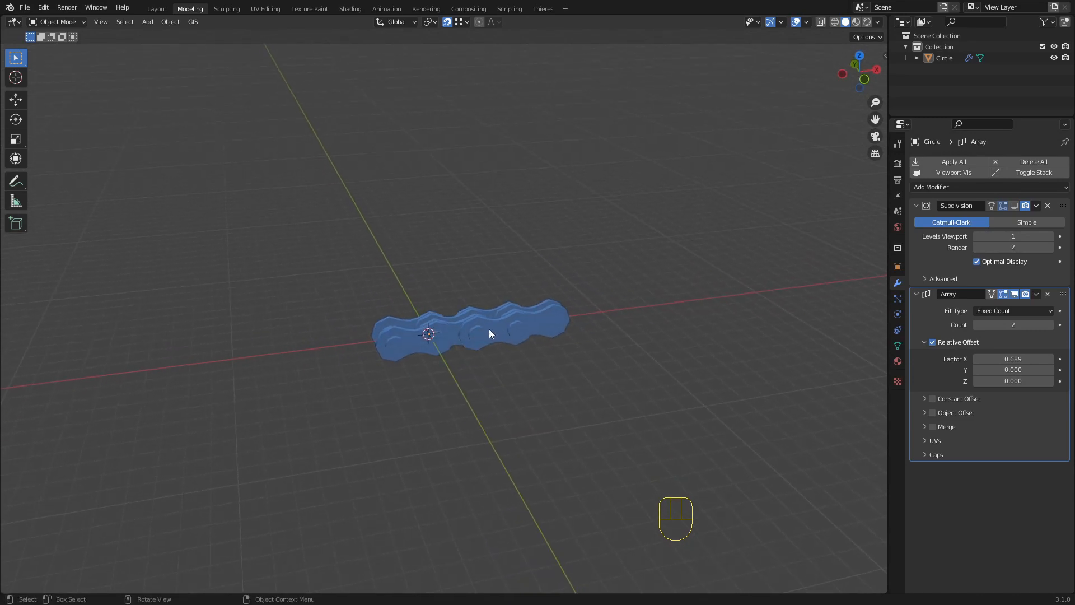
pyautogui.moveTo(489, 328); pyautogui.dragTo(470, 341, button='middle')
pyautogui.scroll(-4, 438, 319)
pyautogui.scroll(8, 473, 341)
pyautogui.moveTo(496, 381); pyautogui.dragTo(471, 344, button='middle')
pyautogui.scroll(3, 470, 344)
pyautogui.scroll(2, 413, 358)
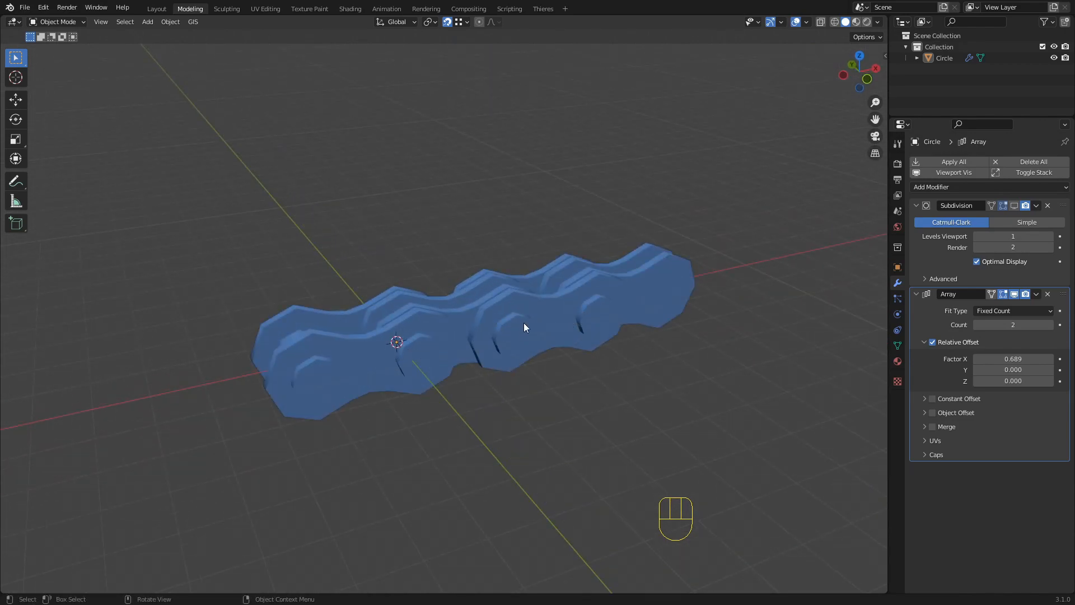
# Add a mesh circle with 32 vertices at the origin in front view.
pyautogui.moveTo(393, 353); pyautogui.dragTo(448, 341, button='middle')
pyautogui.keyDown('shift'); pyautogui.moveTo(448, 342); pyautogui.dragTo(464, 308, button='middle'); pyautogui.keyUp('shift')
pyautogui.scroll(-3, 465, 307)
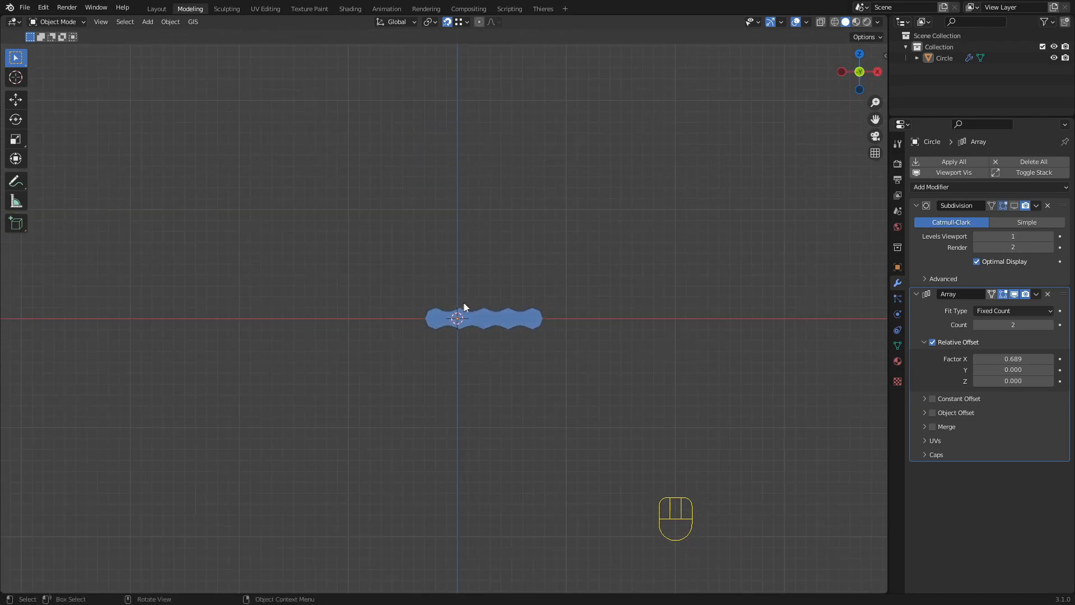
pyautogui.hotkey('shift', 'a')
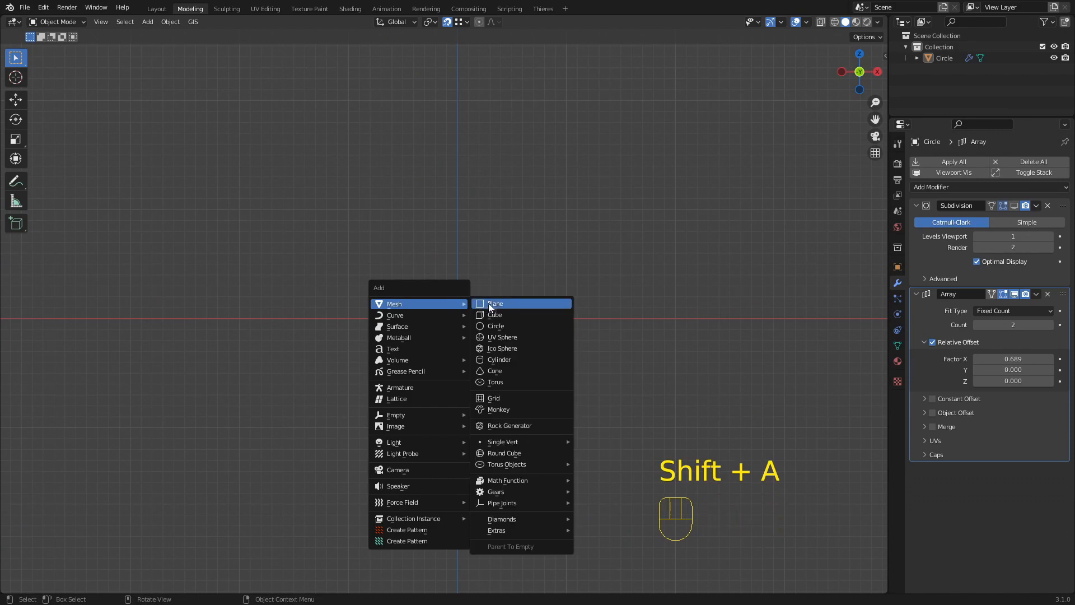
pyautogui.click(506, 327)
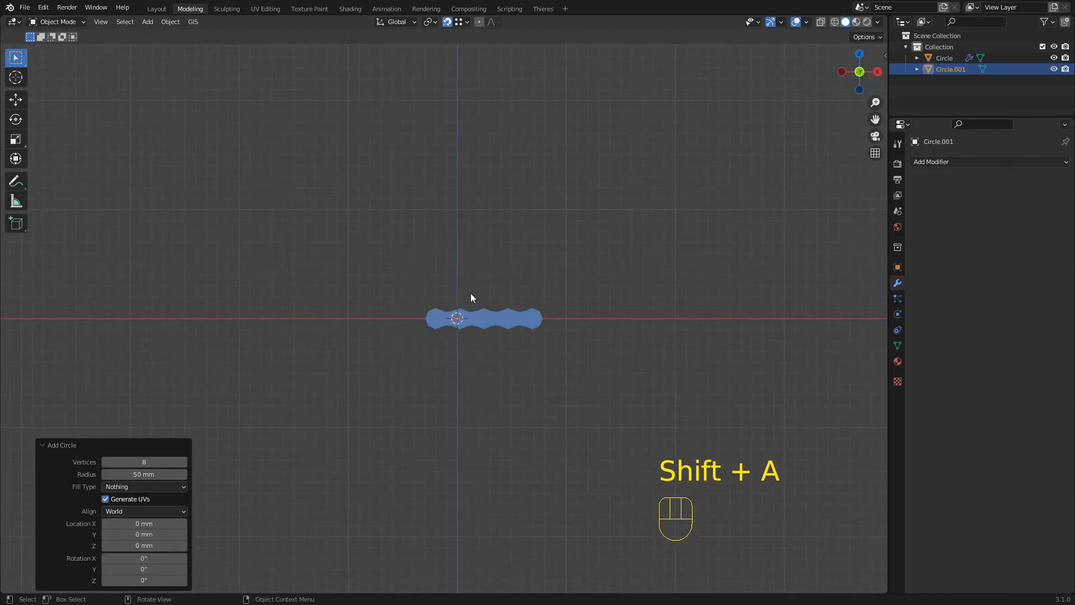
pyautogui.doubleClick(160, 463)
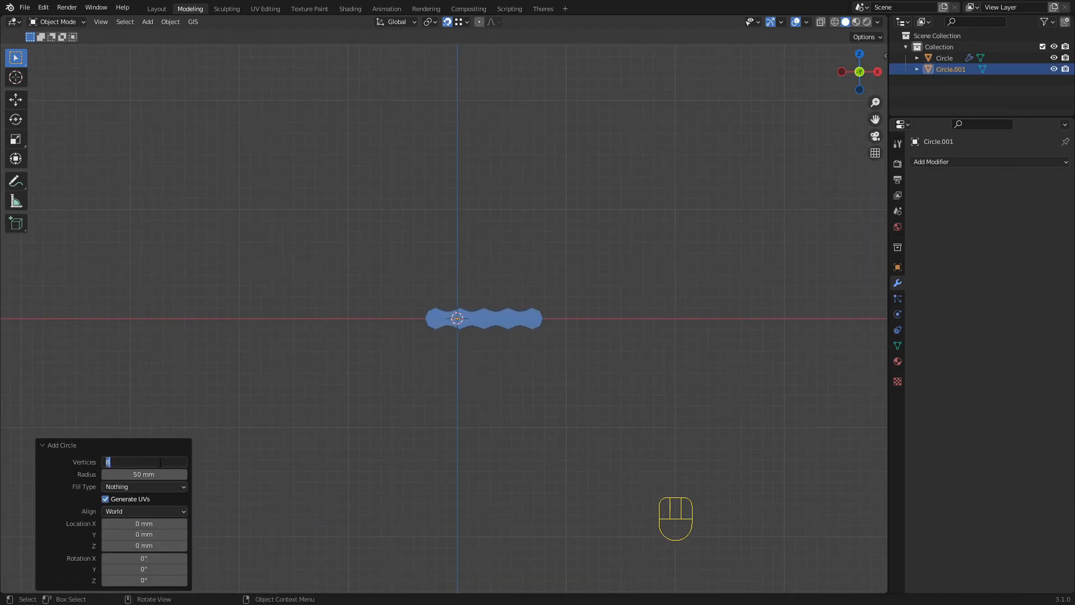
pyautogui.write('32')
pyautogui.press('Return')
# Scale the circle up about 19.35 times and rotate it 90° around the X axis.
pyautogui.press('s')
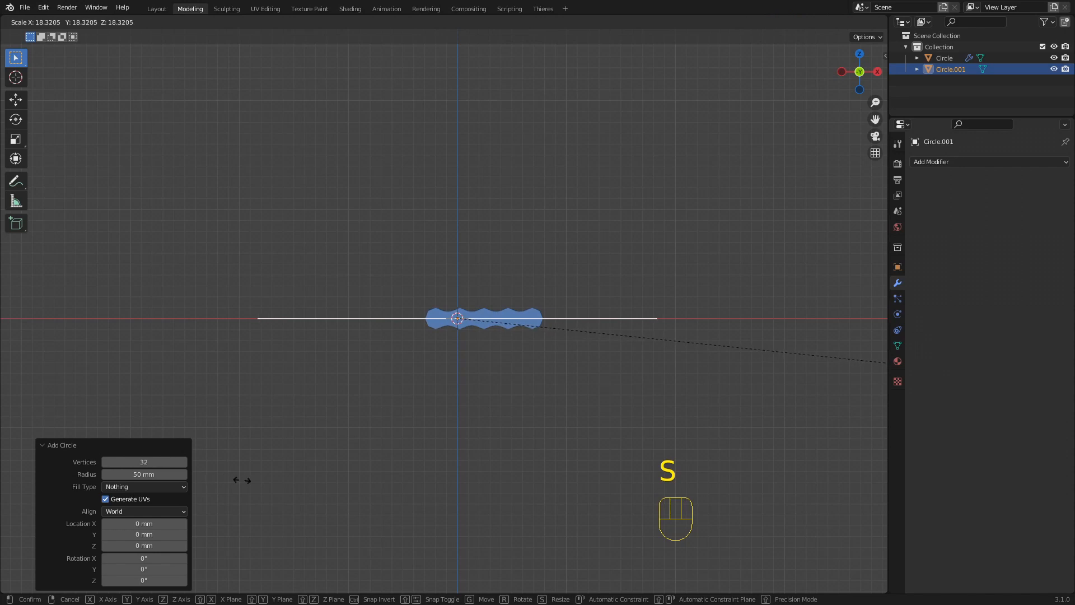
pyautogui.click(325, 476)
pyautogui.press('r')
pyautogui.press('x')
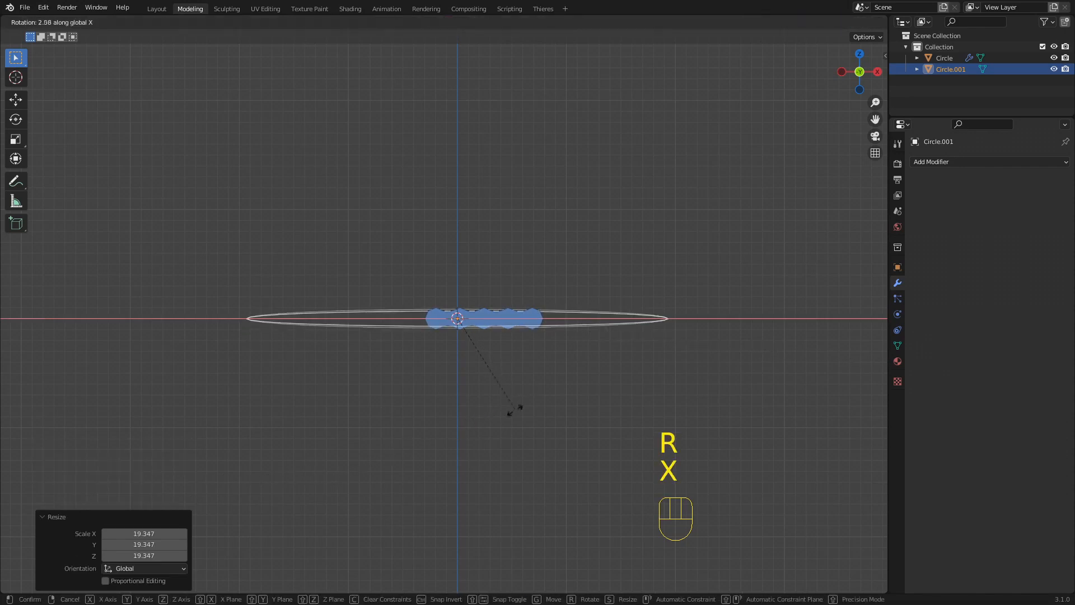
pyautogui.press('9')
pyautogui.press('0')
pyautogui.press('Return')
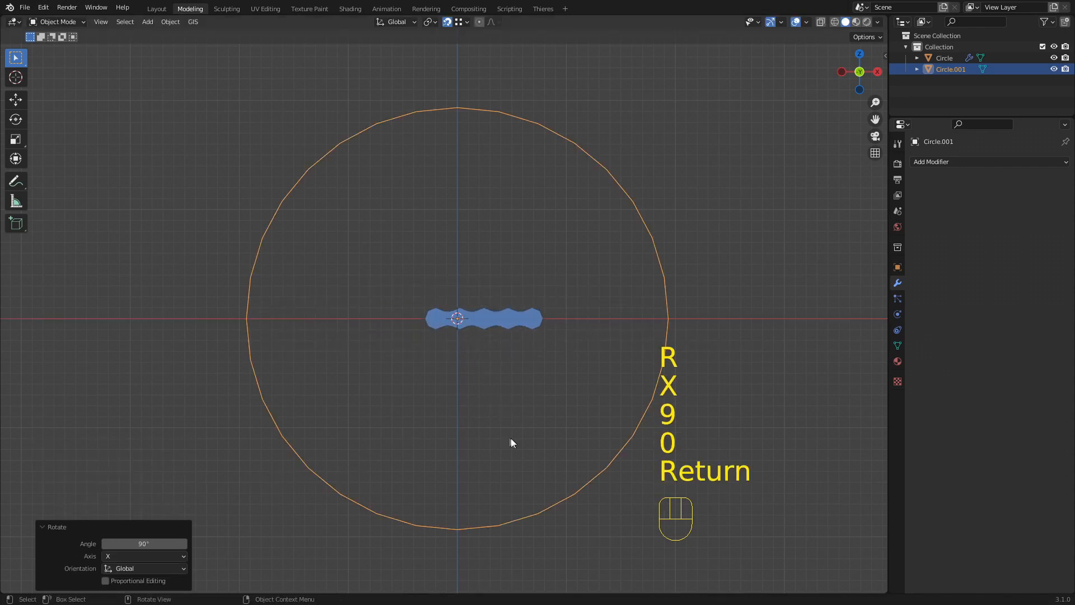
# Examine the upright circle around the chain segment from several angles and from the front.
pyautogui.scroll(-3, 511, 438)
pyautogui.keyDown('shift'); pyautogui.moveTo(506, 365); pyautogui.dragTo(494, 376, button='middle'); pyautogui.keyUp('shift')
pyautogui.scroll(1, 488, 343)
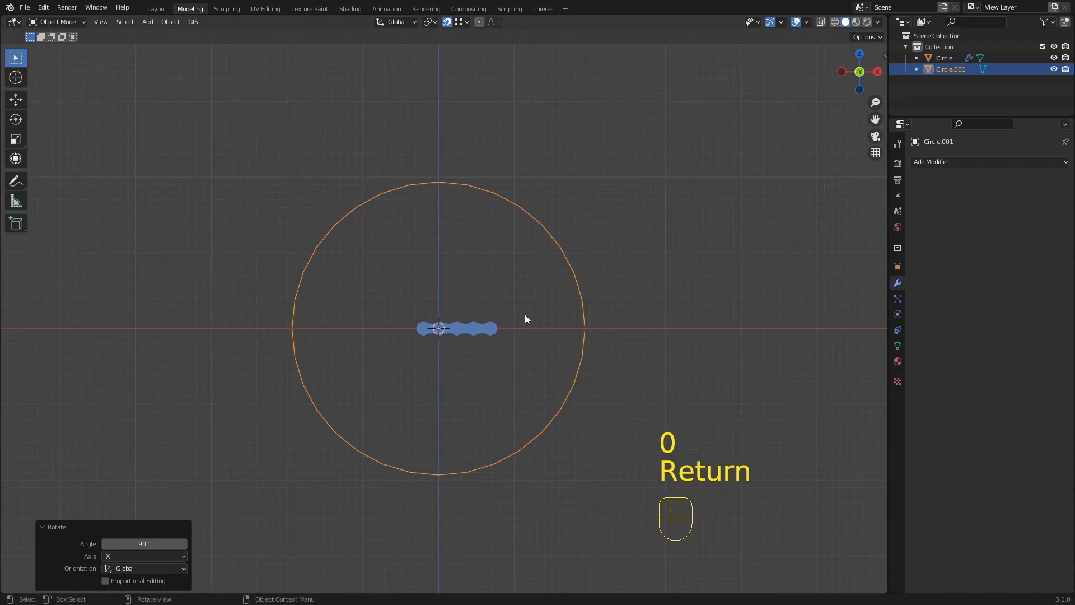
pyautogui.scroll(2, 432, 334)
pyautogui.moveTo(432, 334)
pyautogui.mouseDown(button='middle')
pyautogui.moveTo(458, 333)
pyautogui.moveTo(397, 345)
pyautogui.moveTo(432, 321)
pyautogui.mouseUp(button='middle')
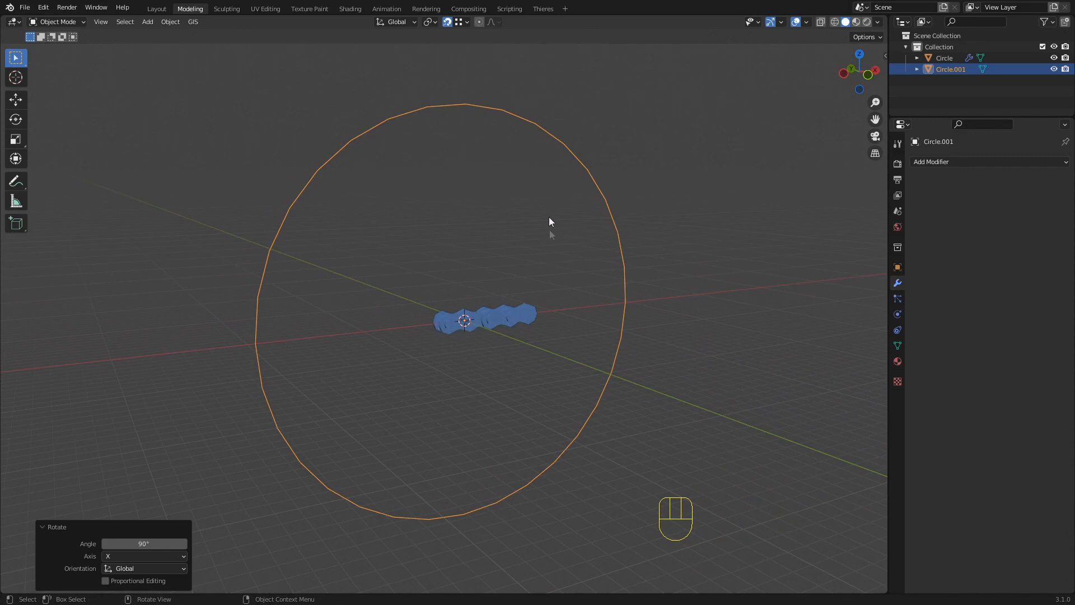
pyautogui.moveTo(536, 348); pyautogui.dragTo(505, 317, button='middle')
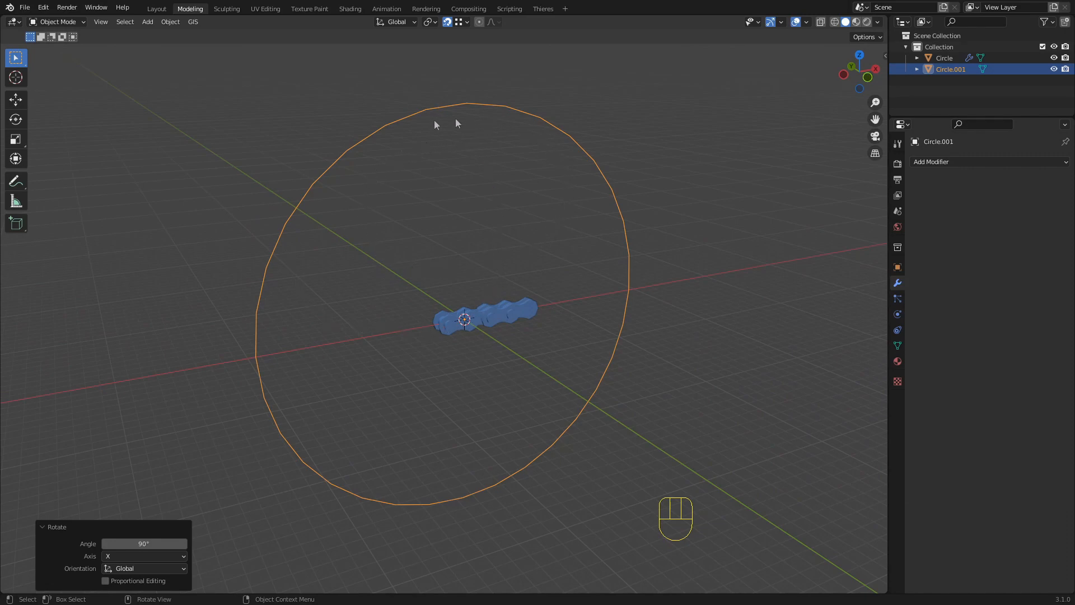
pyautogui.moveTo(484, 290); pyautogui.dragTo(480, 328, button='middle')
pyautogui.scroll(2, 493, 318)
pyautogui.scroll(-2, 479, 327)
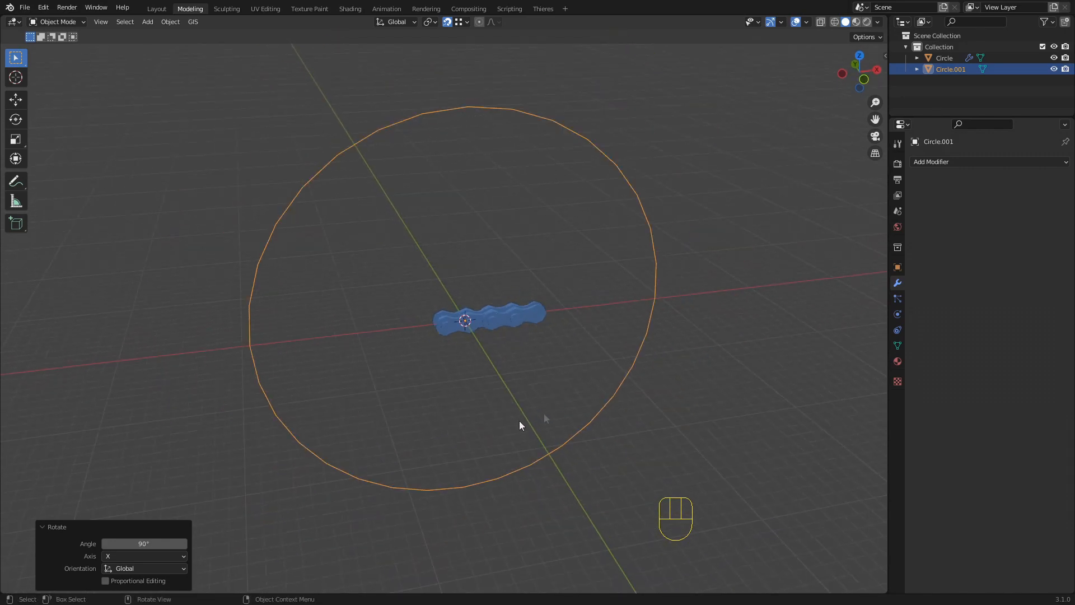
pyautogui.moveTo(393, 134); pyautogui.dragTo(500, 130, button='middle')
pyautogui.moveTo(356, 451); pyautogui.dragTo(463, 394, button='middle')
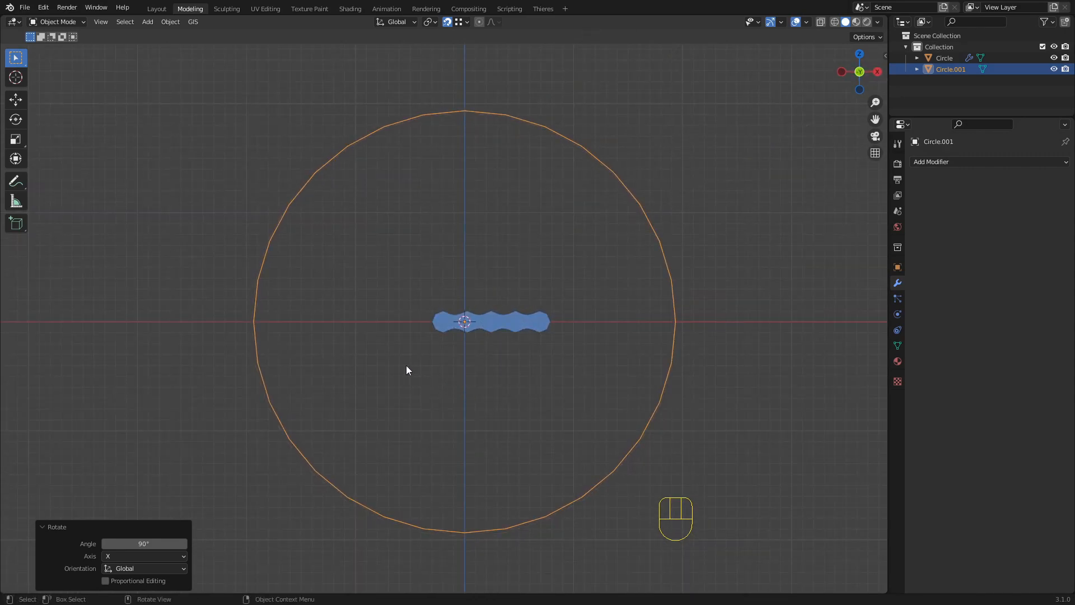
pyautogui.scroll(-2, 405, 365)
pyautogui.keyDown('shift'); pyautogui.moveTo(377, 342); pyautogui.dragTo(325, 378, button='middle'); pyautogui.keyUp('shift')
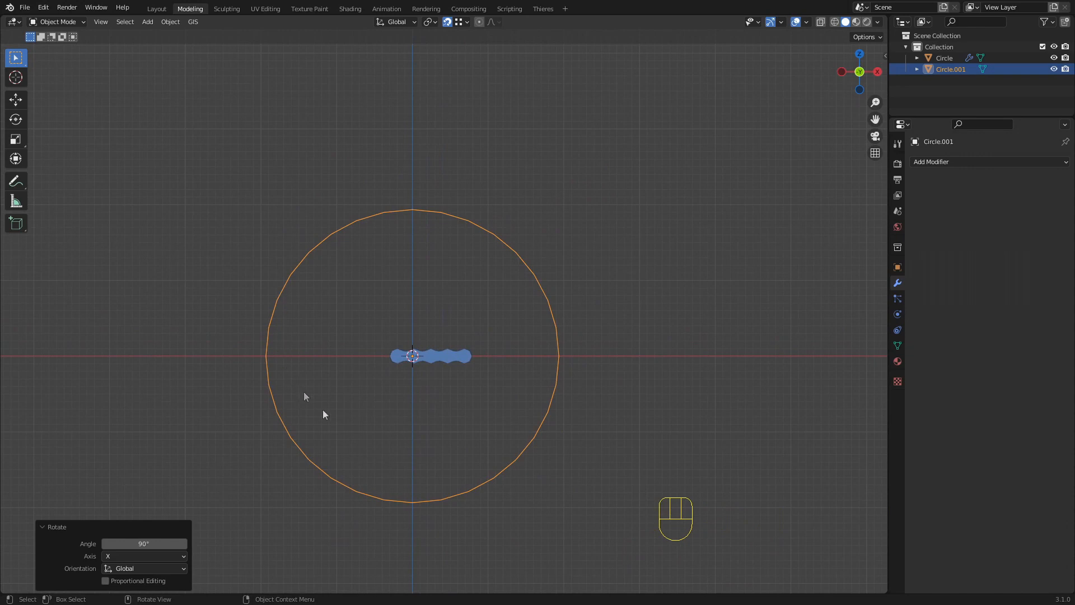
# Duplicate the circle's vertices within the same mesh and move the copy about 4115 mm along X.
pyautogui.keyDown('shift'); pyautogui.moveTo(287, 320); pyautogui.dragTo(416, 309, button='middle'); pyautogui.keyUp('shift')
pyautogui.press('Tab')
pyautogui.press('Tab')
pyautogui.press('Tab')
pyautogui.press('1')
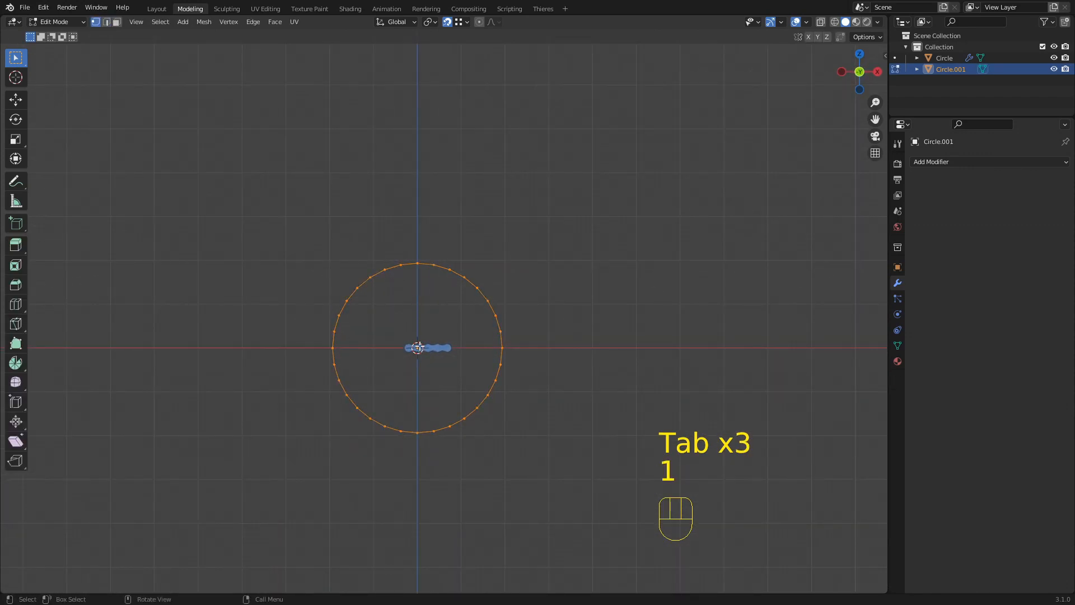
pyautogui.hotkey('shift', 'd')
pyautogui.press('x')
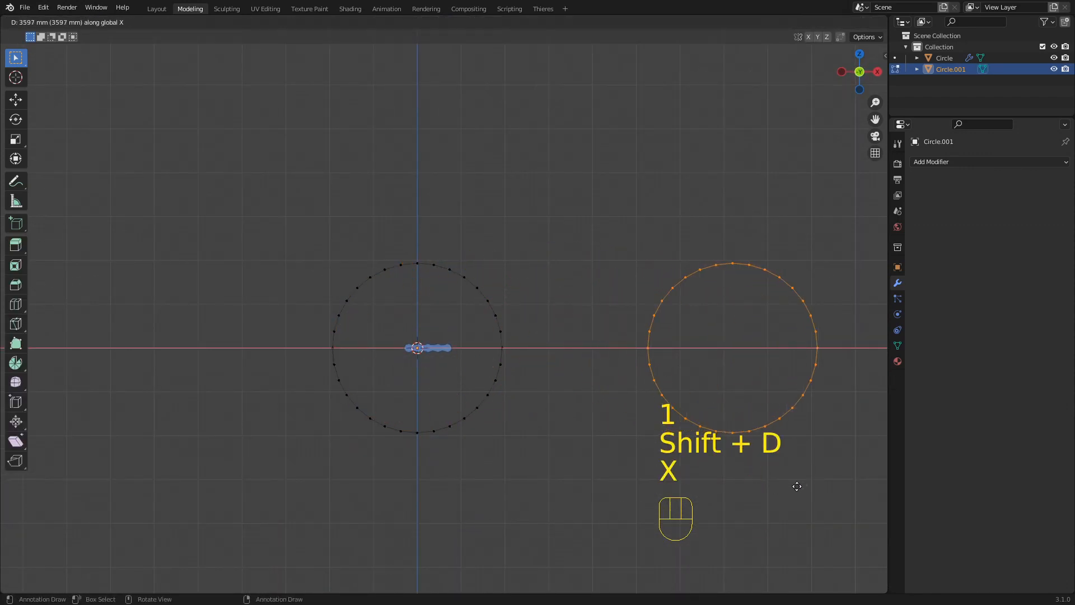
pyautogui.click(831, 489)
pyautogui.keyDown('shift'); pyautogui.moveTo(770, 415); pyautogui.dragTo(611, 395, button='middle'); pyautogui.keyUp('shift')
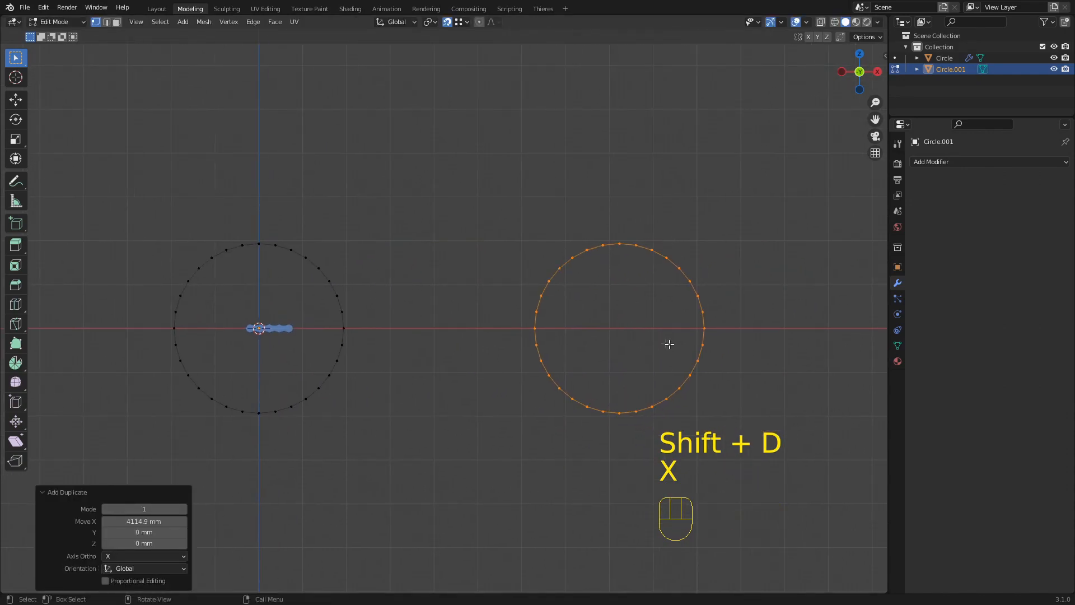
# Scale the duplicated circle down to about 0.517 of its size.
pyautogui.press('s')
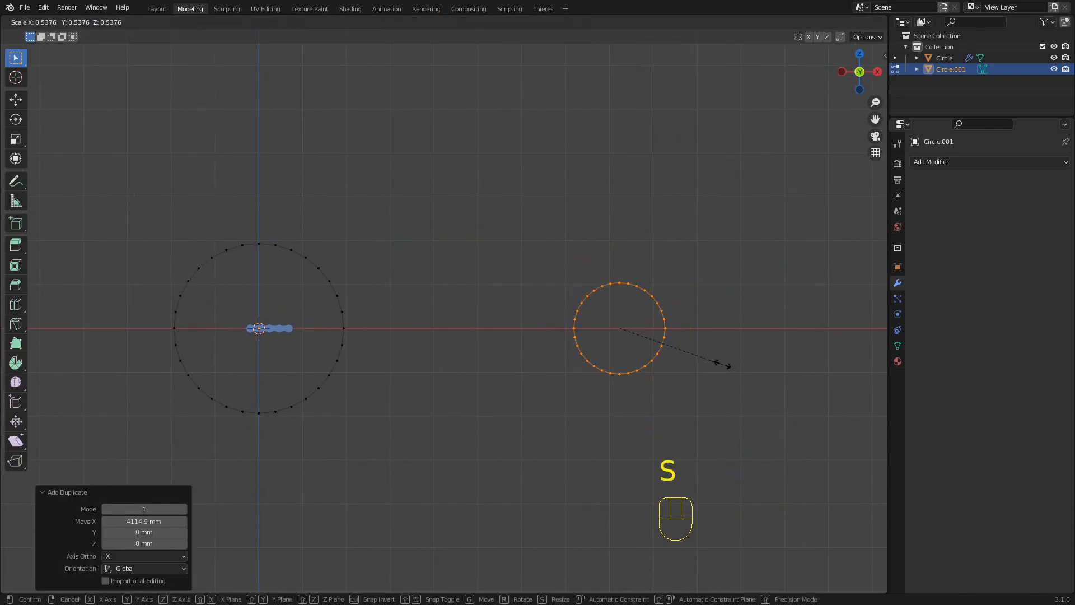
pyautogui.click(718, 365)
pyautogui.keyDown('shift'); pyautogui.moveTo(718, 364); pyautogui.dragTo(663, 336, button='middle'); pyautogui.keyUp('shift')
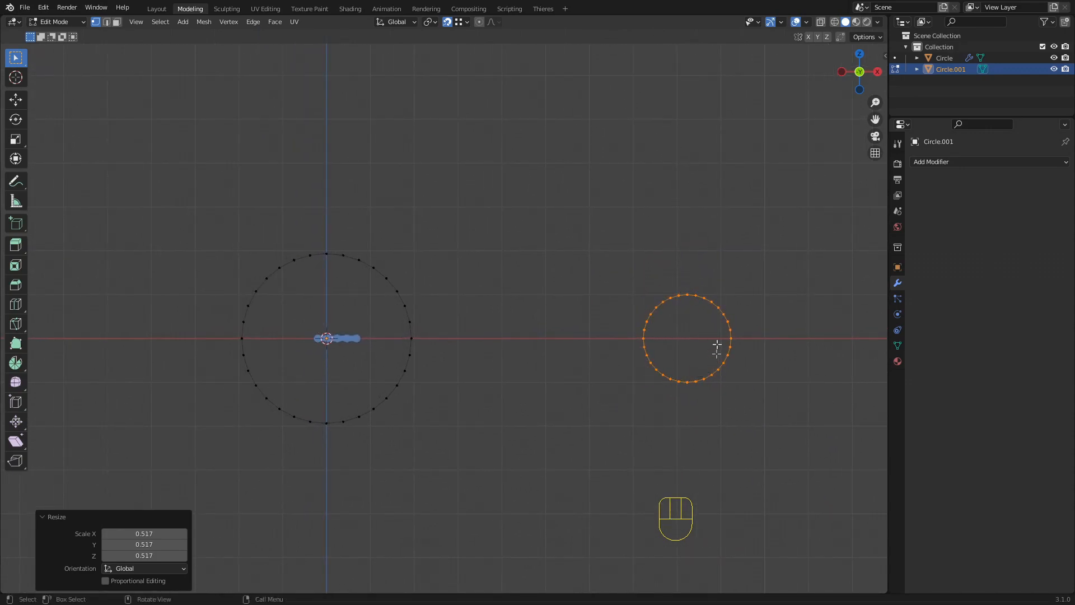
pyautogui.scroll(1, 716, 311)
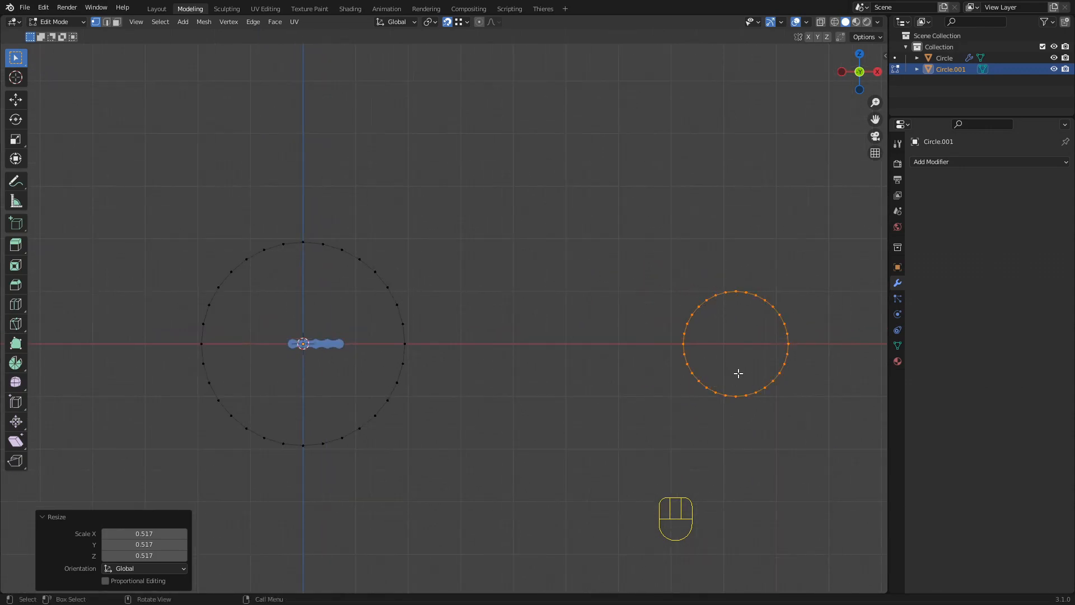
# Delete the vertices on the facing halves of both circles, keeping the two outer semicircles.
pyautogui.moveTo(102, 202); pyautogui.dragTo(451, 508)
pyautogui.moveTo(546, 274); pyautogui.dragTo(838, 485)
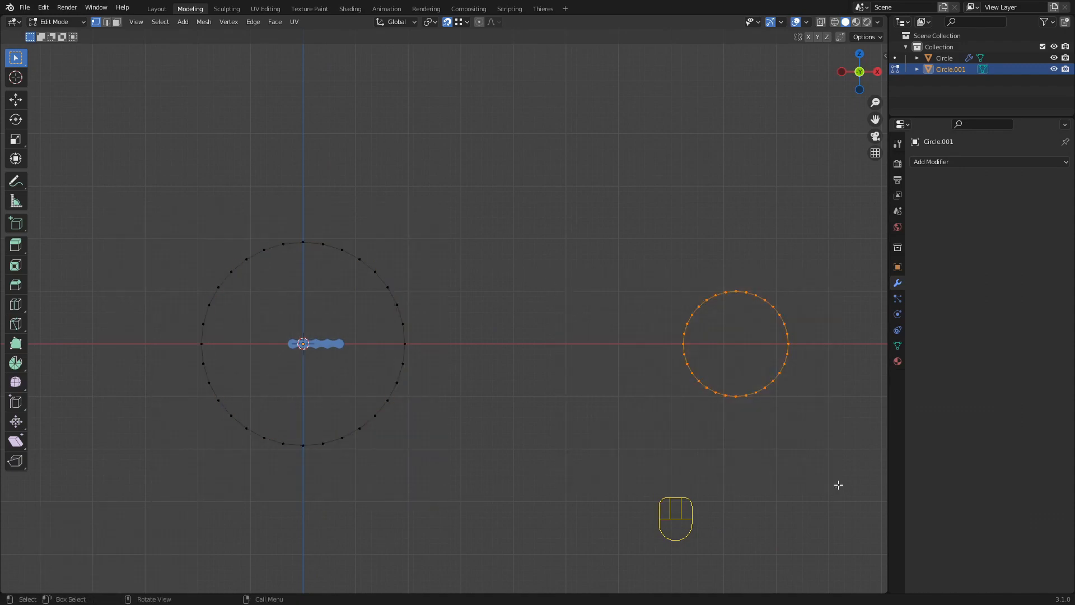
pyautogui.moveTo(502, 523); pyautogui.dragTo(315, 218)
pyautogui.press('x')
pyautogui.click(290, 143)
pyautogui.moveTo(650, 253); pyautogui.dragTo(730, 437)
pyautogui.press('x')
pyautogui.click(724, 435)
# Enable Auto Merge Vertices and extrude the small arc's upper end vertex, snapping it onto the large arc's upper end.
pyautogui.click(841, 38)
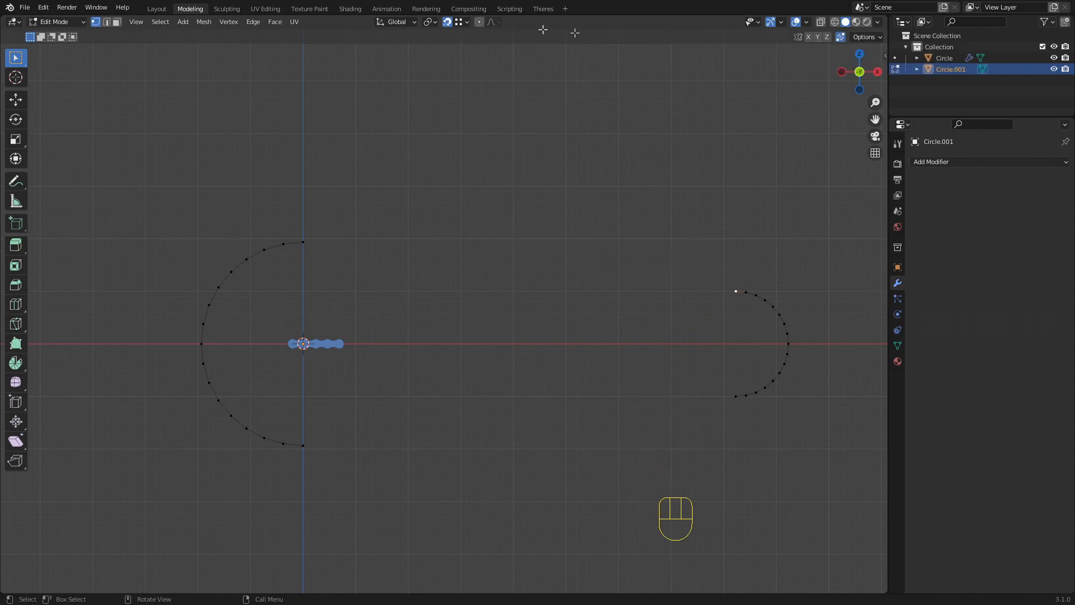
pyautogui.click(465, 21)
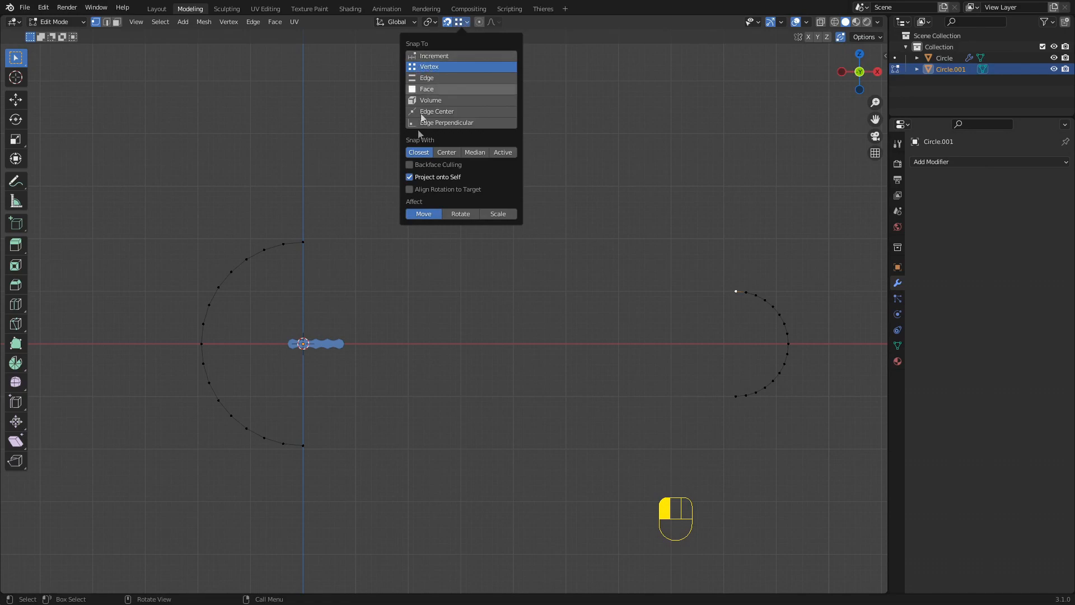
pyautogui.press('e')
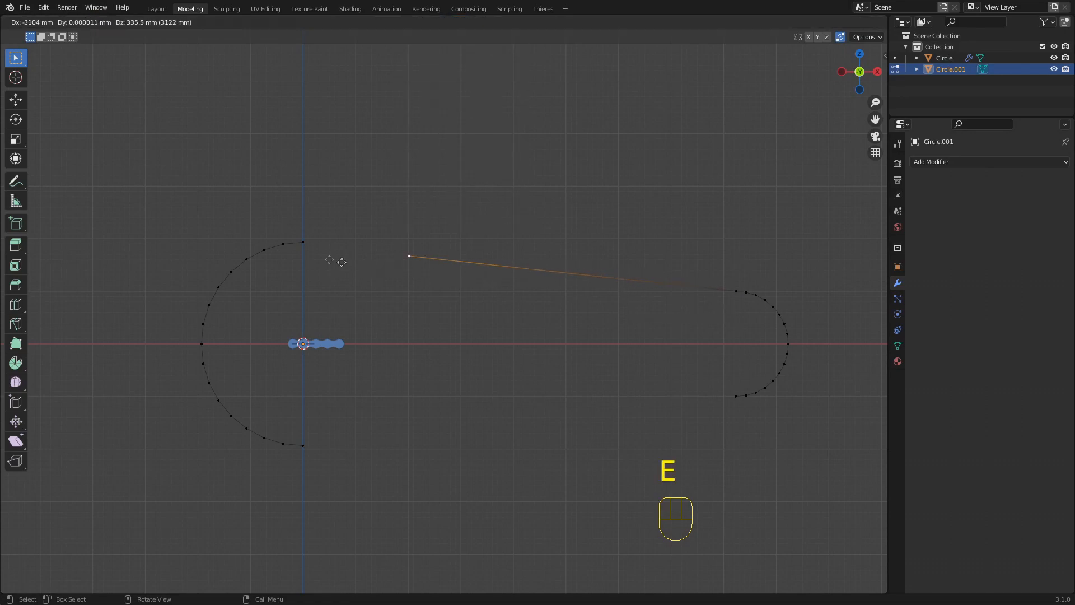
pyautogui.click(301, 248)
pyautogui.click(306, 447)
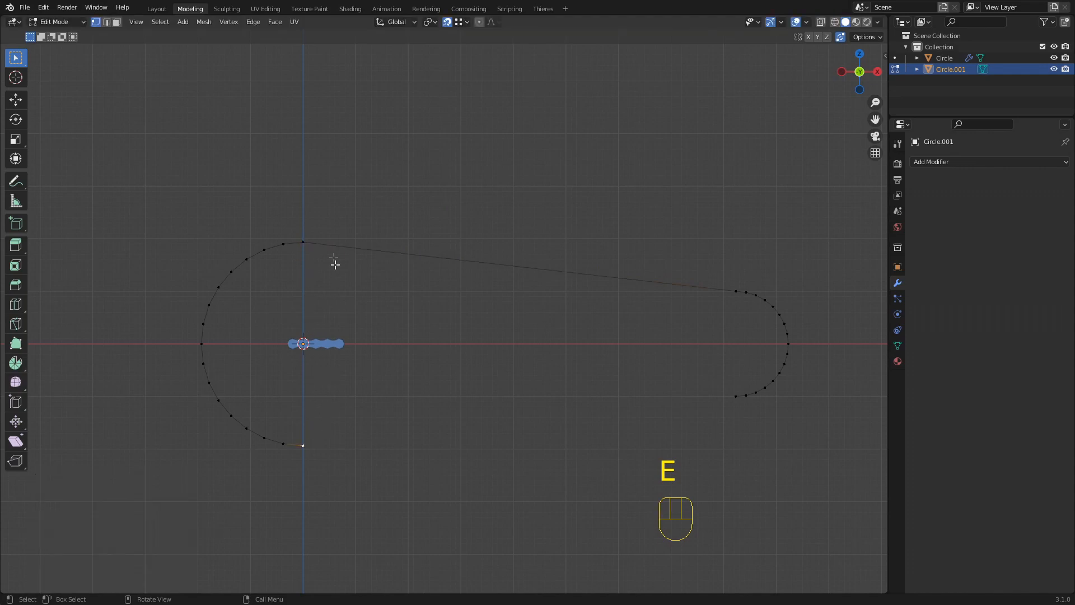
pyautogui.click(736, 290)
pyautogui.click(304, 243)
# Extrude the large arc's lower end vertex and snap it to the small arc's lower end to close the outline.
pyautogui.click(305, 445)
pyautogui.press('e')
pyautogui.click(737, 395)
pyautogui.click(473, 433)
pyautogui.keyDown('shift'); pyautogui.moveTo(474, 432); pyautogui.dragTo(540, 407, button='middle'); pyautogui.keyUp('shift')
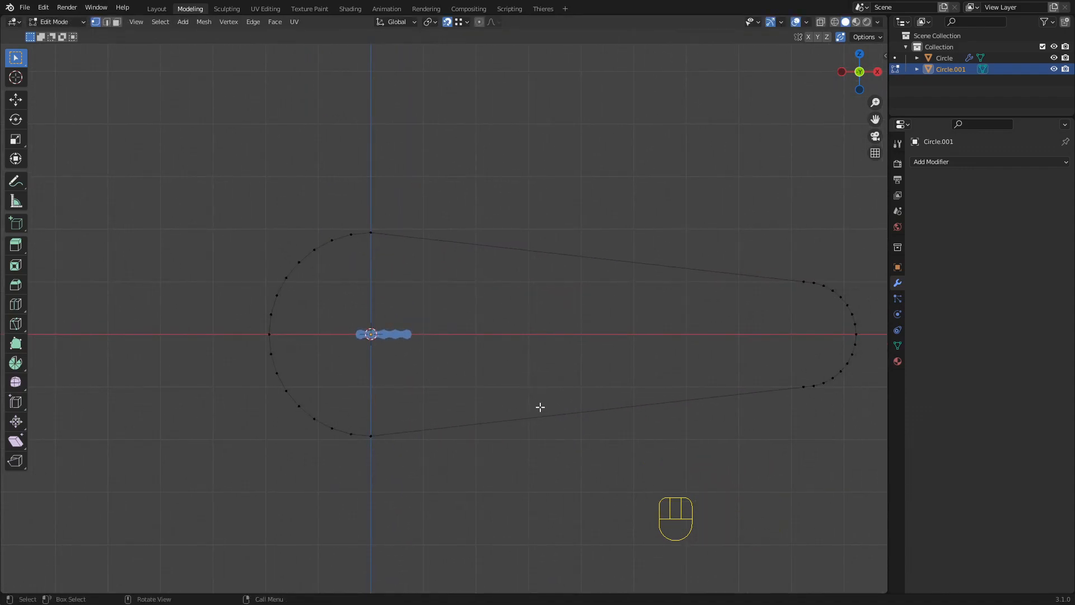
# Leave mesh editing and apply the rotation and scale of the closed outline.
pyautogui.press('Tab')
pyautogui.moveTo(519, 355); pyautogui.dragTo(446, 256, button='middle')
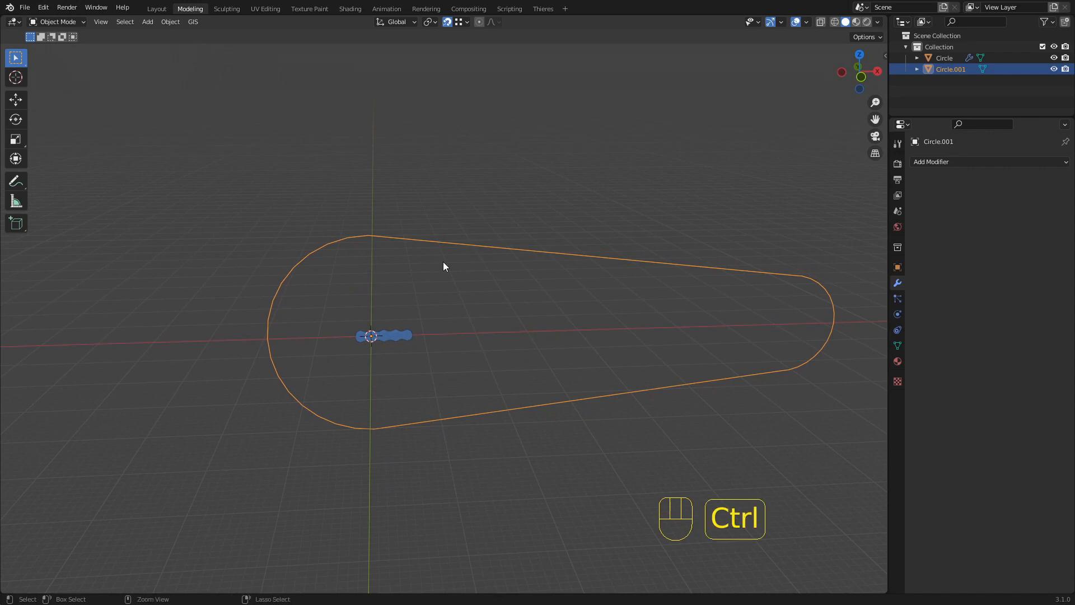
pyautogui.hotkey('ctrl', 'a')
pyautogui.click(444, 263)
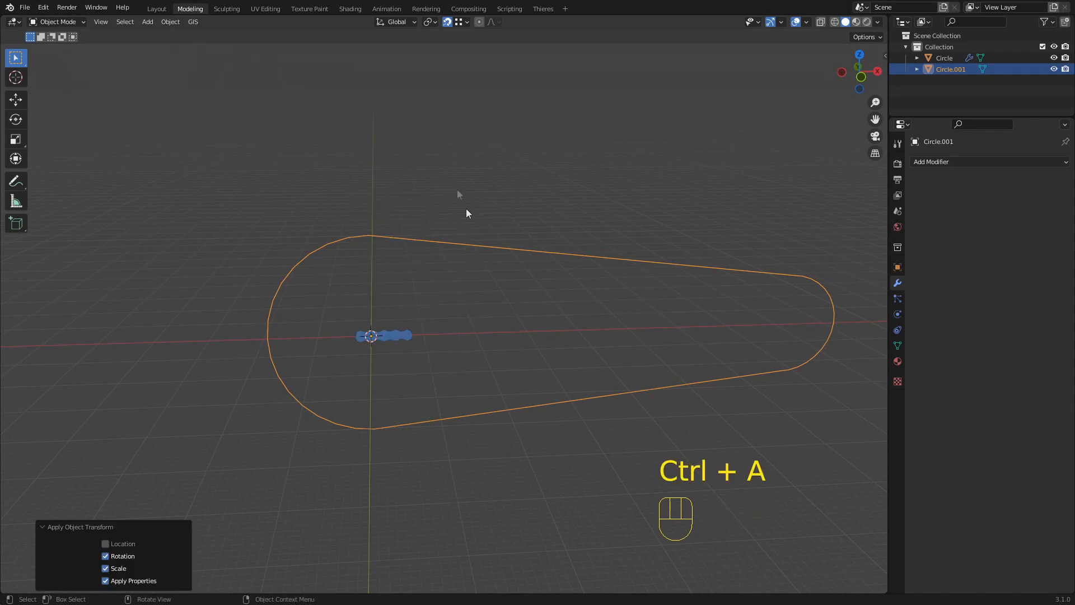
# Set the outline's origin to the centre of its geometry.
pyautogui.click(170, 21)
pyautogui.moveTo(200, 46)
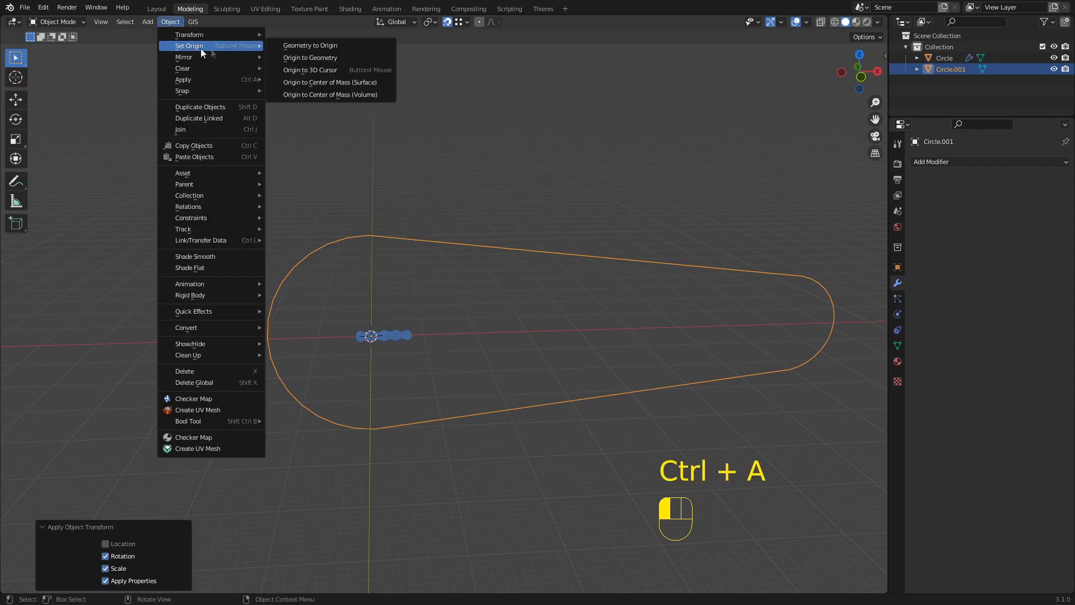
pyautogui.click(318, 60)
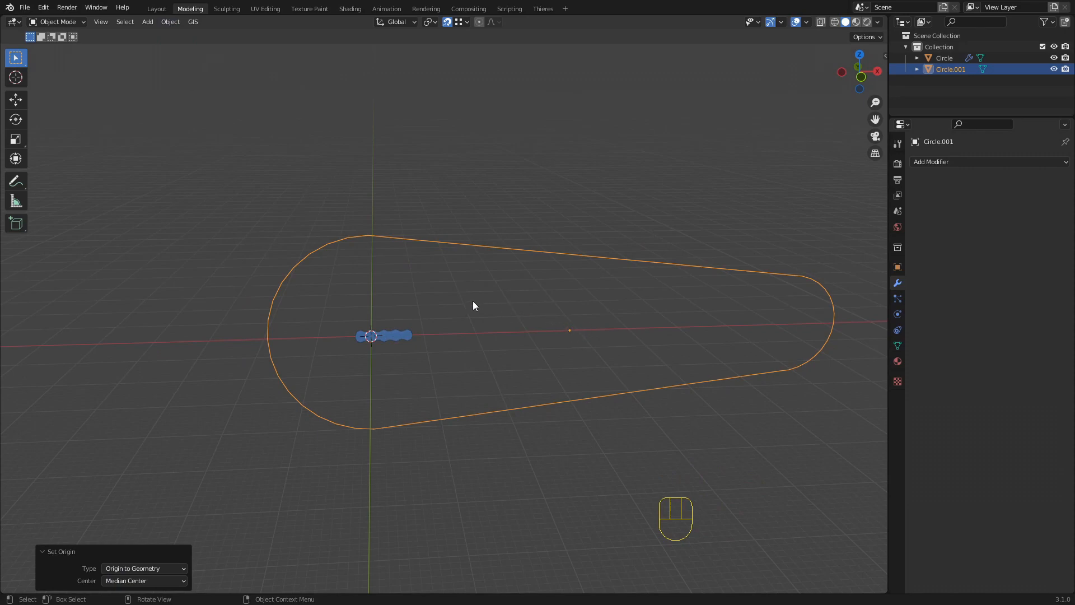
# Convert the closed outline from a mesh to a curve.
pyautogui.click(171, 22)
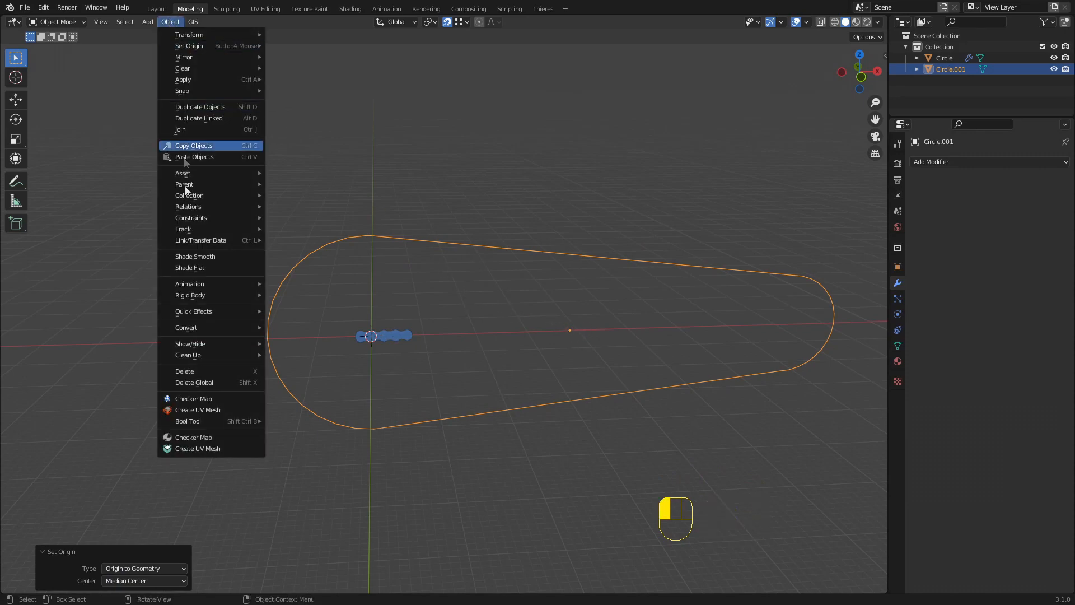
pyautogui.moveTo(207, 331)
pyautogui.click(296, 328)
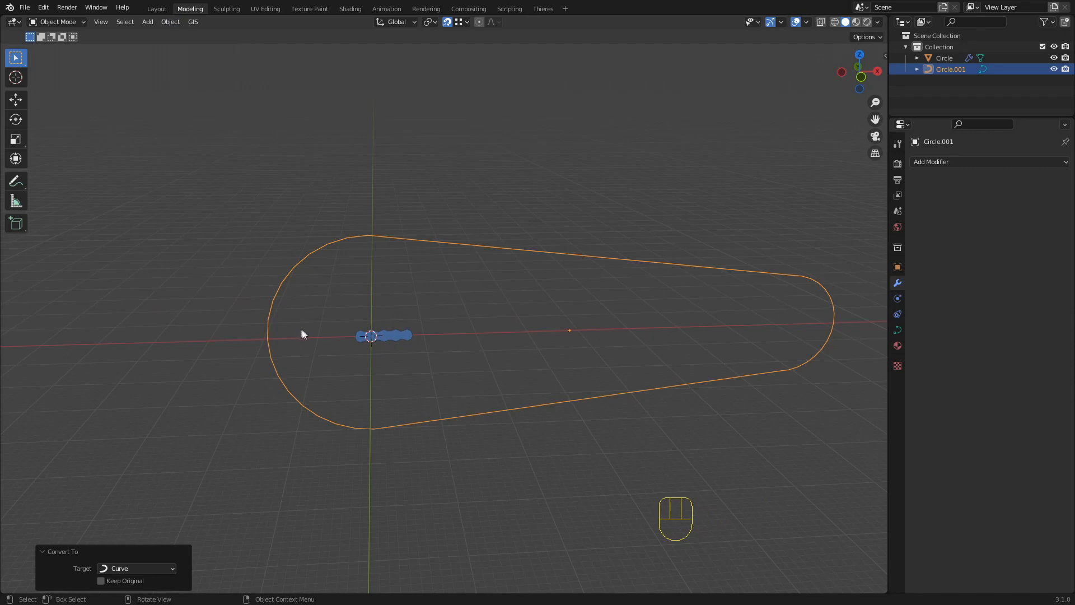
# Set the chain's Array fit type to Fit Curve and choose the closed outline Circle.001 as its curve.
pyautogui.moveTo(457, 359); pyautogui.dragTo(476, 359, button='middle')
pyautogui.scroll(2, 448, 362)
pyautogui.keyDown('shift'); pyautogui.moveTo(373, 352); pyautogui.dragTo(418, 325, button='middle'); pyautogui.keyUp('shift')
pyautogui.click(413, 328)
pyautogui.scroll(3, 405, 328)
pyautogui.moveTo(383, 347)
pyautogui.mouseDown(button='middle')
pyautogui.moveTo(433, 336)
pyautogui.moveTo(401, 351)
pyautogui.mouseUp(button='middle')
pyautogui.keyDown('shift'); pyautogui.moveTo(519, 354); pyautogui.dragTo(481, 351, button='middle'); pyautogui.keyUp('shift')
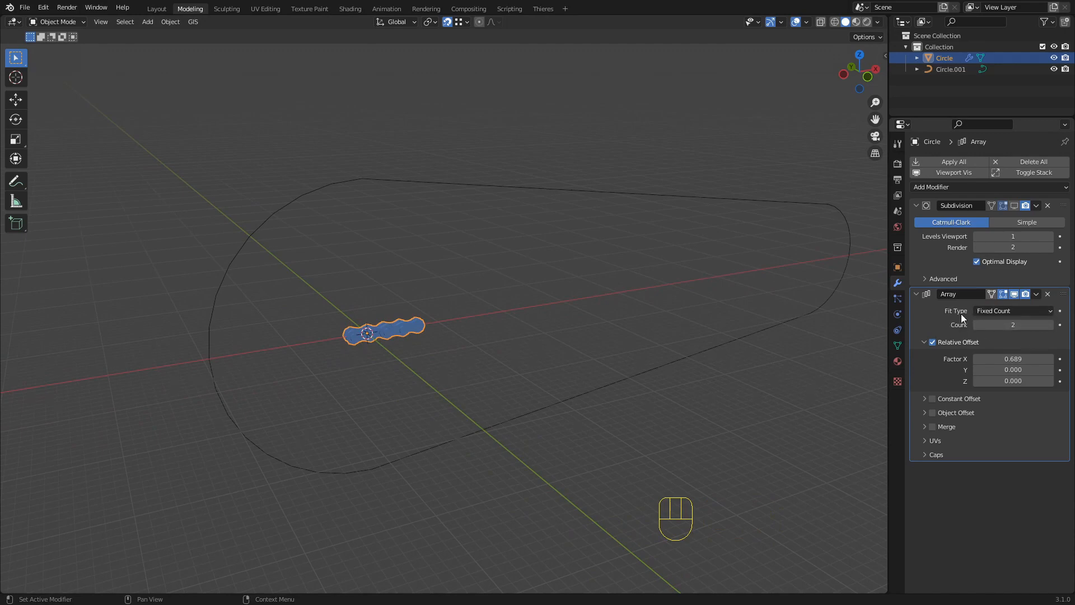
pyautogui.moveTo(1030, 312); pyautogui.dragTo(986, 348)
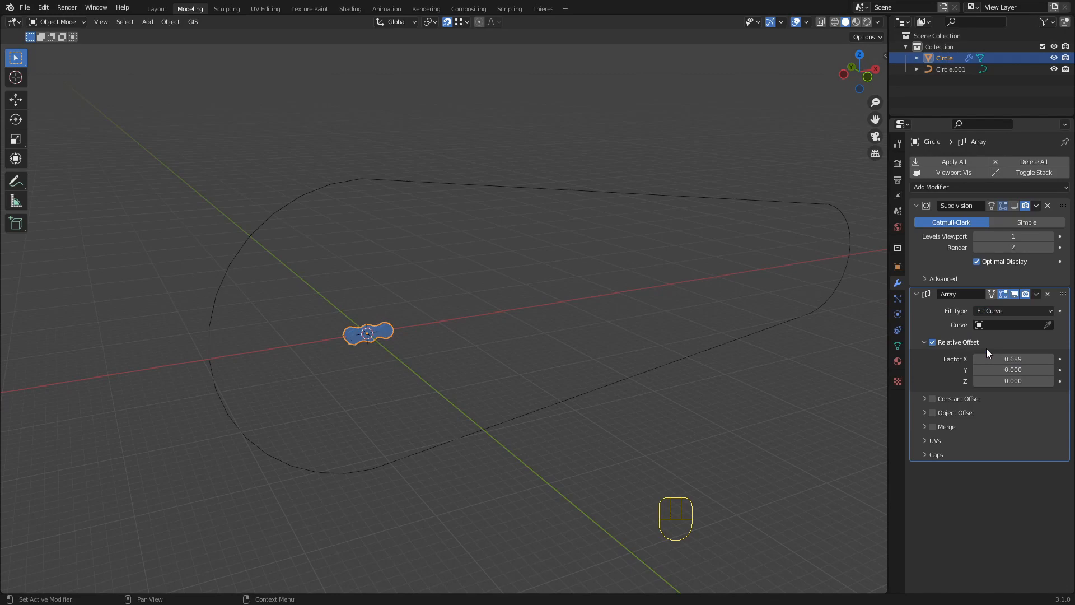
pyautogui.click(1049, 325)
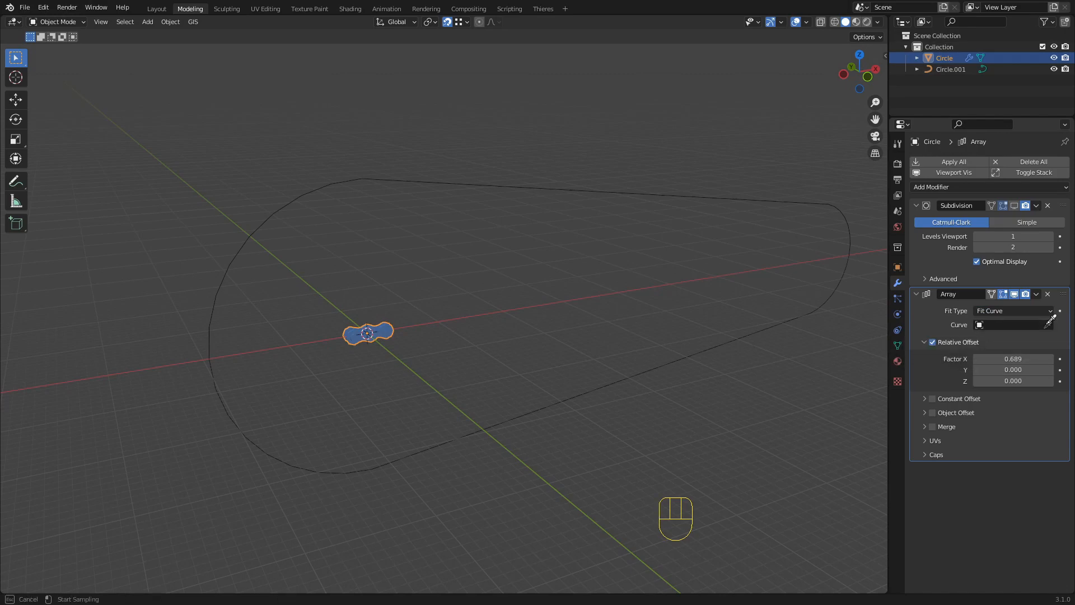
pyautogui.click(602, 192)
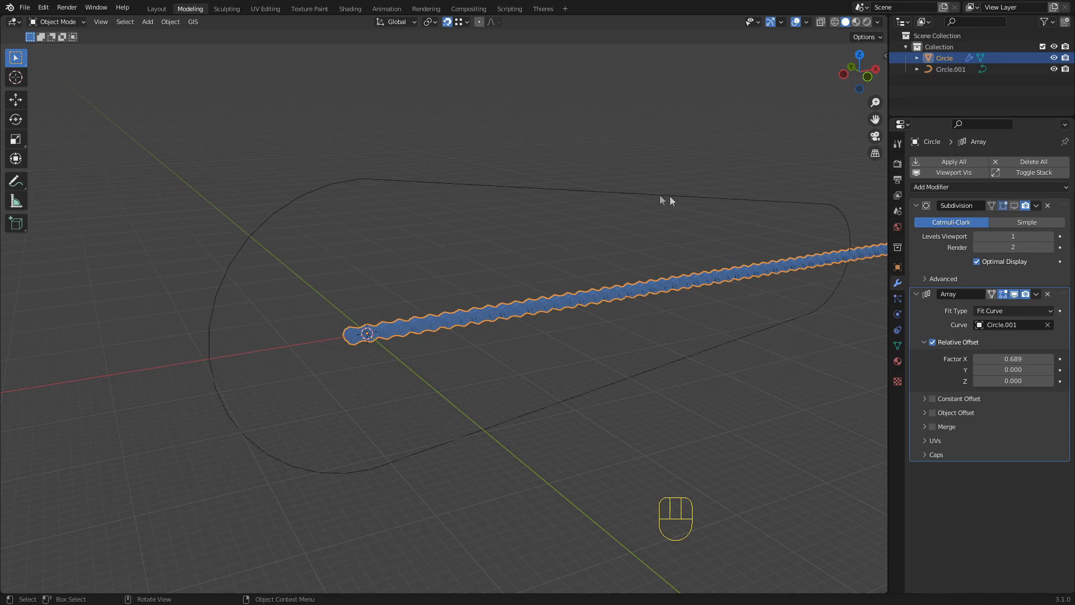
# Select the outline curve and examine the straight arrayed chain's length against it.
pyautogui.click(546, 186)
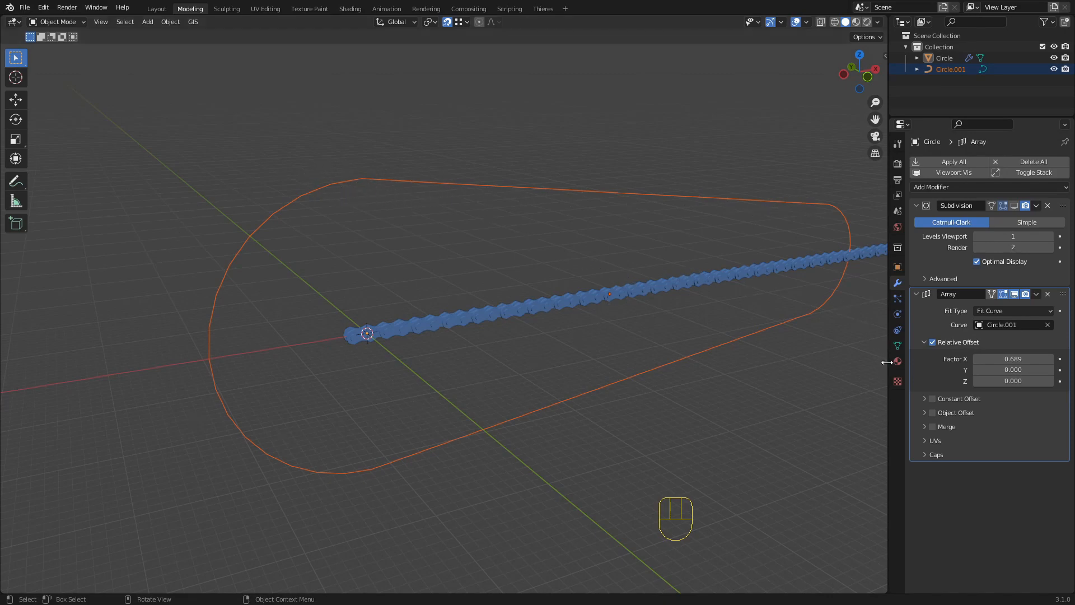
pyautogui.scroll(-3, 499, 314)
pyautogui.keyDown('shift'); pyautogui.moveTo(479, 298); pyautogui.dragTo(378, 314, button='middle'); pyautogui.keyUp('shift')
pyautogui.scroll(-4, 587, 294)
pyautogui.keyDown('shift'); pyautogui.moveTo(580, 292); pyautogui.dragTo(557, 299, button='middle'); pyautogui.keyUp('shift')
pyautogui.scroll(4, 521, 303)
pyautogui.scroll(1, 470, 315)
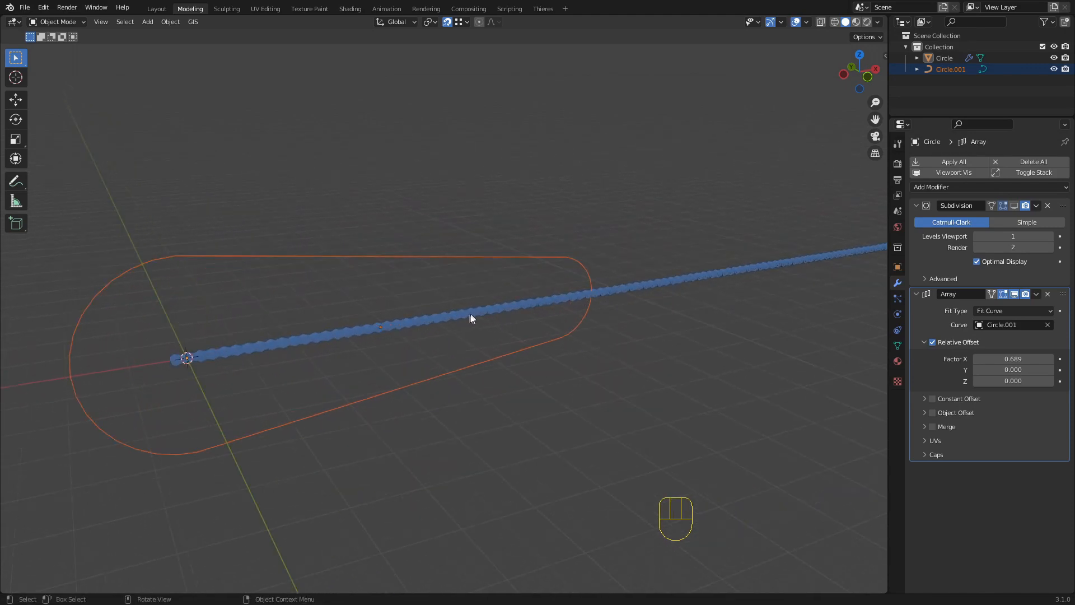
pyautogui.keyDown('shift'); pyautogui.moveTo(94, 300); pyautogui.dragTo(418, 274, button='middle'); pyautogui.keyUp('shift')
pyautogui.scroll(2, 414, 286)
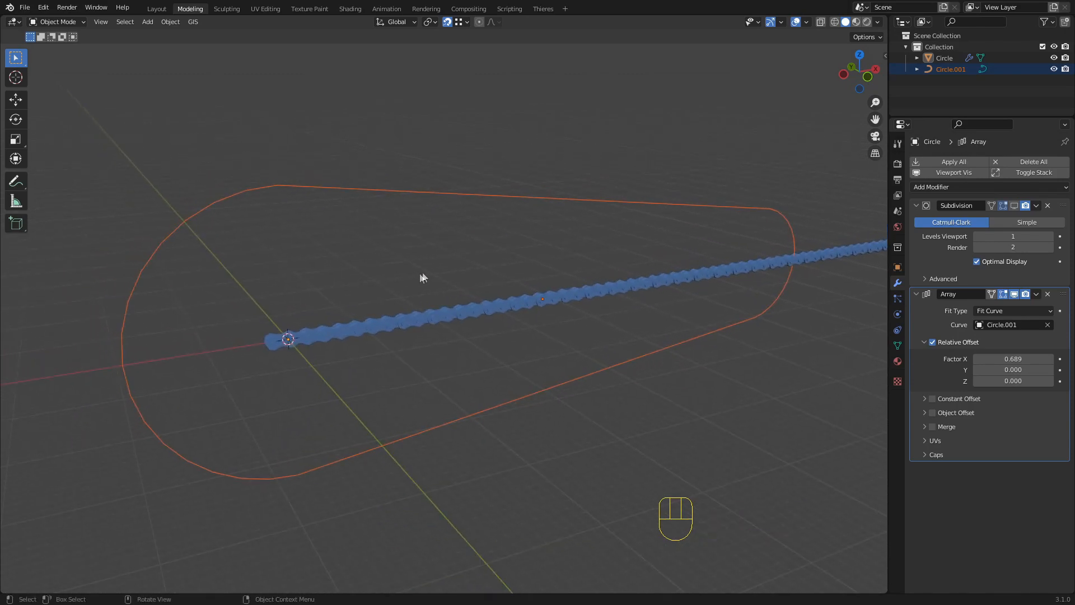
# Select the chain and add a Curve modifier after its Array modifier.
pyautogui.click(479, 307)
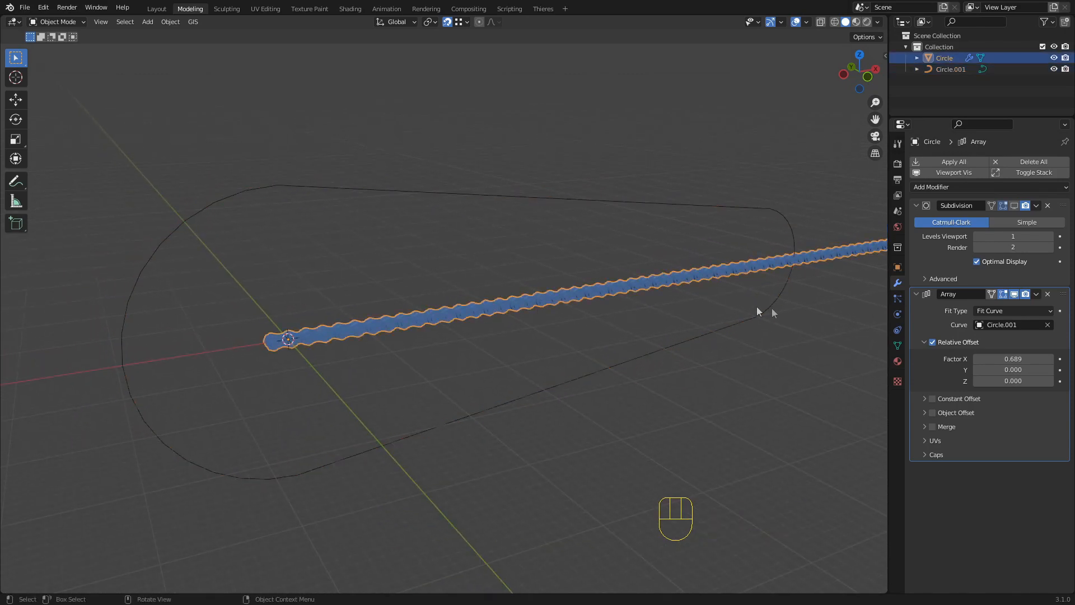
pyautogui.click(1037, 187)
pyautogui.press('b')
pyautogui.moveTo(352, 312); pyautogui.dragTo(313, 358)
pyautogui.scroll(3, 437, 322)
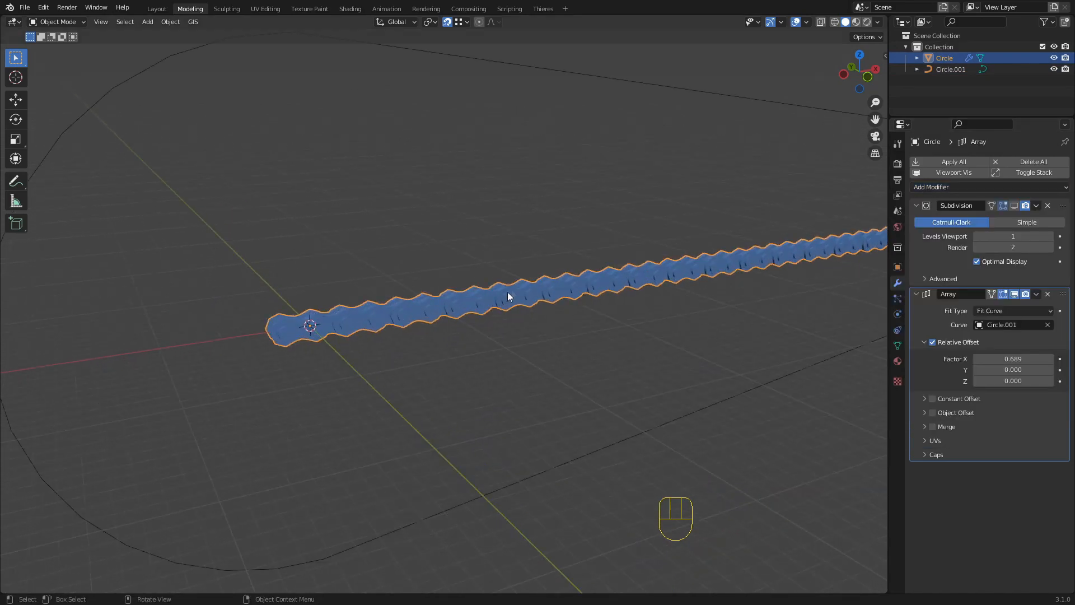
pyautogui.click(1024, 187)
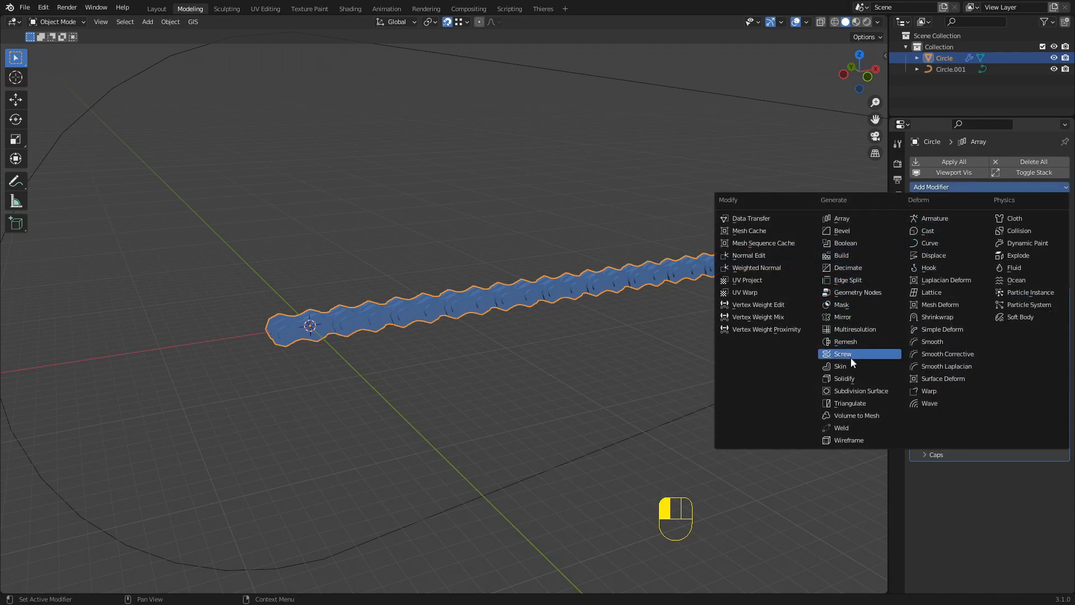
pyautogui.click(932, 244)
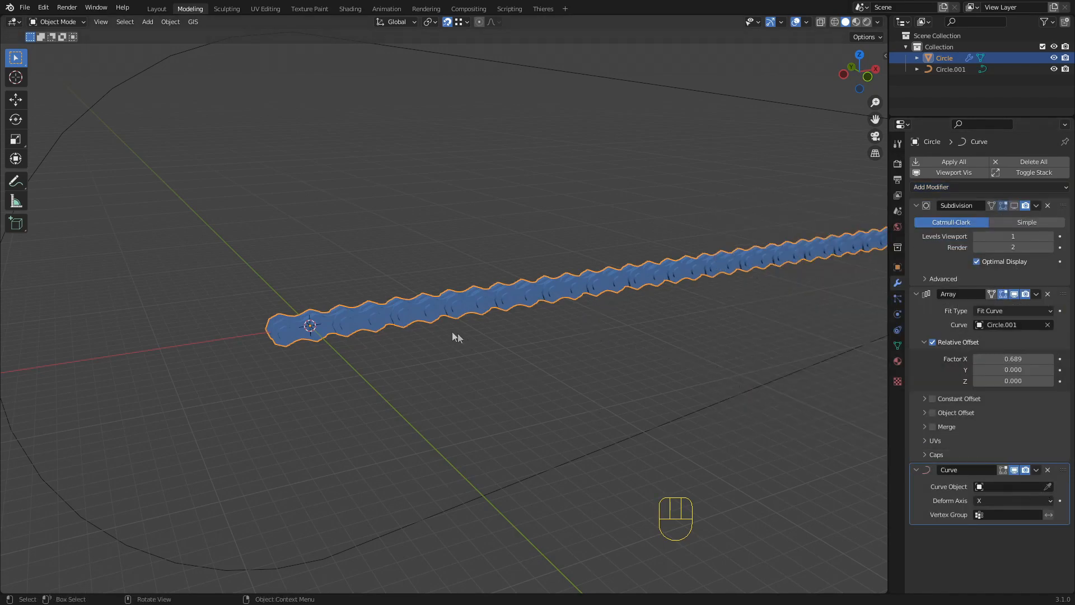
# Assign the outline Circle.001 as the Curve modifier's curve object to bend the chain along it.
pyautogui.scroll(-4, 458, 334)
pyautogui.moveTo(507, 327); pyautogui.dragTo(441, 296, button='middle')
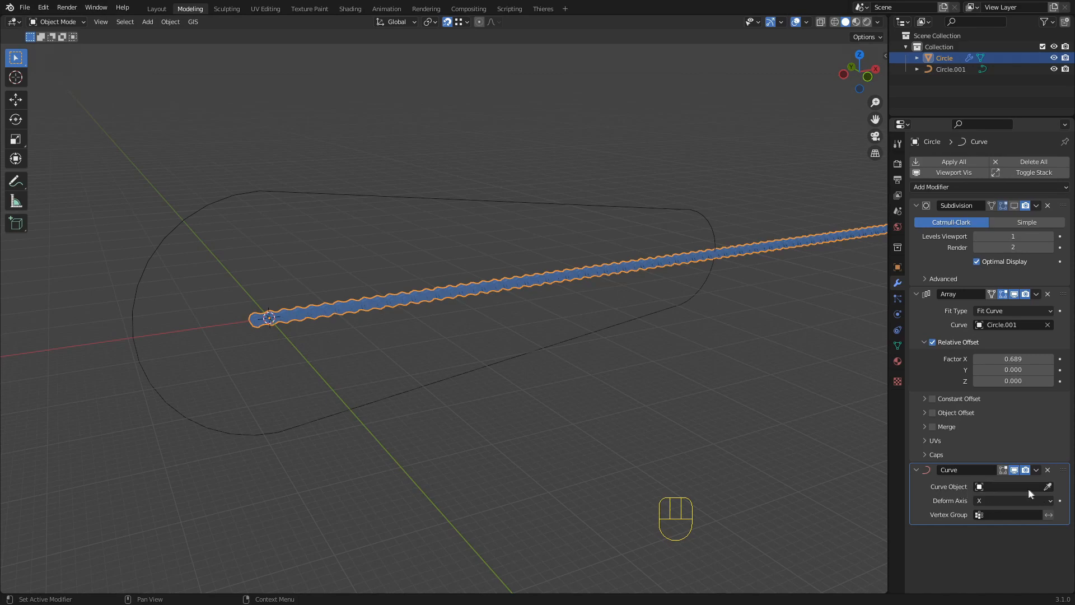
pyautogui.click(1047, 487)
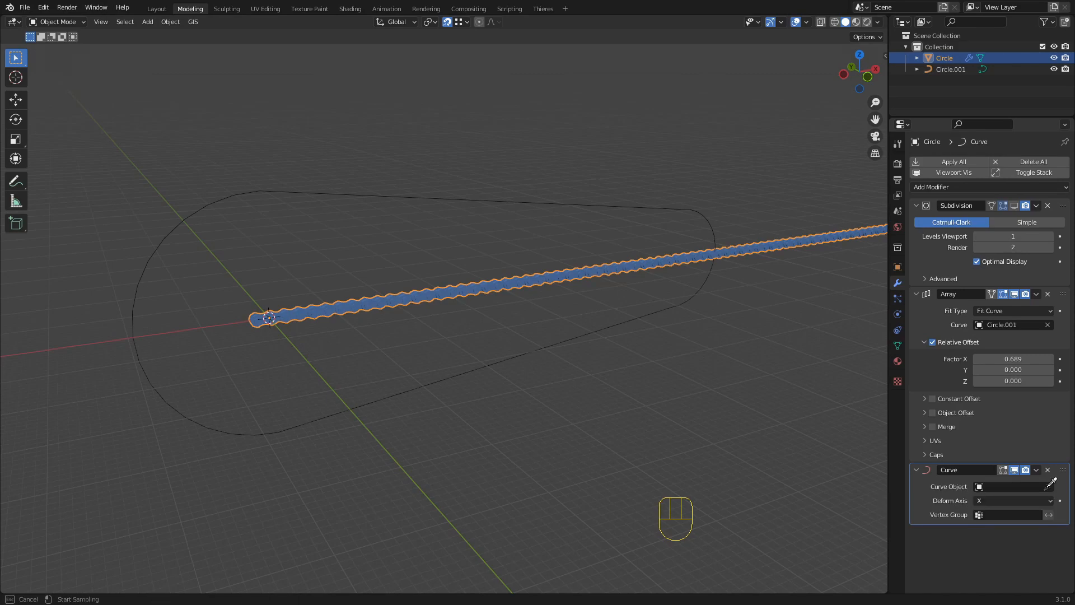
pyautogui.click(479, 365)
pyautogui.moveTo(475, 374); pyautogui.dragTo(482, 362, button='middle')
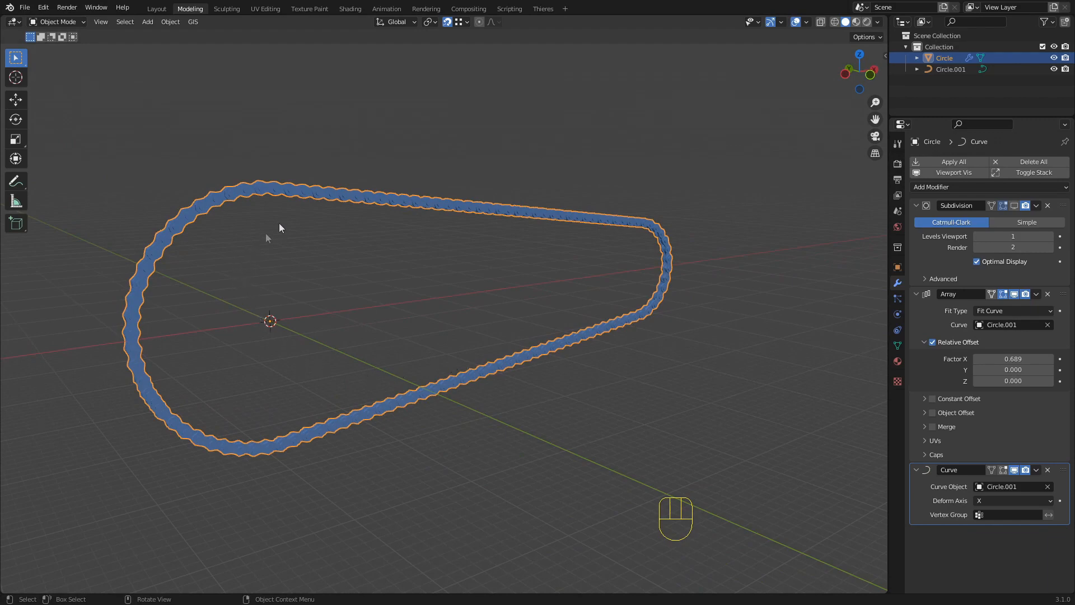
# Turn on the viewport display of the chain's Subdivision modifier.
pyautogui.moveTo(664, 277); pyautogui.dragTo(583, 363, button='middle')
pyautogui.keyDown('shift'); pyautogui.moveTo(582, 363); pyautogui.dragTo(444, 328, button='middle'); pyautogui.keyUp('shift')
pyautogui.scroll(4, 444, 329)
pyautogui.scroll(5, 411, 286)
pyautogui.keyDown('shift'); pyautogui.moveTo(420, 193); pyautogui.dragTo(371, 305, button='middle'); pyautogui.keyUp('shift')
pyautogui.scroll(3, 541, 291)
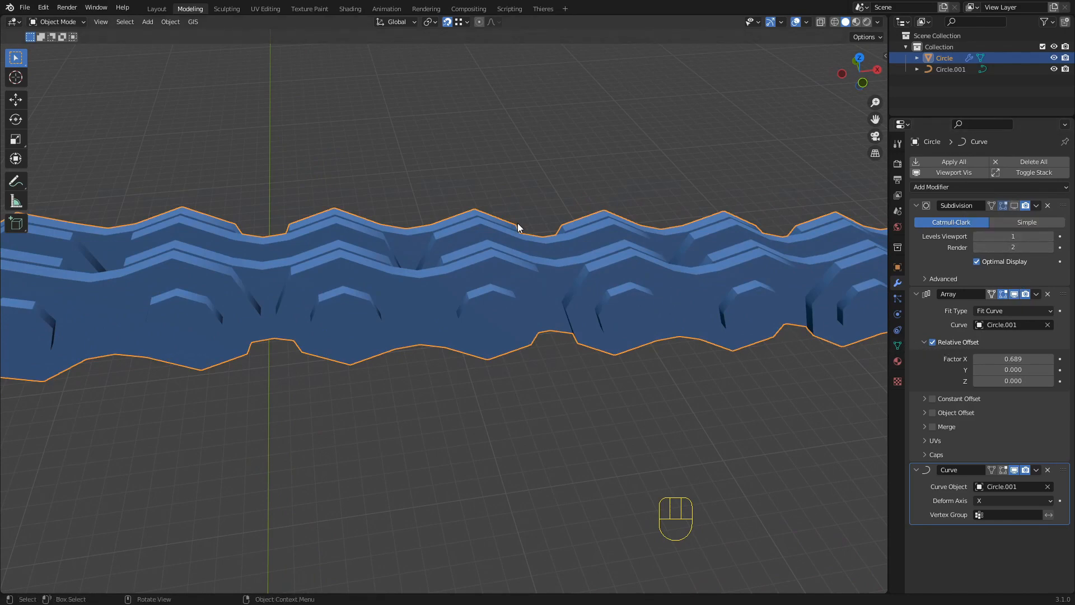
pyautogui.scroll(3, 516, 223)
pyautogui.click(1014, 206)
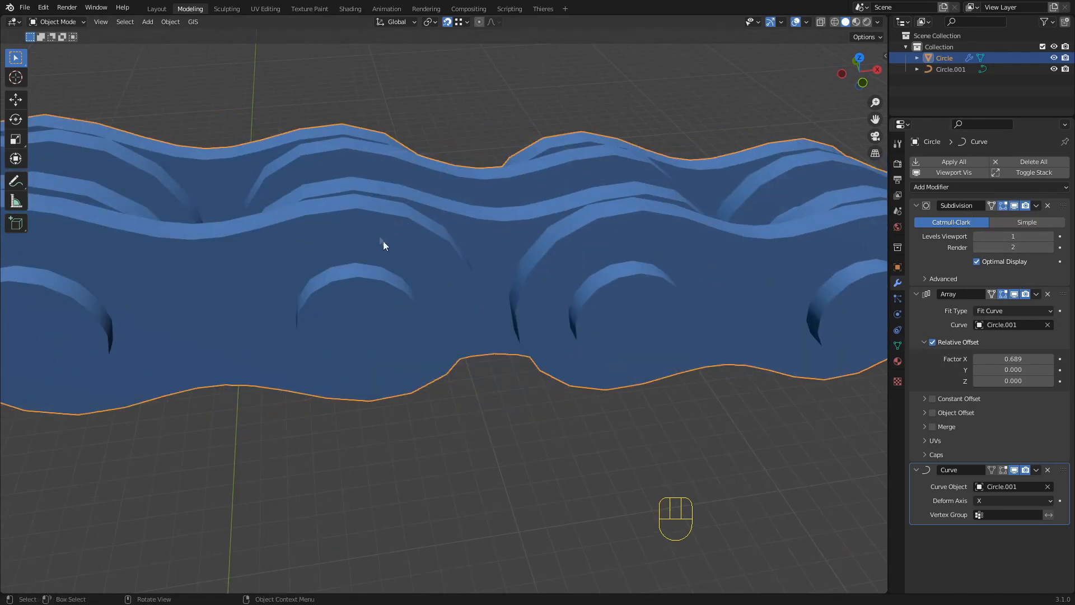
# Inspect the links around the whole path with the viewport overlays hidden, and show the overlays again.
pyautogui.scroll(-5, 504, 280)
pyautogui.moveTo(504, 280); pyautogui.dragTo(672, 171, button='middle')
pyautogui.click(795, 22)
pyautogui.moveTo(280, 314)
pyautogui.mouseDown(button='middle')
pyautogui.moveTo(374, 280)
pyautogui.moveTo(459, 334)
pyautogui.moveTo(480, 367)
pyautogui.moveTo(473, 344)
pyautogui.moveTo(687, 331)
pyautogui.mouseUp(button='middle')
pyautogui.scroll(6, 548, 315)
pyautogui.keyDown('shift'); pyautogui.moveTo(414, 324); pyautogui.dragTo(627, 327, button='middle'); pyautogui.keyUp('shift')
pyautogui.keyDown('shift'); pyautogui.moveTo(745, 331); pyautogui.dragTo(359, 296, button='middle'); pyautogui.keyUp('shift')
pyautogui.moveTo(762, 335)
pyautogui.keyDown('shift'); pyautogui.mouseDown(button='middle')
pyautogui.moveTo(364, 308)
pyautogui.moveTo(359, 332)
pyautogui.mouseUp(button='middle'); pyautogui.keyUp('shift')
pyautogui.keyDown('shift'); pyautogui.moveTo(739, 361); pyautogui.dragTo(348, 326, button='middle'); pyautogui.keyUp('shift')
pyautogui.keyDown('shift'); pyautogui.moveTo(683, 359); pyautogui.dragTo(613, 351, button='middle'); pyautogui.keyUp('shift')
pyautogui.moveTo(602, 352); pyautogui.dragTo(567, 326, button='middle')
pyautogui.keyDown('shift'); pyautogui.moveTo(567, 326); pyautogui.dragTo(580, 372, button='middle'); pyautogui.keyUp('shift')
pyautogui.keyDown('shift'); pyautogui.moveTo(580, 372); pyautogui.dragTo(503, 282, button='middle'); pyautogui.keyUp('shift')
pyautogui.scroll(-2, 503, 282)
pyautogui.moveTo(538, 327); pyautogui.dragTo(492, 330, button='middle')
pyautogui.moveTo(485, 392); pyautogui.dragTo(547, 392, button='middle')
pyautogui.scroll(3, 547, 392)
pyautogui.keyDown('shift'); pyautogui.moveTo(686, 369); pyautogui.dragTo(639, 372, button='middle'); pyautogui.keyUp('shift')
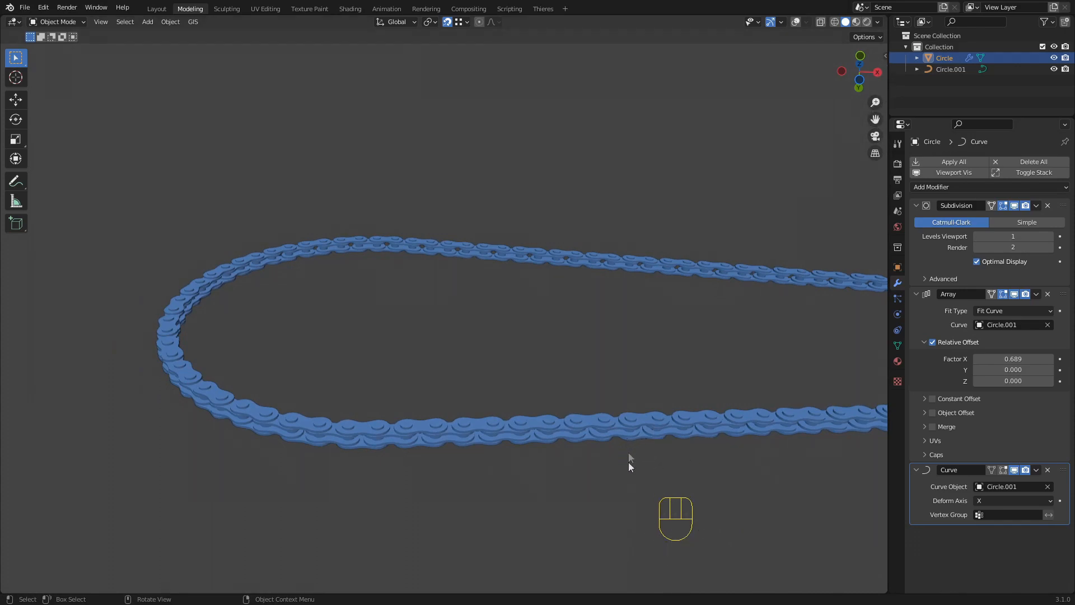
pyautogui.moveTo(461, 377); pyautogui.dragTo(419, 361, button='middle')
pyautogui.moveTo(493, 285); pyautogui.dragTo(538, 362, button='middle')
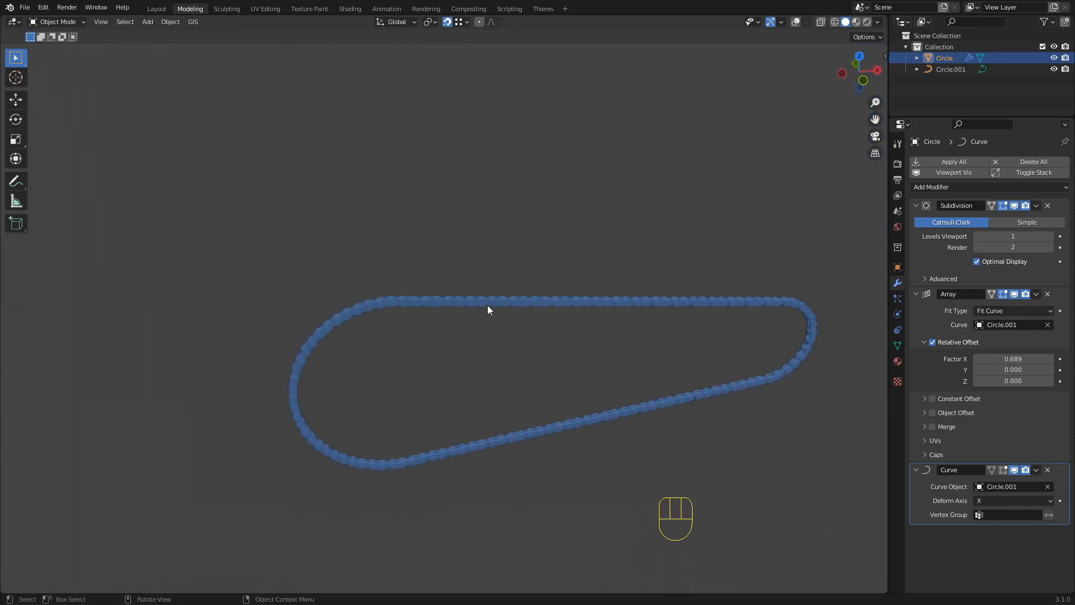
pyautogui.scroll(1, 501, 347)
pyautogui.press('Tab')
pyautogui.press('Tab')
pyautogui.click(795, 23)
# Compare the undeformed row of links in mesh editing with the outline's large arc in front view.
pyautogui.keyDown('shift'); pyautogui.moveTo(413, 413); pyautogui.dragTo(484, 339, button='middle'); pyautogui.keyUp('shift')
pyautogui.scroll(3, 451, 369)
pyautogui.press('Tab')
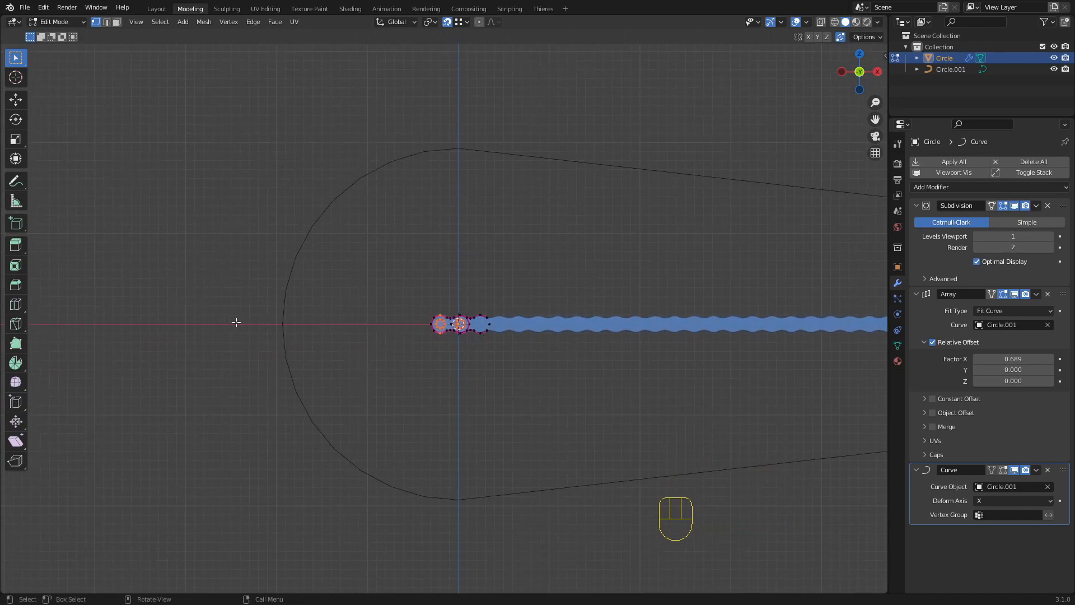
pyautogui.scroll(-3, 450, 350)
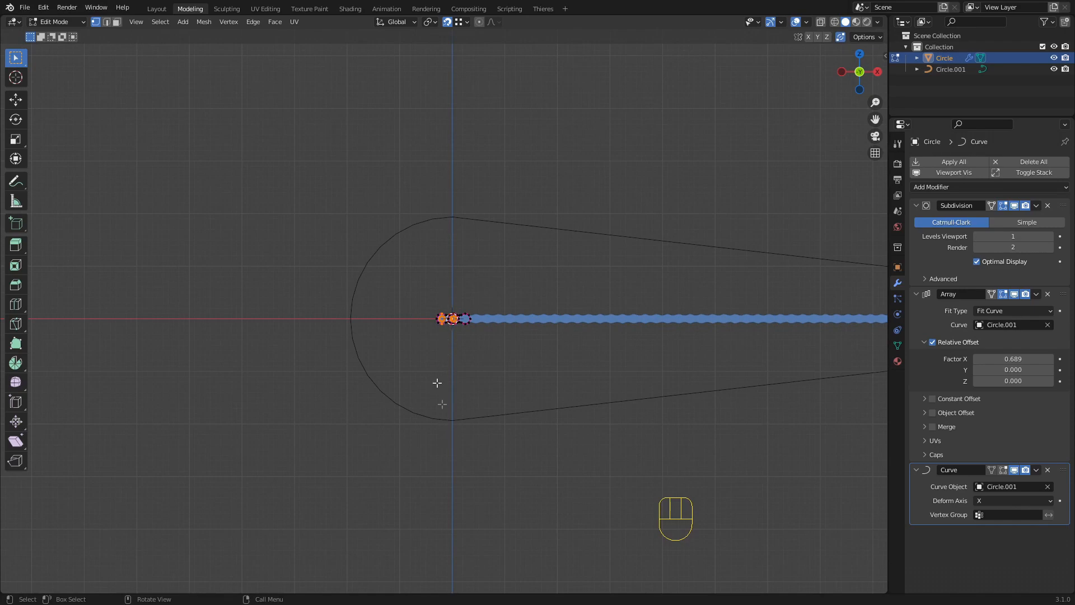
pyautogui.press('Tab')
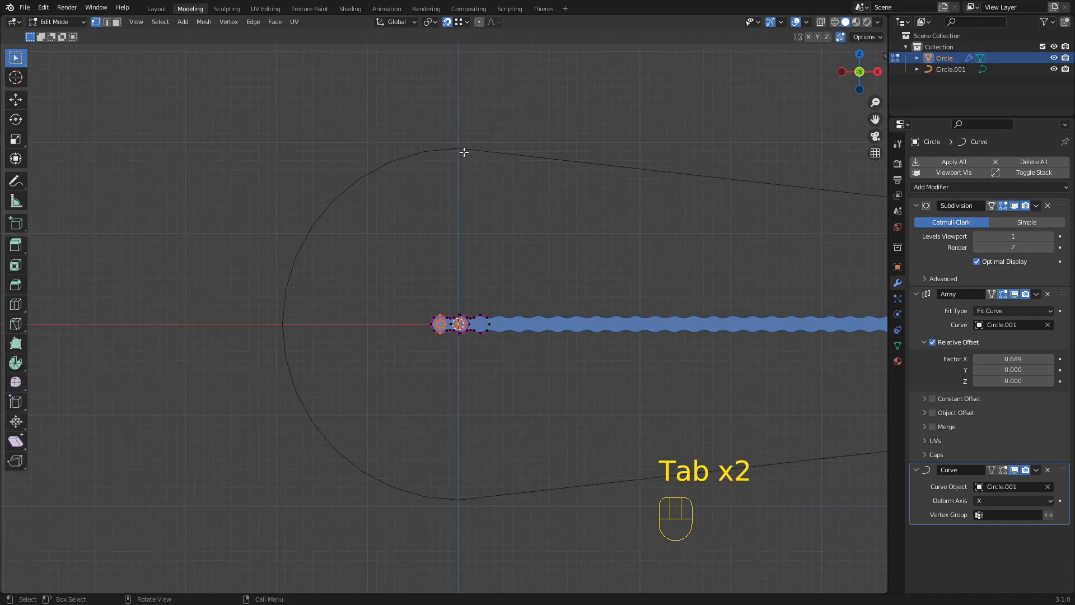
pyautogui.press('Tab')
# Isolate the outline curve to examine its large arc, and unhide the chain.
pyautogui.moveTo(465, 151); pyautogui.dragTo(458, 211, button='middle')
pyautogui.click(460, 215)
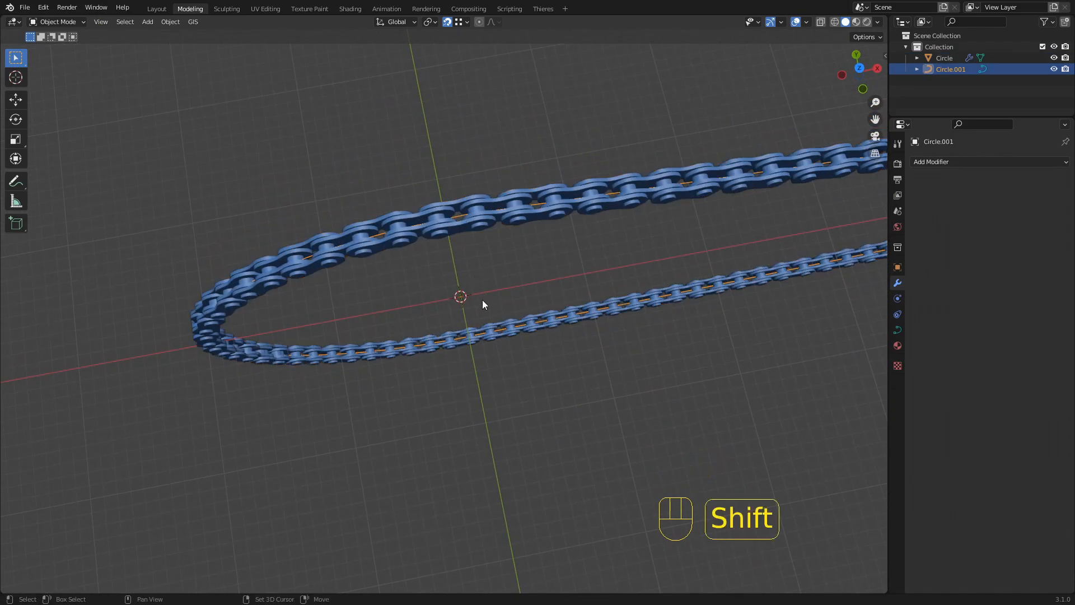
pyautogui.hotkey('shift', 'h')
pyautogui.keyDown('alt'); pyautogui.moveTo(501, 319); pyautogui.dragTo(495, 241, button='middle'); pyautogui.keyUp('alt')
pyautogui.scroll(-3, 486, 324)
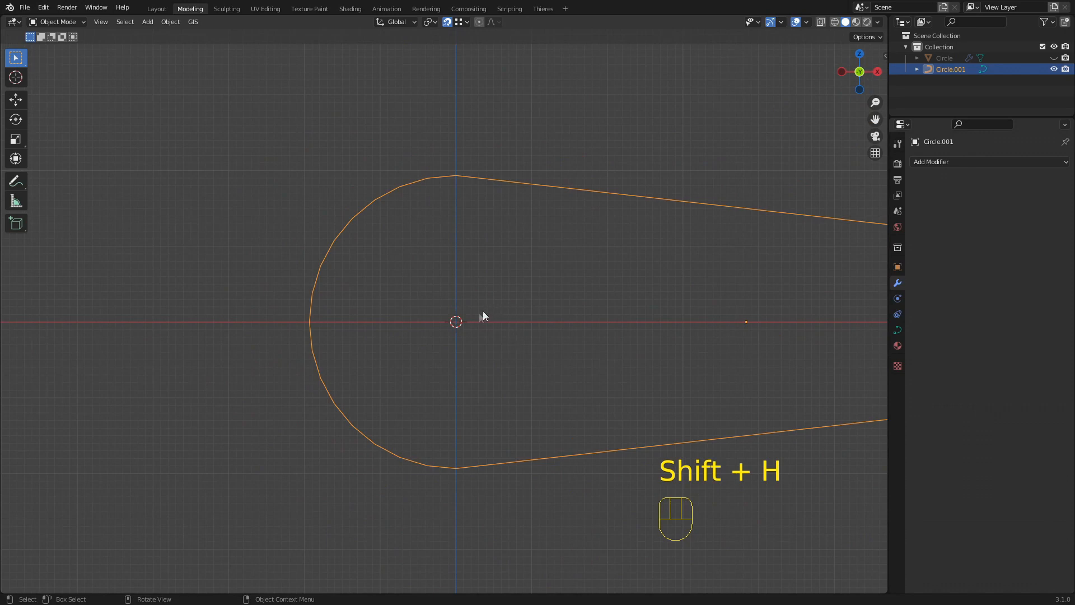
pyautogui.scroll(2, 459, 323)
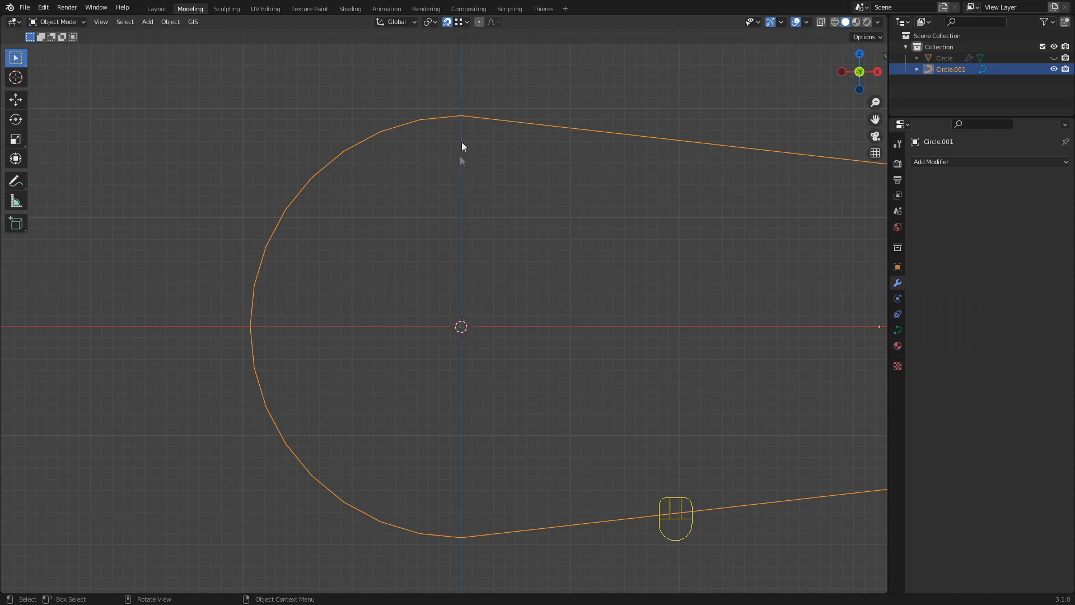
pyautogui.scroll(-4, 434, 454)
pyautogui.scroll(4, 451, 324)
pyautogui.moveTo(460, 327); pyautogui.dragTo(484, 322, button='middle')
pyautogui.hotkey('alt', 'h')
# Examine the chain's undeformed base links in mesh editing and compare them with the bent chain in object mode.
pyautogui.scroll(3, 470, 311)
pyautogui.click(496, 306)
pyautogui.click(487, 115)
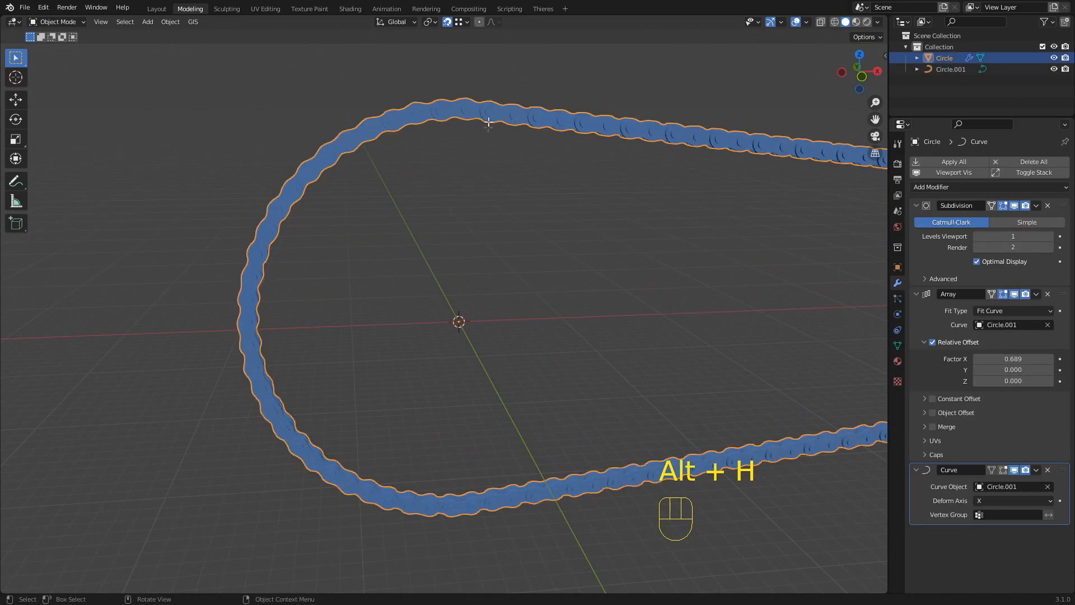
pyautogui.press('Tab')
pyautogui.moveTo(462, 328); pyautogui.dragTo(385, 220, button='middle')
pyautogui.scroll(-3, 457, 331)
pyautogui.scroll(-3, 391, 340)
pyautogui.scroll(2, 438, 325)
pyautogui.scroll(-3, 599, 279)
pyautogui.scroll(2, 361, 244)
pyautogui.keyDown('shift'); pyautogui.moveTo(333, 276); pyautogui.dragTo(560, 275, button='middle'); pyautogui.keyUp('shift')
pyautogui.scroll(3, 572, 291)
pyautogui.moveTo(628, 340); pyautogui.dragTo(478, 367, button='middle')
pyautogui.scroll(2, 451, 340)
pyautogui.scroll(1, 451, 340)
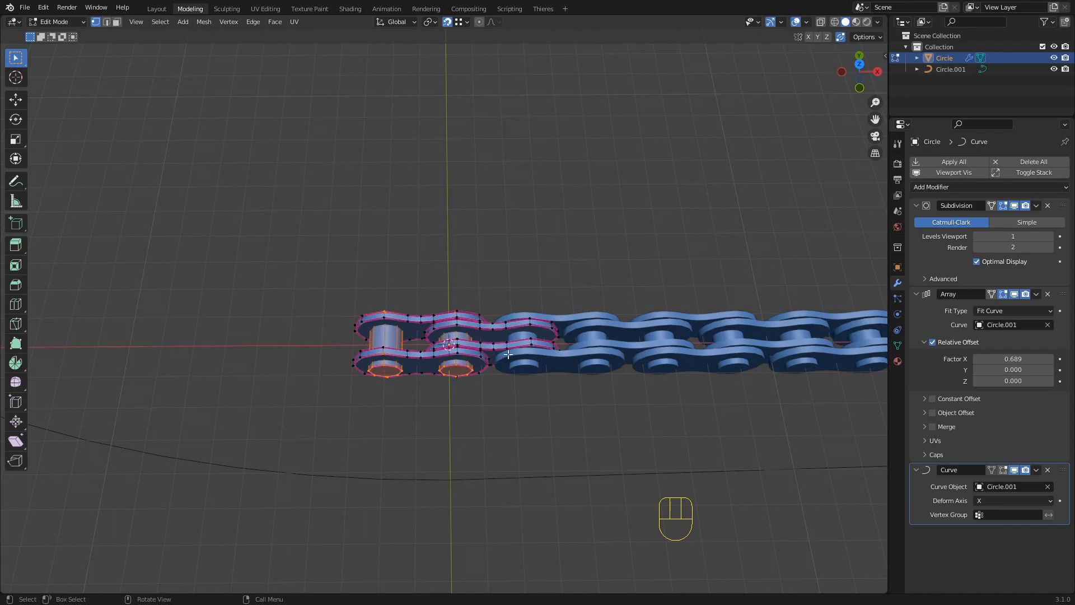
pyautogui.press('Tab')
pyautogui.scroll(-4, 458, 344)
pyautogui.moveTo(463, 337); pyautogui.dragTo(442, 216, button='middle')
pyautogui.scroll(4, 473, 290)
pyautogui.scroll(3, 413, 225)
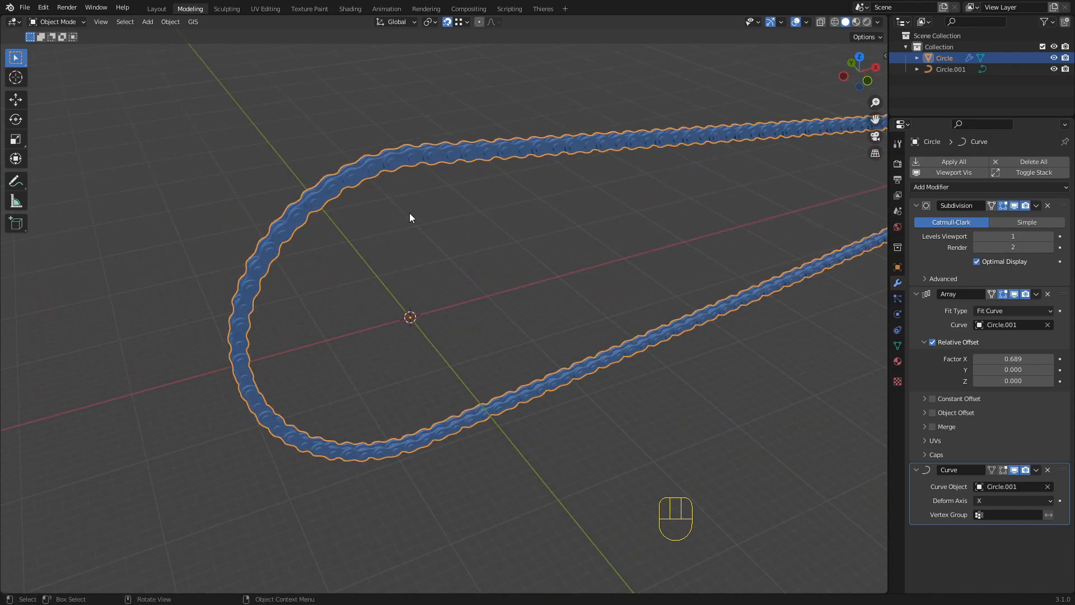
# Edit the link mesh in wireframe from above and scale all its plates and pins up uniformly.
pyautogui.scroll(4, 396, 180)
pyautogui.moveTo(365, 109); pyautogui.dragTo(371, 134, button='middle')
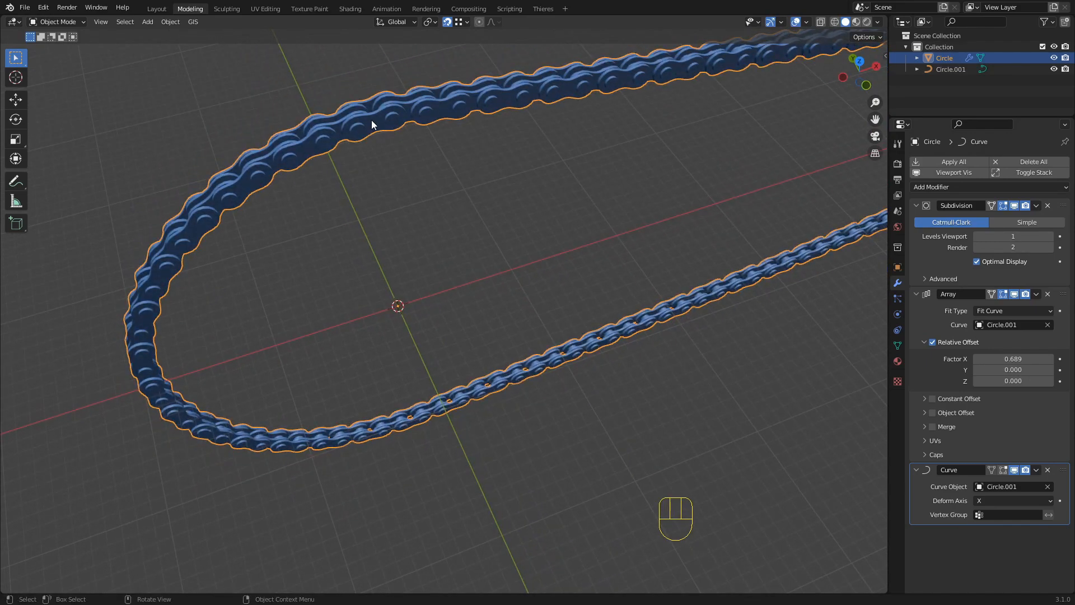
pyautogui.press('Tab')
pyautogui.moveTo(387, 201); pyautogui.dragTo(391, 268, button='middle')
pyautogui.press('z')
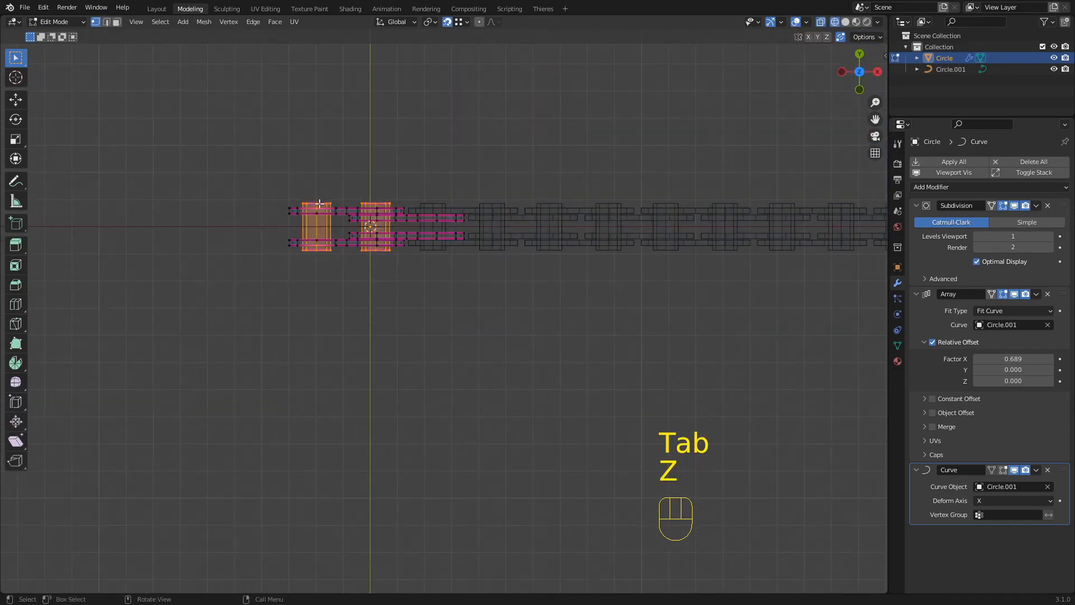
pyautogui.scroll(3, 245, 227)
pyautogui.click(245, 227)
pyautogui.moveTo(208, 207); pyautogui.dragTo(683, 402)
pyautogui.press('s')
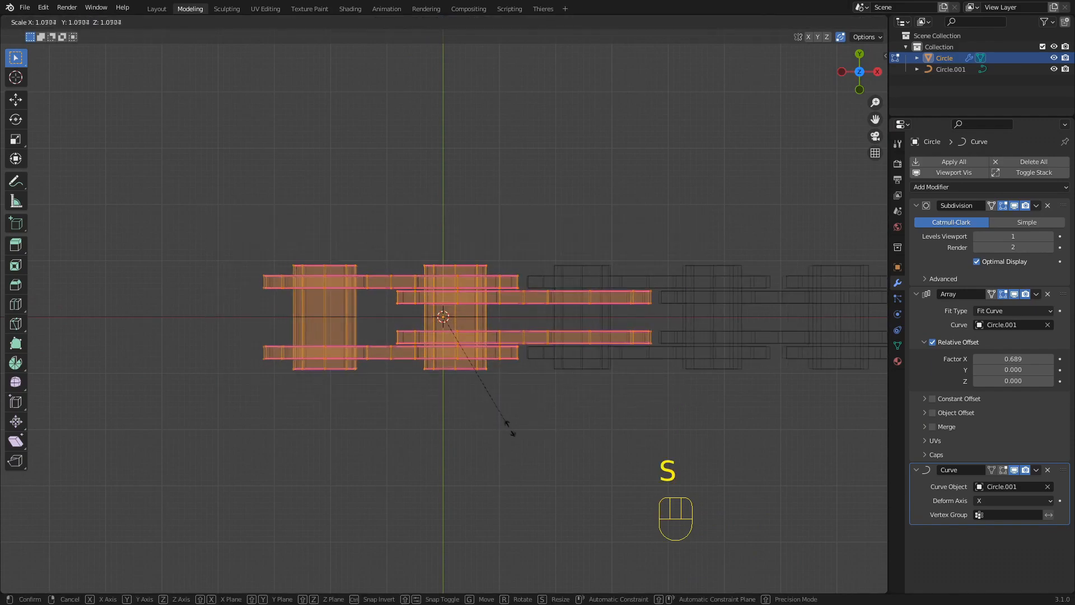
pyautogui.click(585, 480)
# Select both outer plates with their pins and scale them by 1.468 along Y.
pyautogui.scroll(-1, 488, 325)
pyautogui.moveTo(198, 234); pyautogui.dragTo(541, 281)
pyautogui.press('shift')
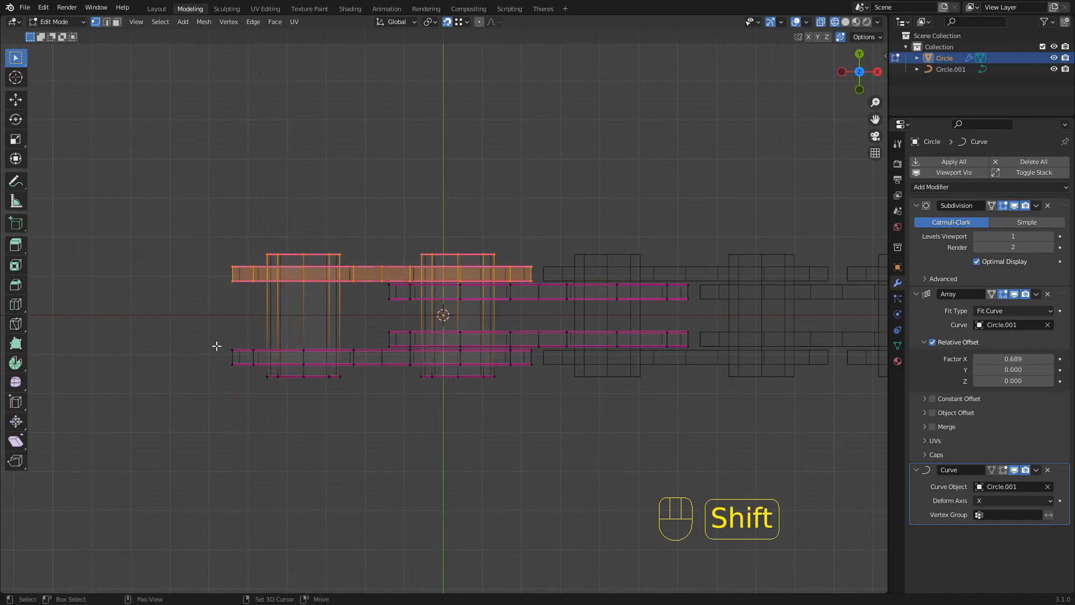
pyautogui.keyDown('shift'); pyautogui.moveTo(219, 347); pyautogui.dragTo(593, 420); pyautogui.keyUp('shift')
pyautogui.press('s')
pyautogui.press('y')
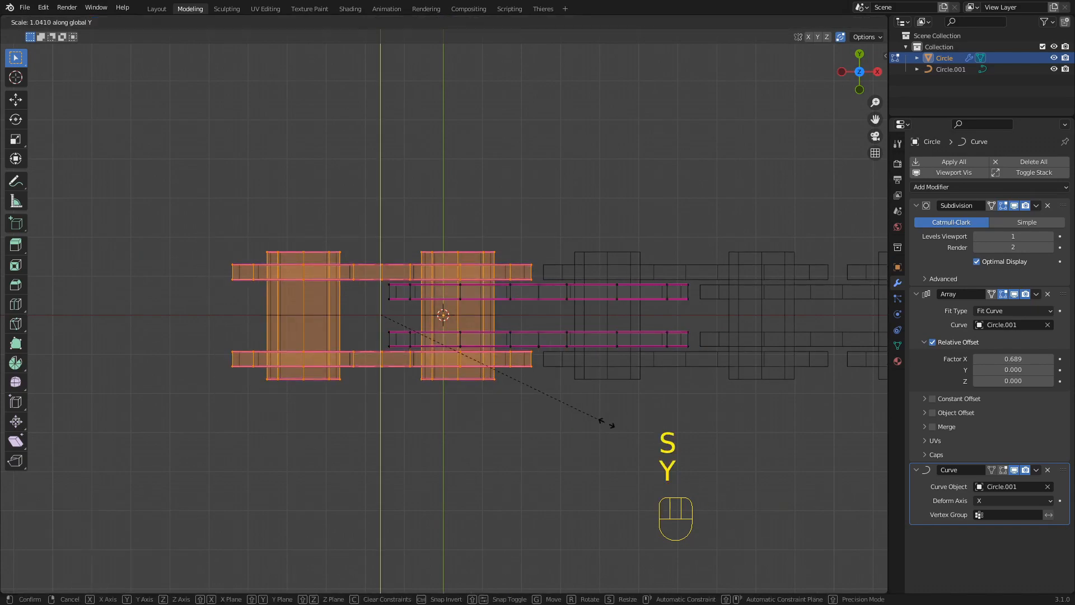
pyautogui.click(696, 464)
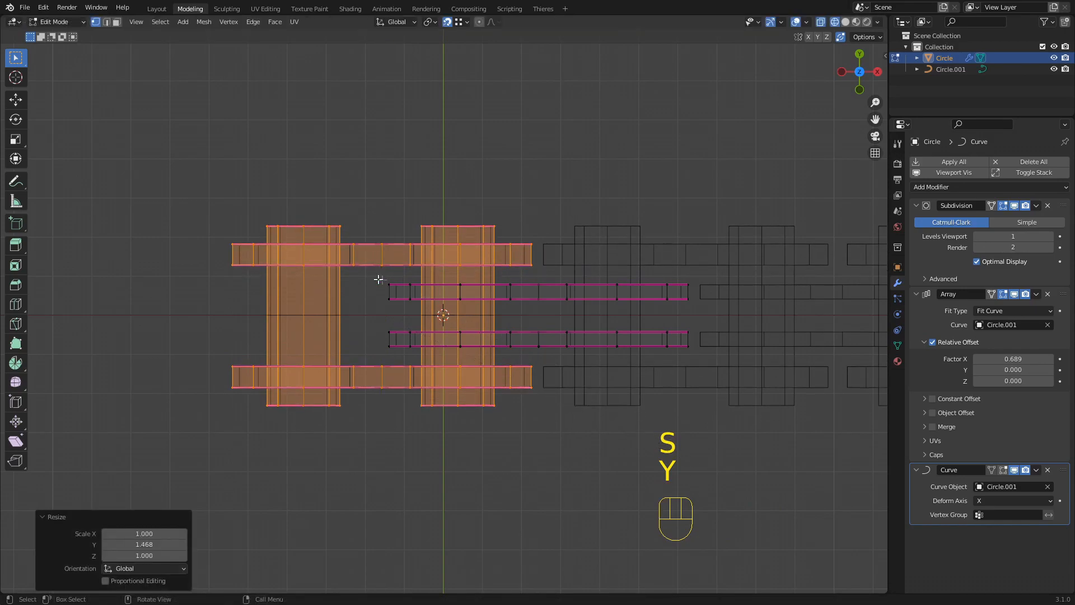
# Scale the two inner plates up along Y to sit just inside the outer plates, and return to solid object view.
pyautogui.moveTo(365, 272); pyautogui.dragTo(715, 361)
pyautogui.press('s')
pyautogui.press('y')
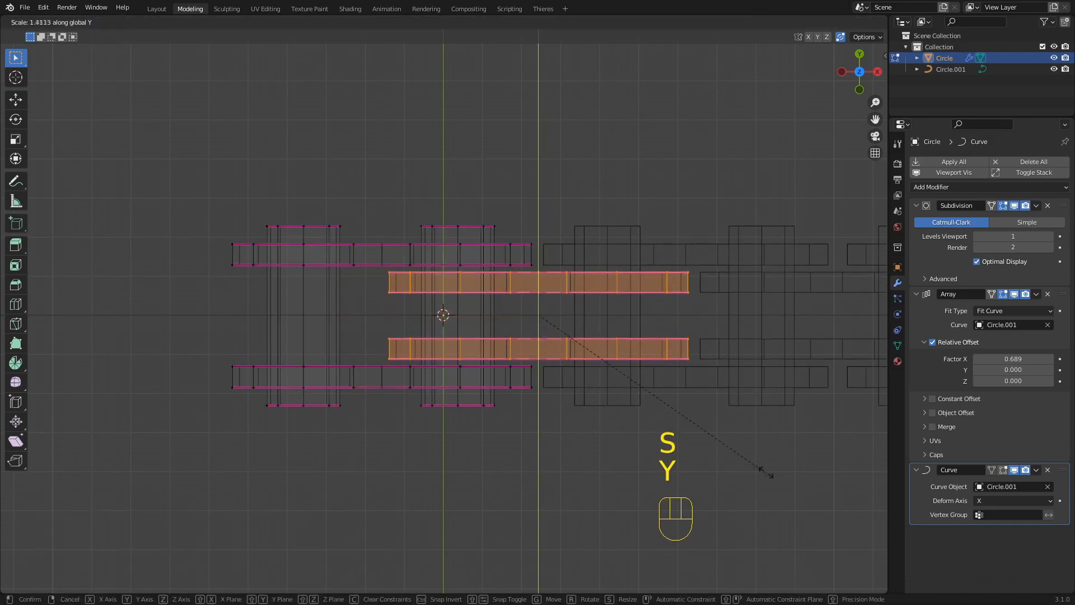
pyautogui.click(728, 451)
pyautogui.press('z')
pyautogui.press('Tab')
# Inspect the enlarged, widened chain around the full path from several angles.
pyautogui.moveTo(475, 238)
pyautogui.mouseDown(button='middle')
pyautogui.moveTo(458, 281)
pyautogui.moveTo(473, 259)
pyautogui.moveTo(384, 305)
pyautogui.moveTo(463, 287)
pyautogui.moveTo(516, 307)
pyautogui.moveTo(566, 277)
pyautogui.moveTo(549, 247)
pyautogui.moveTo(521, 257)
pyautogui.mouseUp(button='middle')
pyautogui.scroll(3, 521, 257)
pyautogui.moveTo(521, 258); pyautogui.dragTo(472, 257, button='middle')
pyautogui.scroll(-2, 471, 245)
pyautogui.scroll(-2, 479, 260)
pyautogui.scroll(-2, 466, 235)
pyautogui.scroll(1, 449, 240)
pyautogui.keyDown('shift'); pyautogui.moveTo(471, 257); pyautogui.dragTo(452, 284, button='middle'); pyautogui.keyUp('shift')
pyautogui.scroll(3, 464, 263)
pyautogui.keyDown('shift'); pyautogui.moveTo(451, 285); pyautogui.dragTo(555, 258, button='middle'); pyautogui.keyUp('shift')
pyautogui.keyDown('shift'); pyautogui.moveTo(554, 259); pyautogui.dragTo(384, 244, button='middle'); pyautogui.keyUp('shift')
pyautogui.moveTo(380, 285); pyautogui.dragTo(438, 305, button='middle')
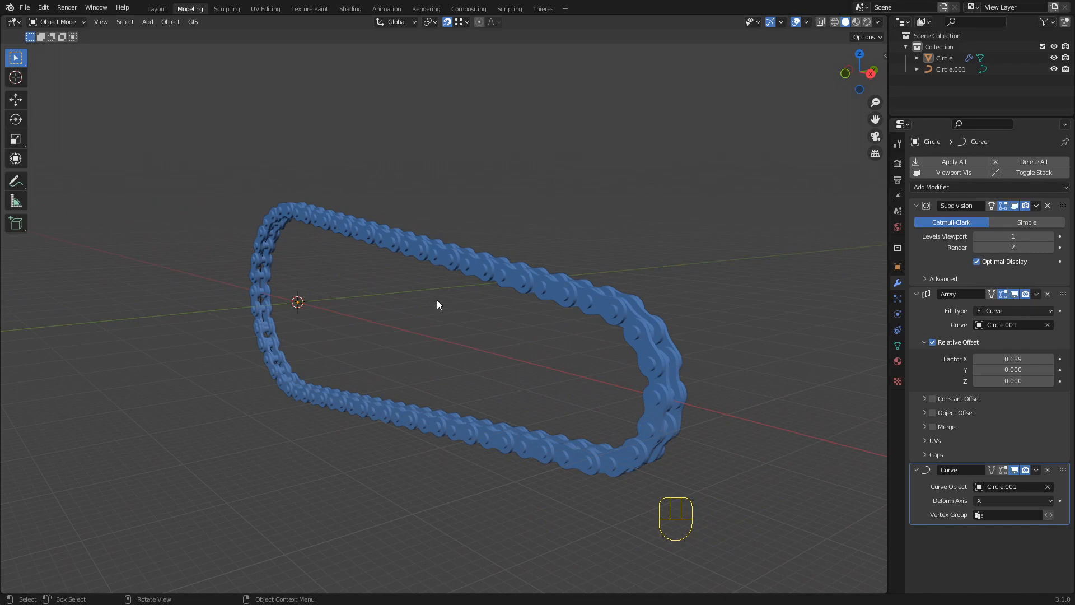